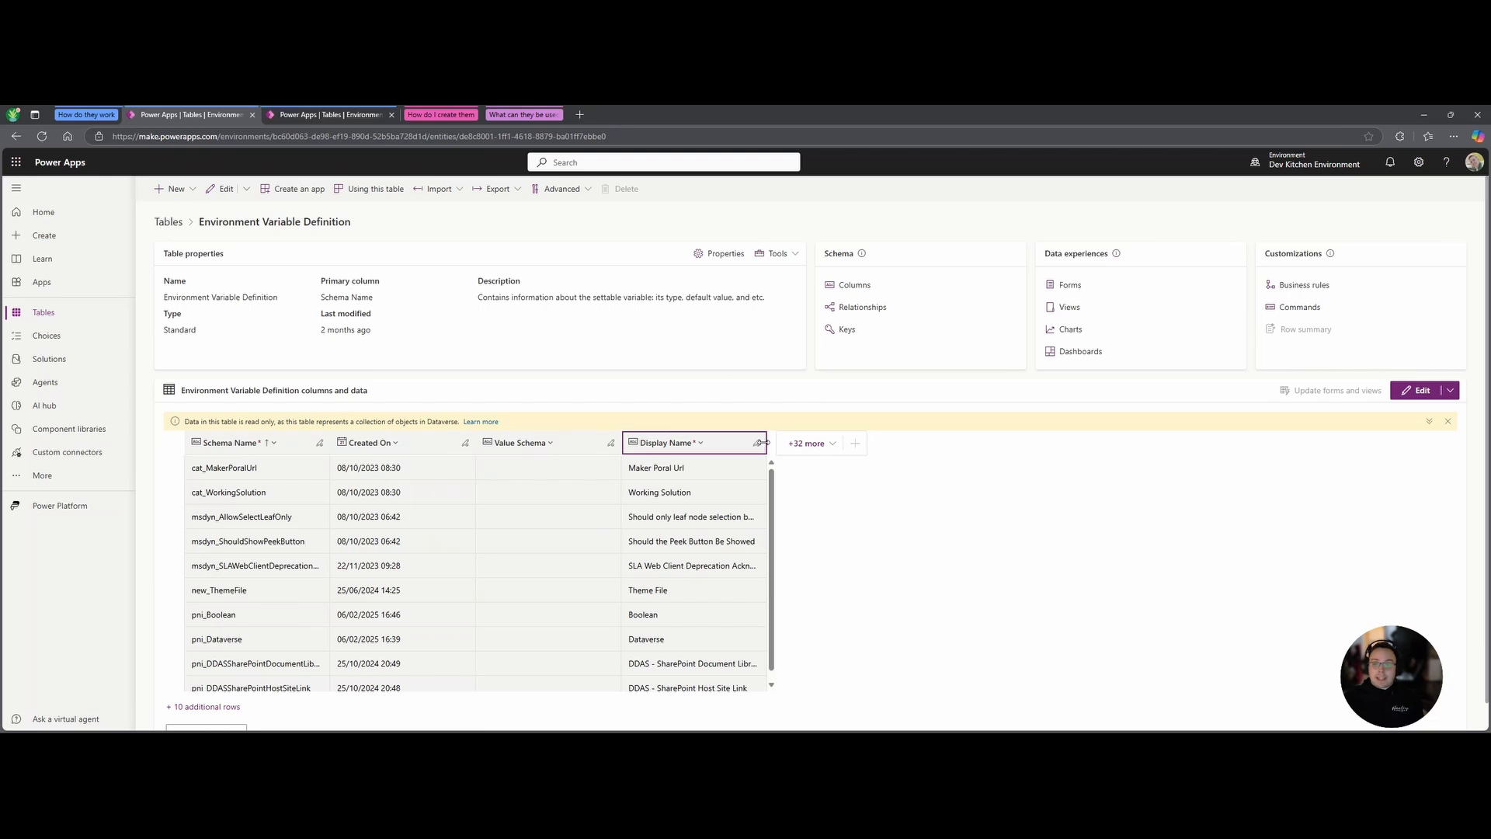
Widen the Display Name column and add a Type column to the Environment Variable Definition grid.
left_click_drag(769, 448, 801, 448)
left_click(839, 444)
scroll(971, 544, "down", 2)
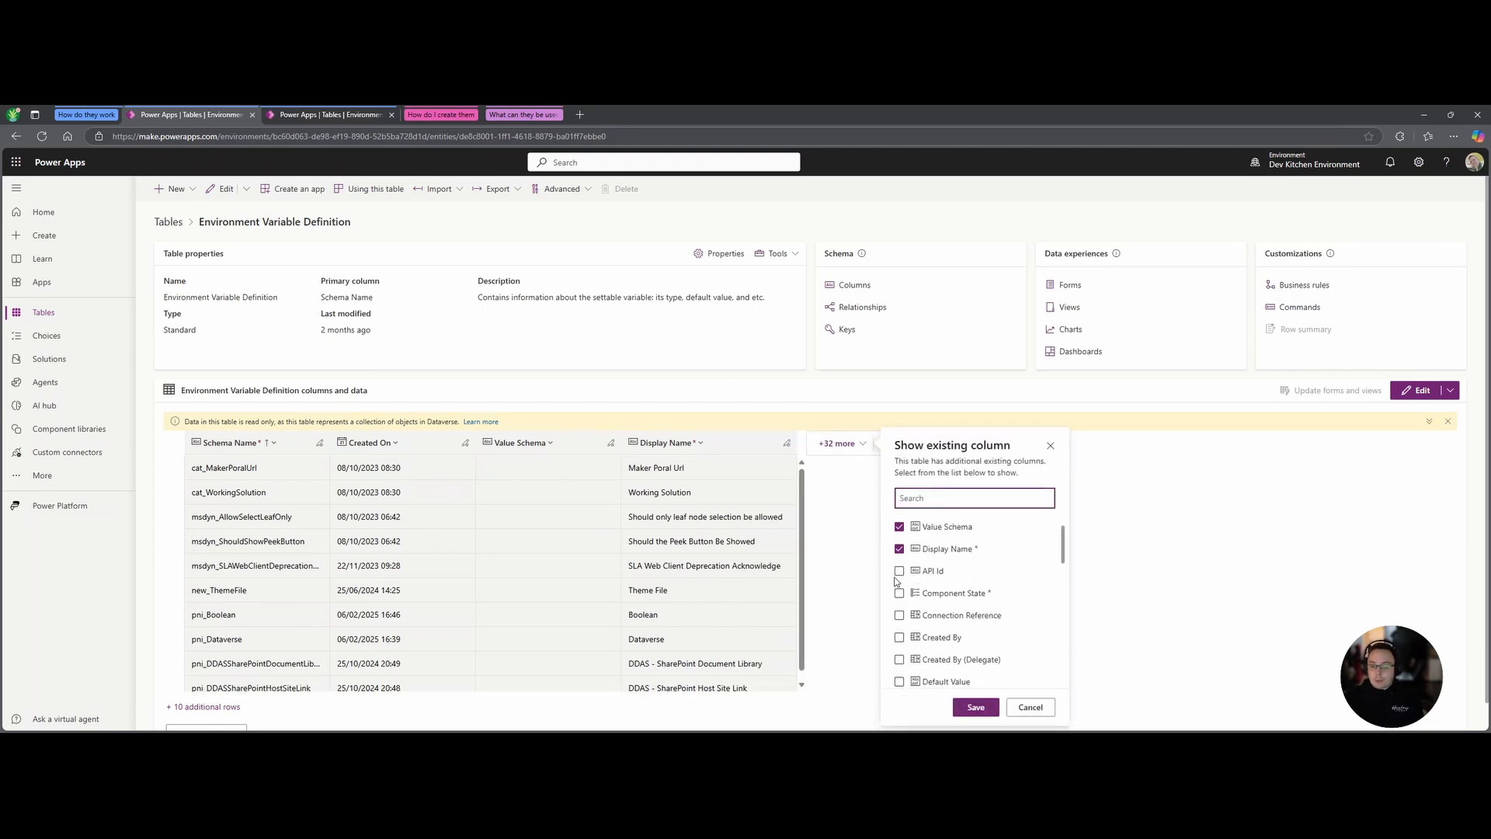
scroll(981, 589, "down", 1)
scroll(982, 589, "down", 2)
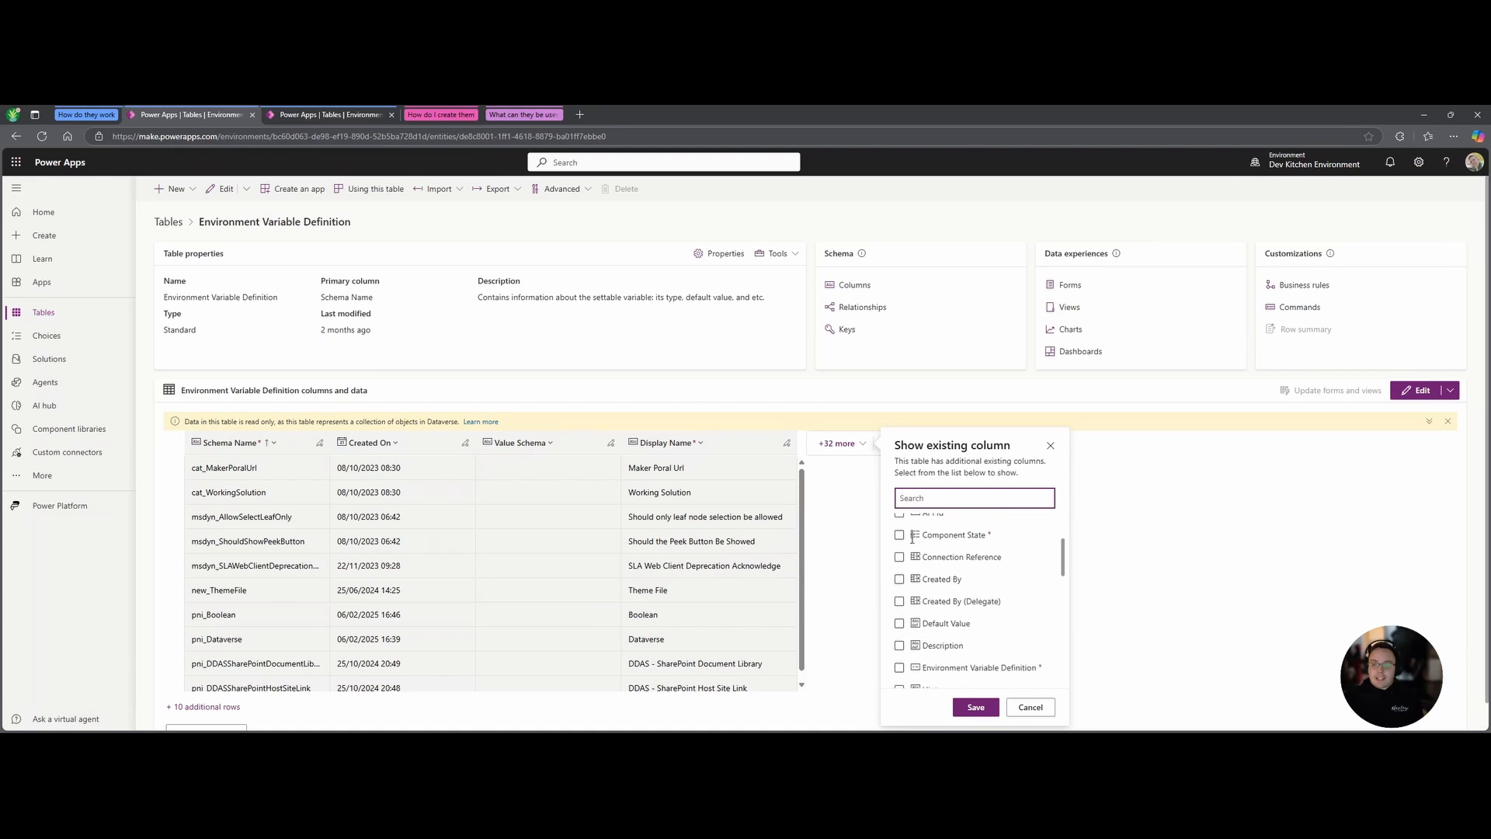
scroll(1001, 623, "down", 3)
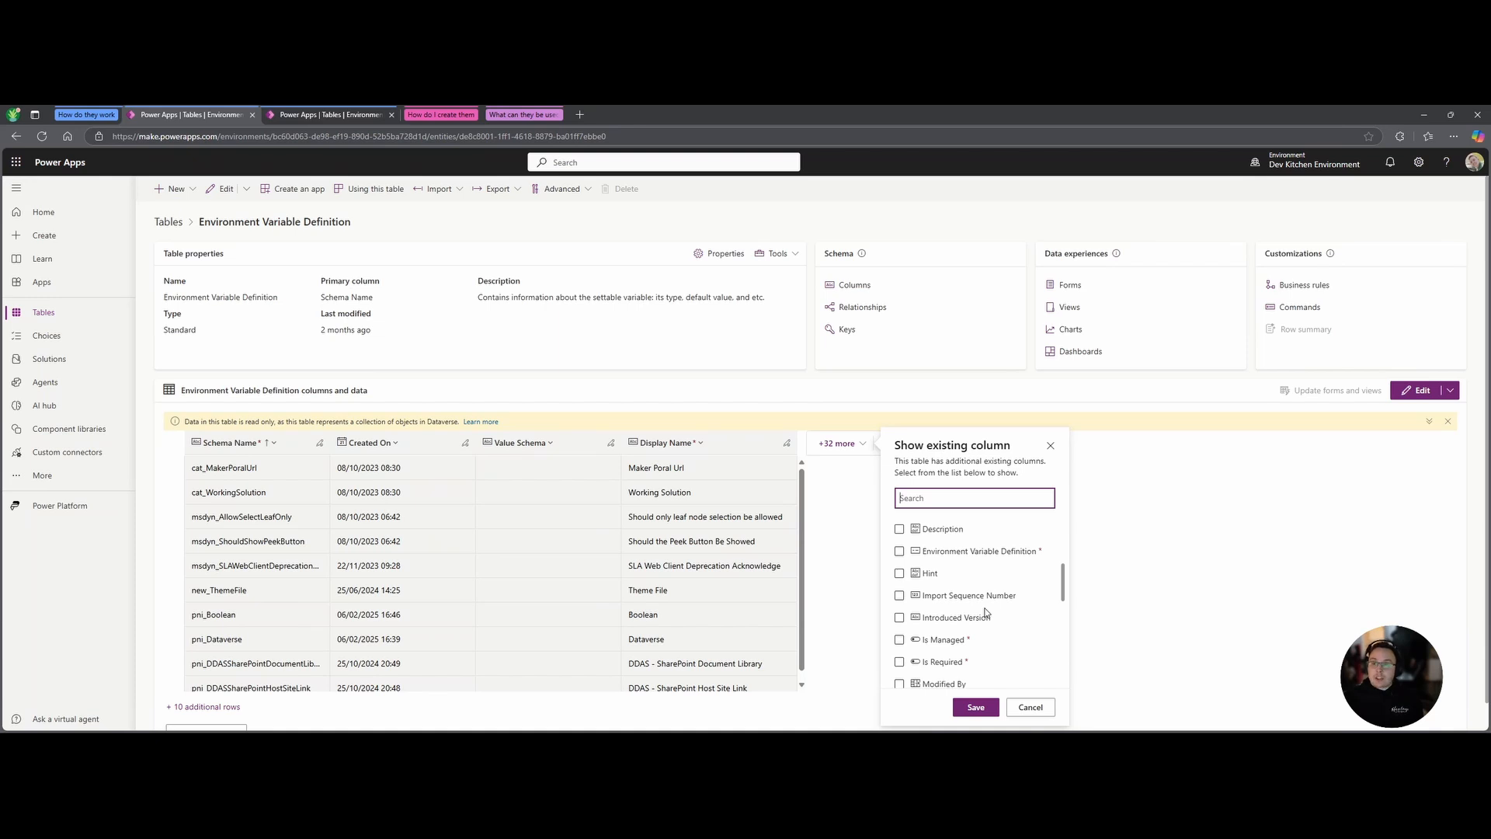
scroll(984, 614, "up", 5)
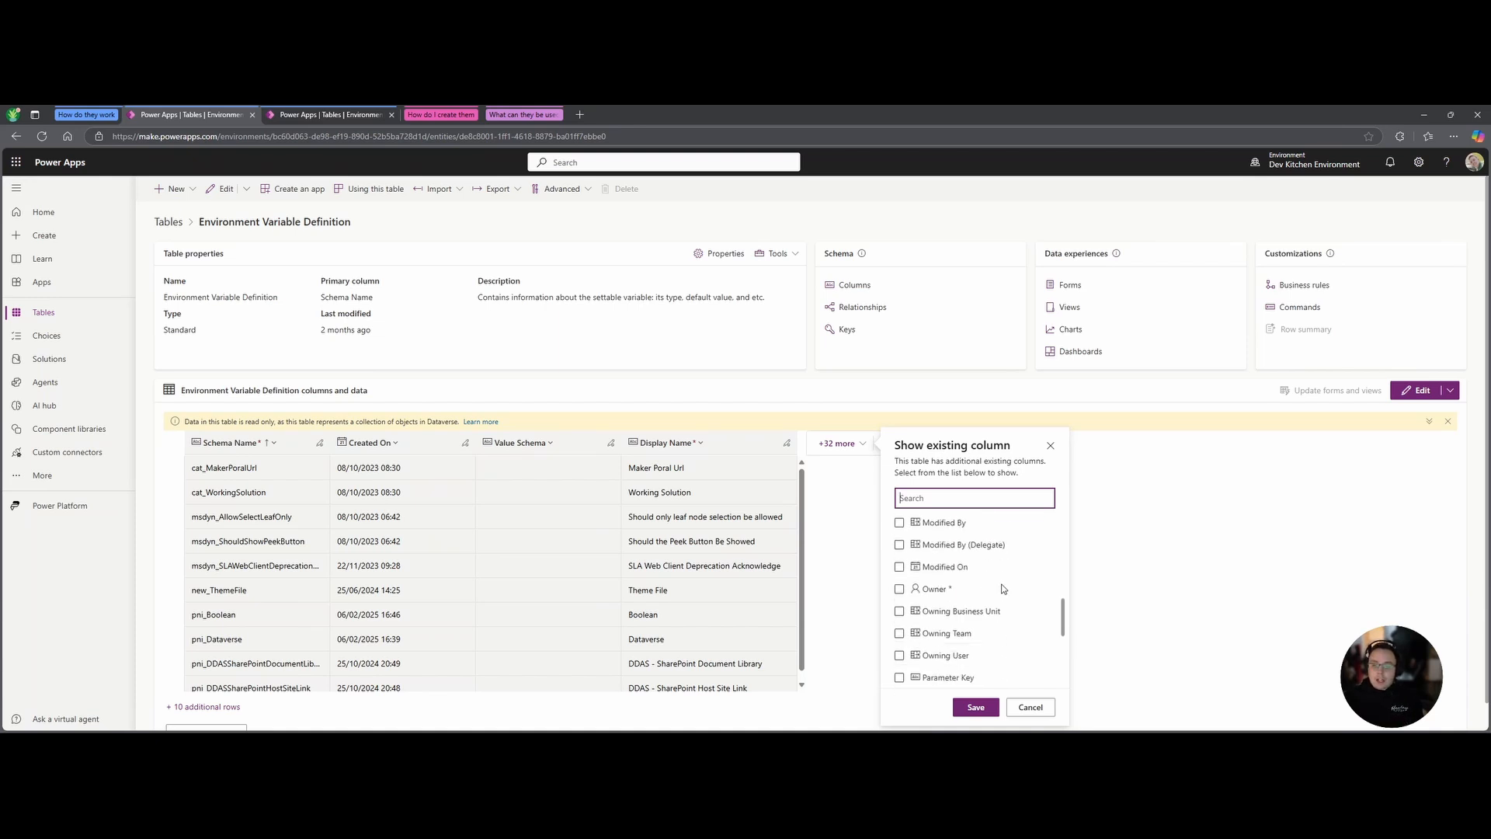
scroll(985, 613, "down", 6)
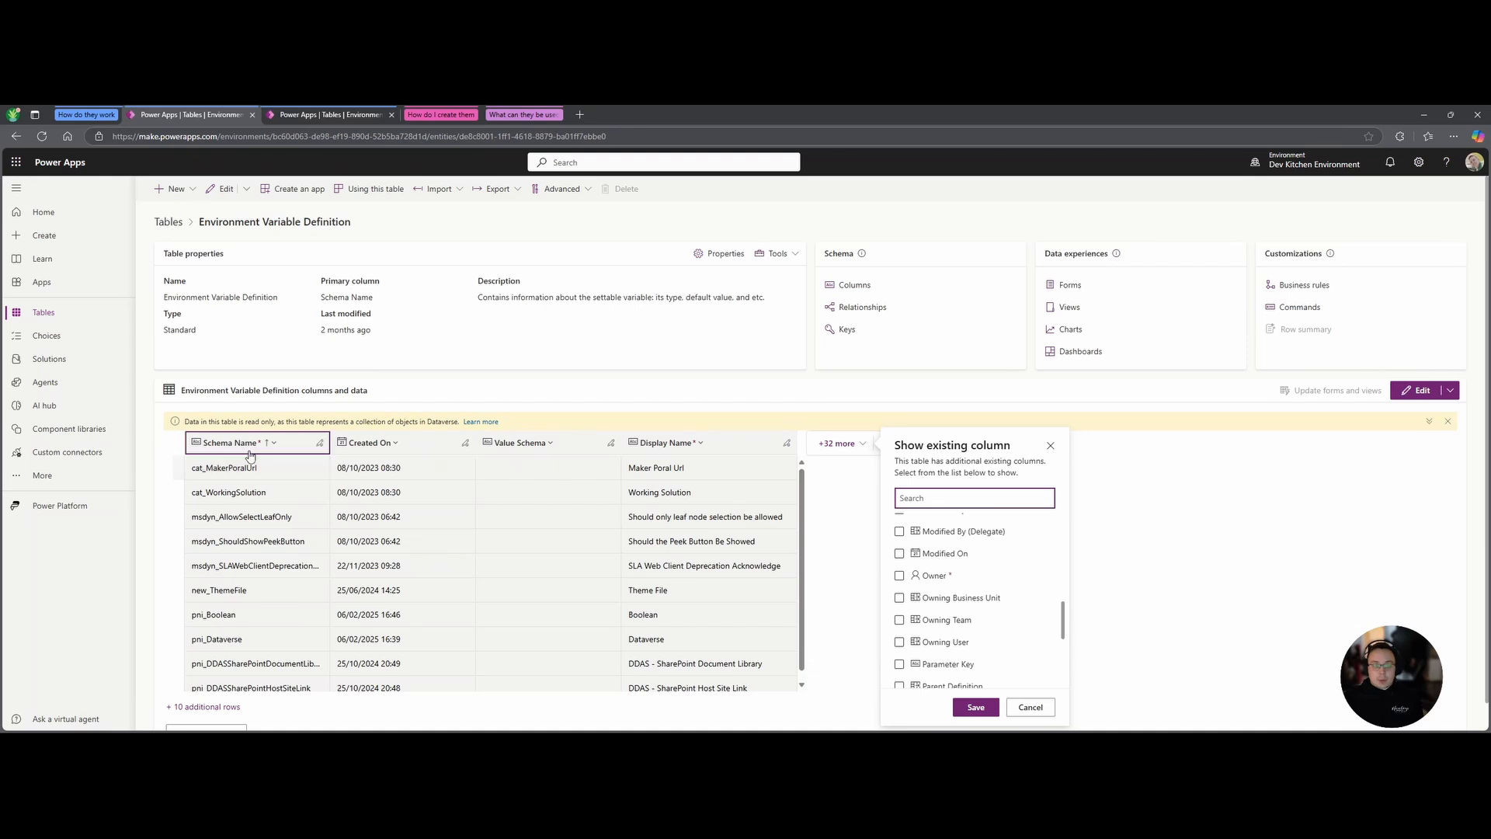
scroll(1010, 603, "down", 5)
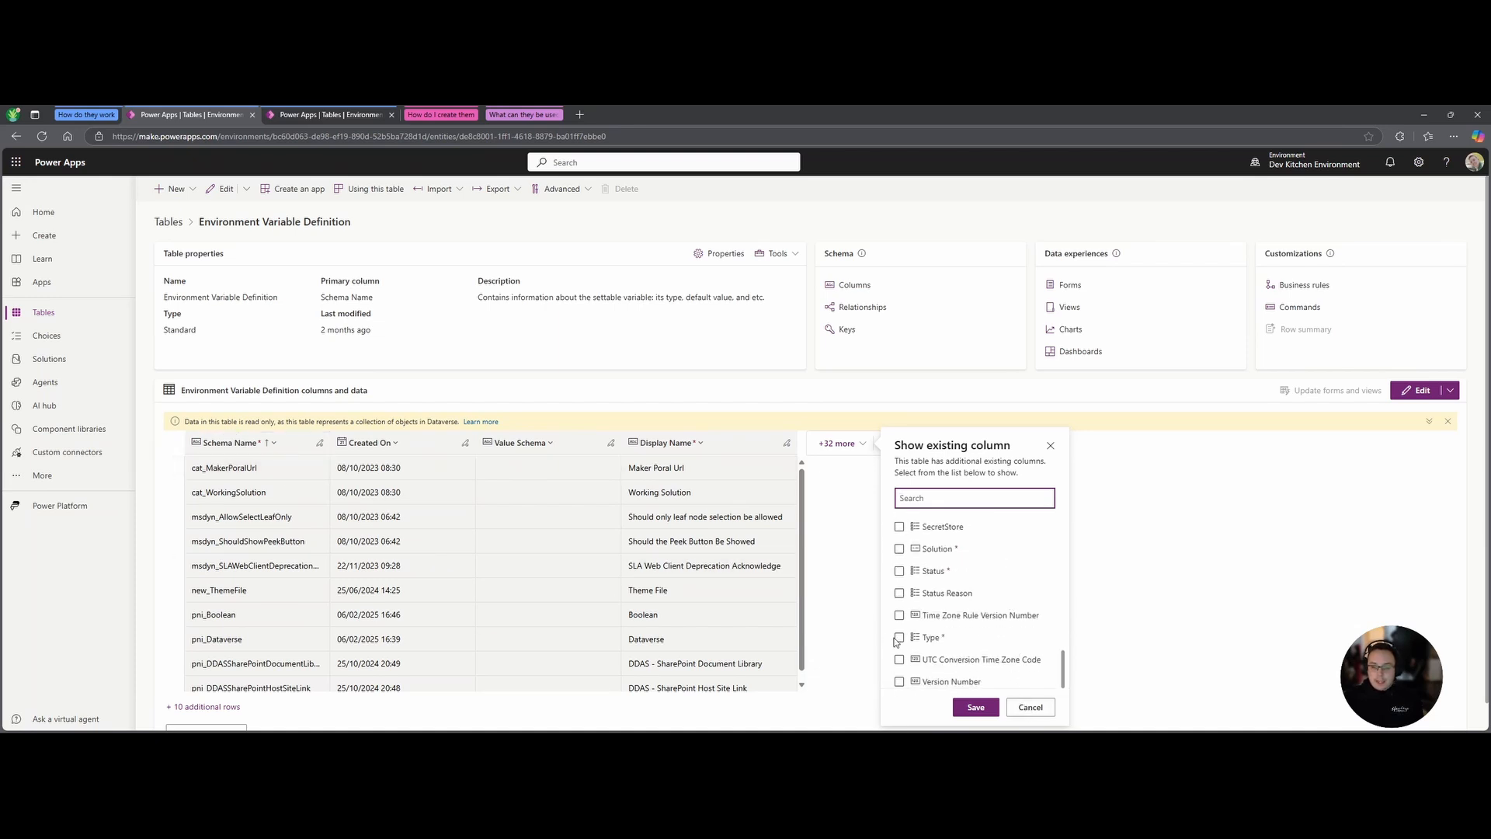
left_click(899, 638)
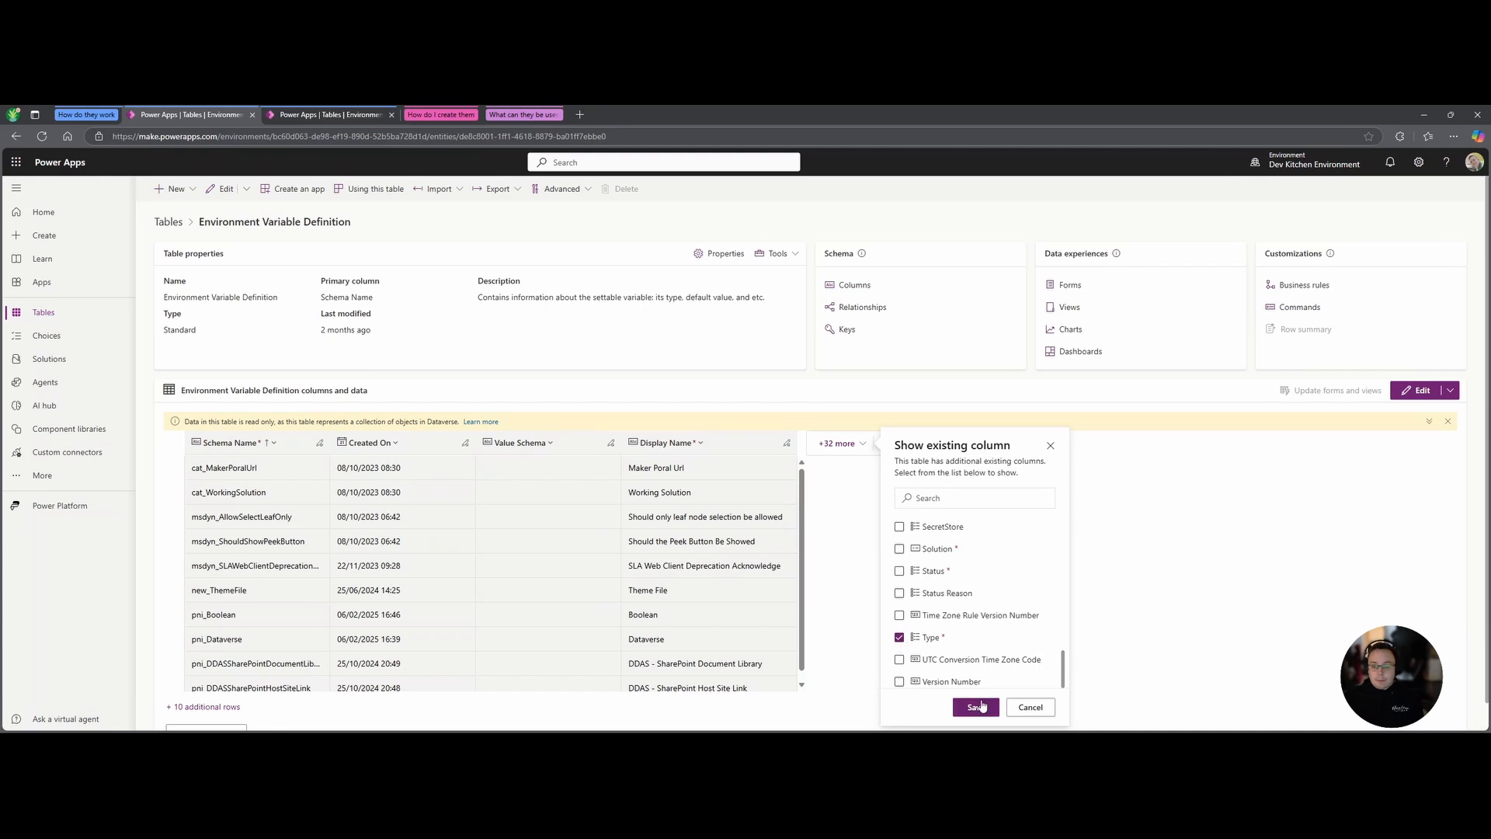
left_click(976, 706)
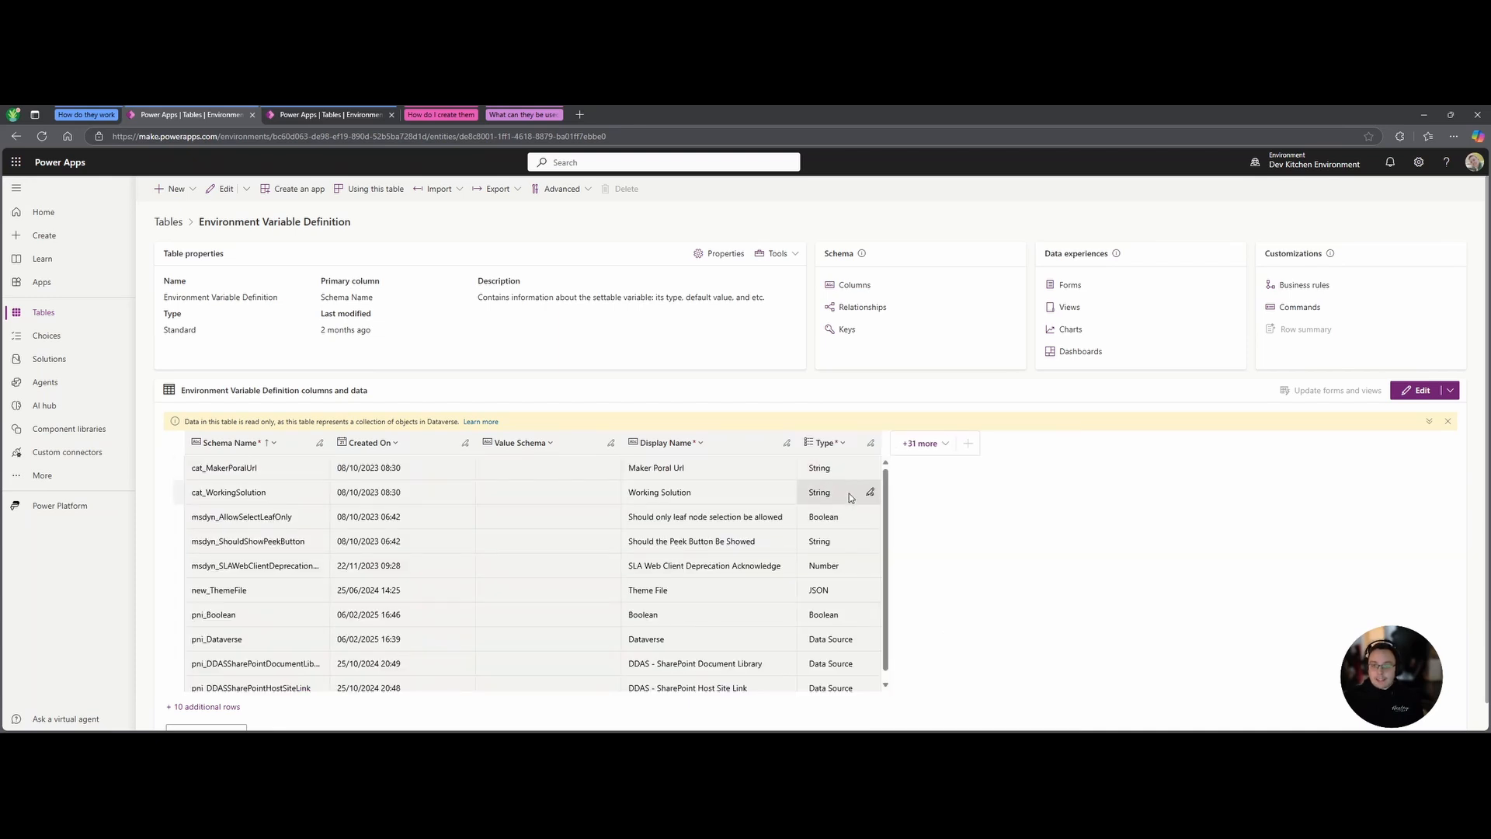
scroll(850, 492, "down", 1)
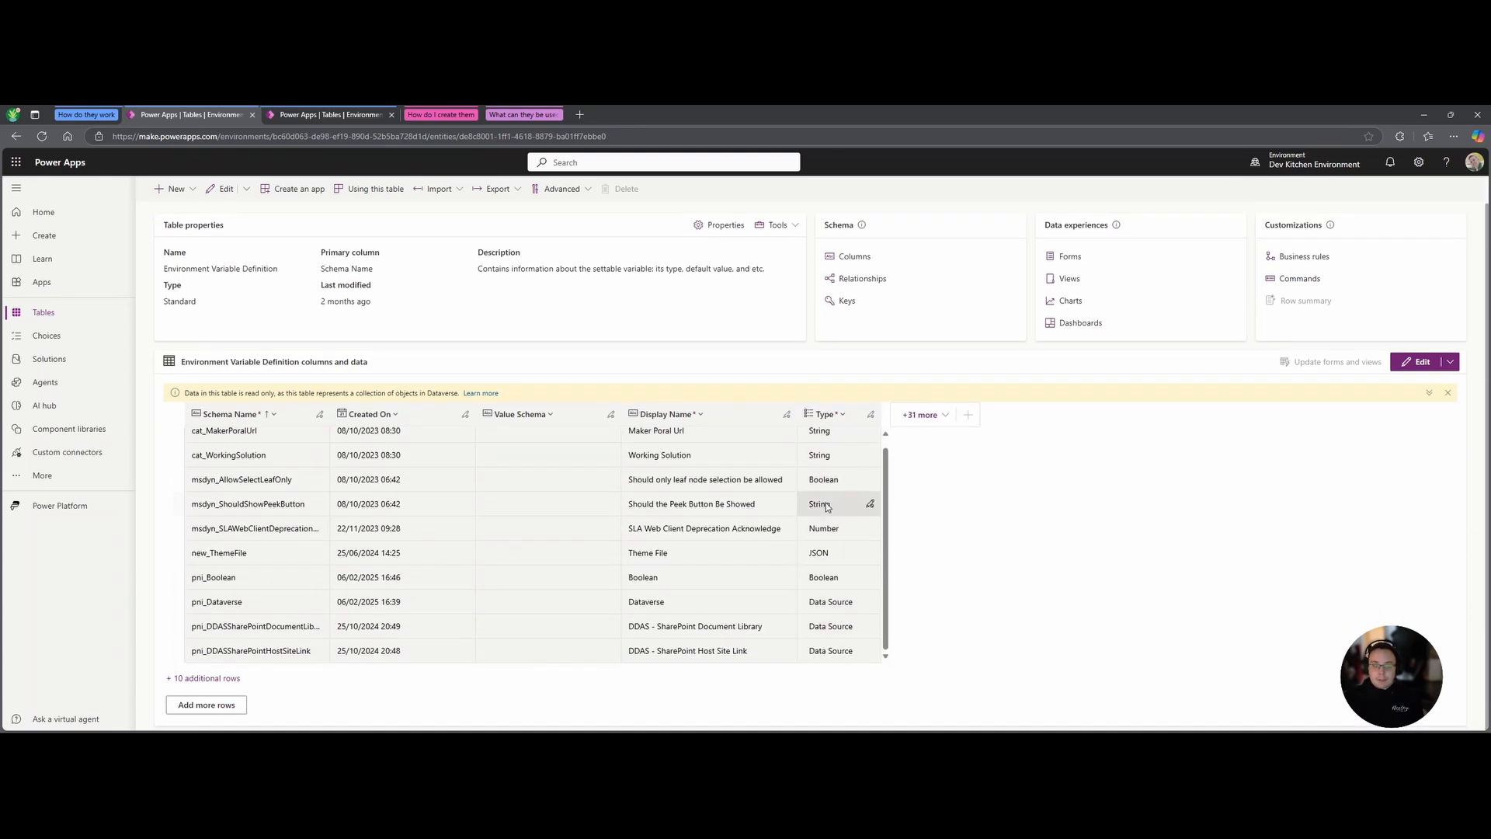
scroll(929, 547, "up", 1)
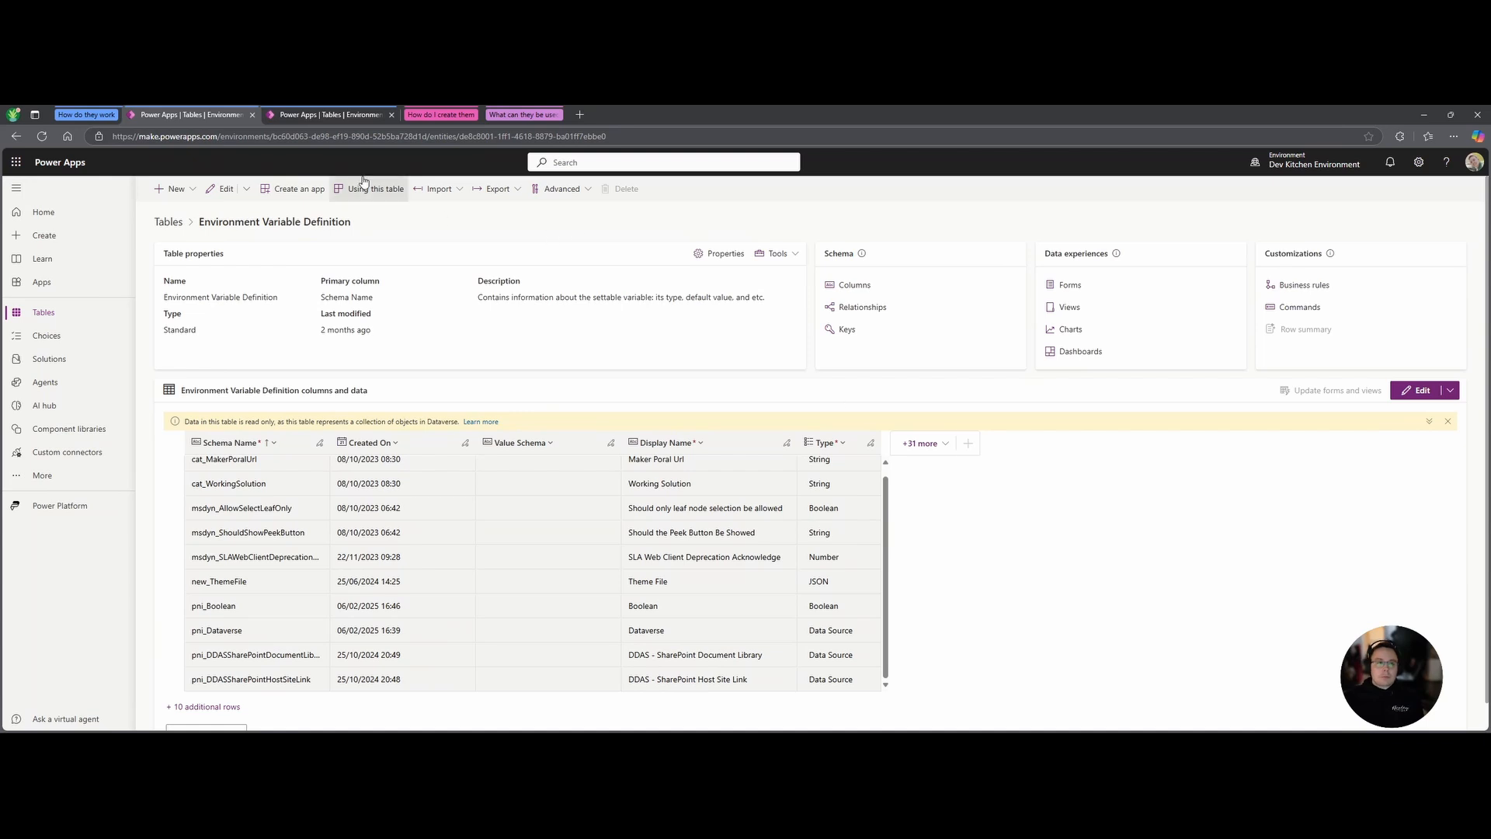
Browse all stored value rows in the Environment Variable Value table, then return to its overview.
left_click(338, 114)
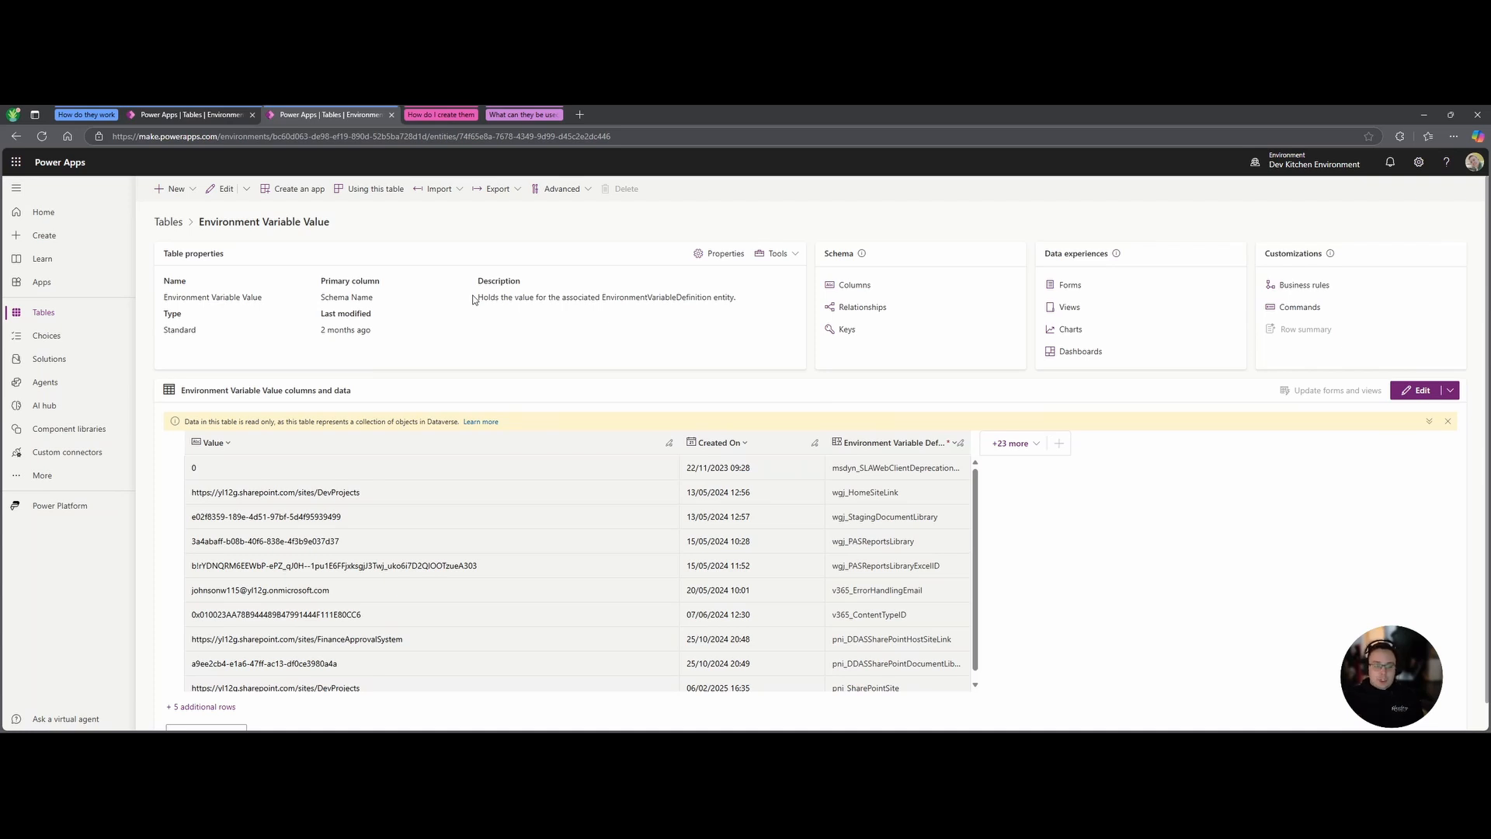
scroll(295, 626, "down", 1)
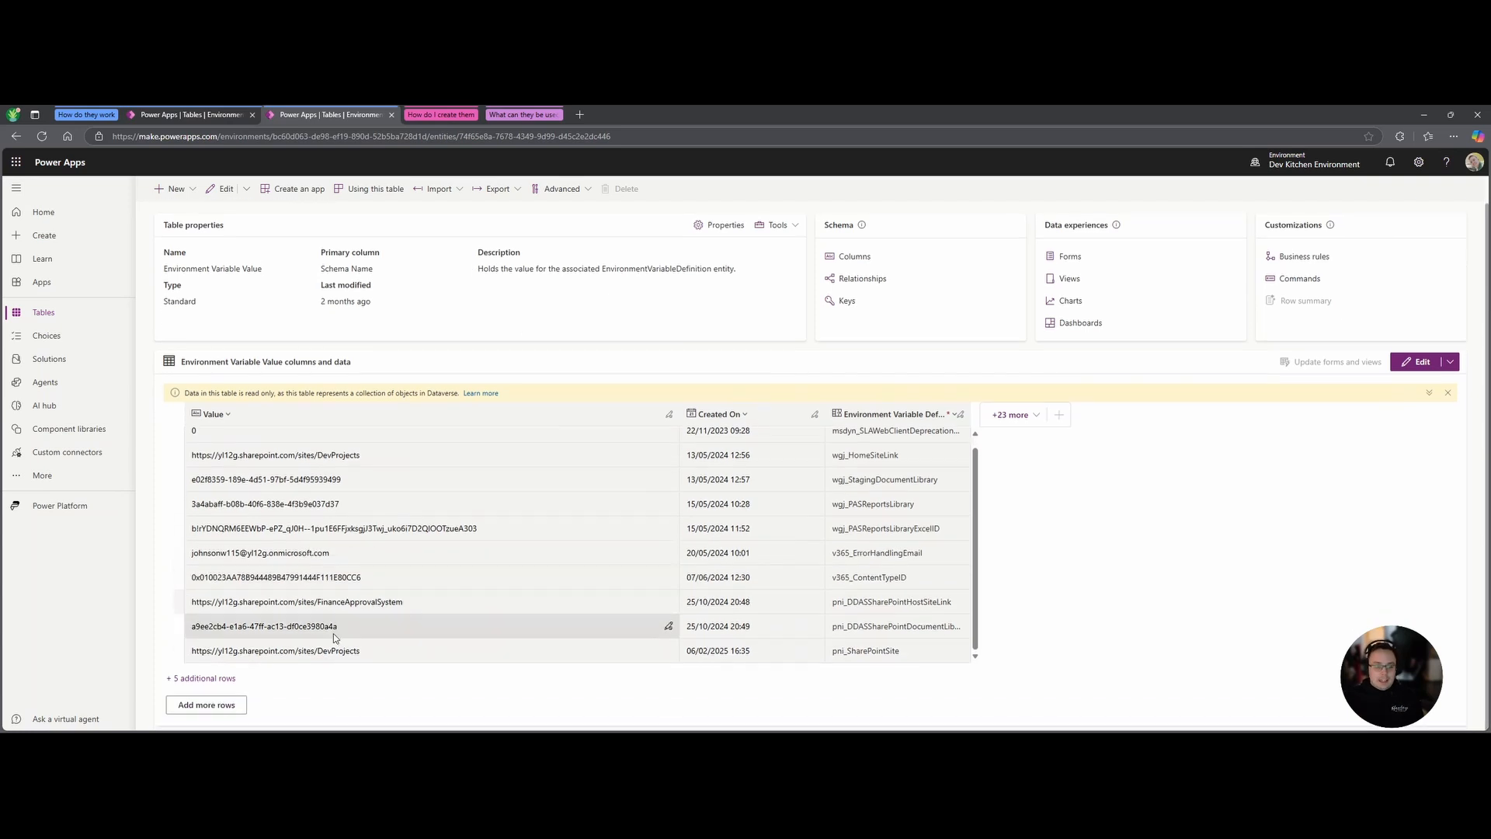
left_click(193, 677)
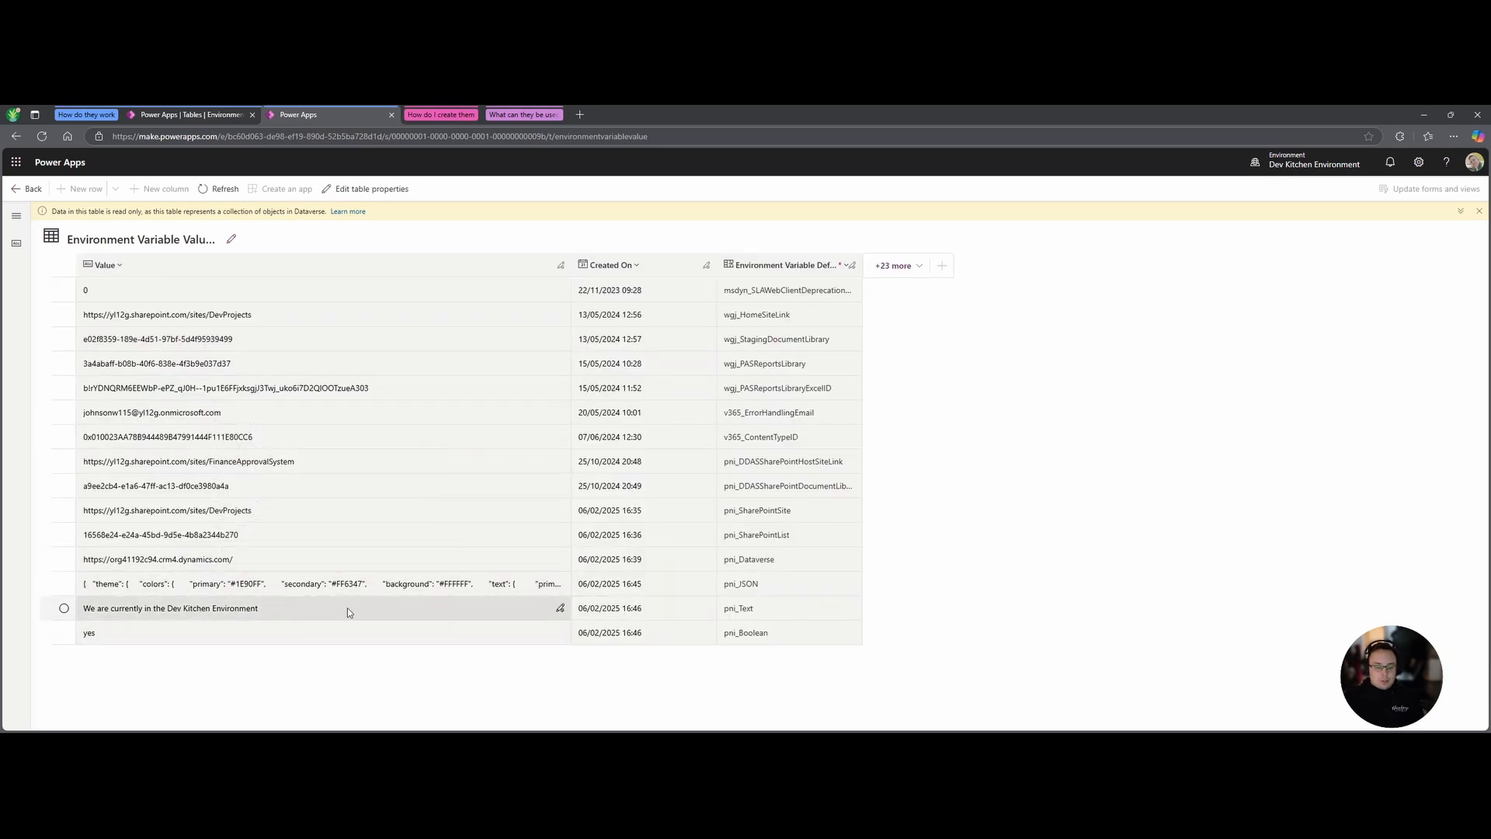
left_click(33, 188)
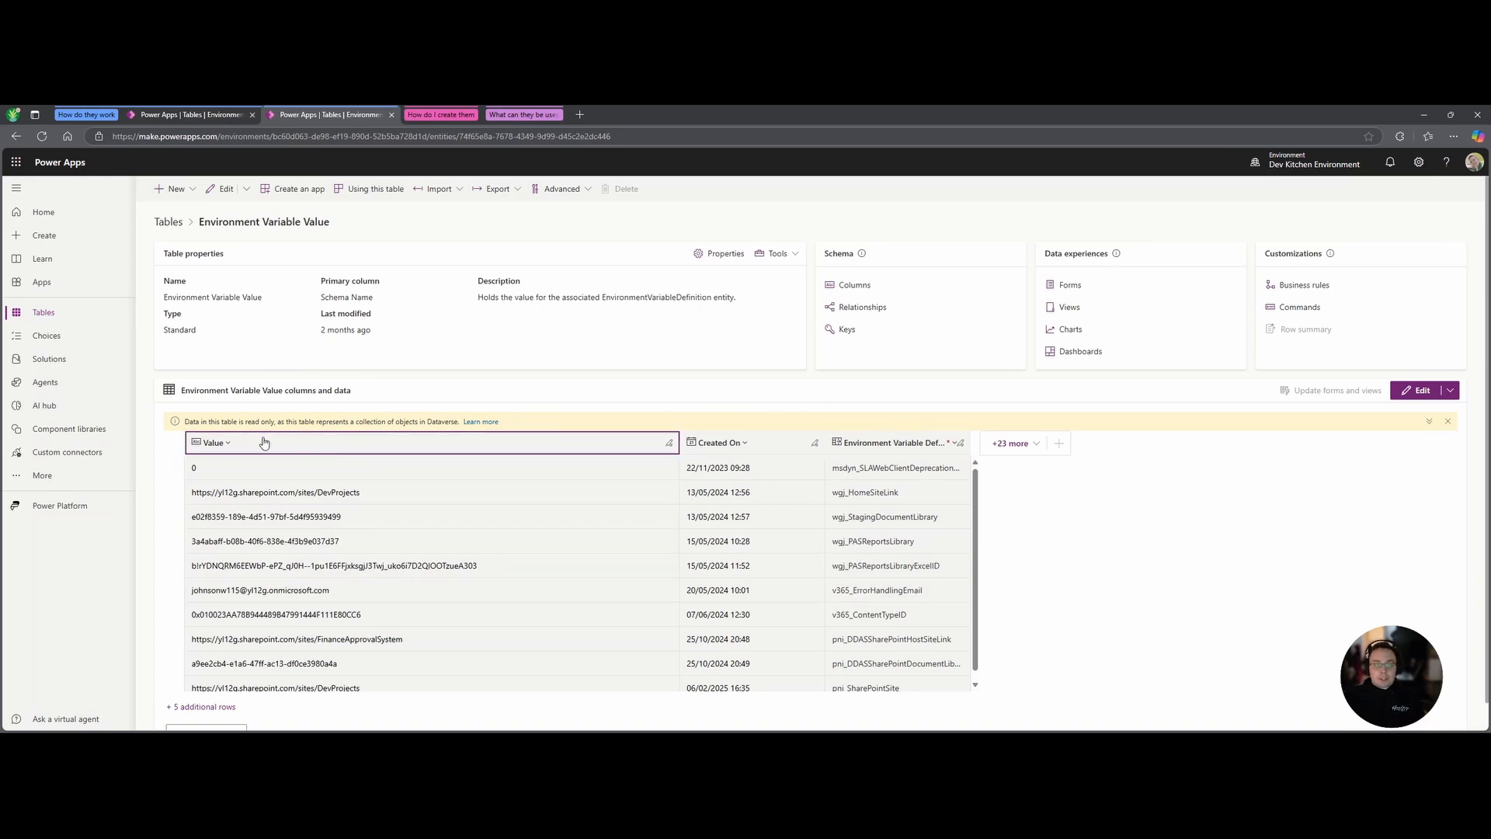
Go back to the Environment Variable Definition table and scroll up to the top.
key("ctrl+shift+Tab")
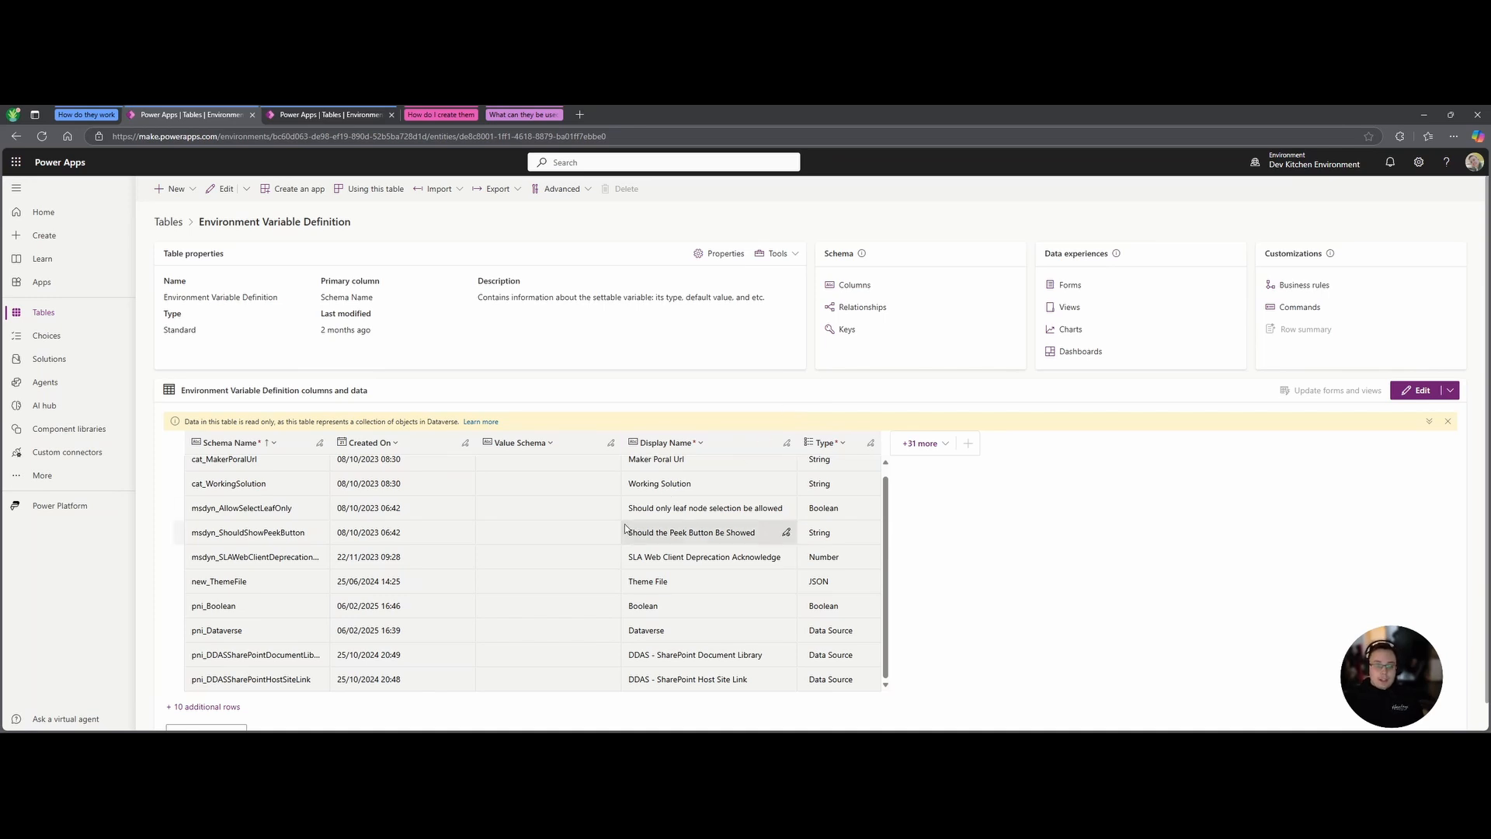
scroll(683, 590, "up", 1)
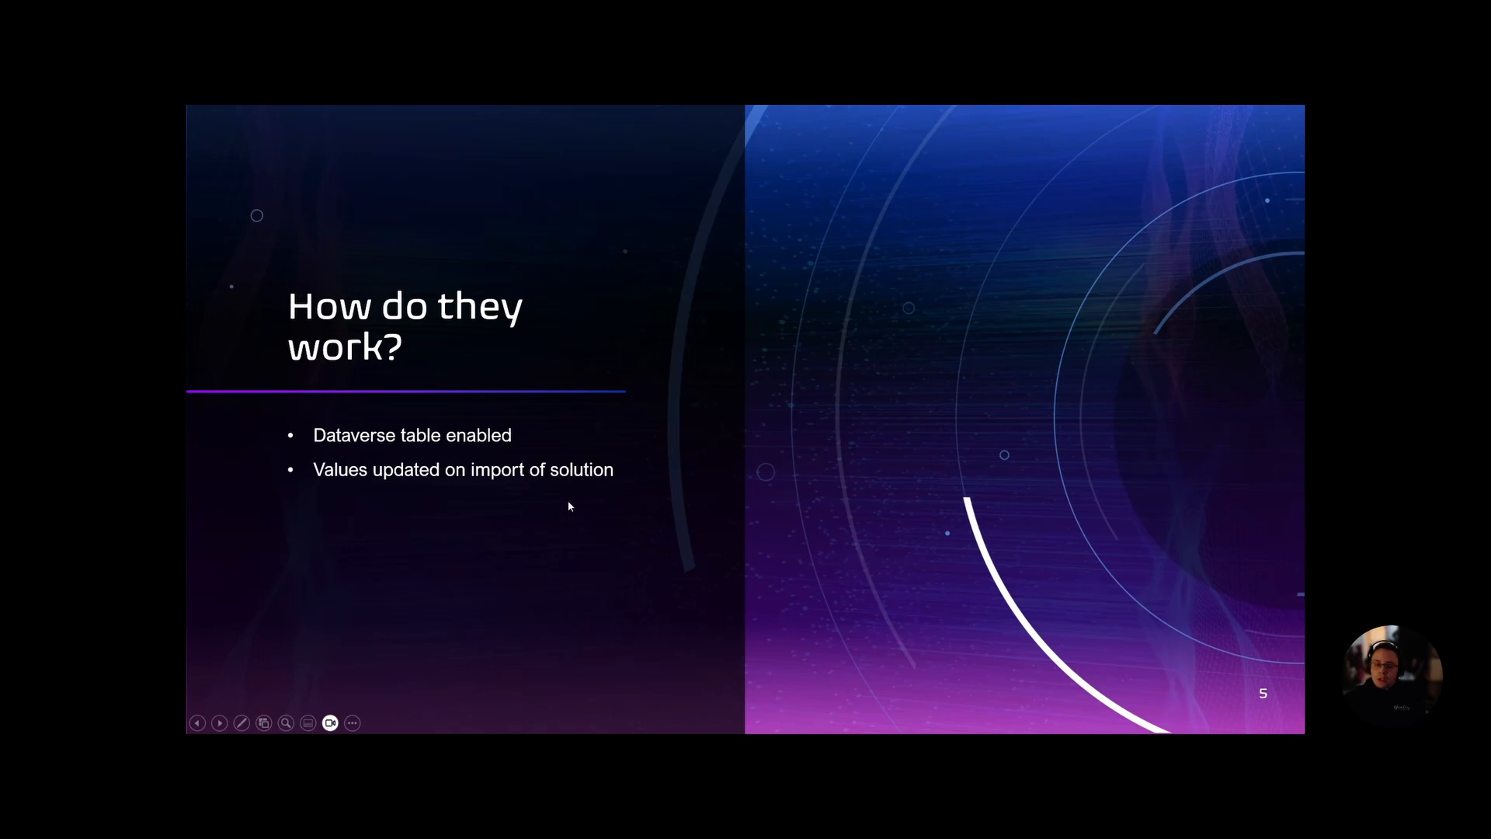
Advance the slideshow to the 'How do I create them?' slide.
left_click(636, 542)
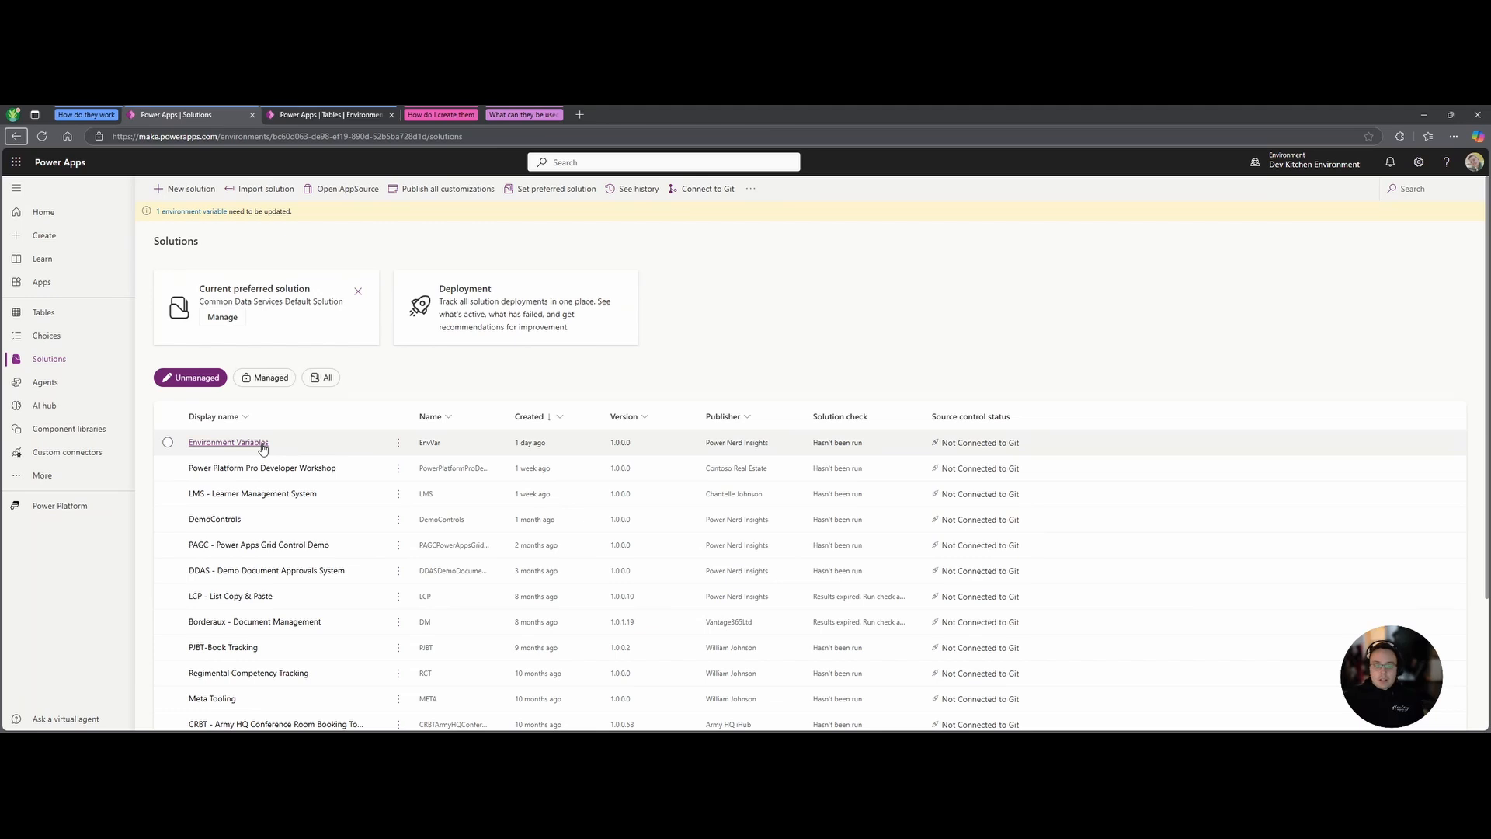
In the Environment Variables solution, start a new environment variable from New > More.
left_click(263, 444)
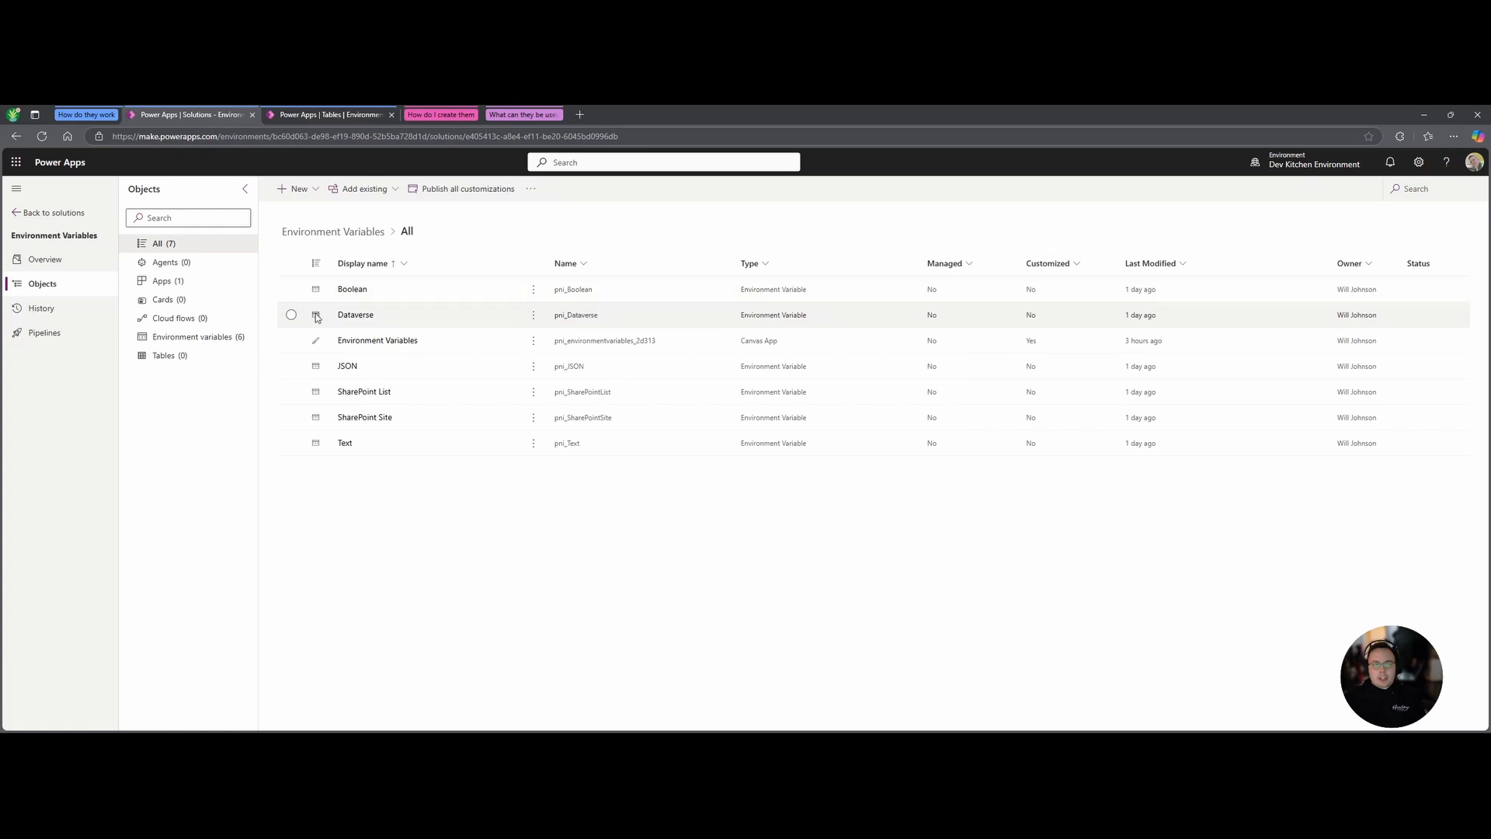
left_click(299, 187)
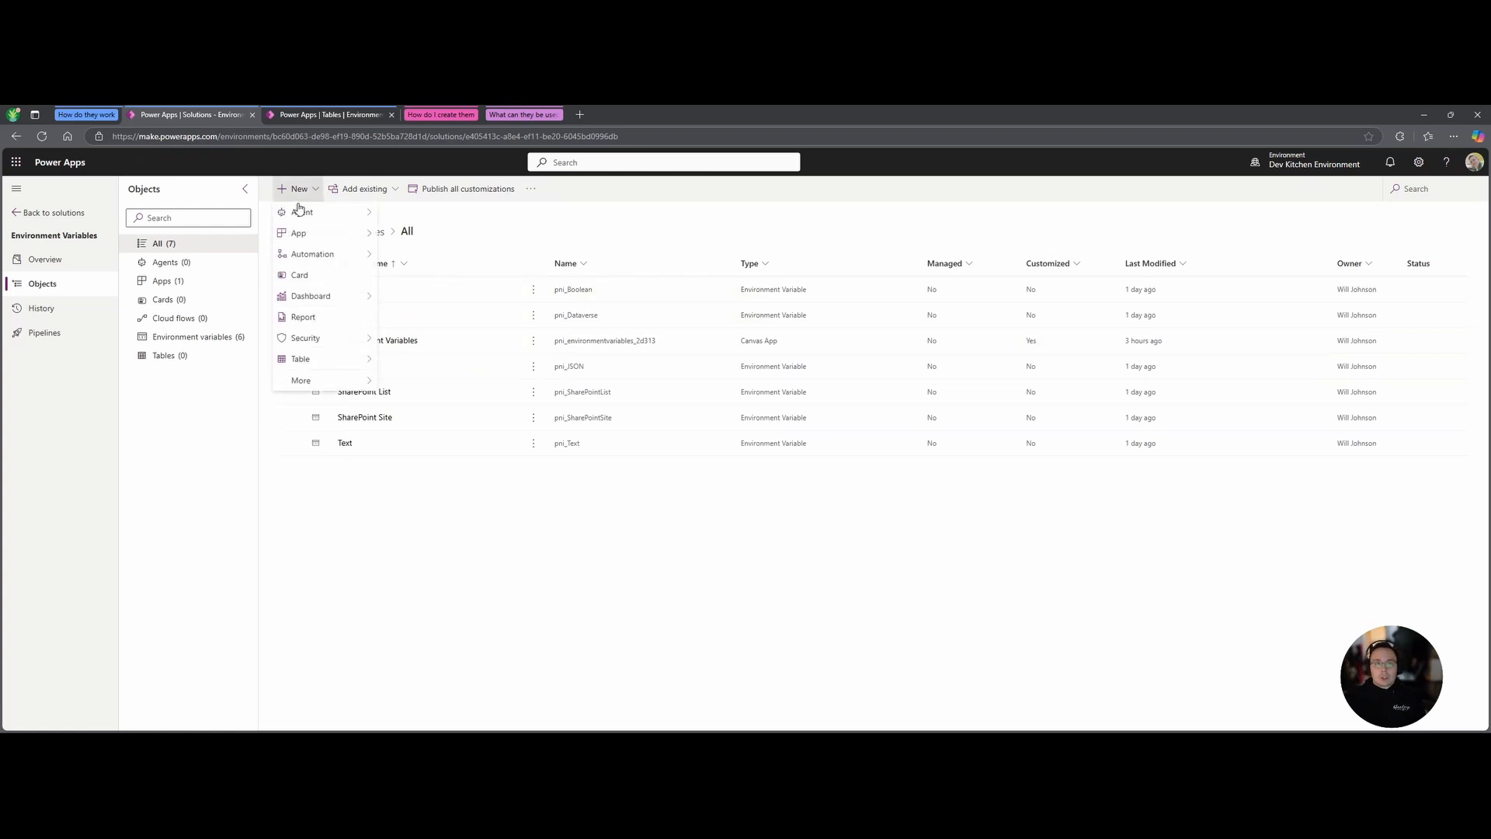
mouse_move(326, 382)
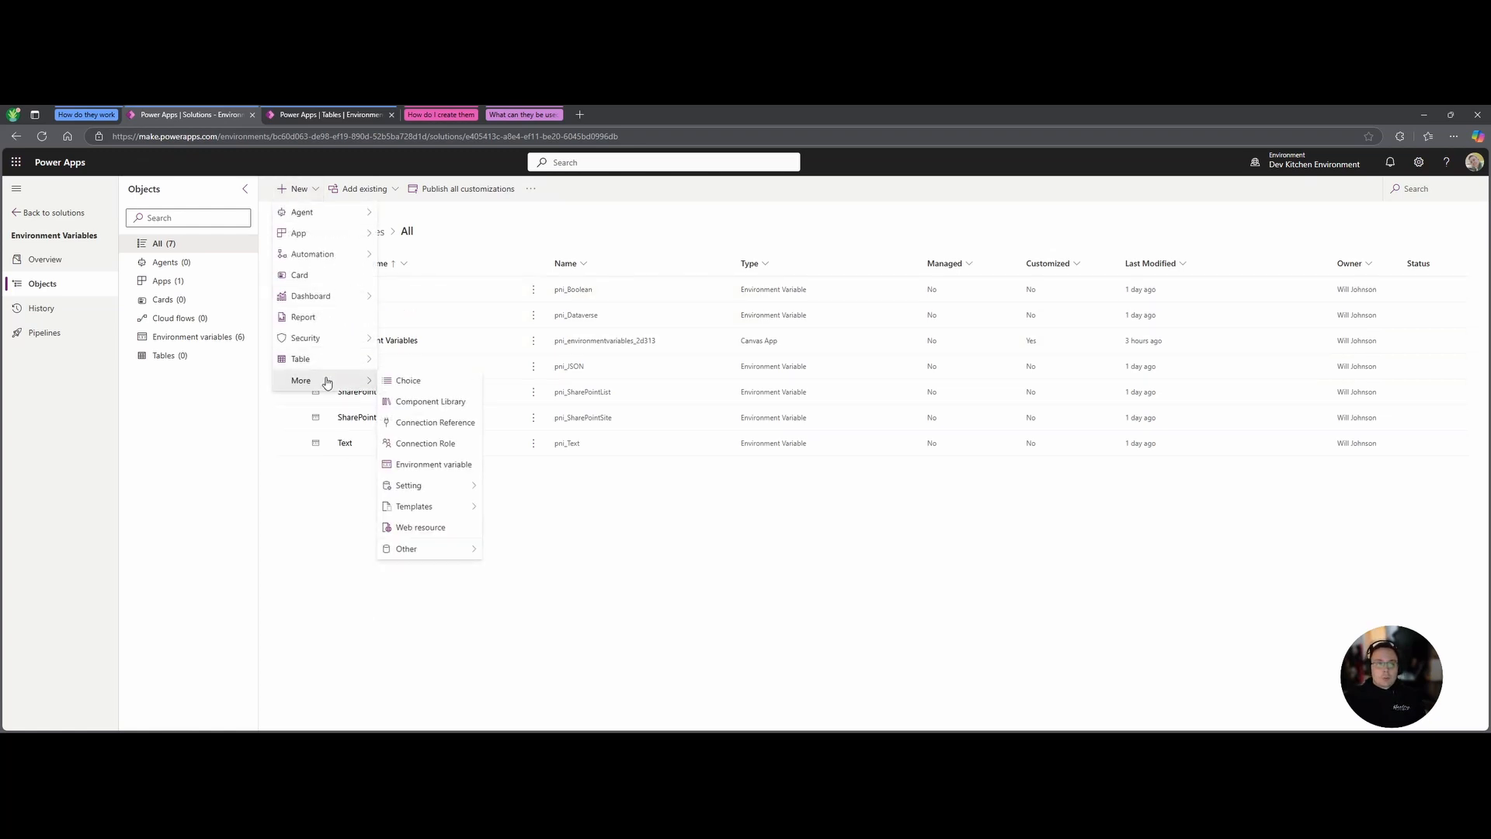
left_click(432, 464)
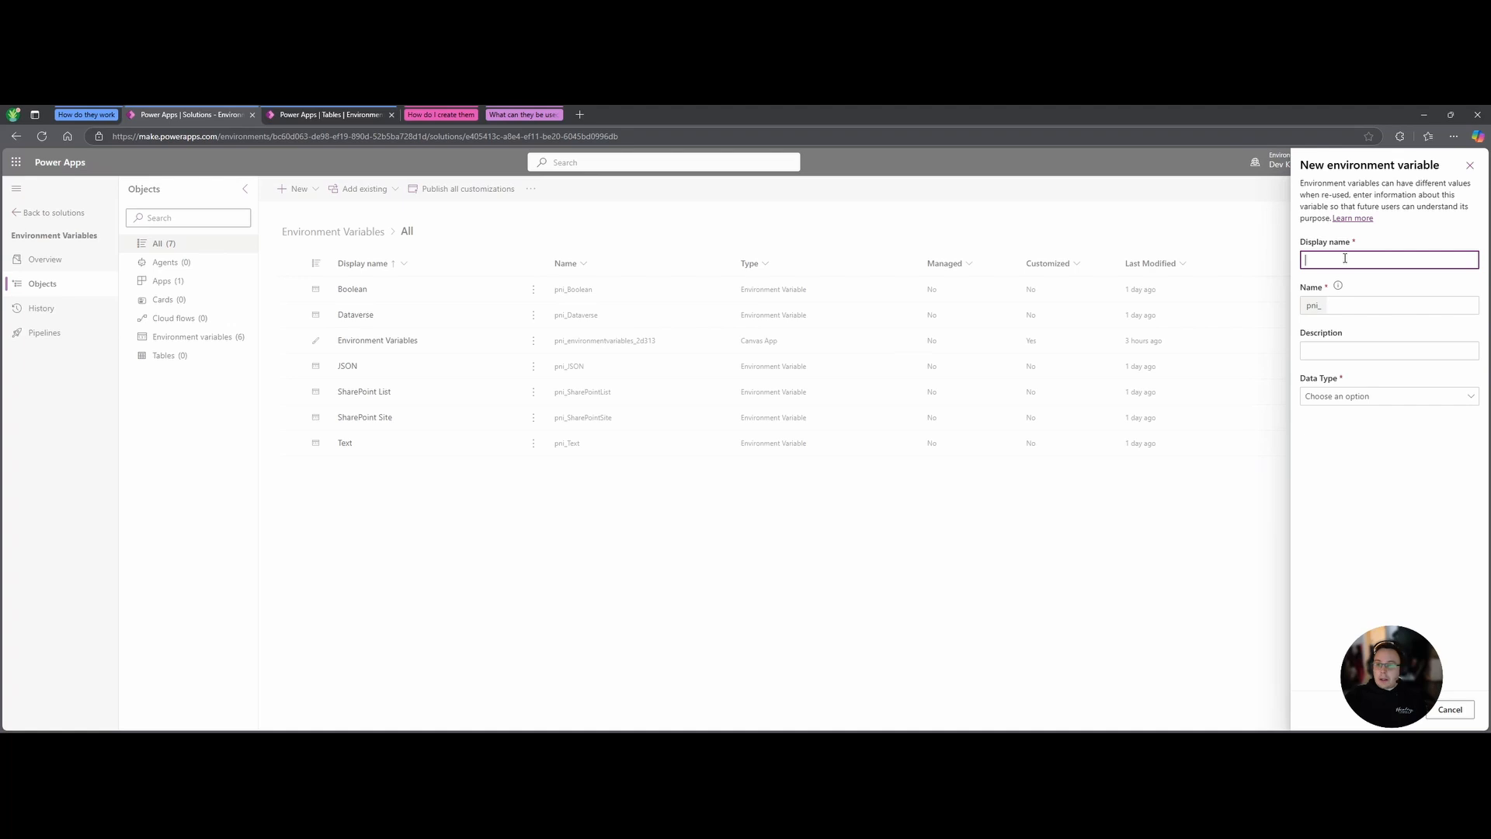
Enter Email as the display name and set the data type to Decimal number.
type("Email")
left_click(1373, 398)
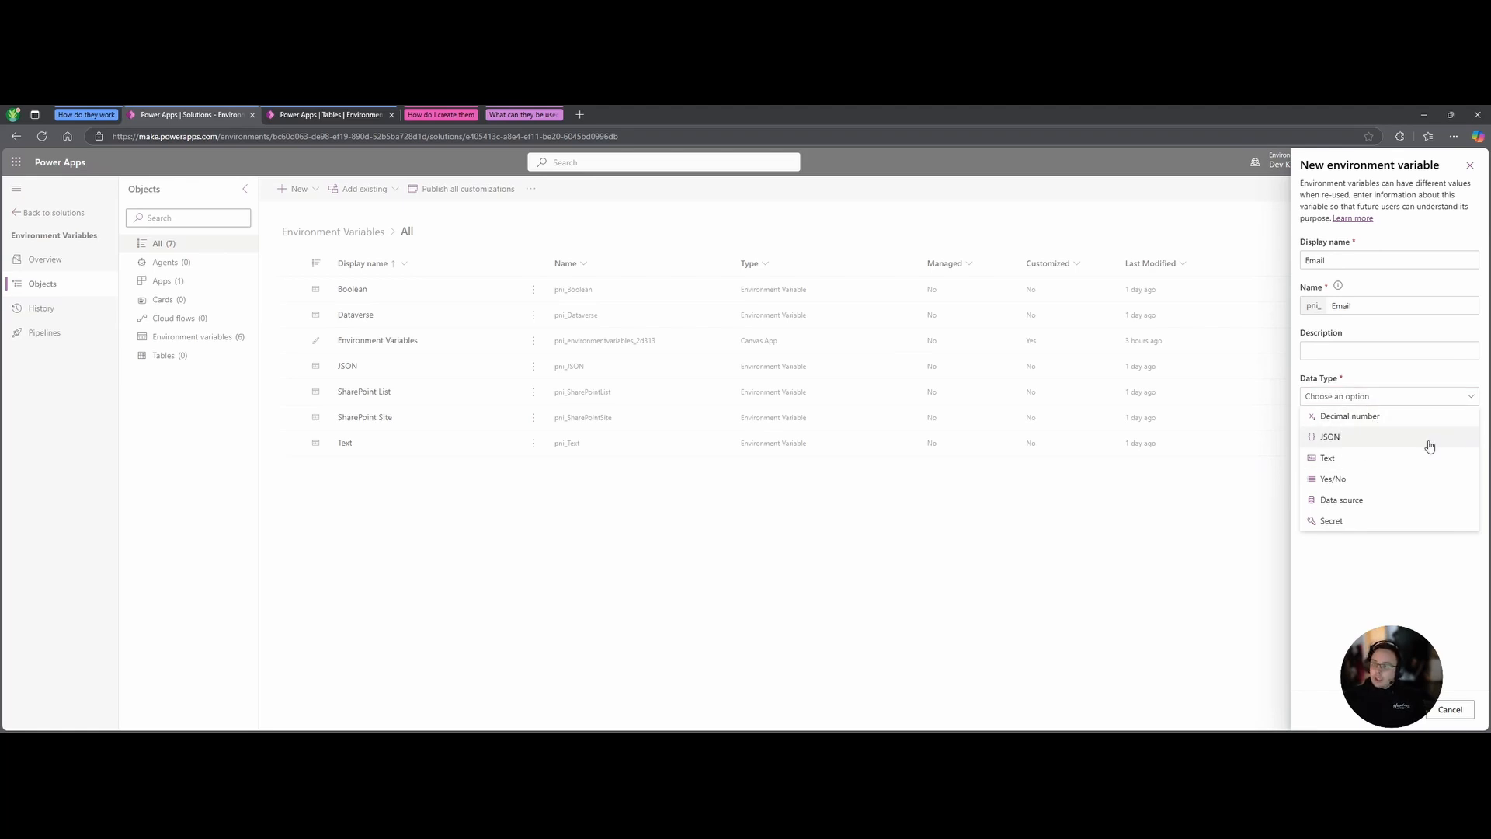
left_click(1377, 419)
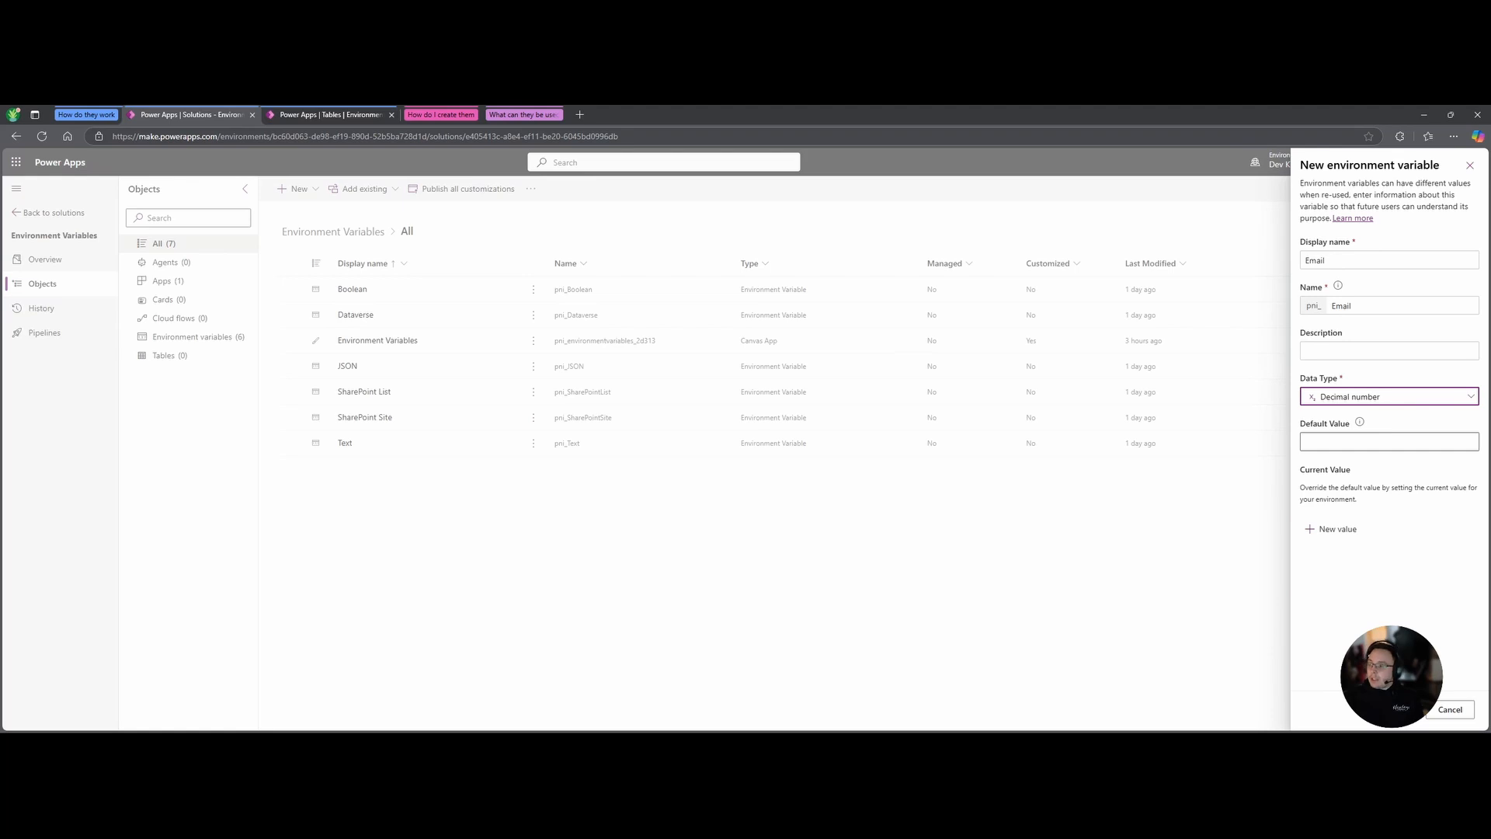
Switch the Email variable to the JSON data type, leaving the default value blank.
left_click(1477, 398)
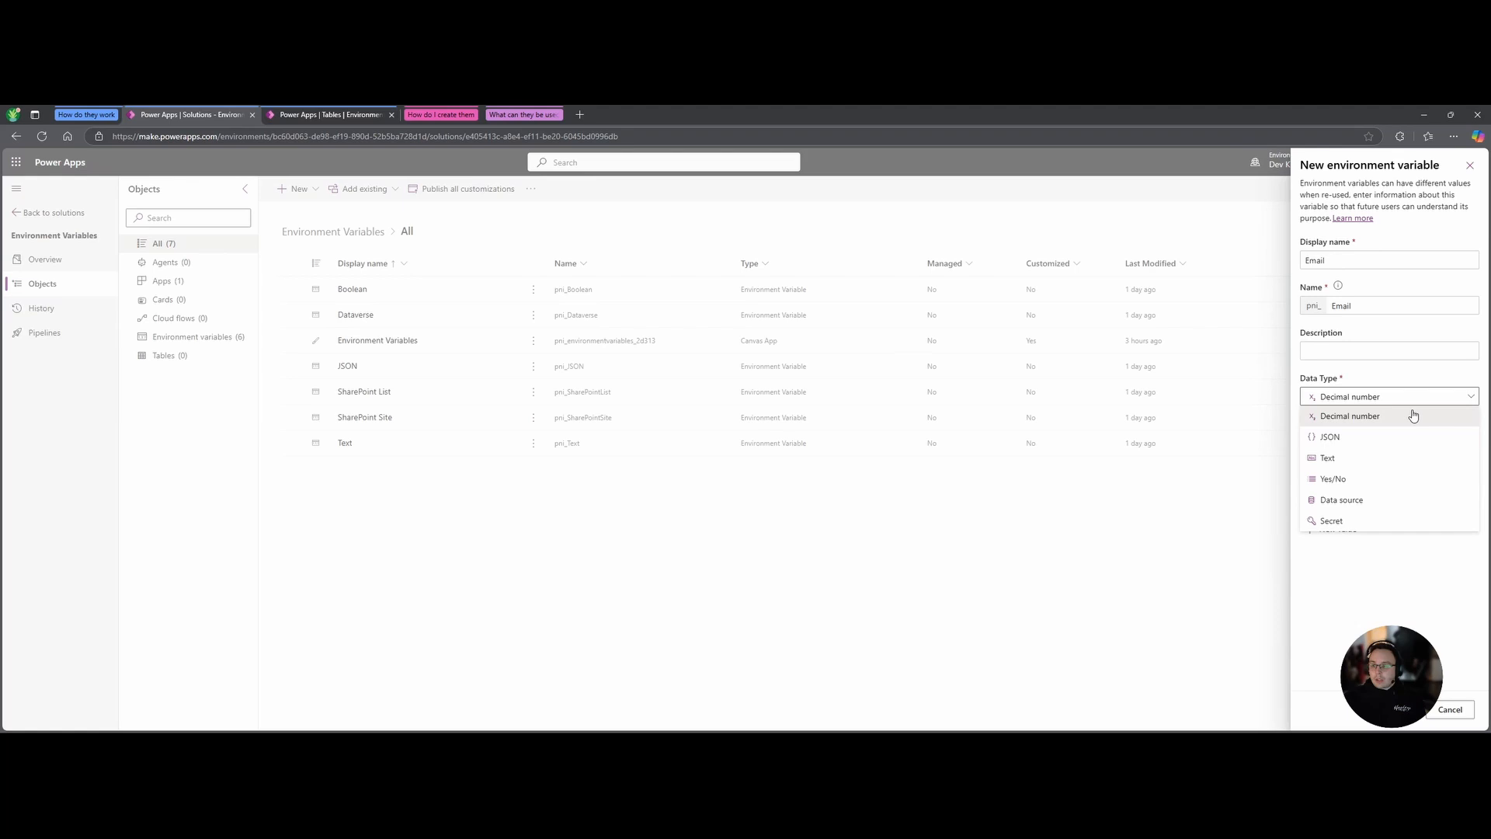
left_click(1350, 437)
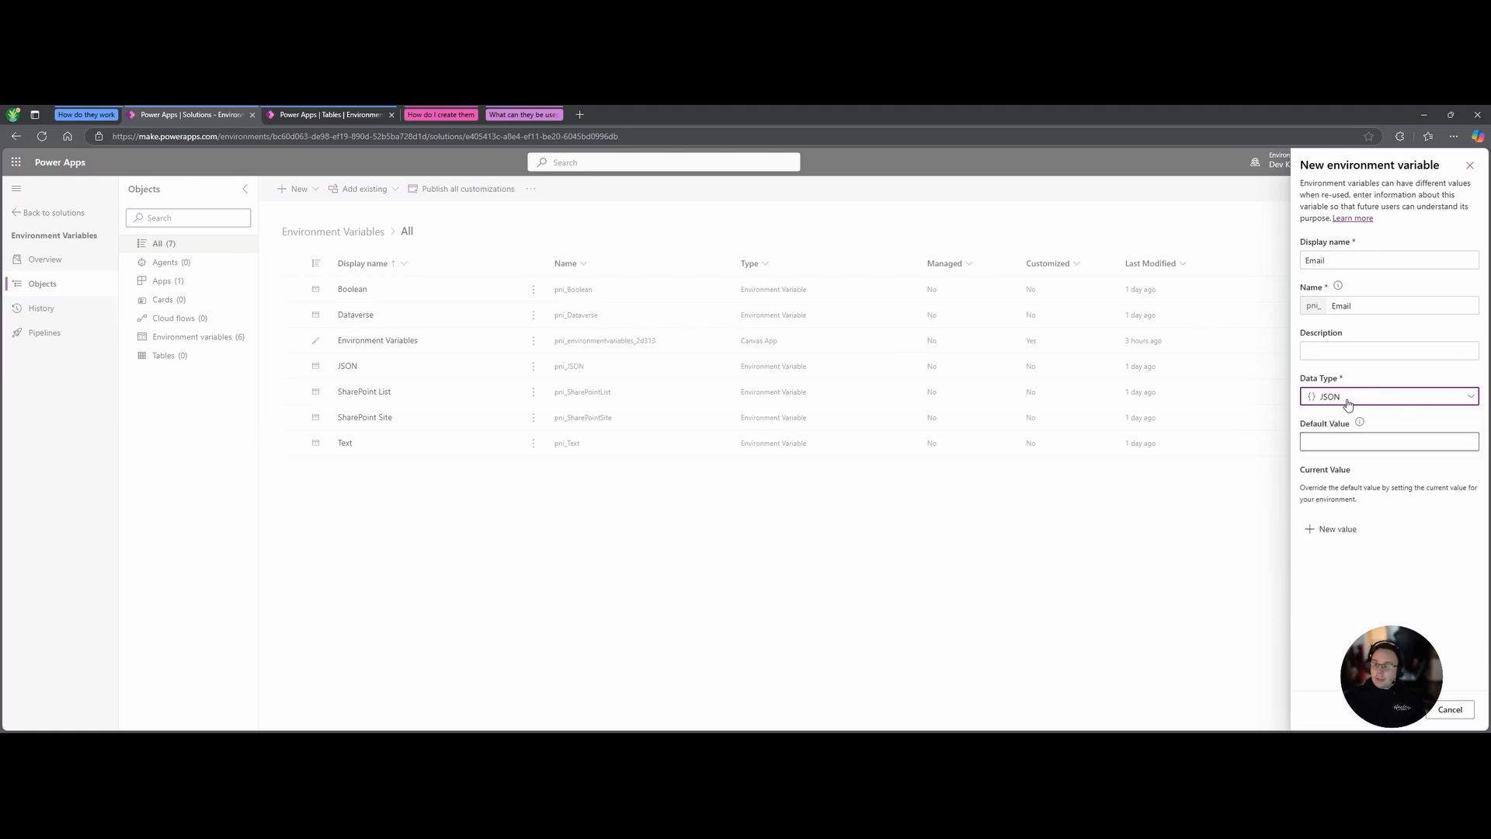
left_click(1355, 439)
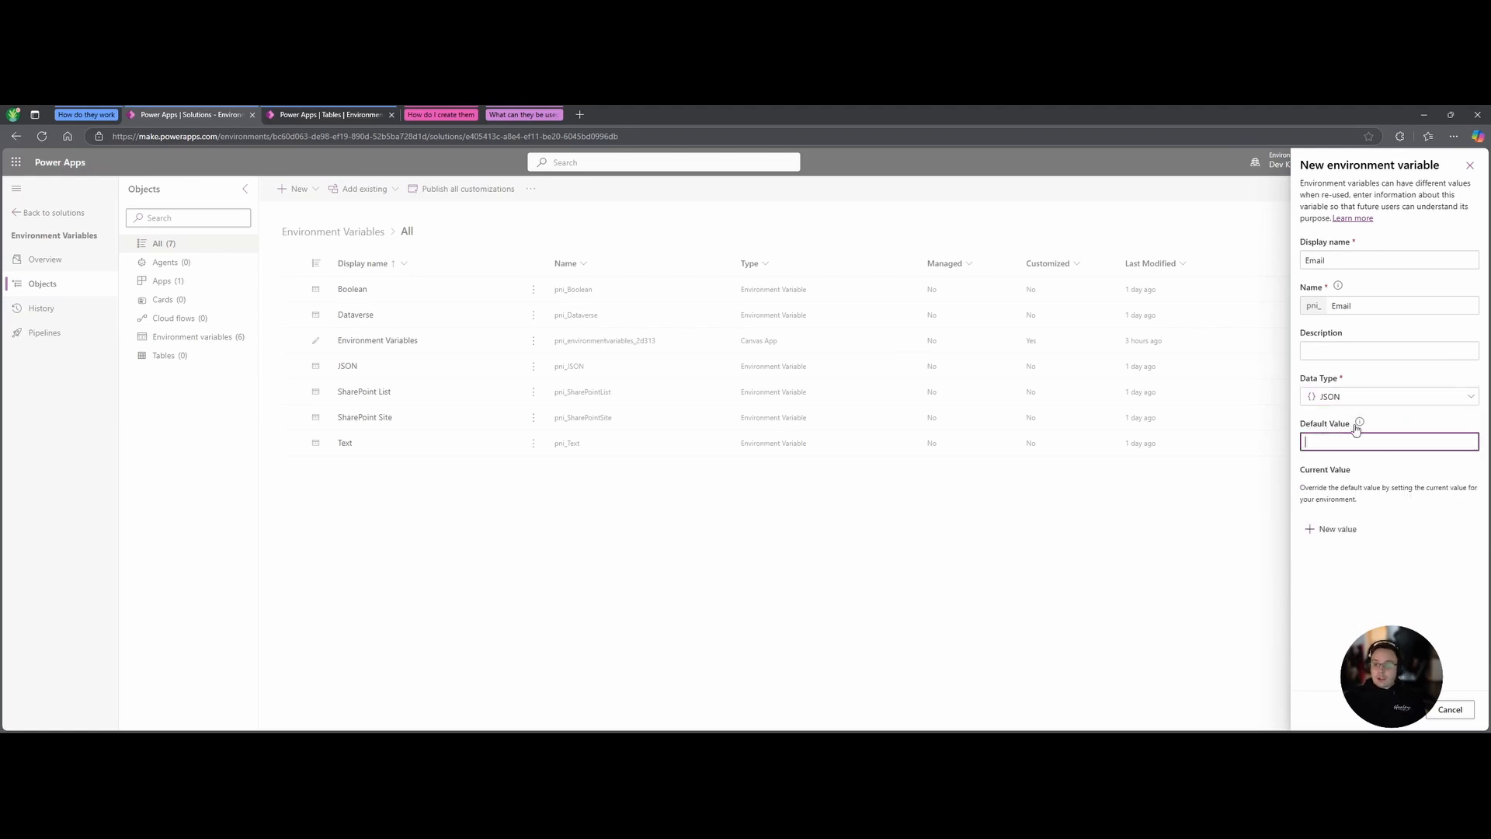
key("ctrl+v")
left_click(1379, 425)
left_click(1350, 530)
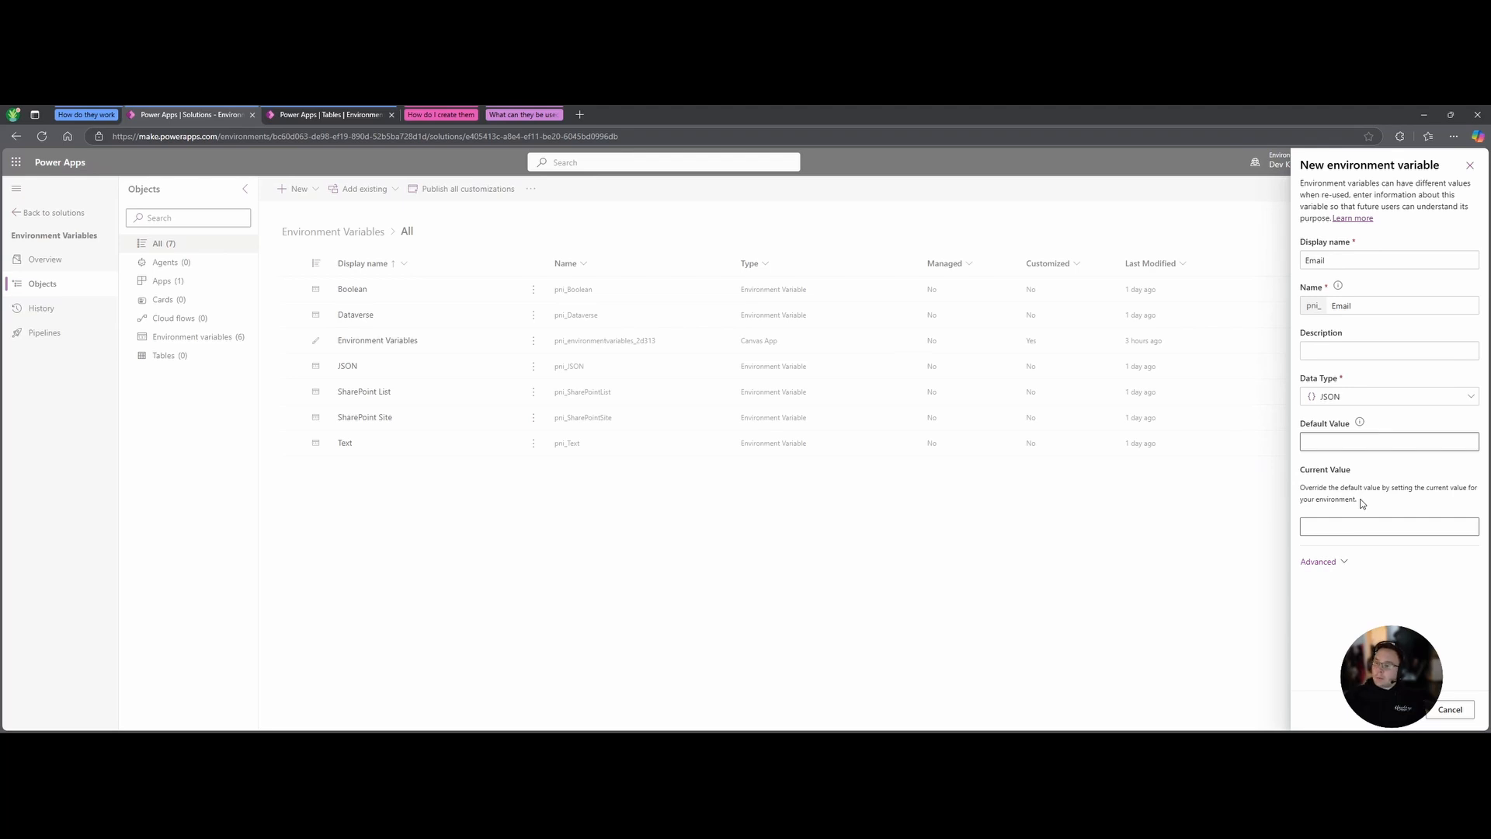
Change the Email variable's data type to Text.
left_click(1410, 396)
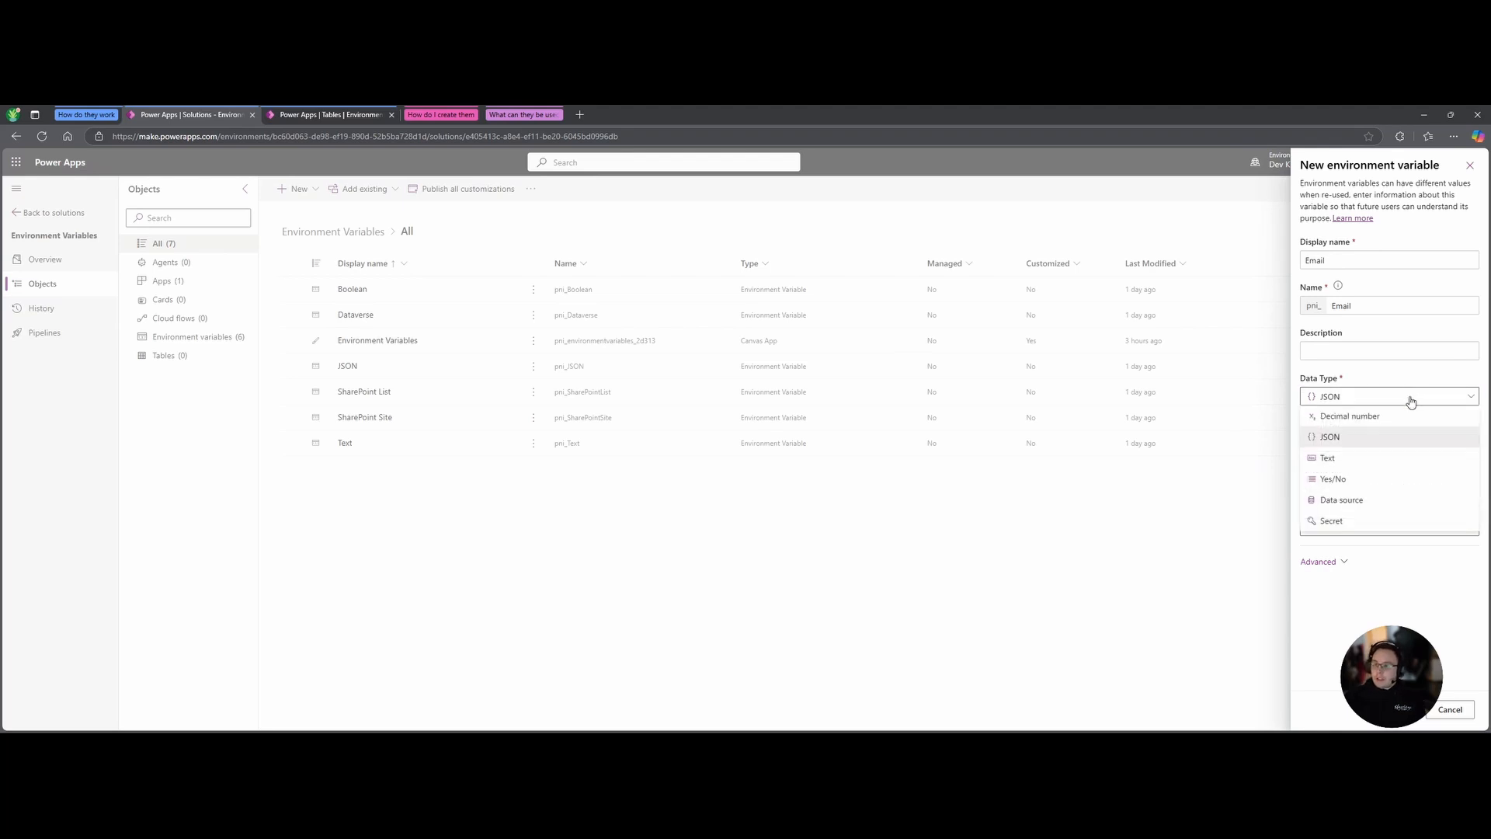
left_click(1333, 463)
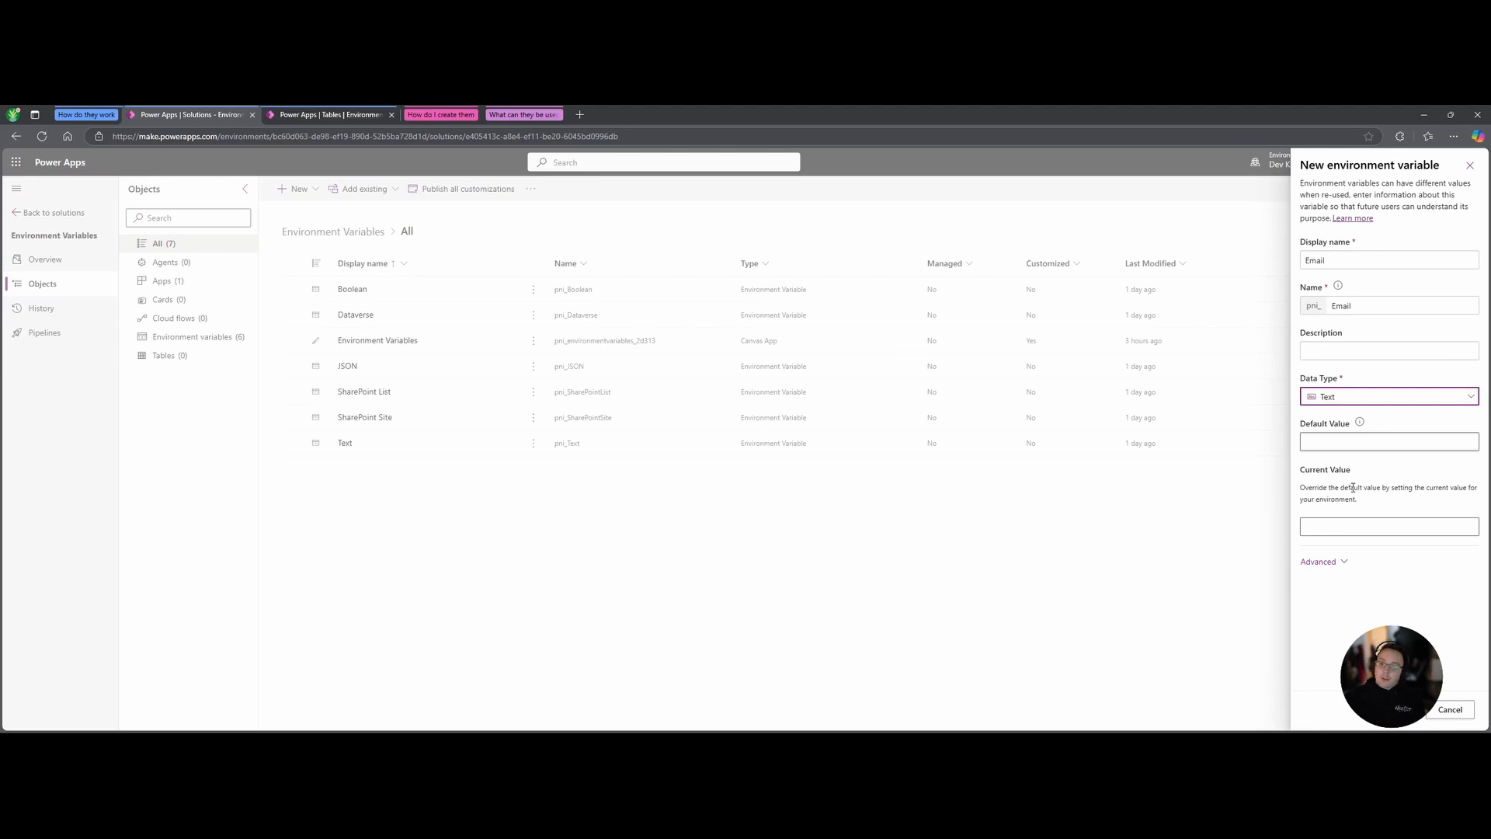
Enter the account e-mail address as the Email variable's current value.
left_click(1334, 522)
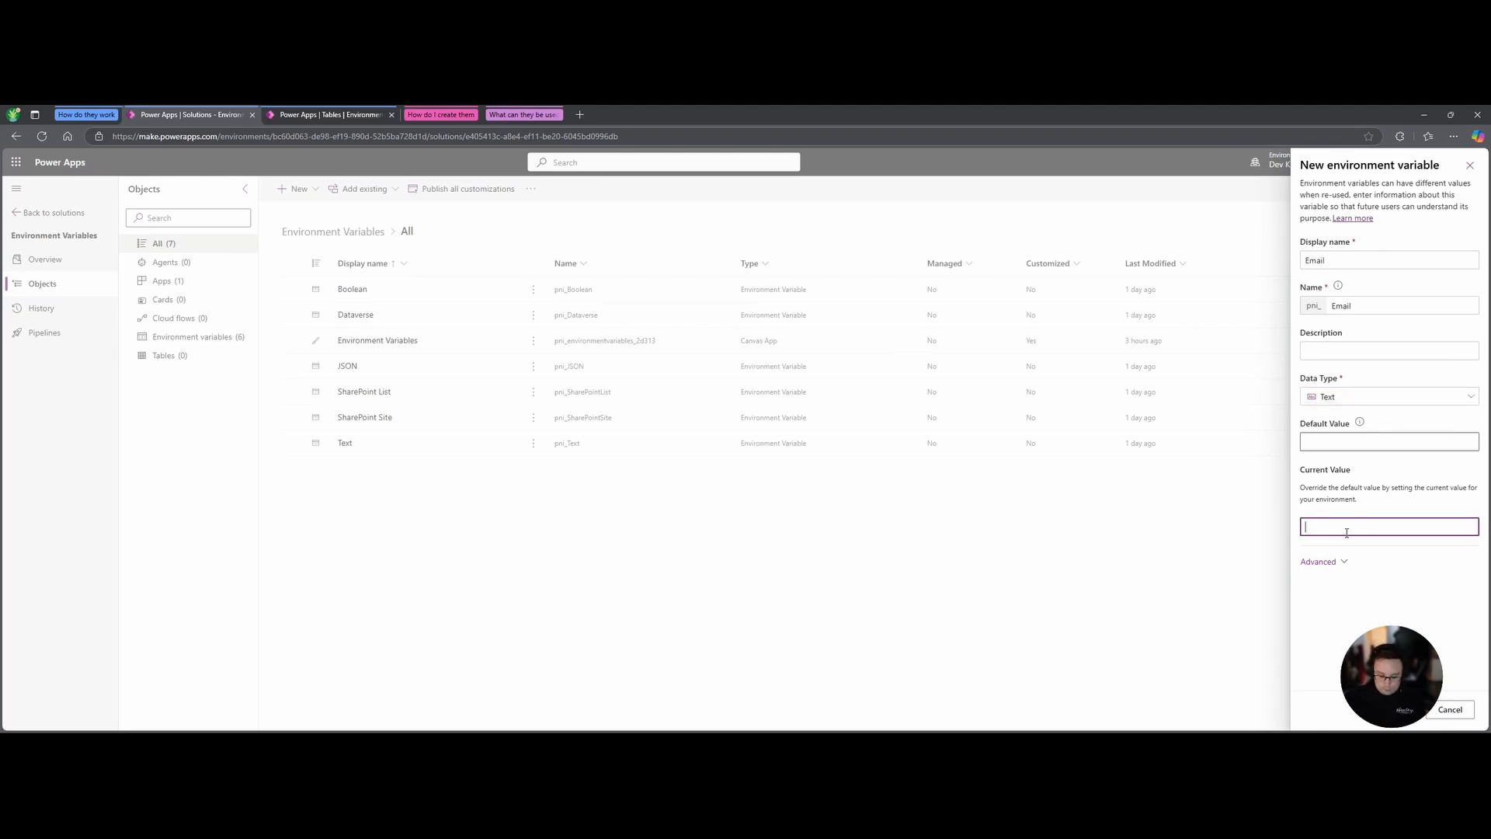
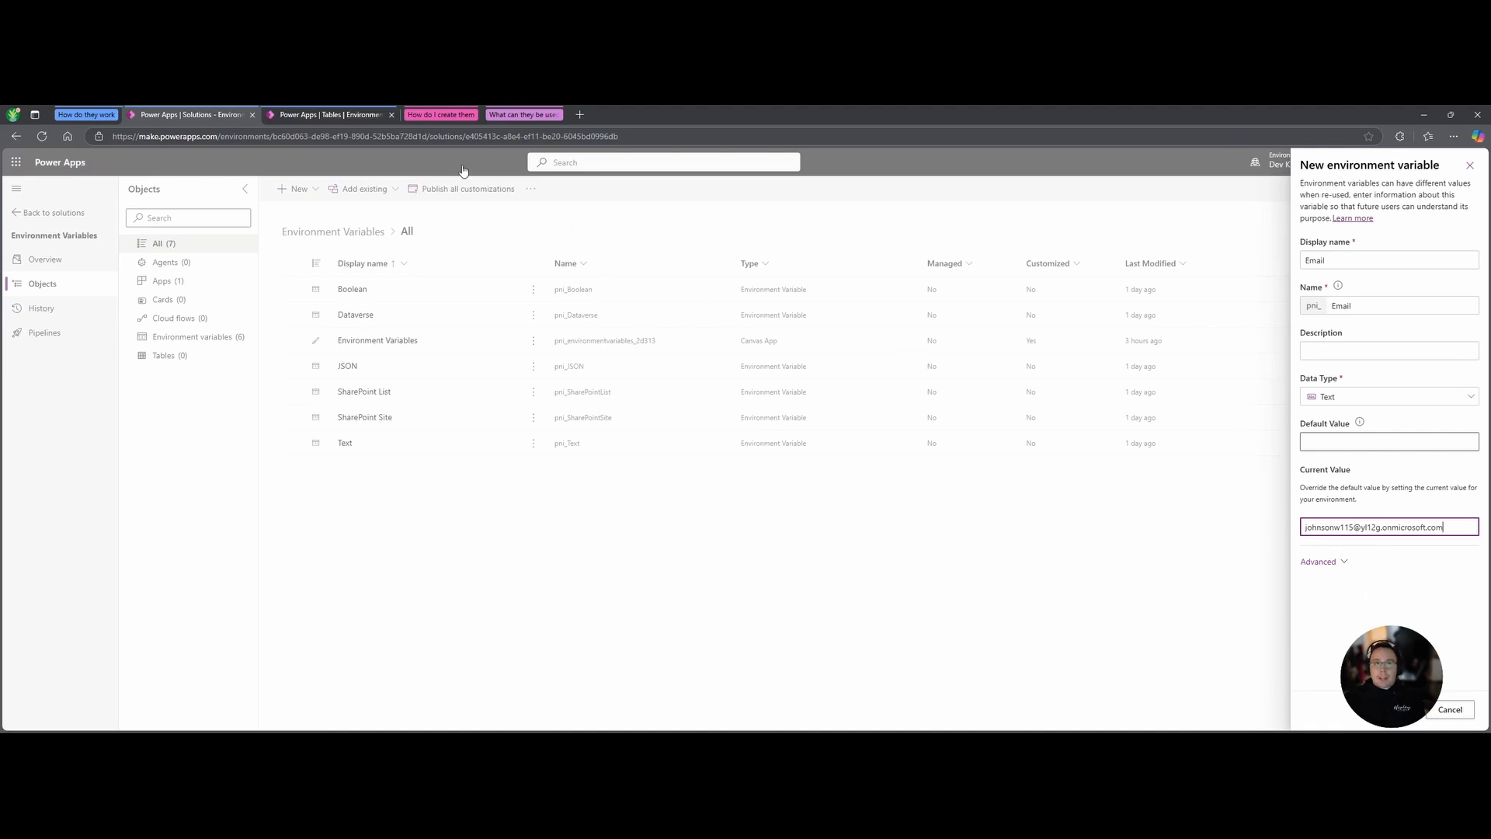
left_click(429, 118)
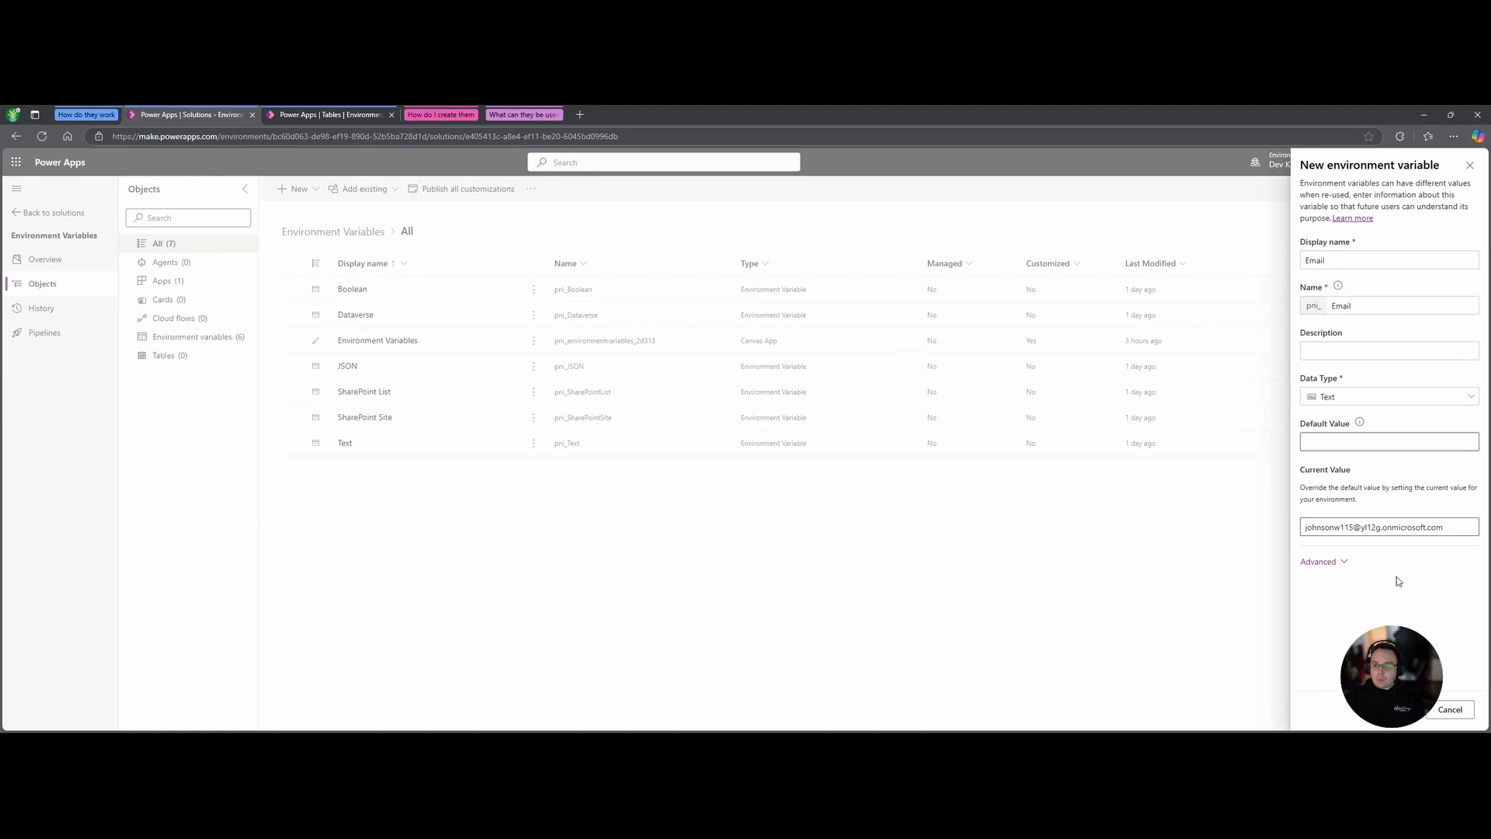
left_click(1451, 708)
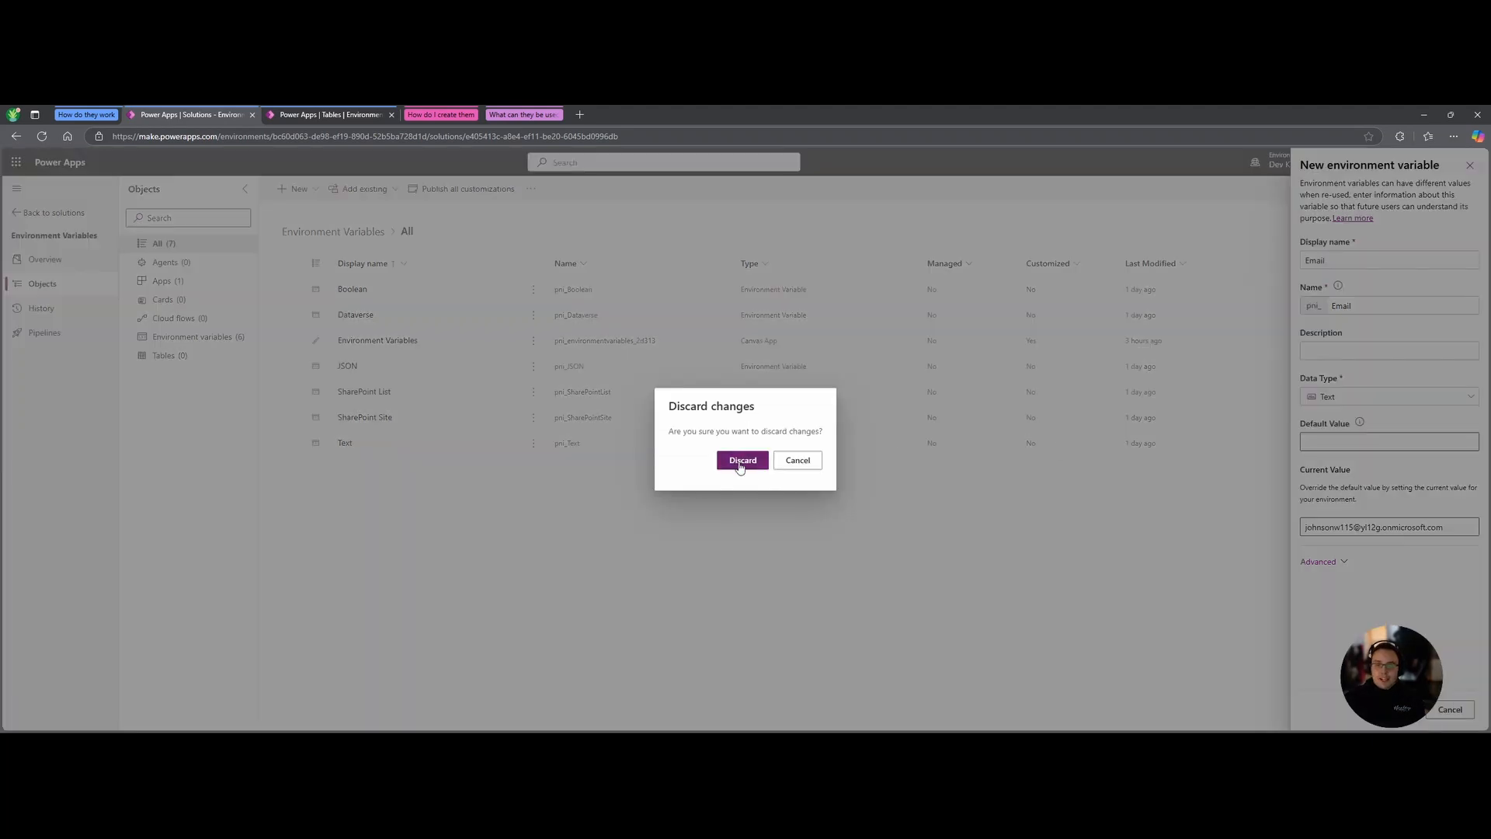
Keep the form, switch the data type to Yes/No, and view the current value's Yes/No options.
left_click(798, 459)
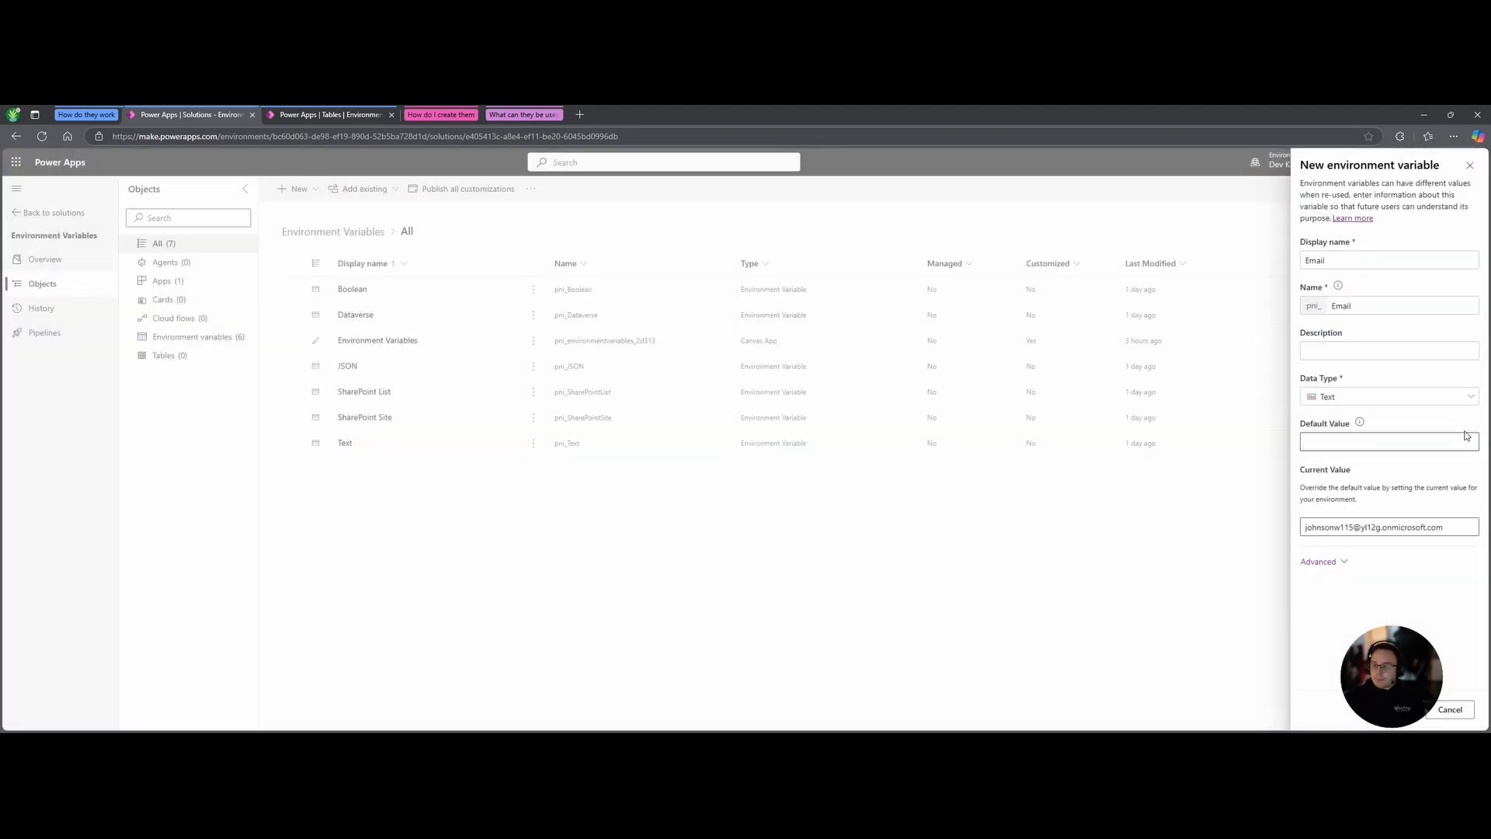
left_click(1390, 396)
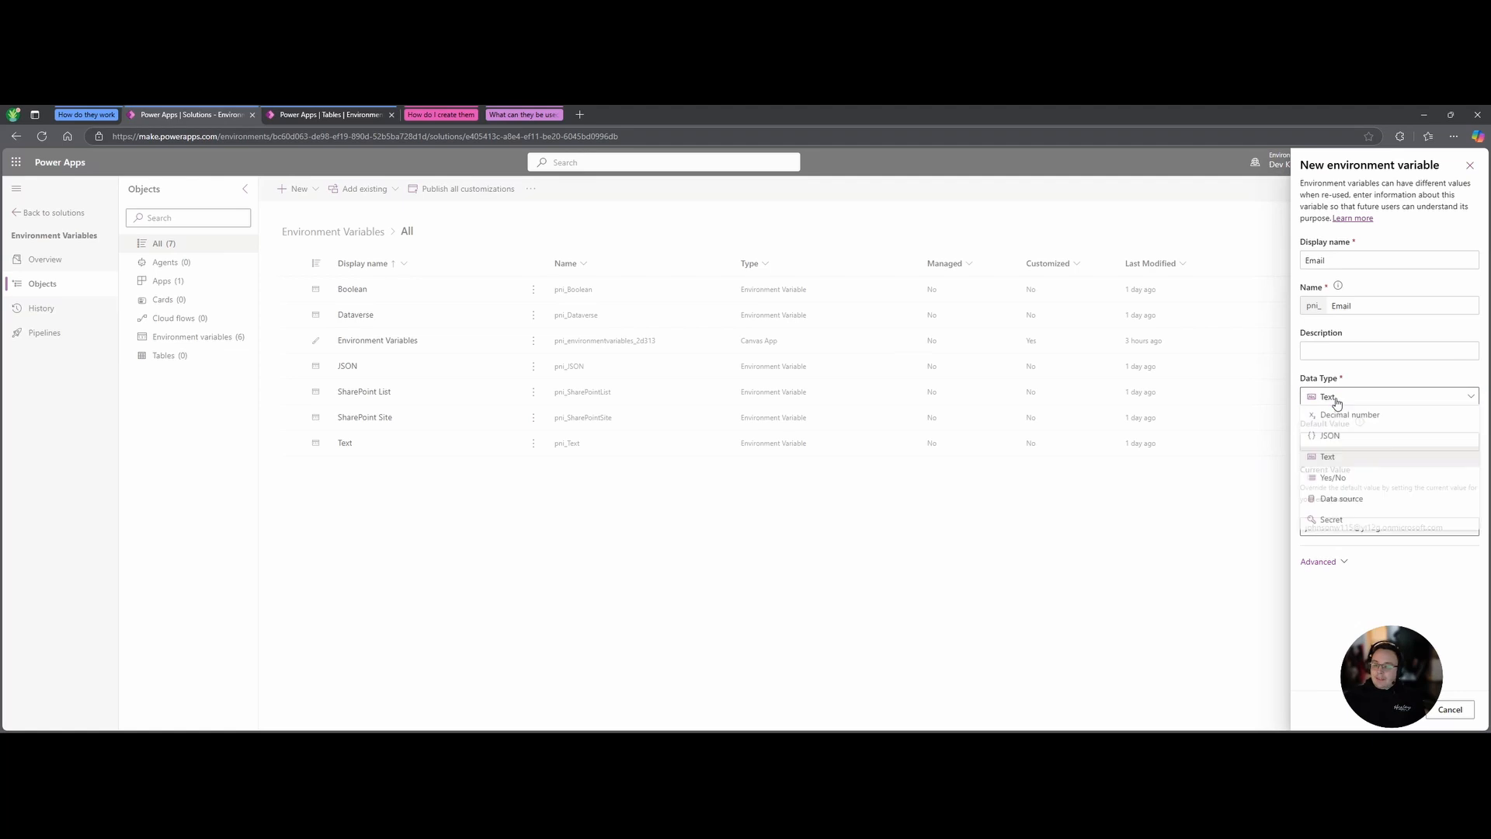
left_click(1349, 487)
left_click(1436, 612)
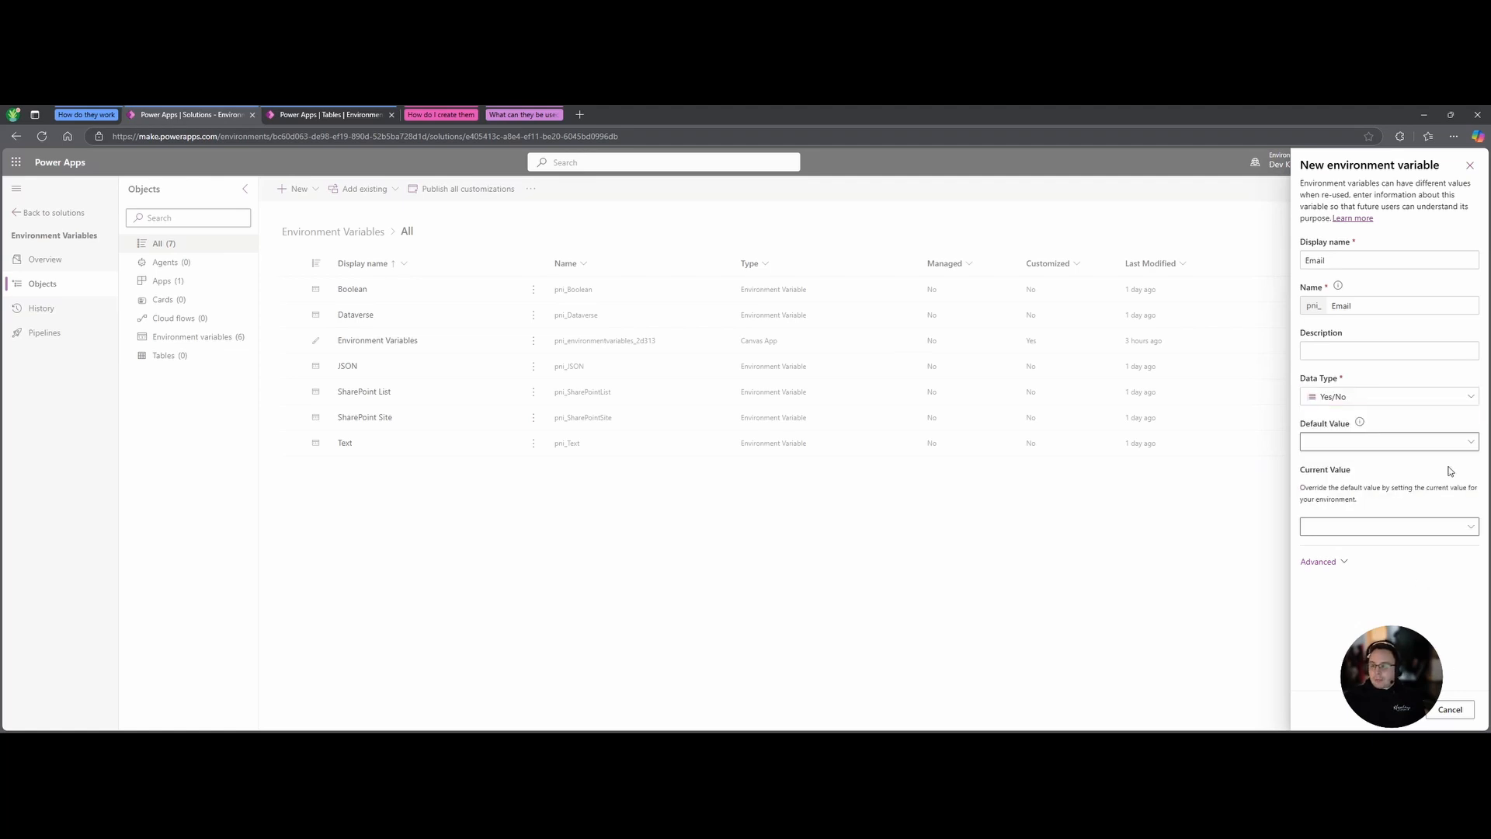
left_click(1446, 531)
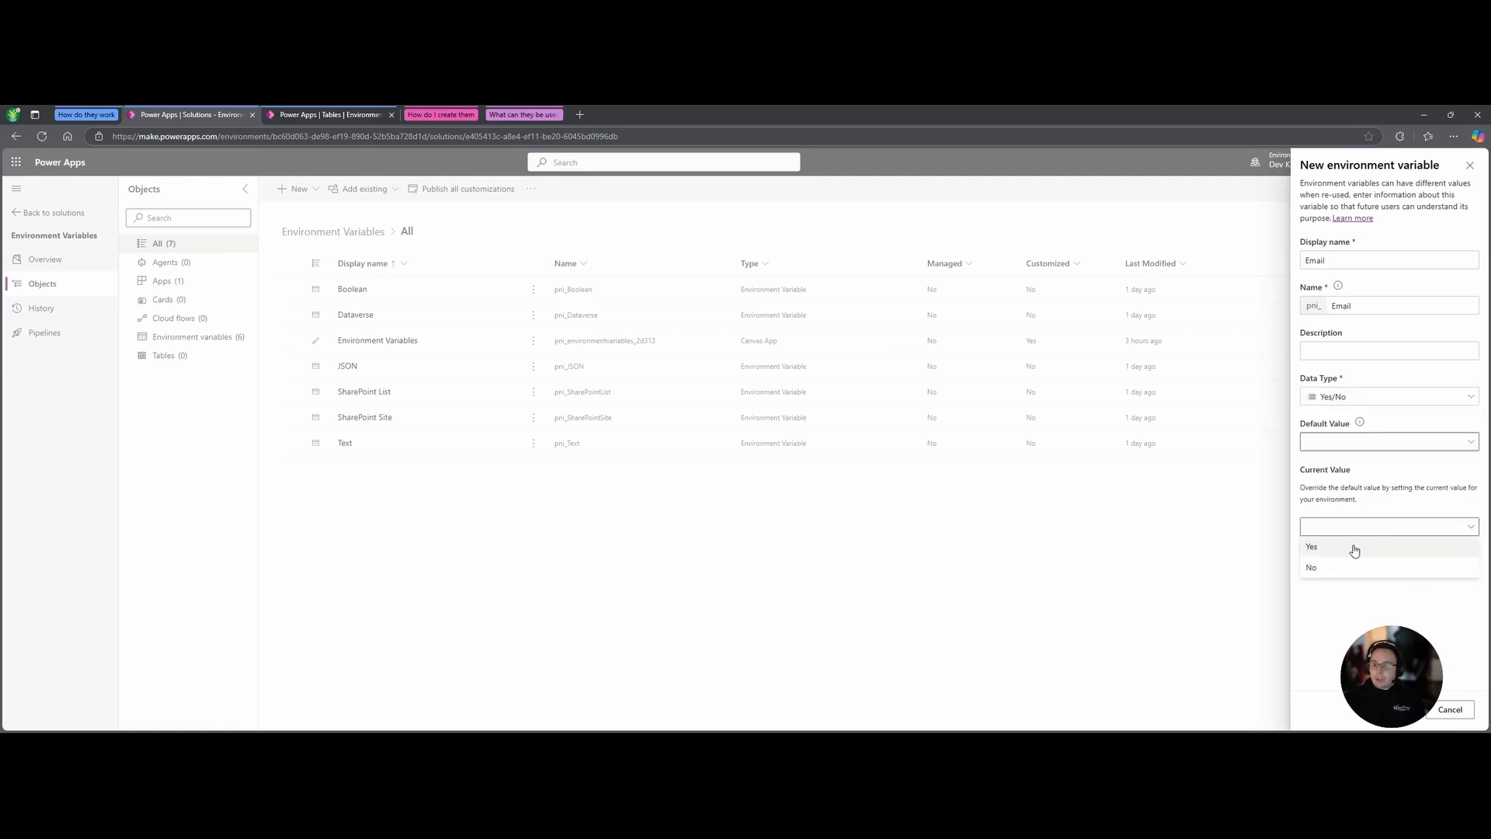
left_click(1346, 648)
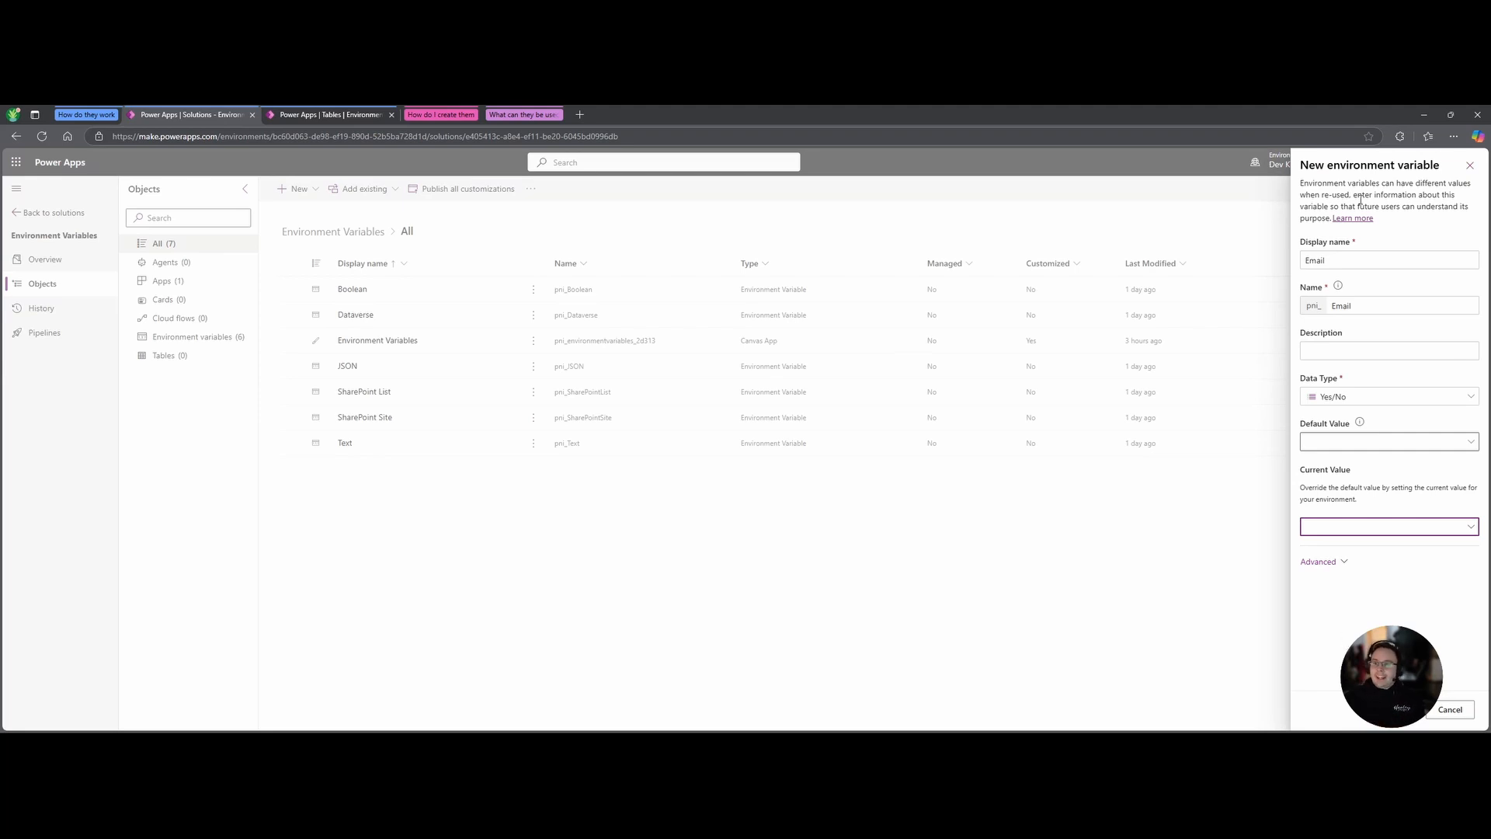
Rename the new Yes/No variable to IsThisDev, giving schema name pni_IsThisDev, with no current value.
double_click(1347, 261)
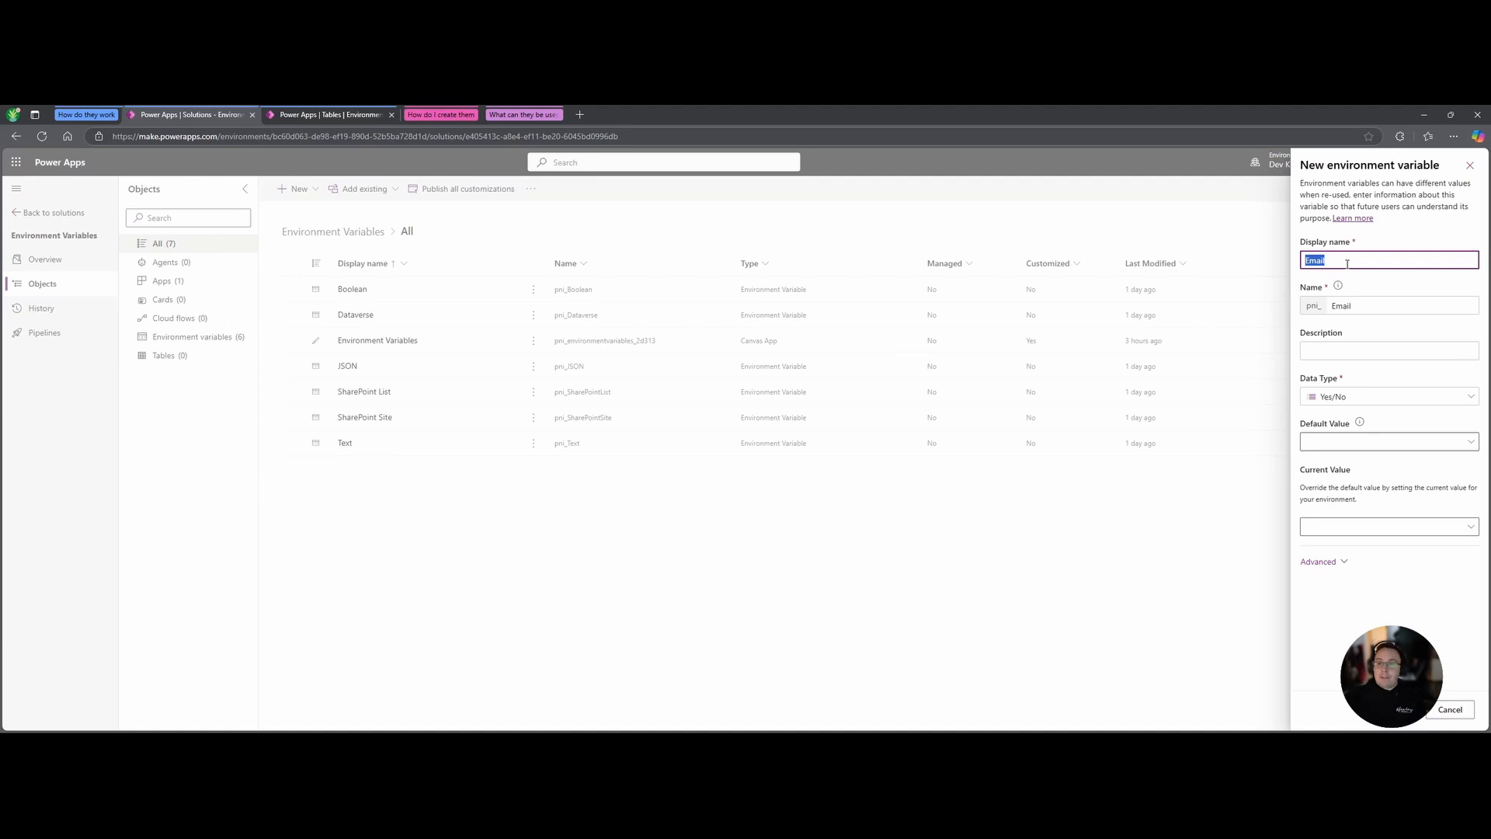
type("IsThisDev")
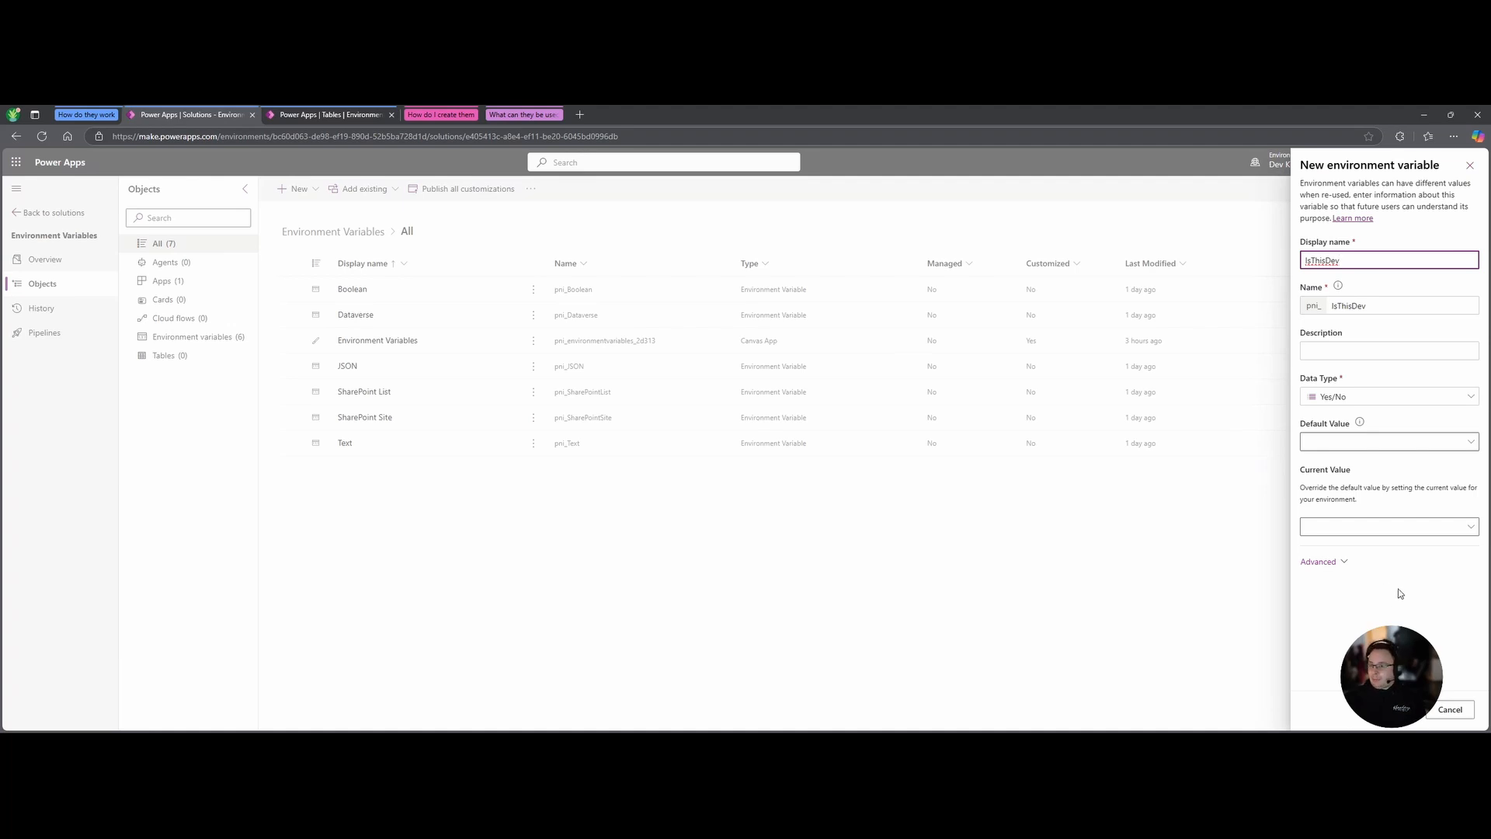
left_click(1406, 531)
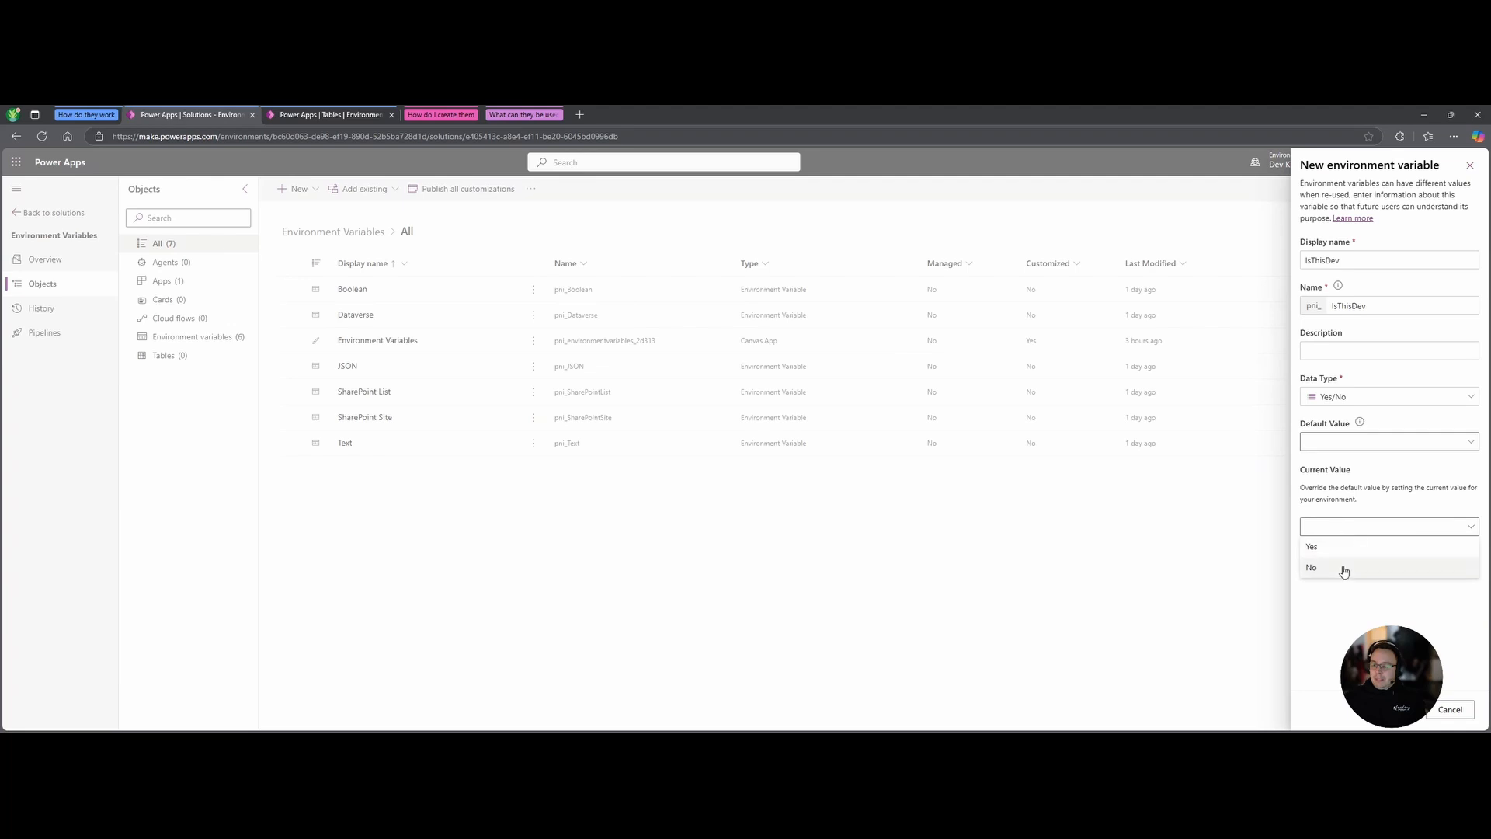
left_click(1353, 661)
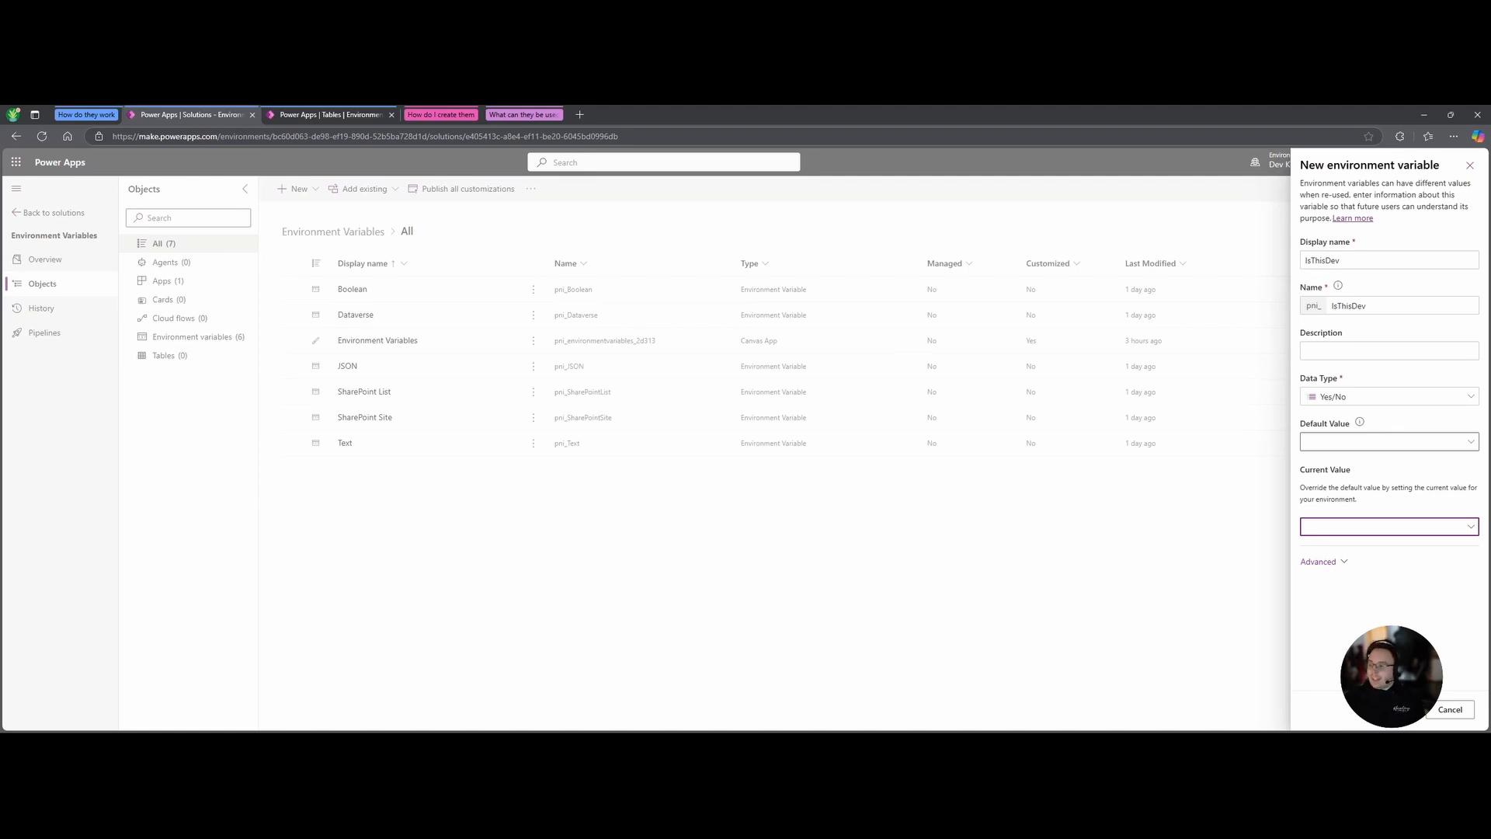
Change IsThisDev's data type from Yes/No to Data source, ready to pick a connector.
left_click(1394, 395)
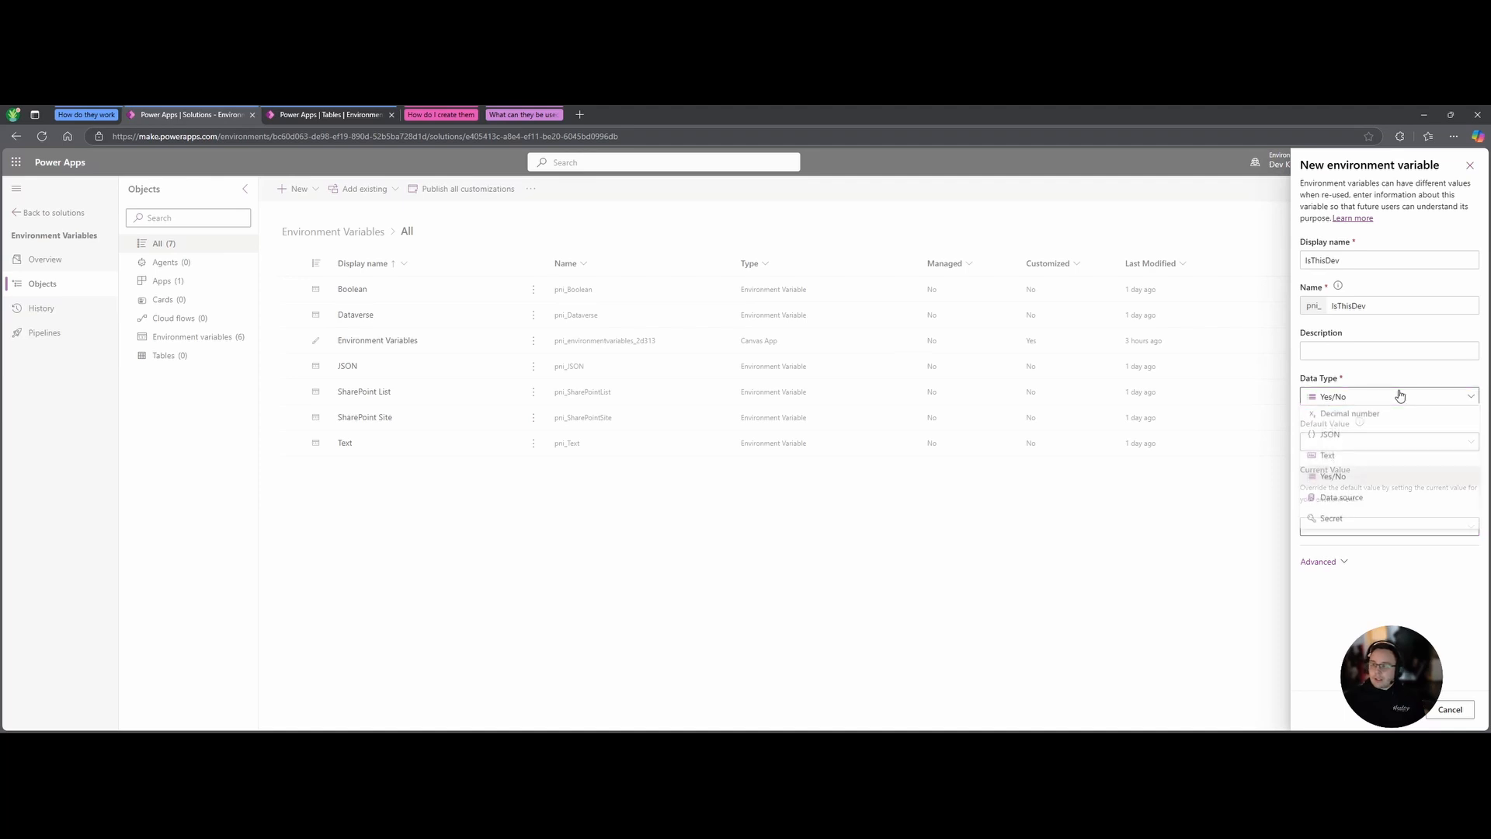
left_click(1368, 501)
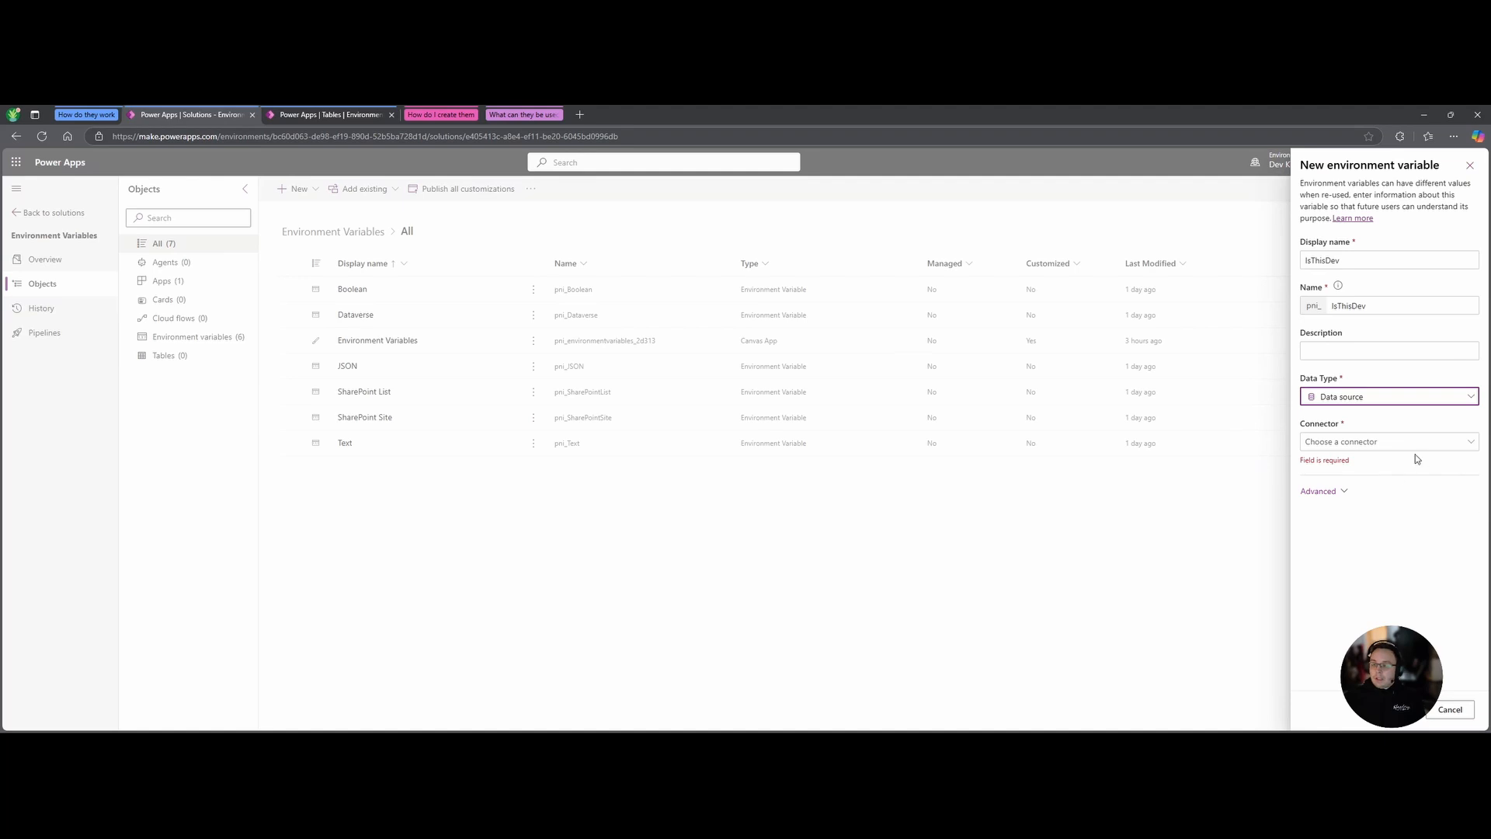
left_click(1346, 449)
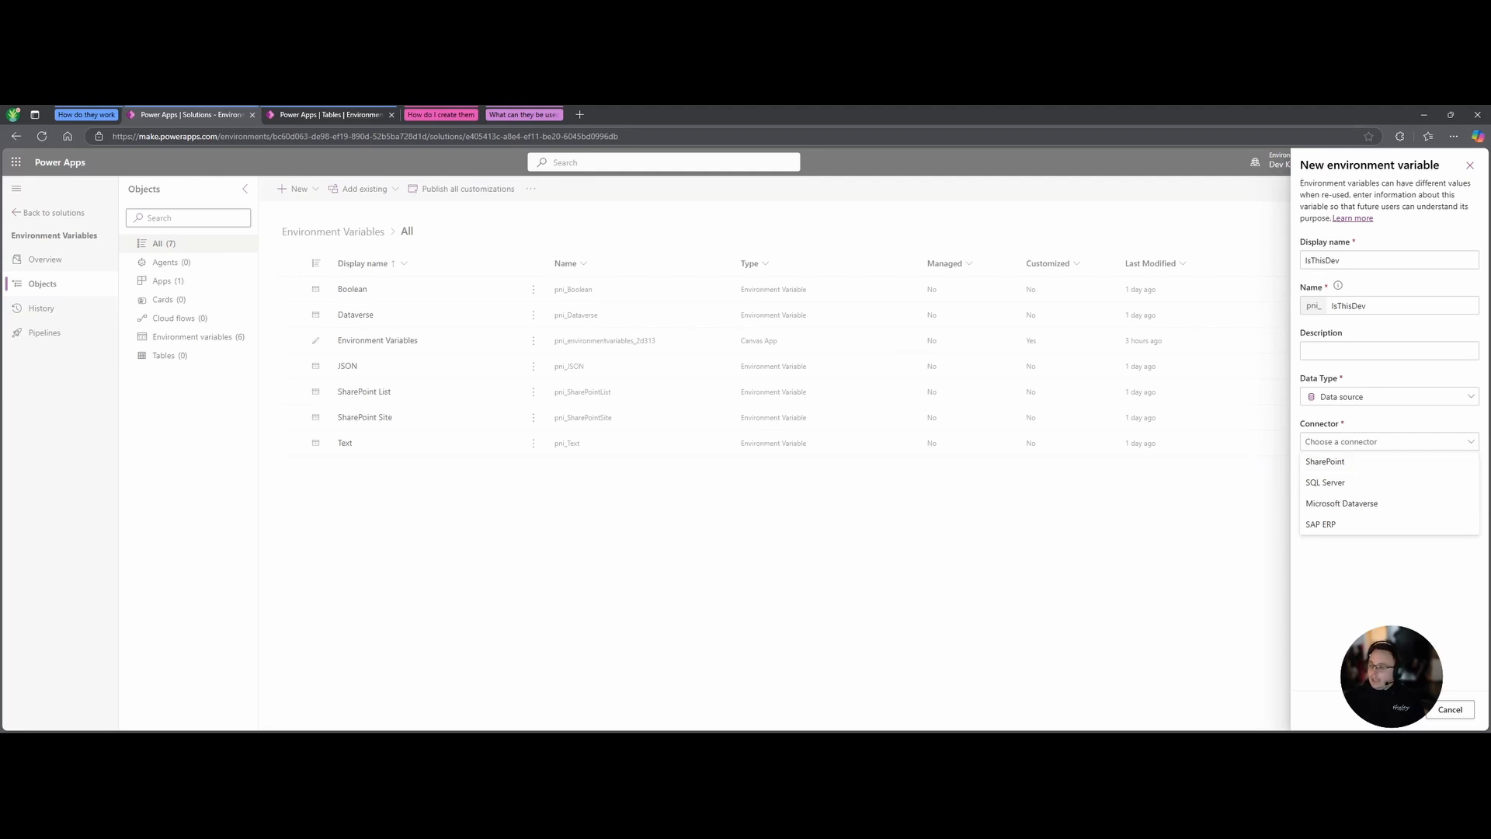
Use the SharePoint connector with the existing connection, parameter type Site, and the Dev site as current.
left_click(1336, 461)
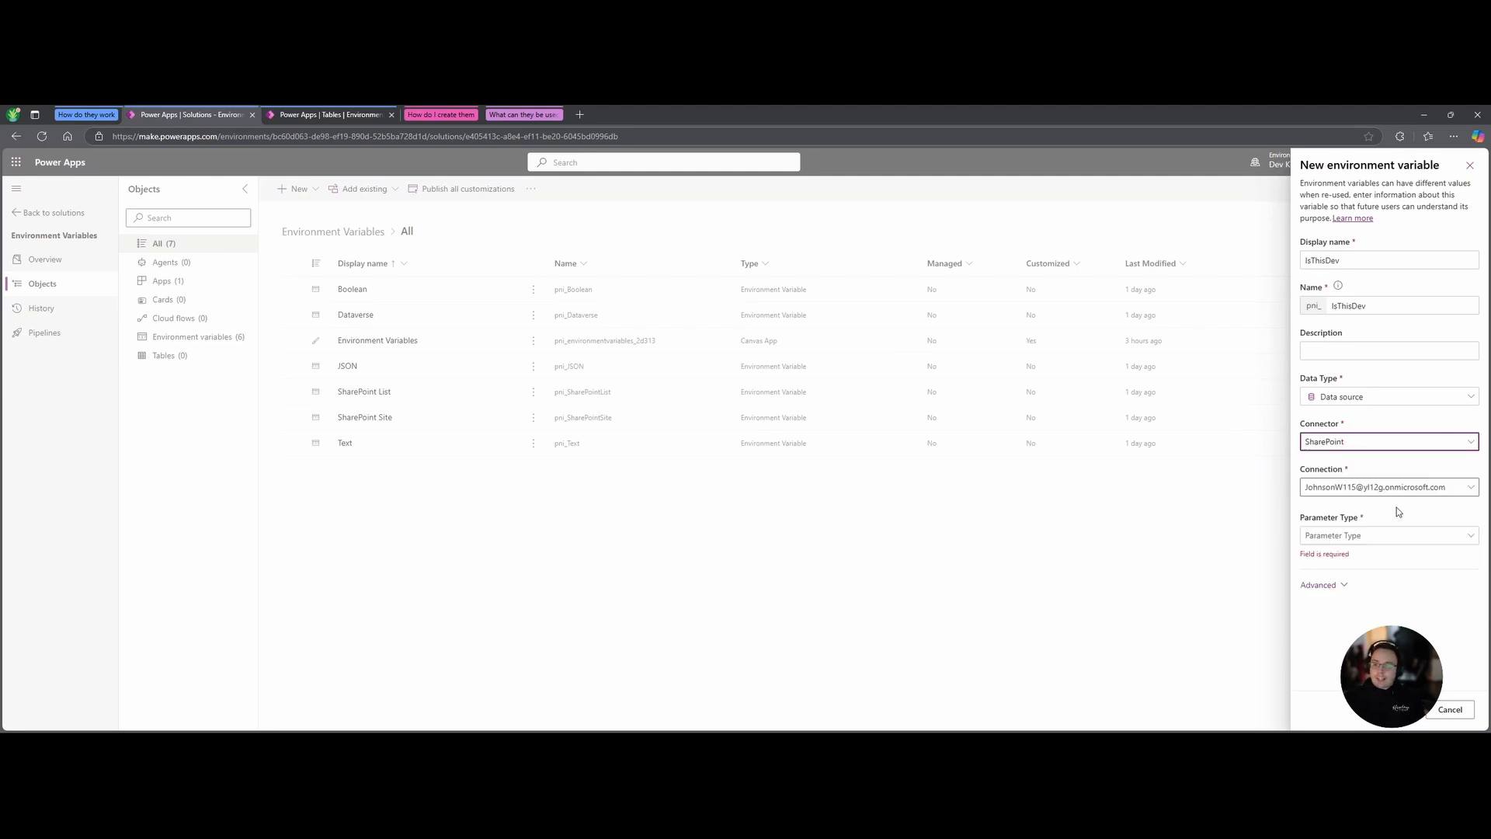
left_click(1460, 487)
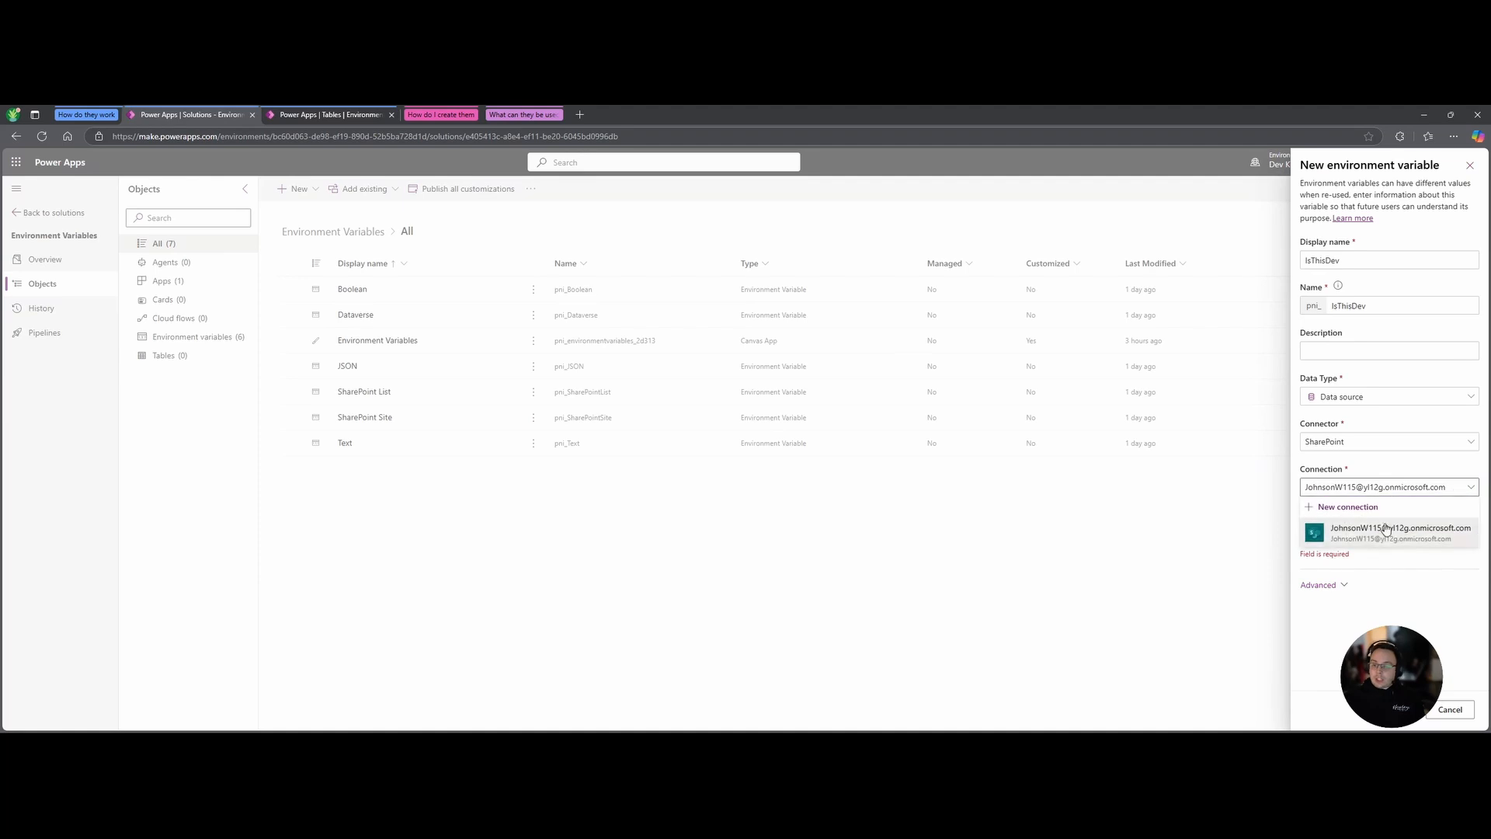
left_click(1372, 535)
left_click(1372, 536)
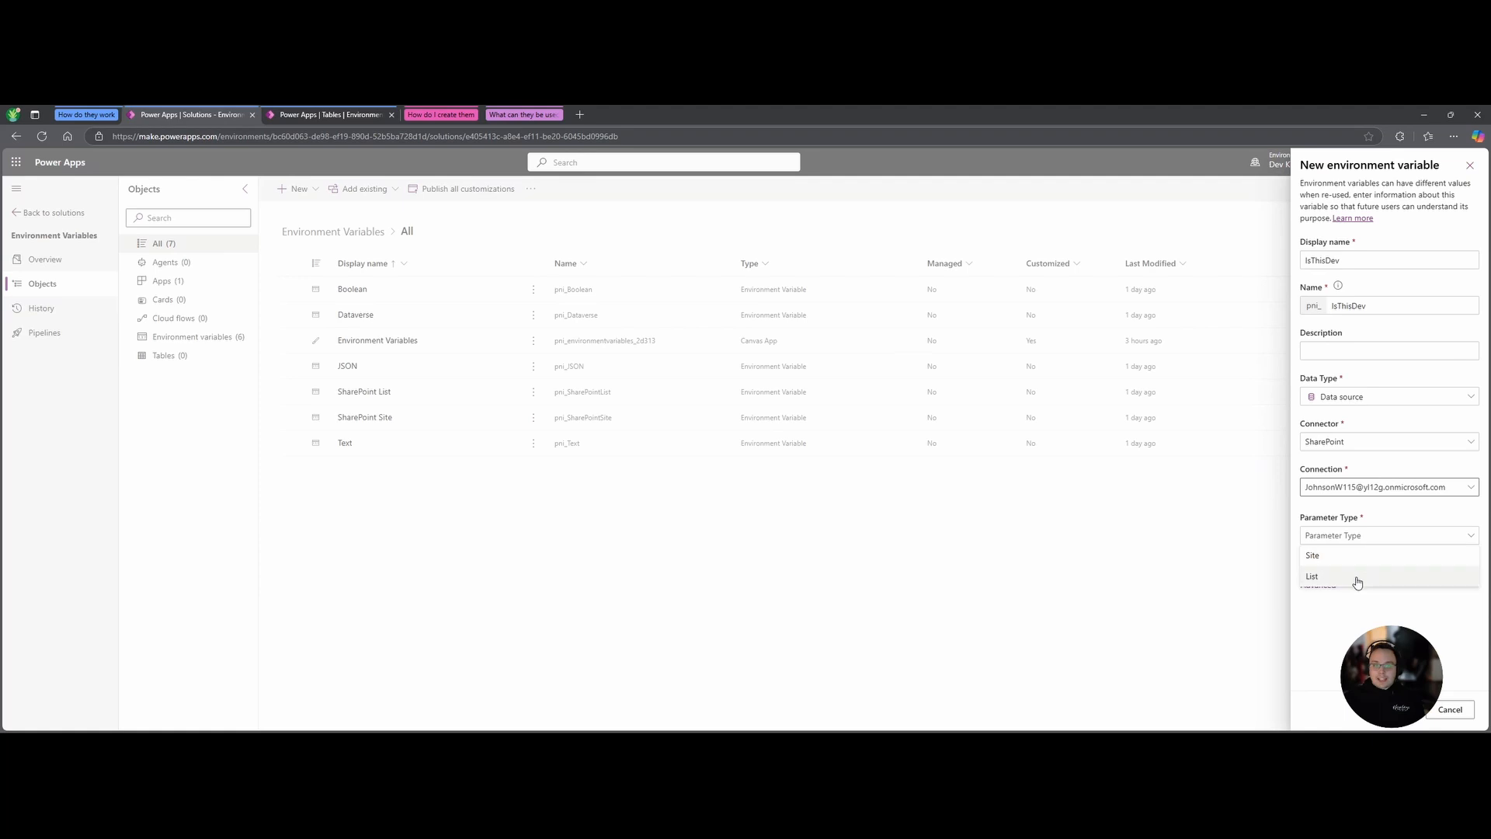
left_click(1352, 555)
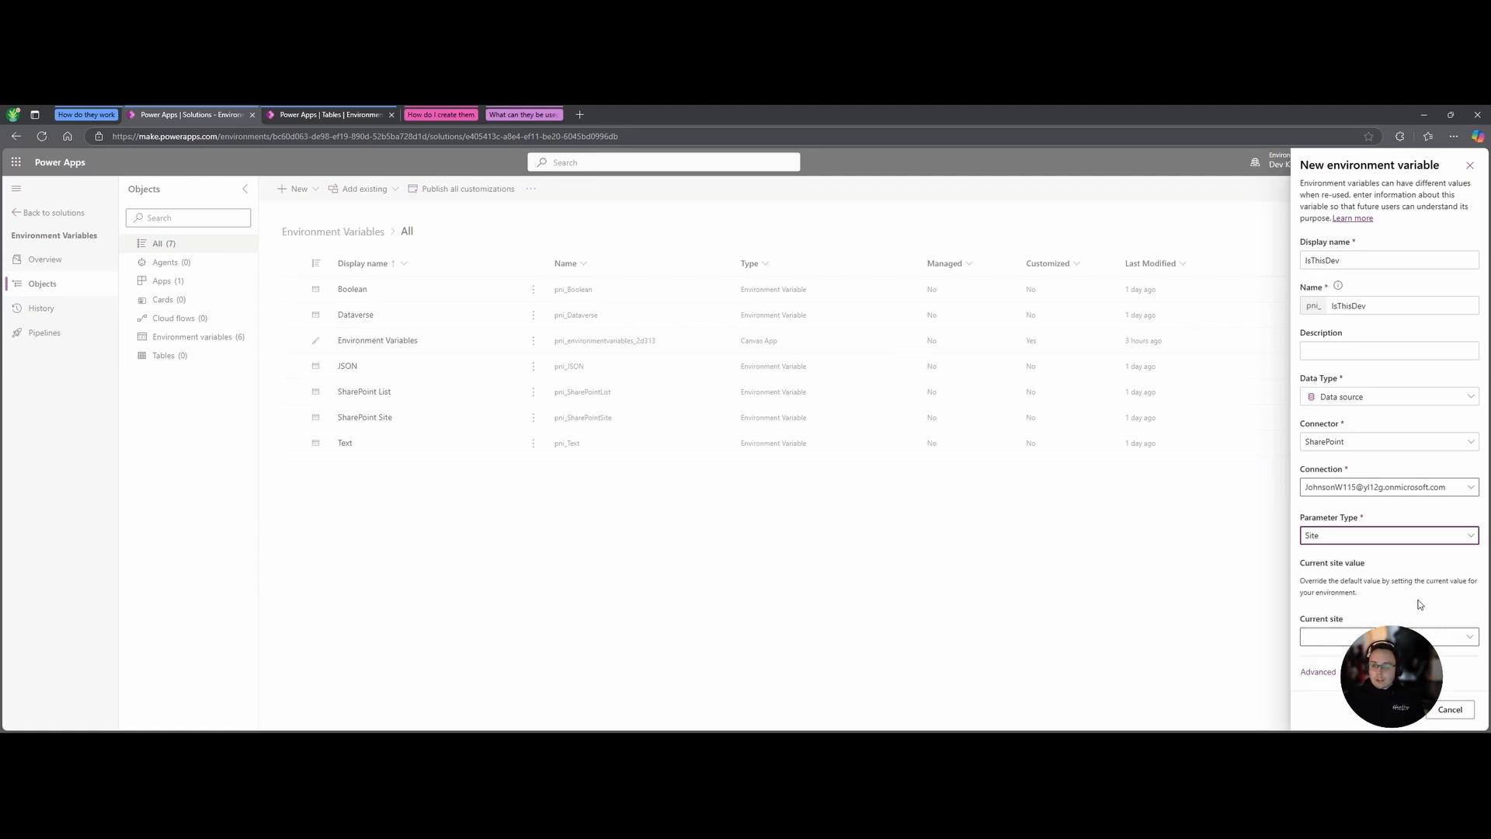
left_click(1468, 634)
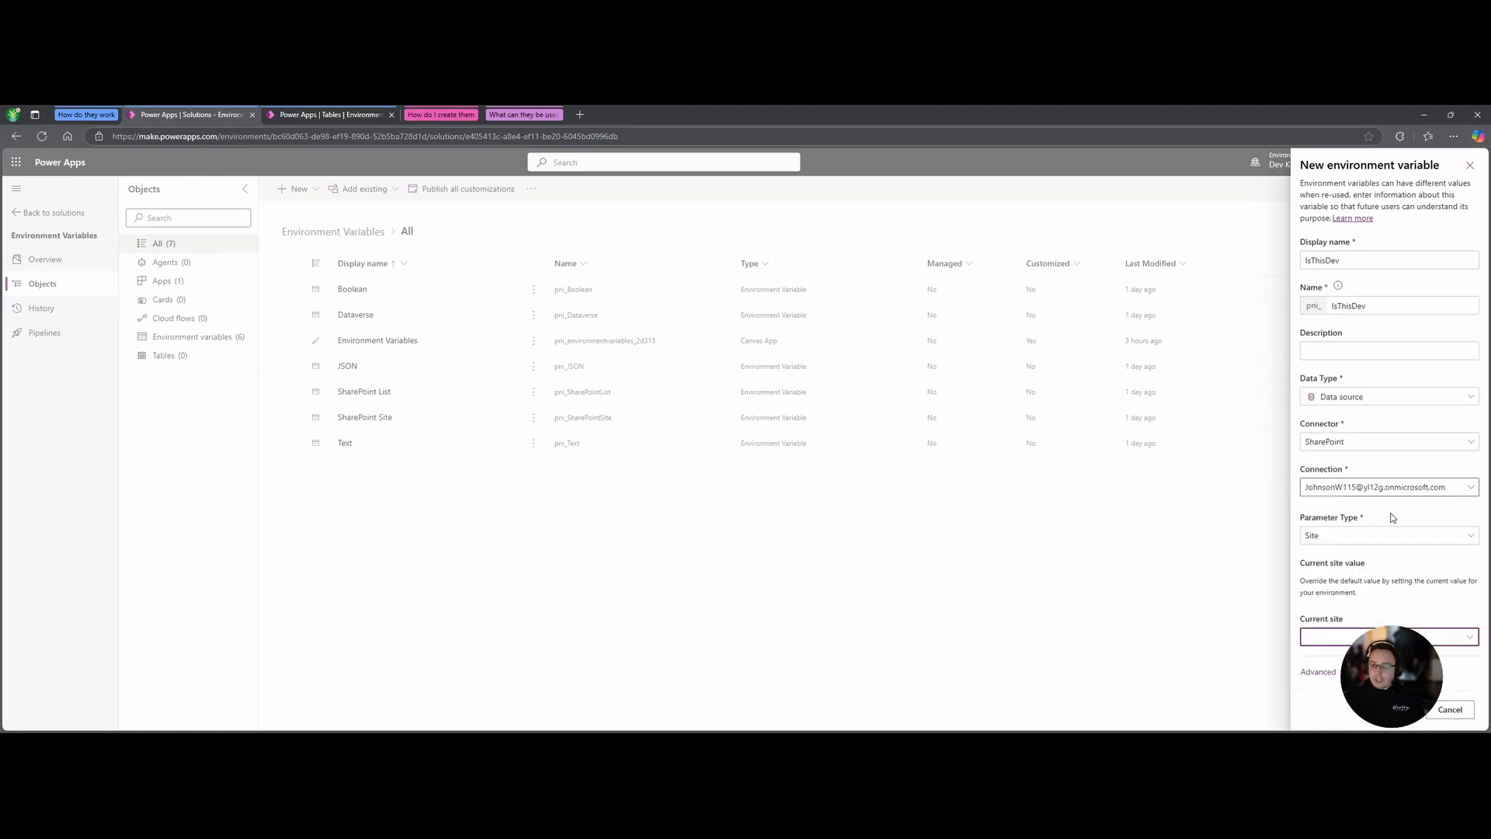
left_click(1461, 638)
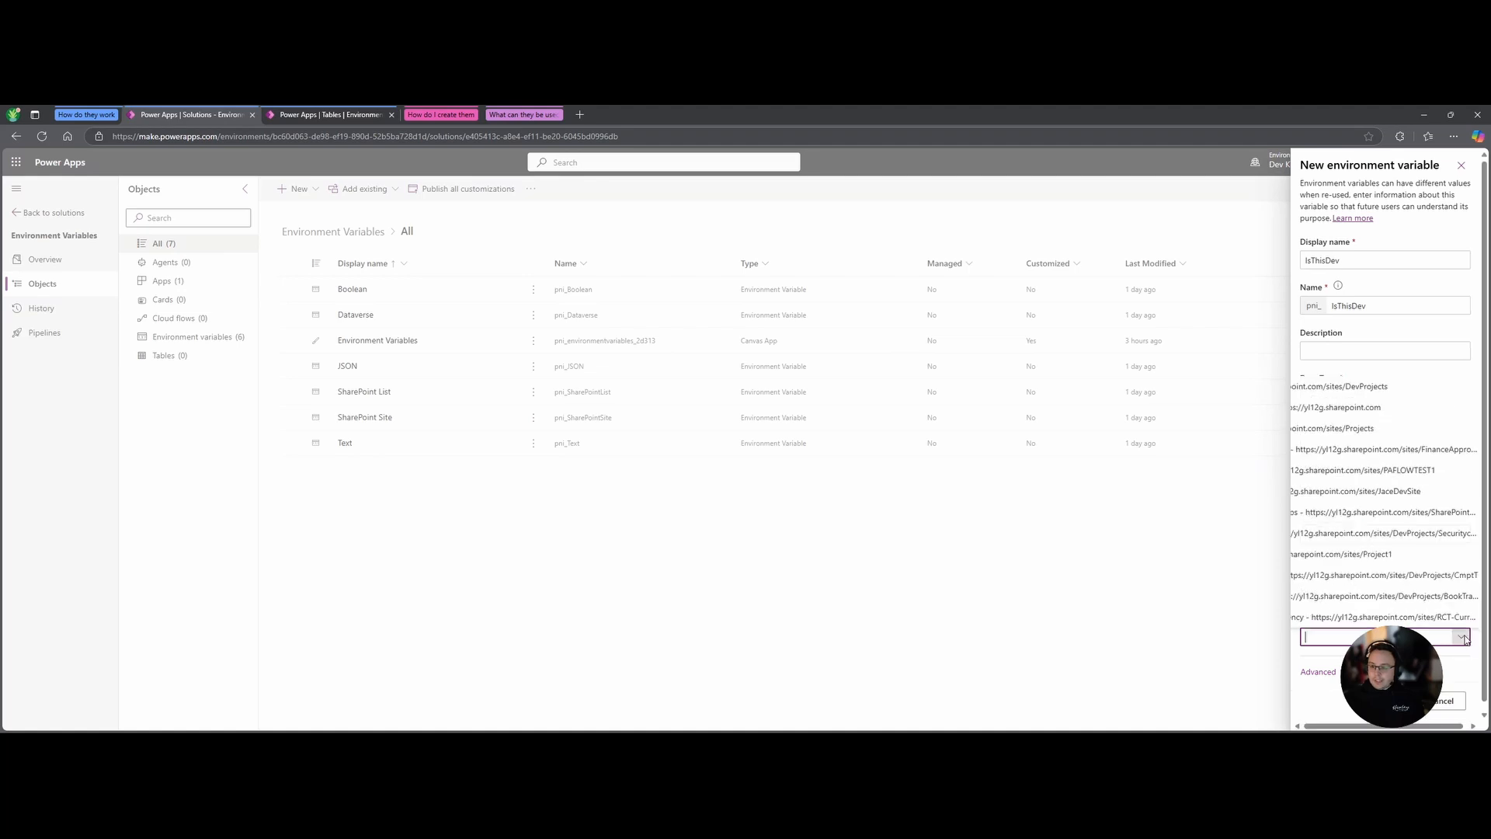
left_click(1353, 390)
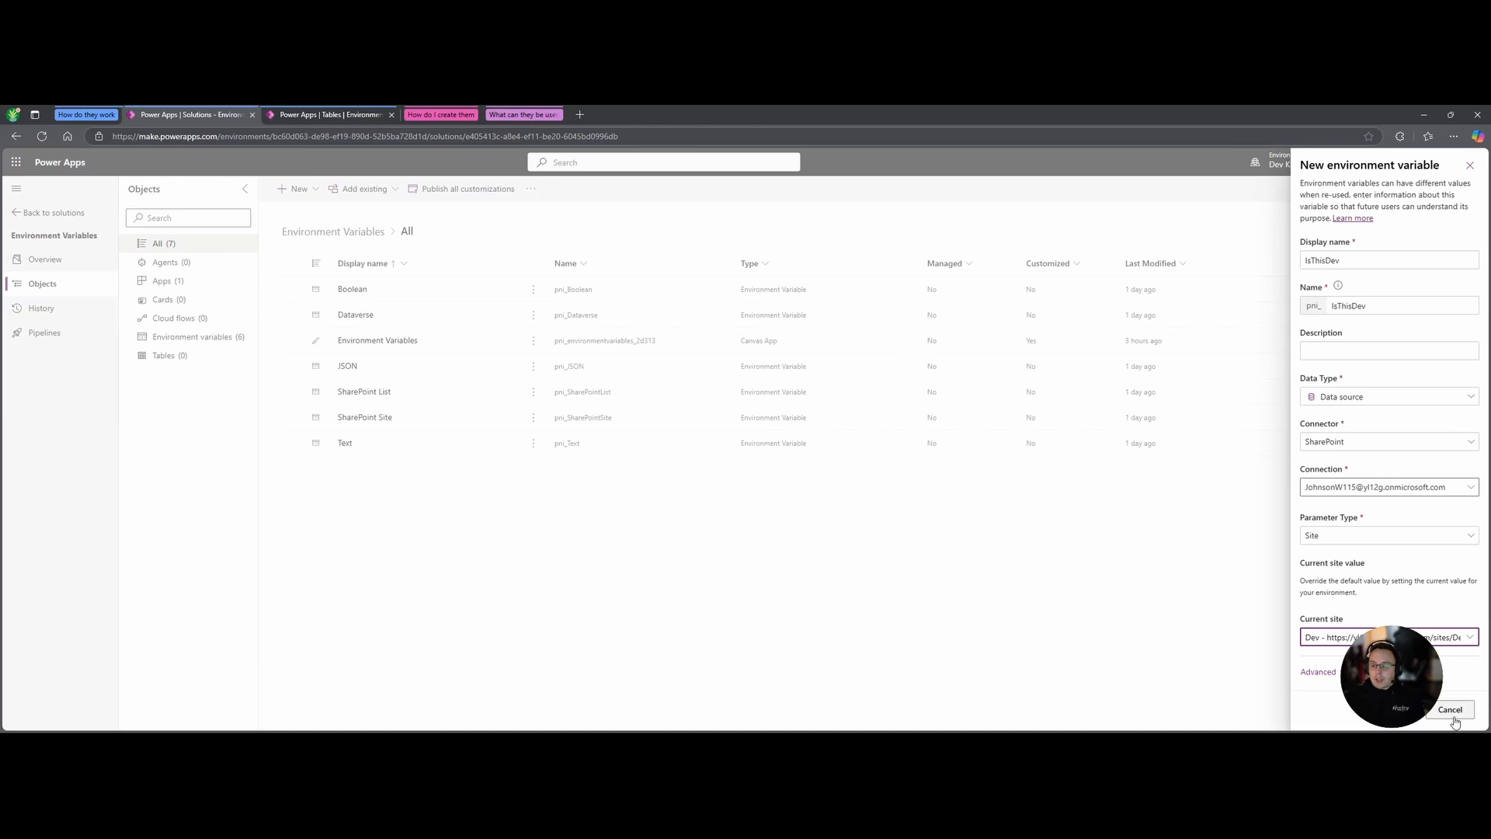
Switch the parameter type to List, with SharePoint Site as the site and Questions as current list.
left_click(1378, 536)
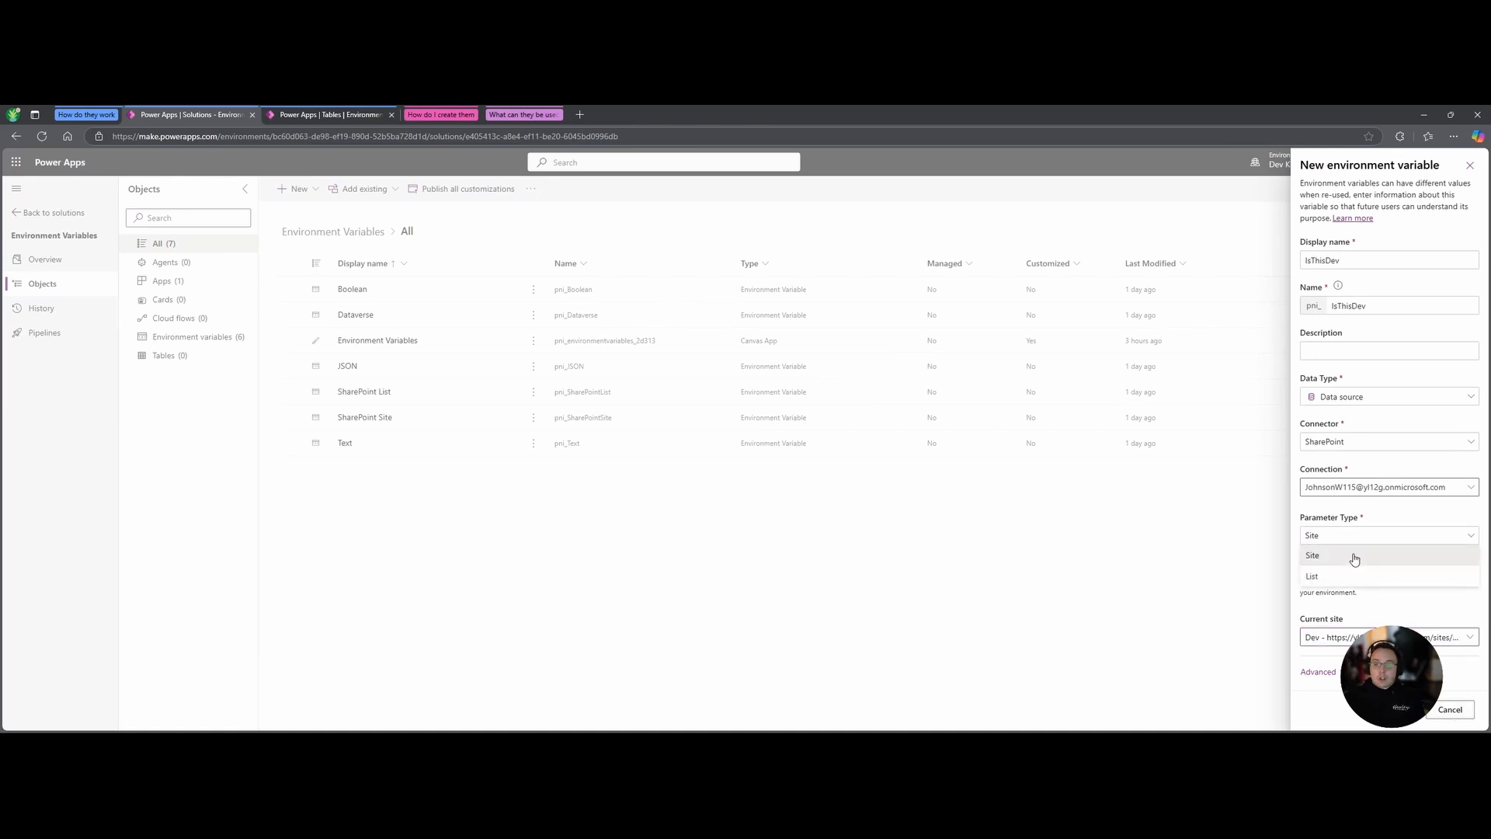
left_click(1334, 579)
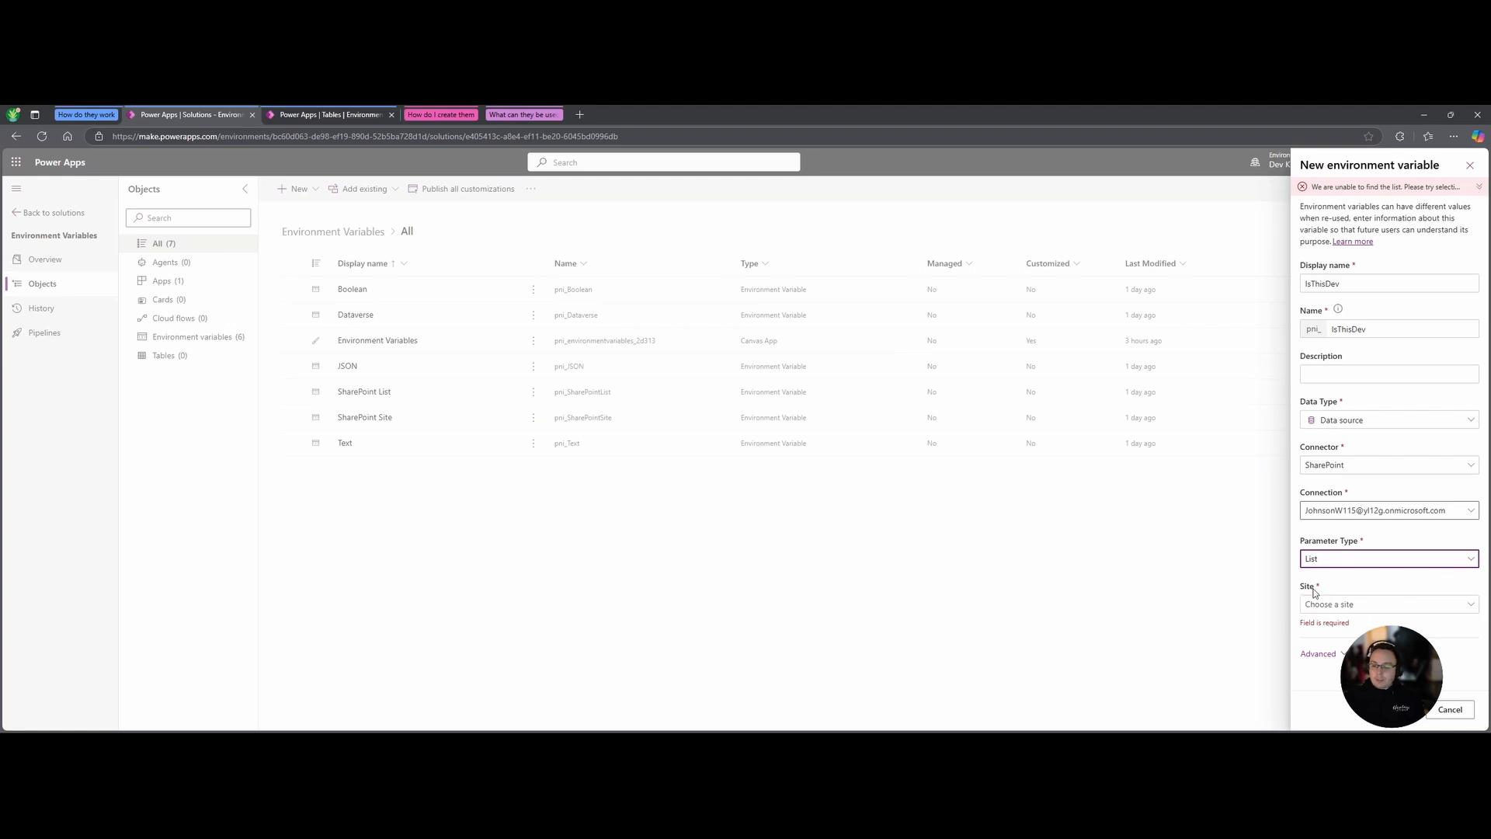
left_click(1367, 605)
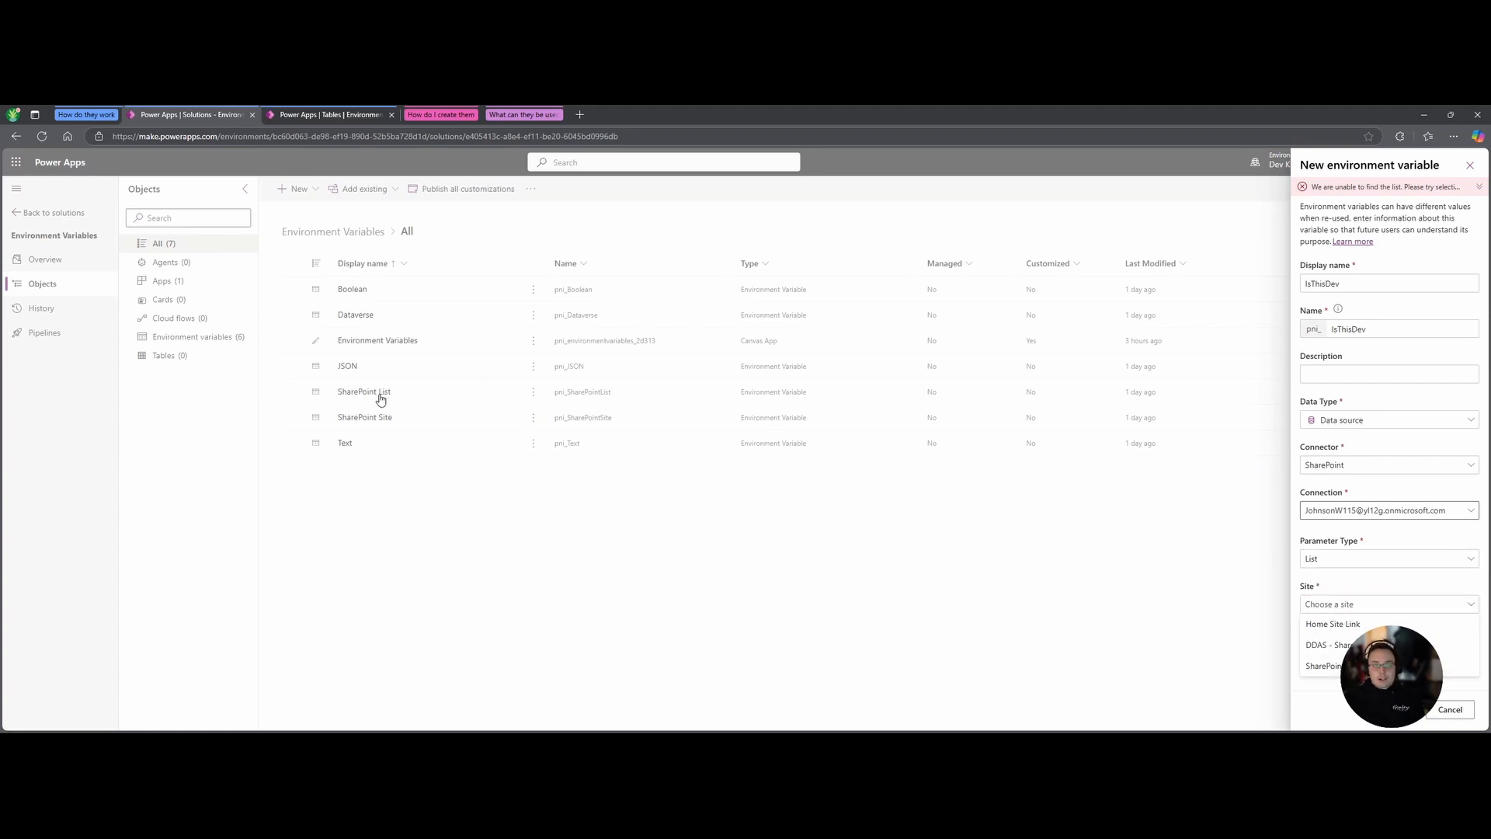
left_click(1313, 665)
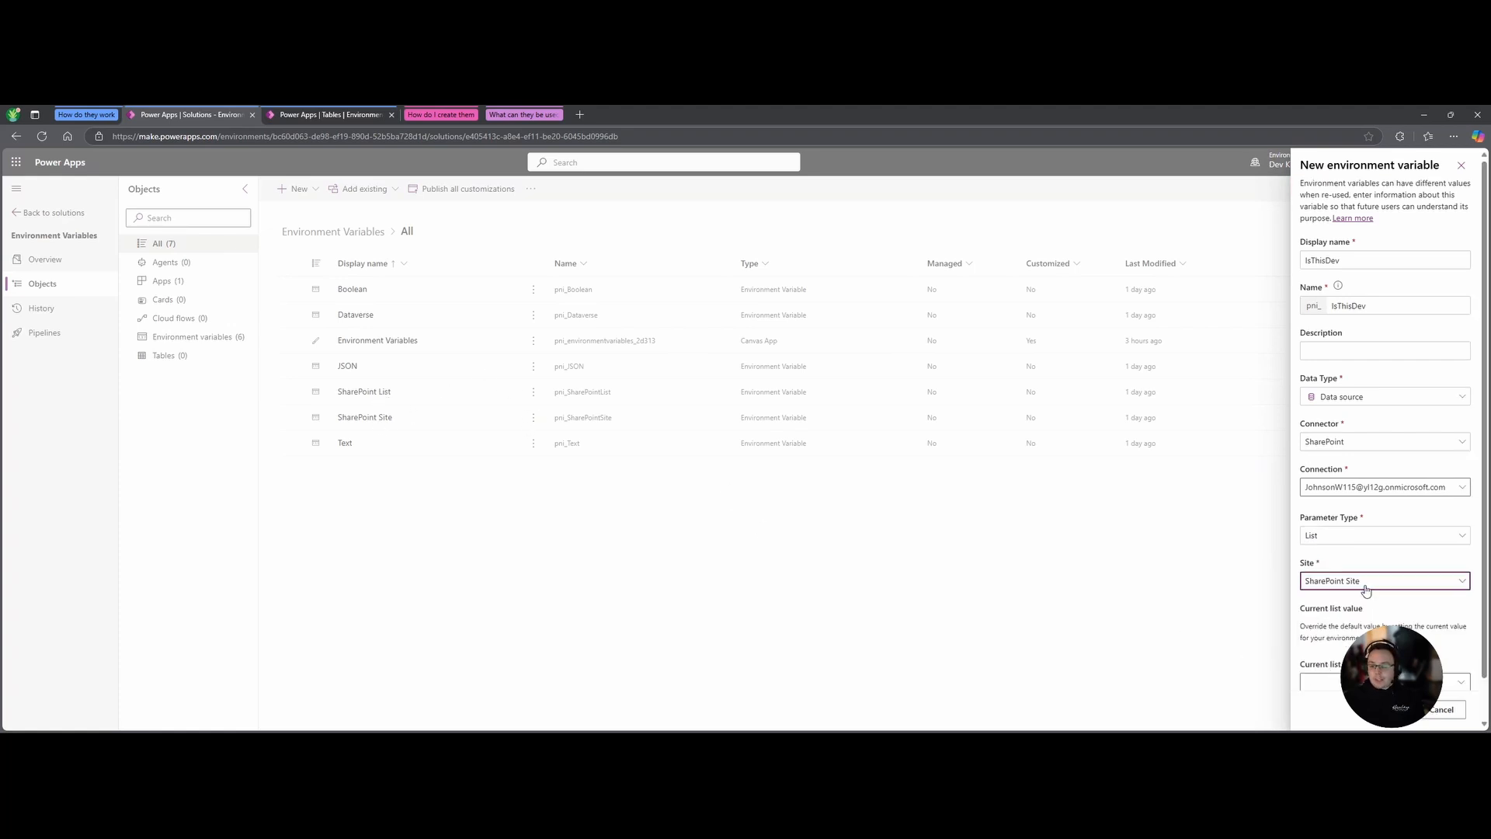
scroll(1365, 590, "down", 1)
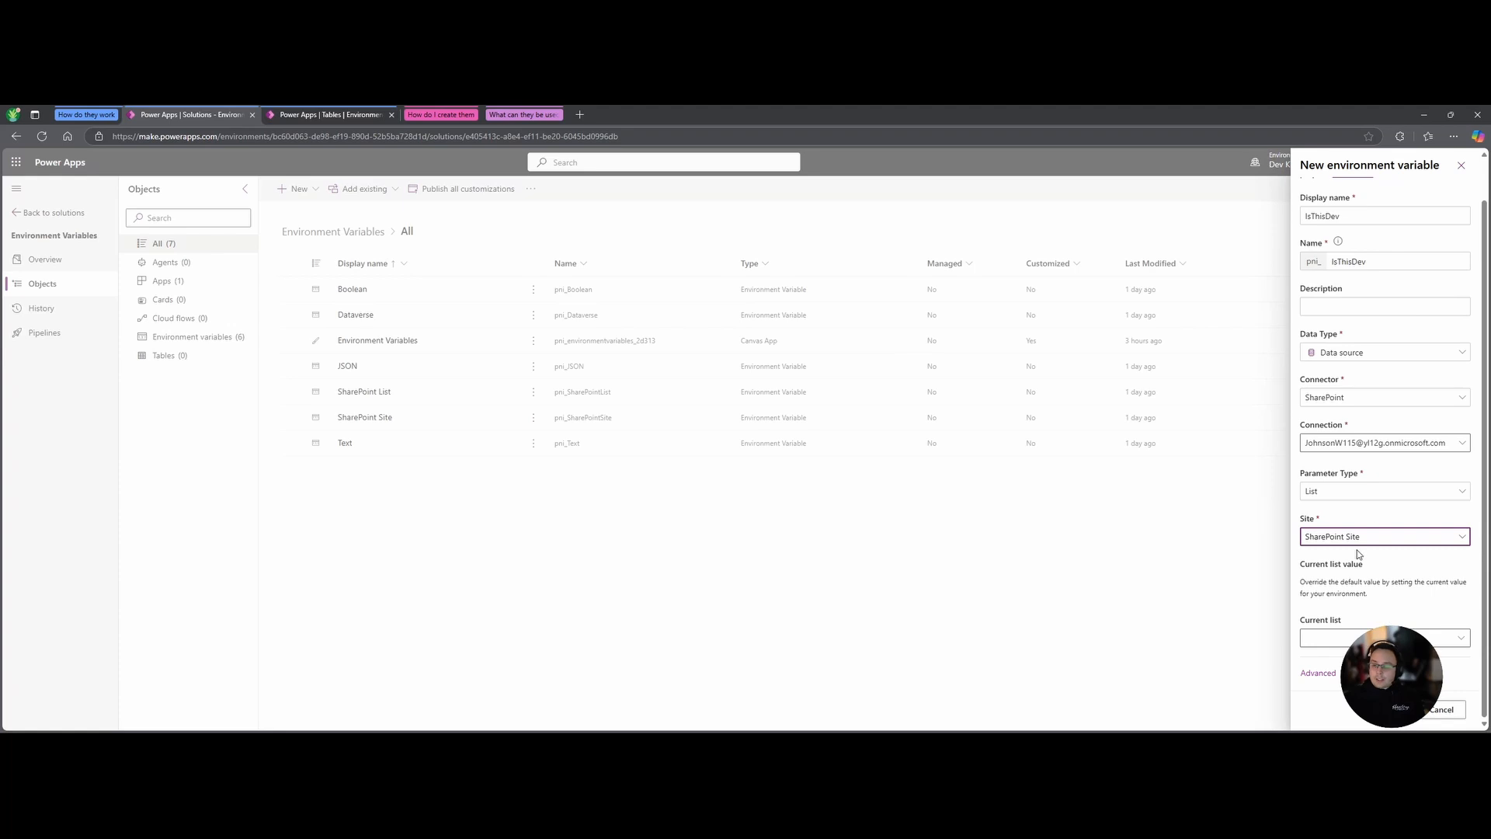
left_click(1459, 642)
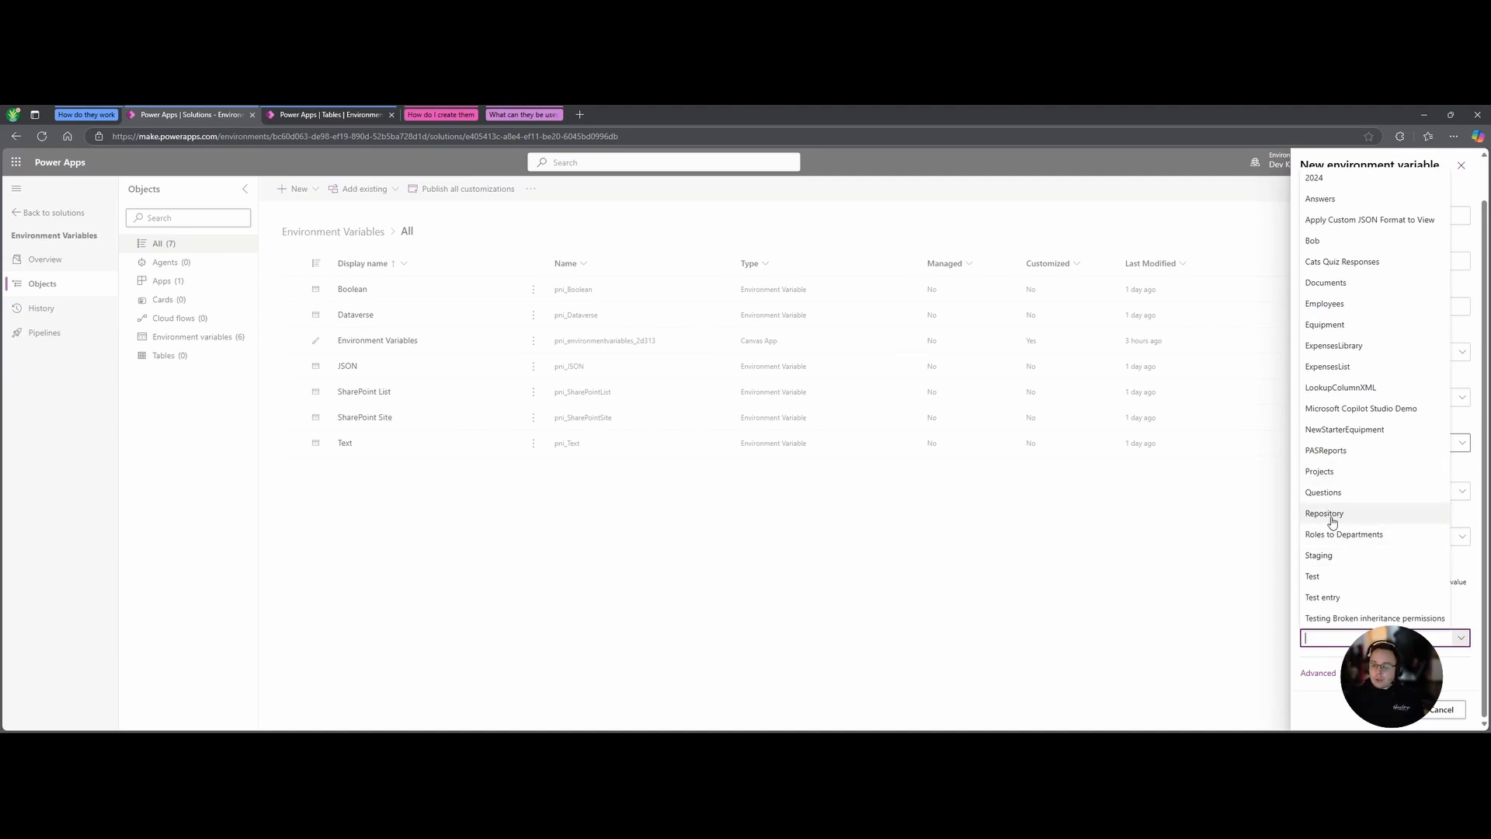
left_click(1335, 492)
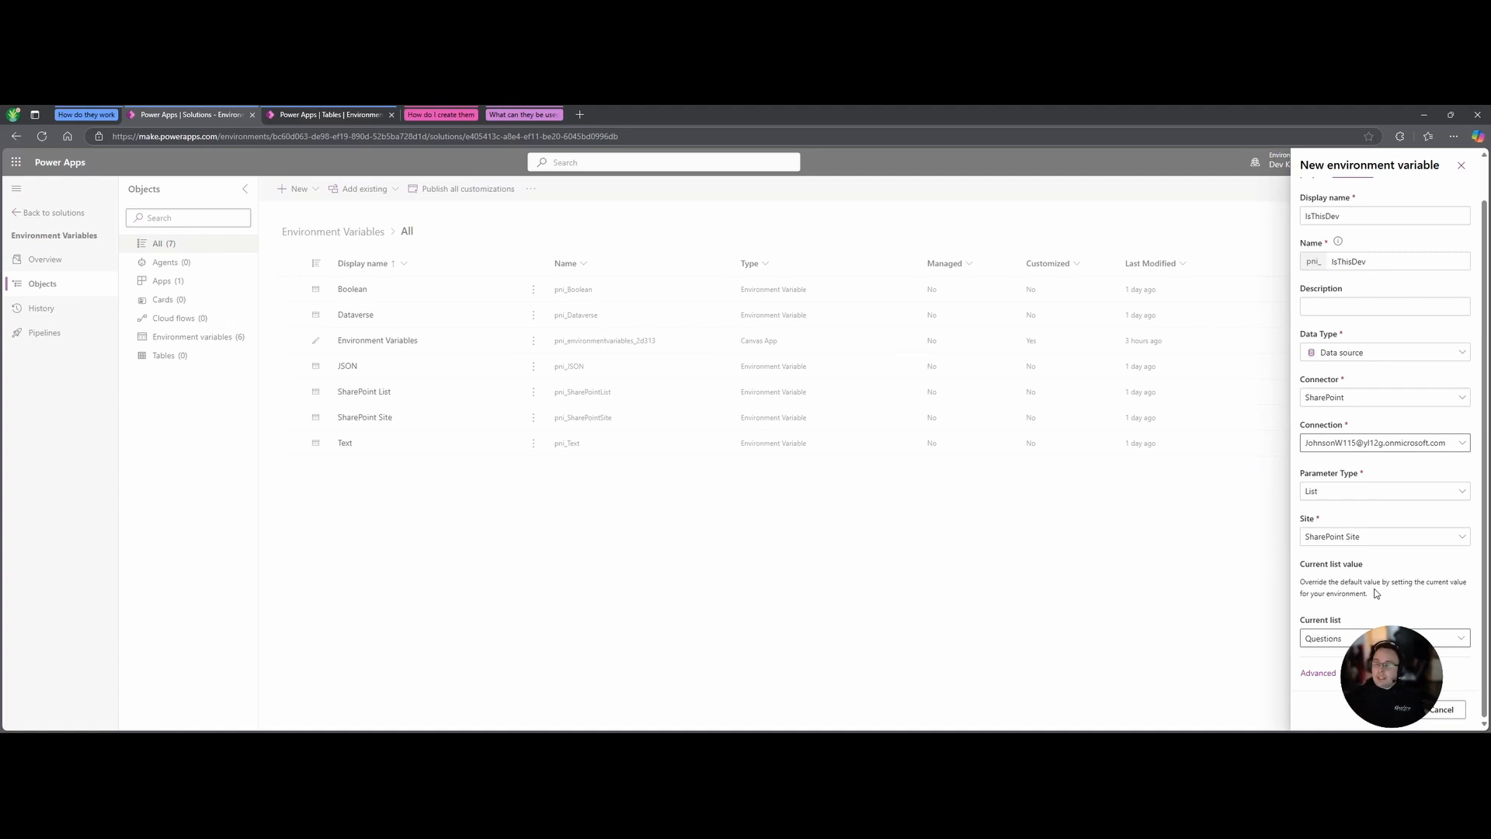
Discard the unsaved IsThisDev variable and review the SharePoint Site variable's settings without changes.
left_click(1442, 711)
left_click(744, 469)
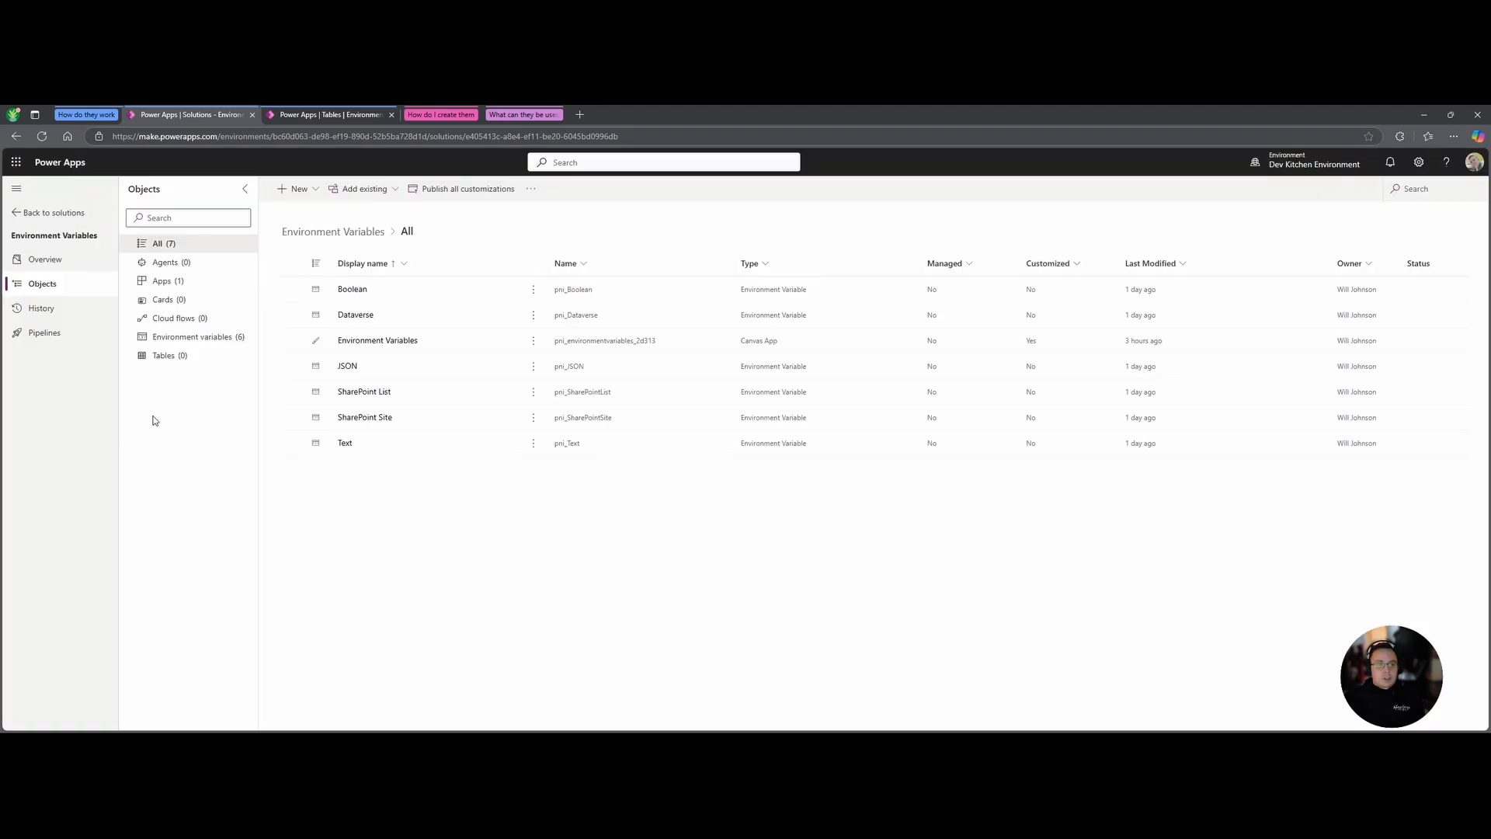
left_click(291, 417)
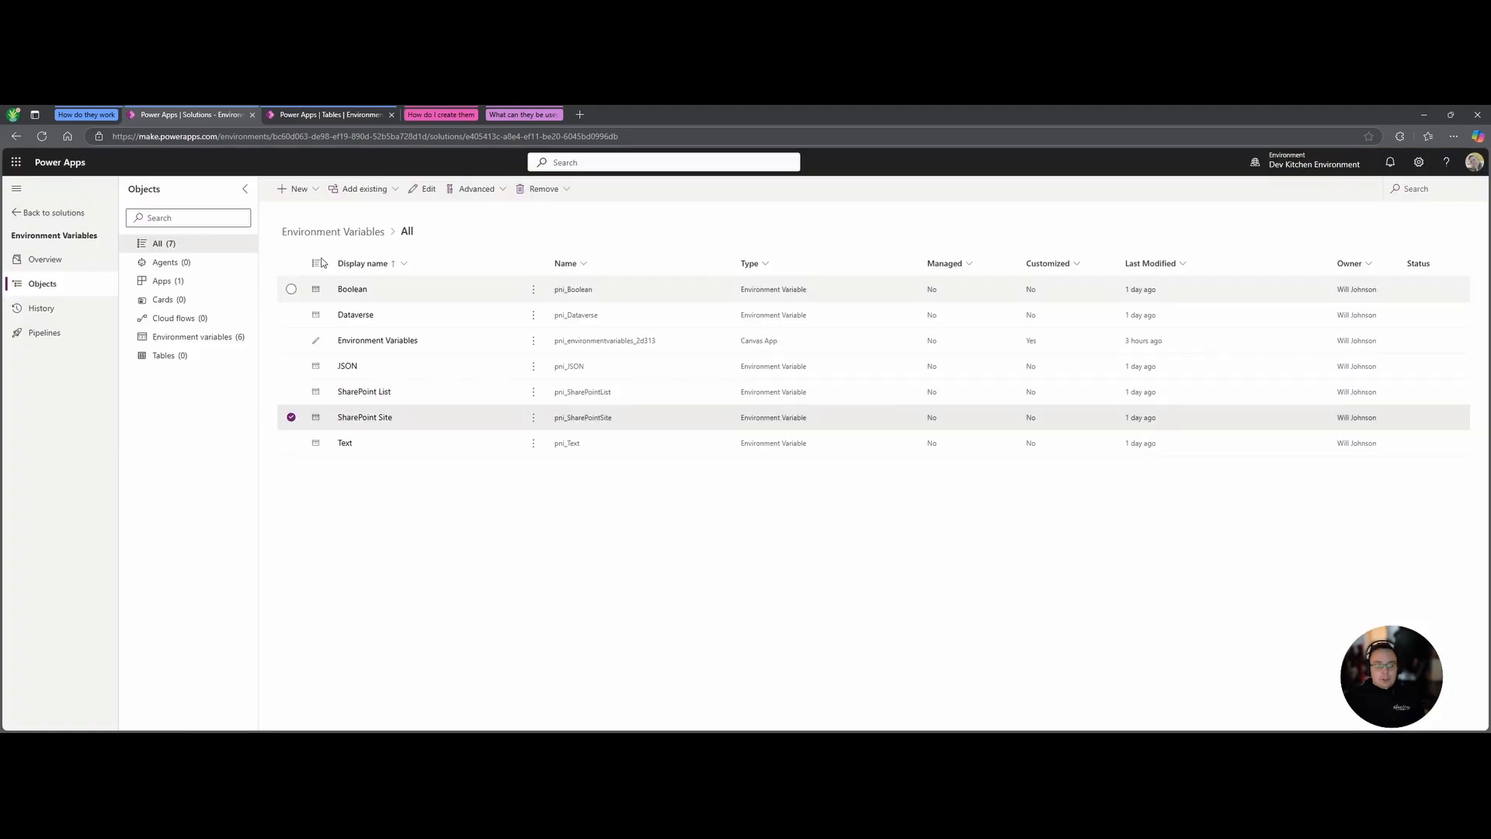
left_click(424, 189)
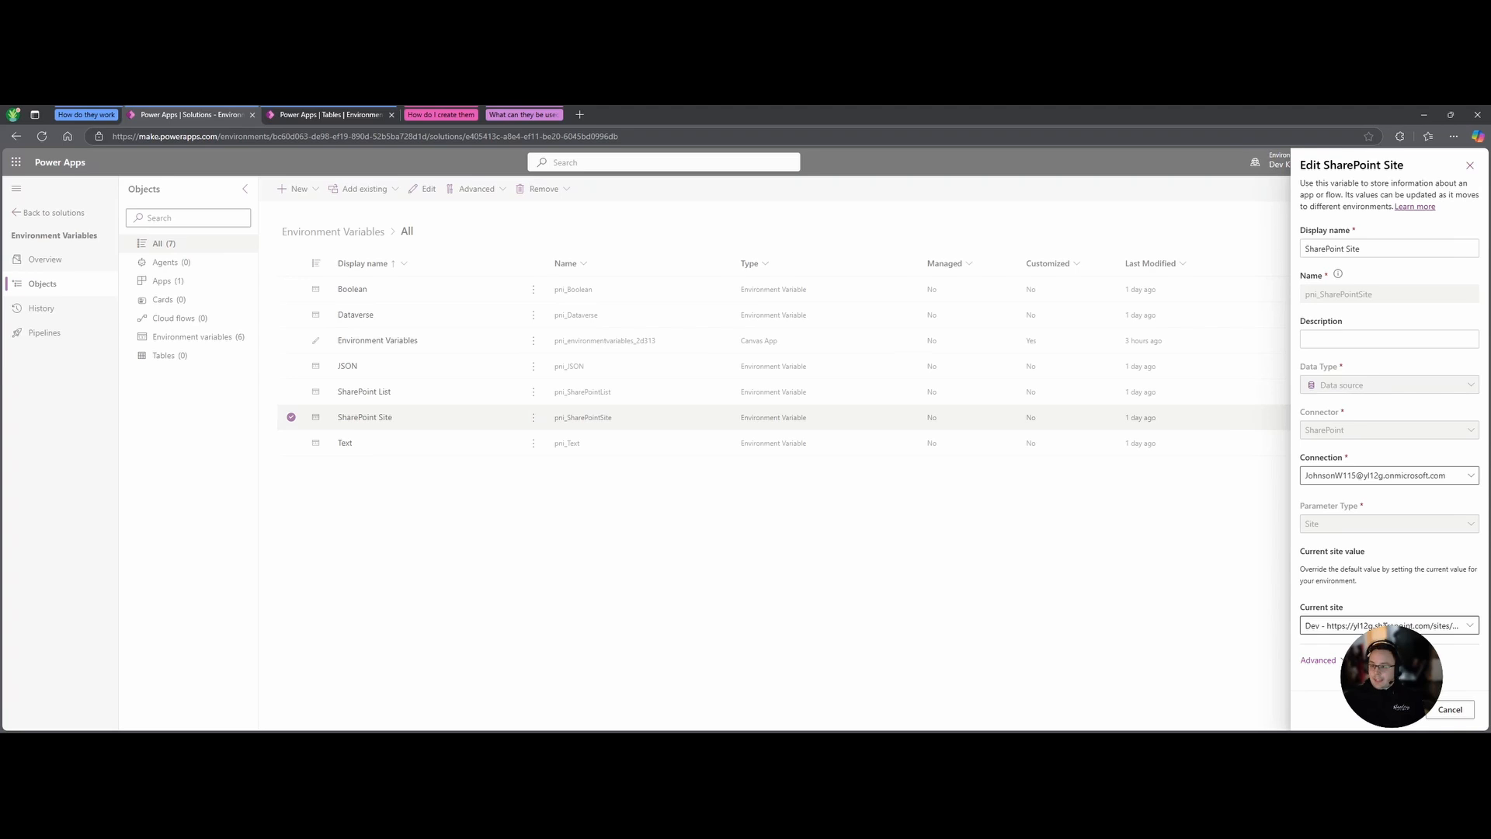
left_click(1470, 165)
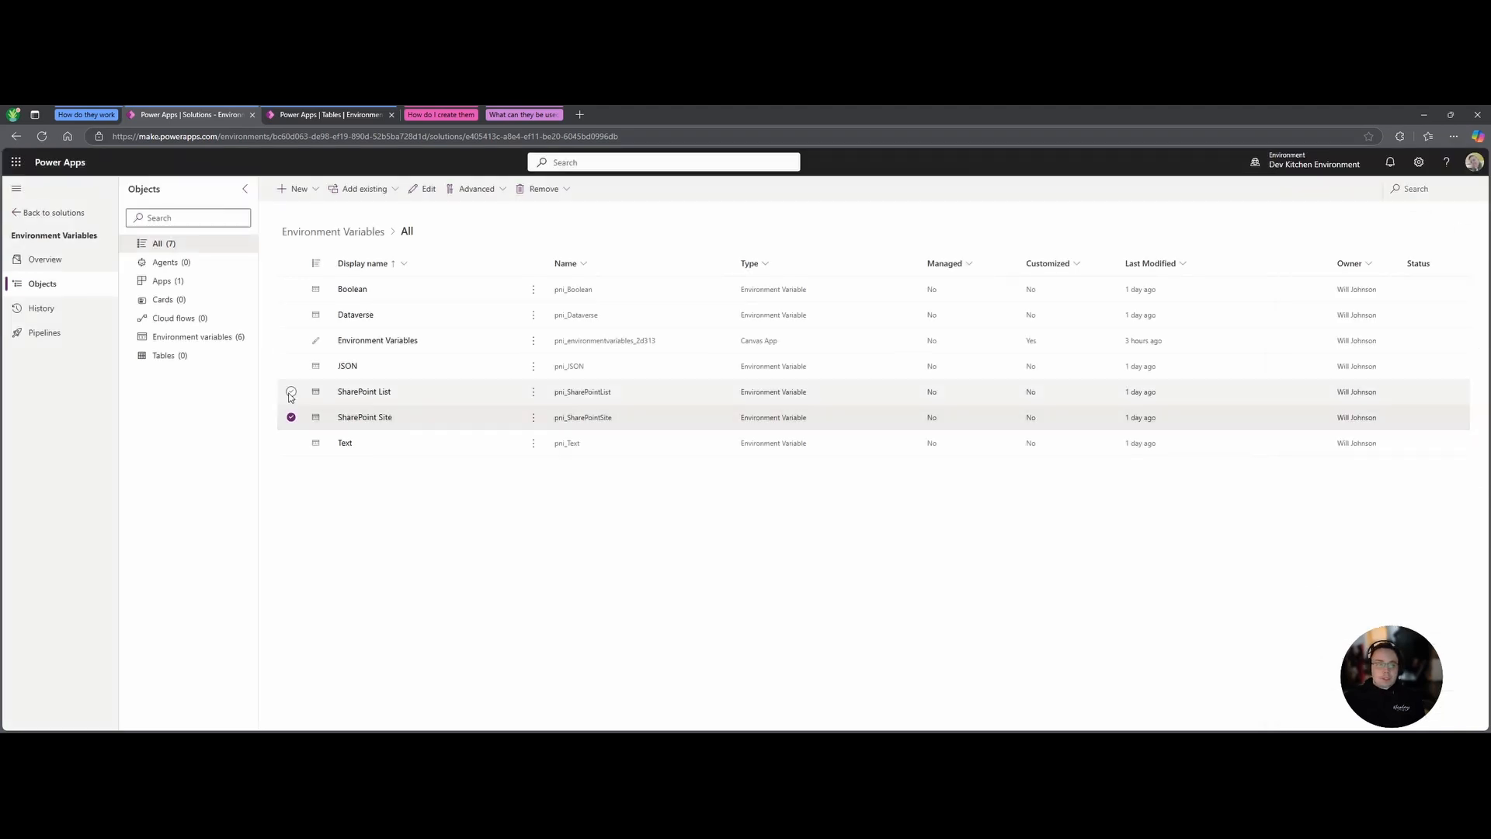
Review the SharePoint List variable's settings and close them unchanged.
left_click(291, 392)
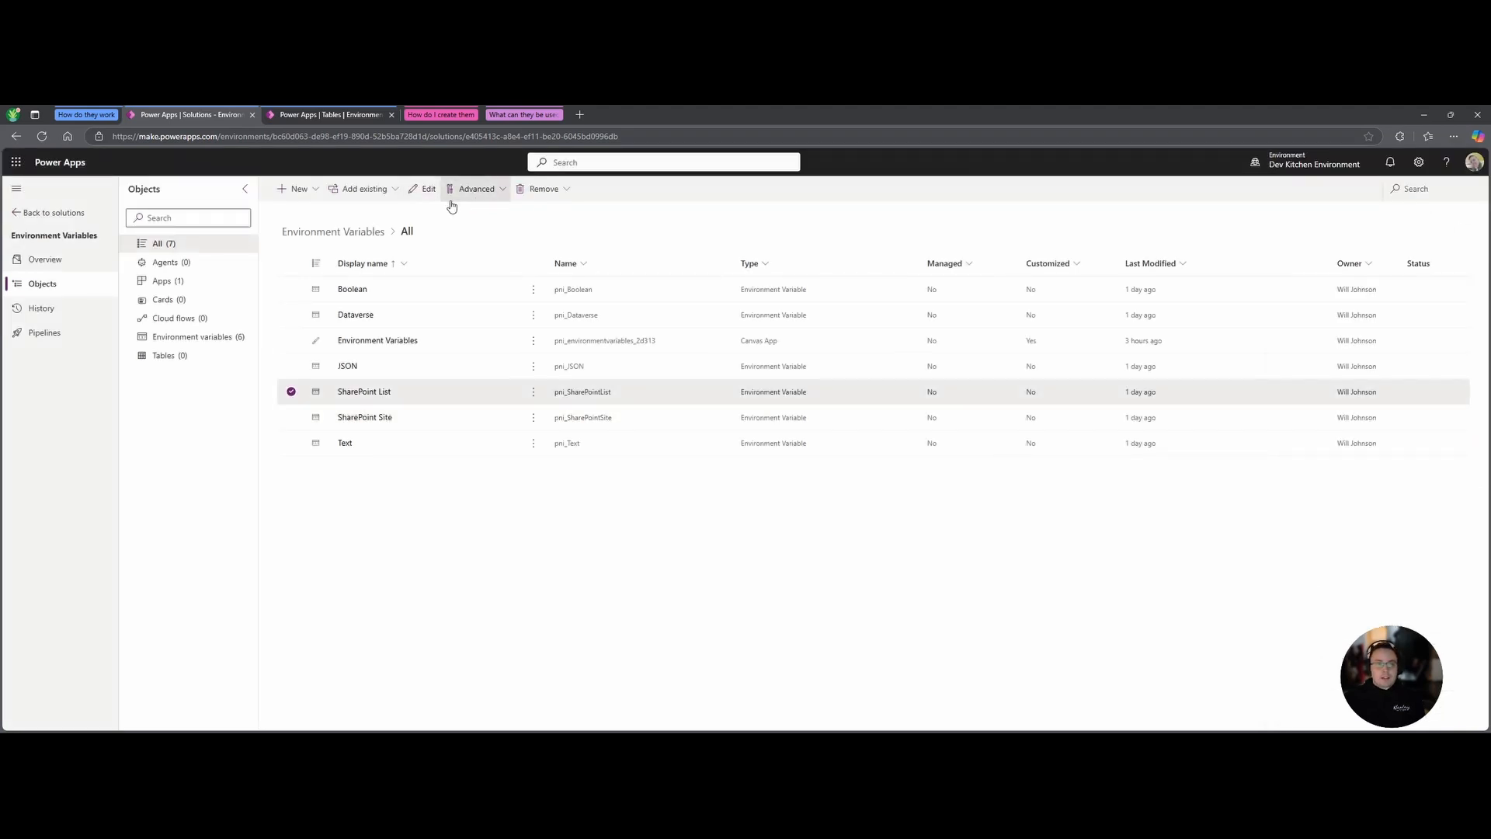
left_click(424, 189)
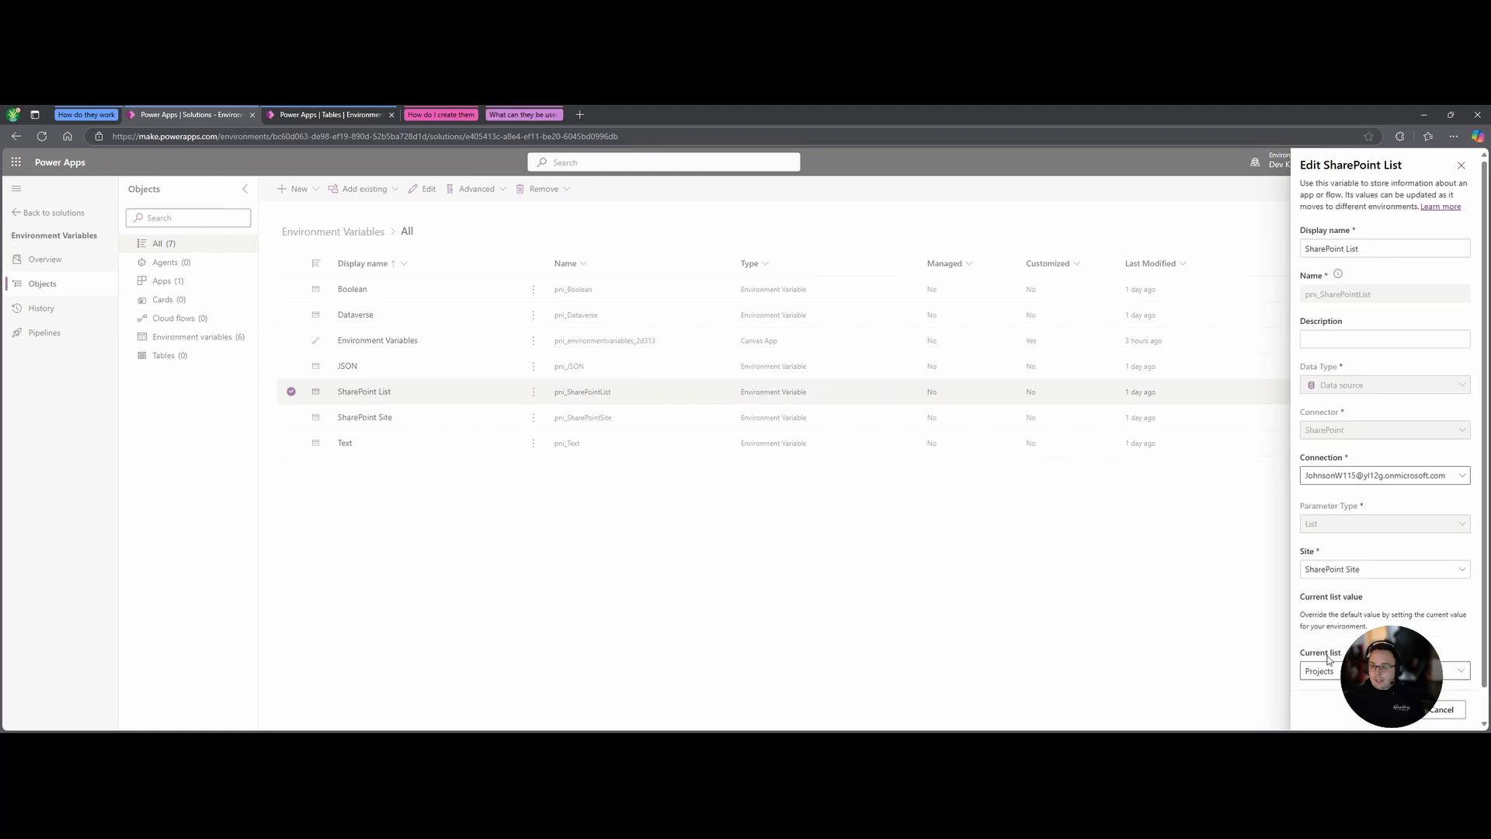
left_click(1446, 709)
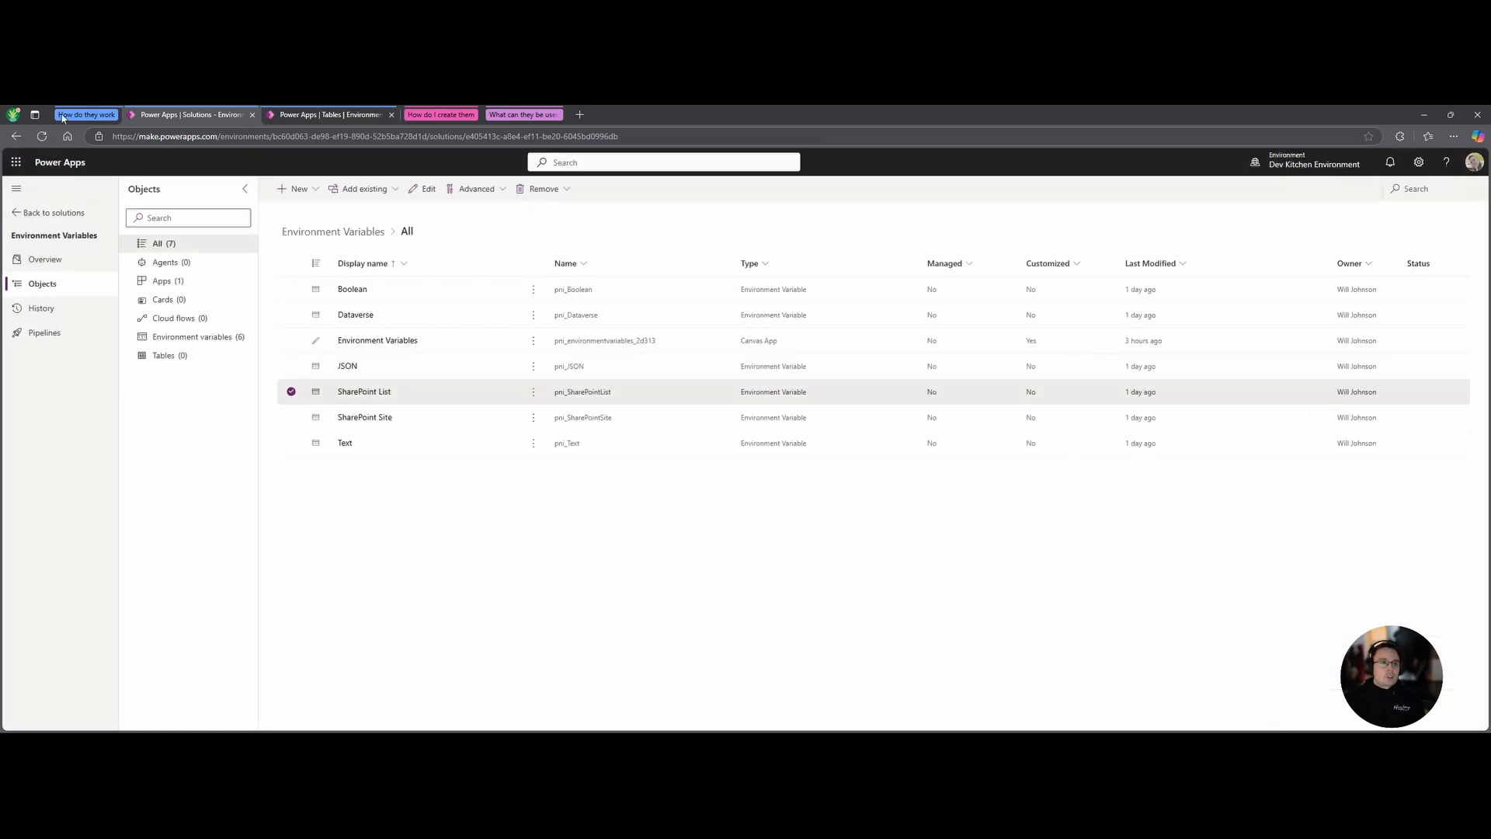
left_click(326, 115)
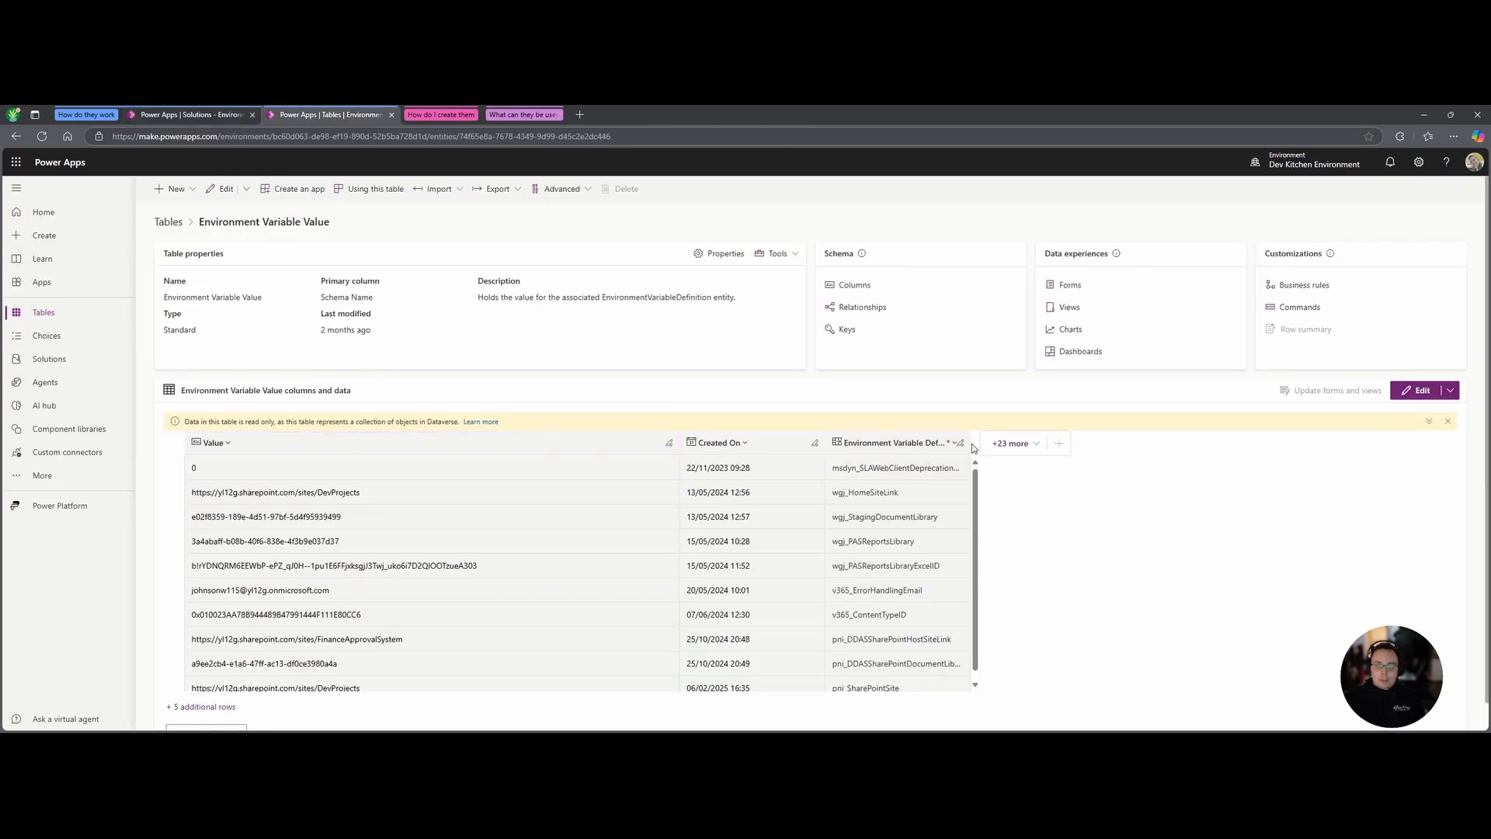
left_click_drag(972, 448, 1189, 442)
scroll(918, 652, "down", 1)
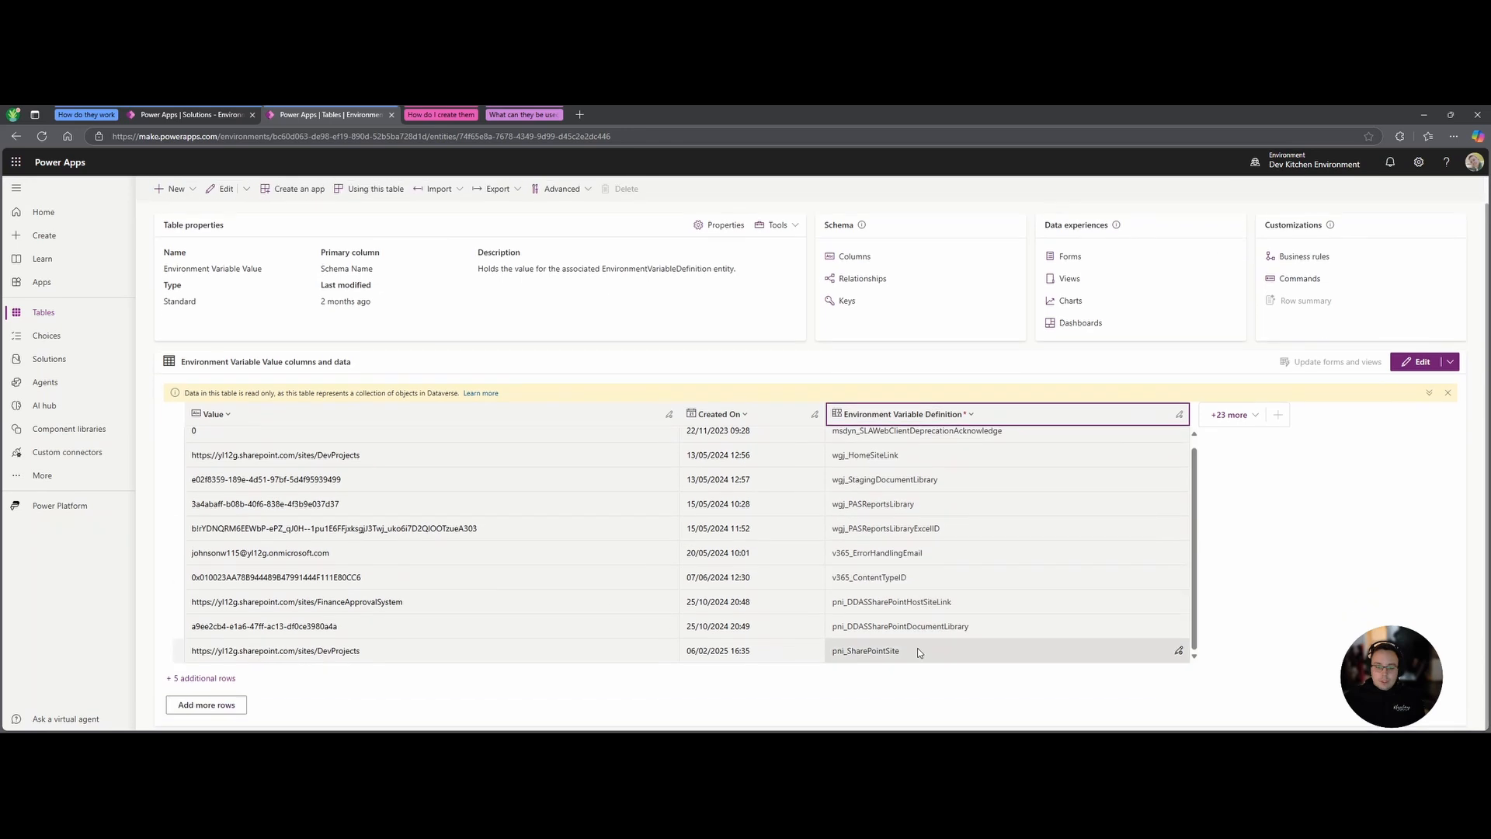
left_click(204, 680)
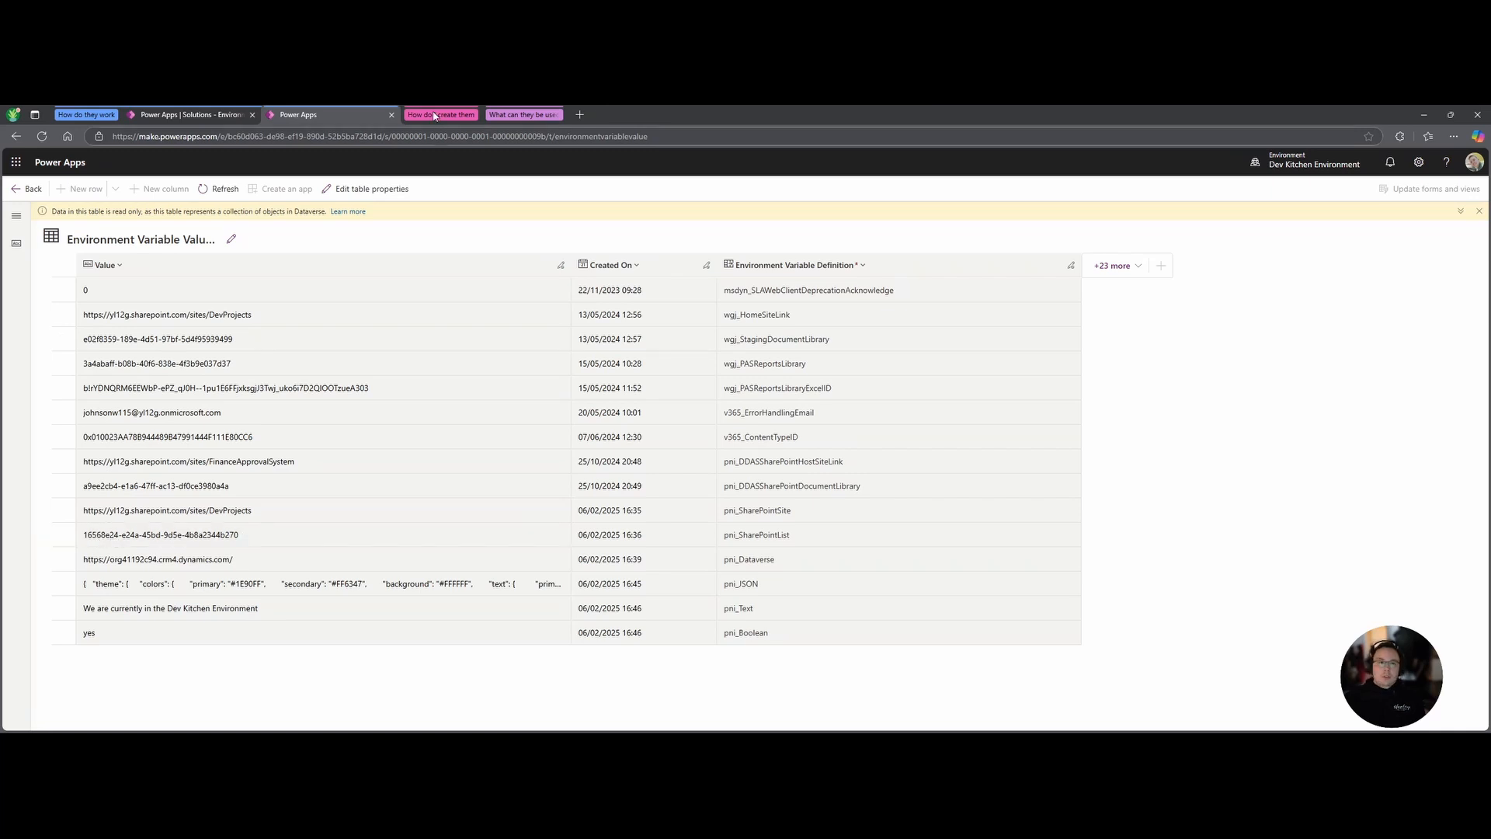
left_click(219, 115)
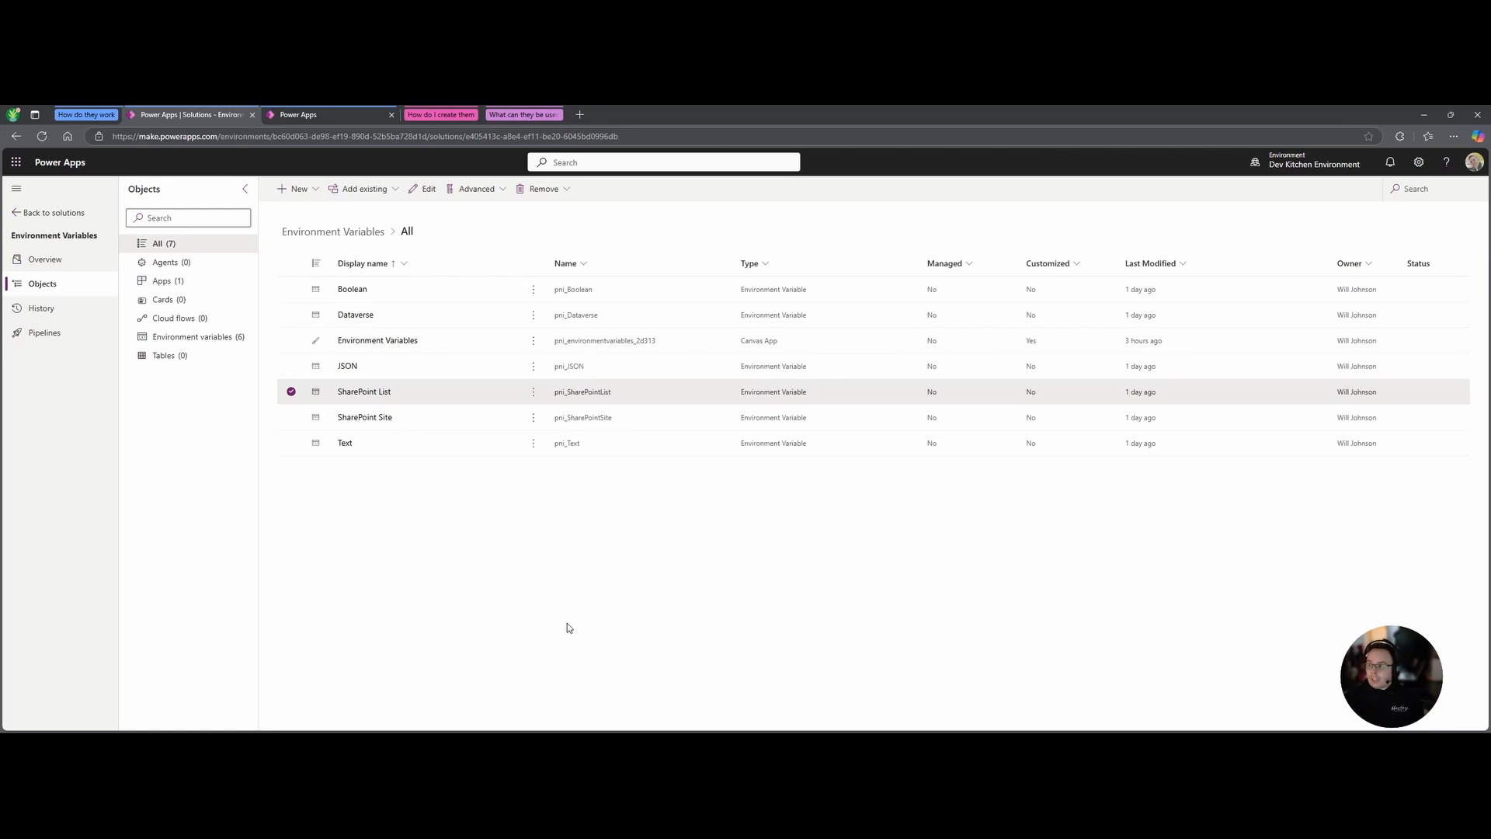
Start a new environment variable from New > More, with its data type set to Data source.
left_click(295, 188)
mouse_move(342, 380)
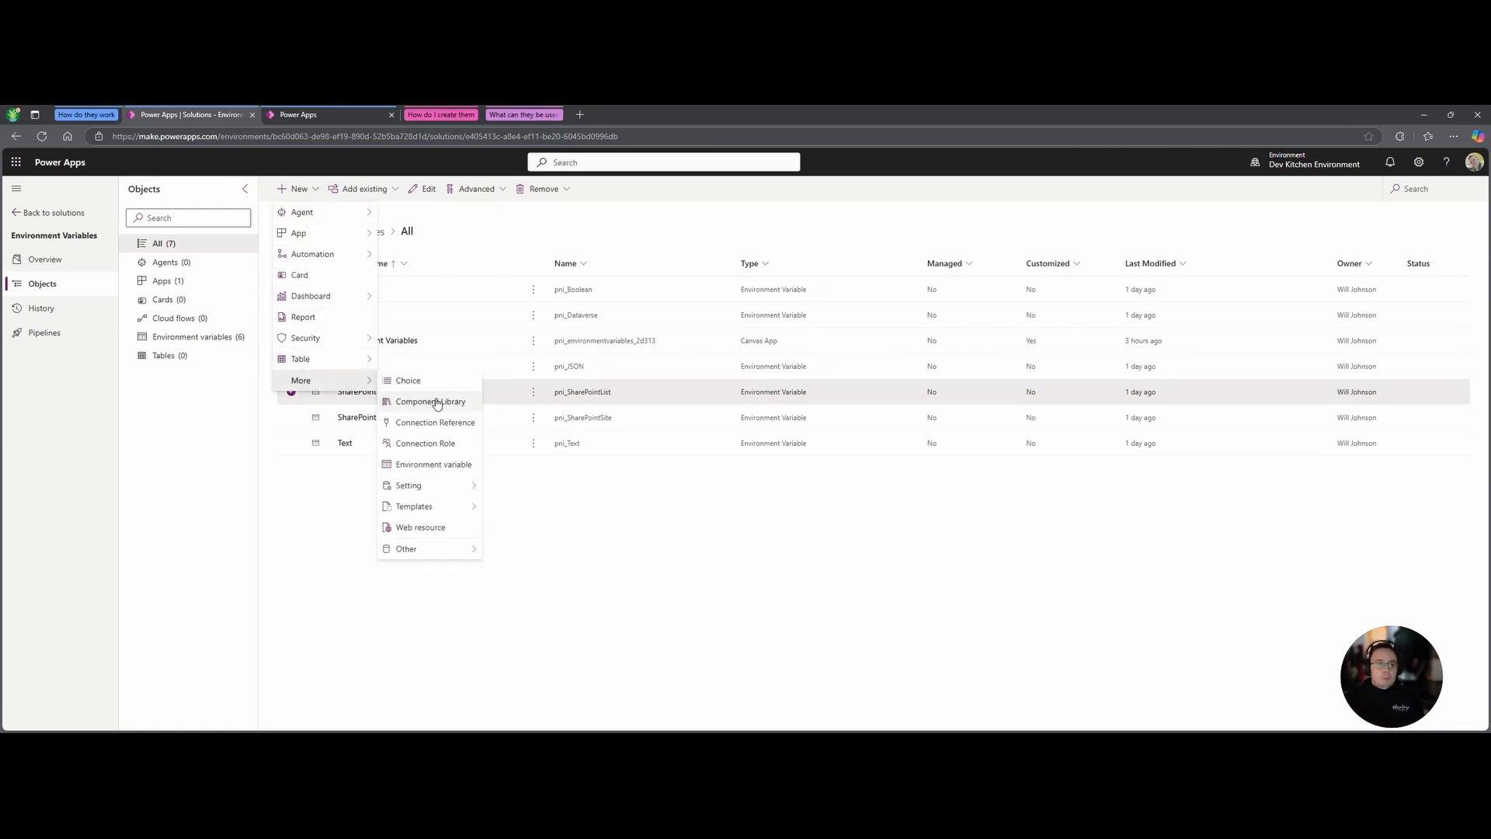
left_click(433, 464)
left_click(1389, 470)
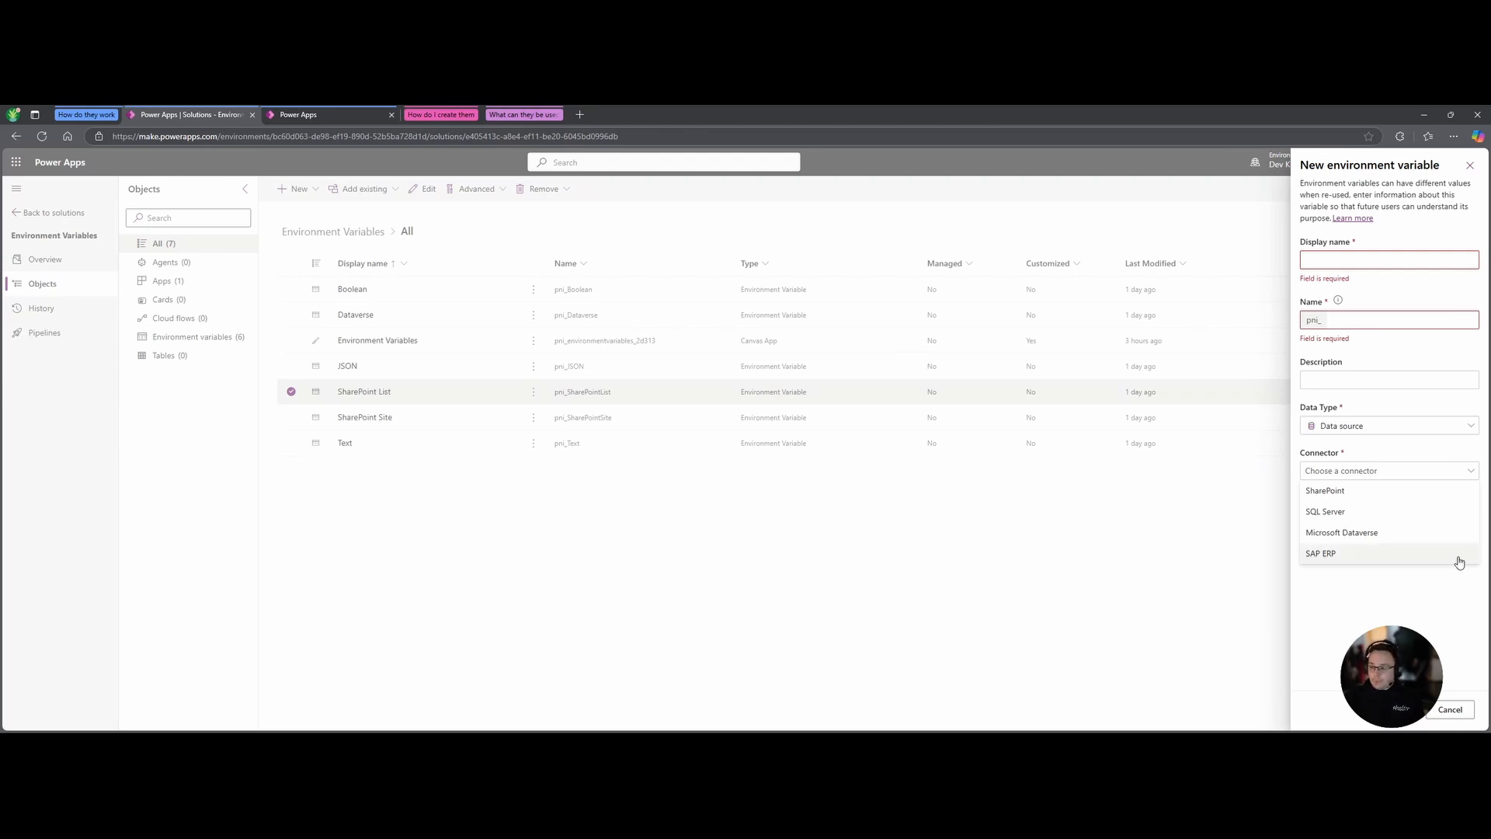
Choose the Microsoft Dataverse connector and a dev environment as the current environment value.
left_click(1357, 535)
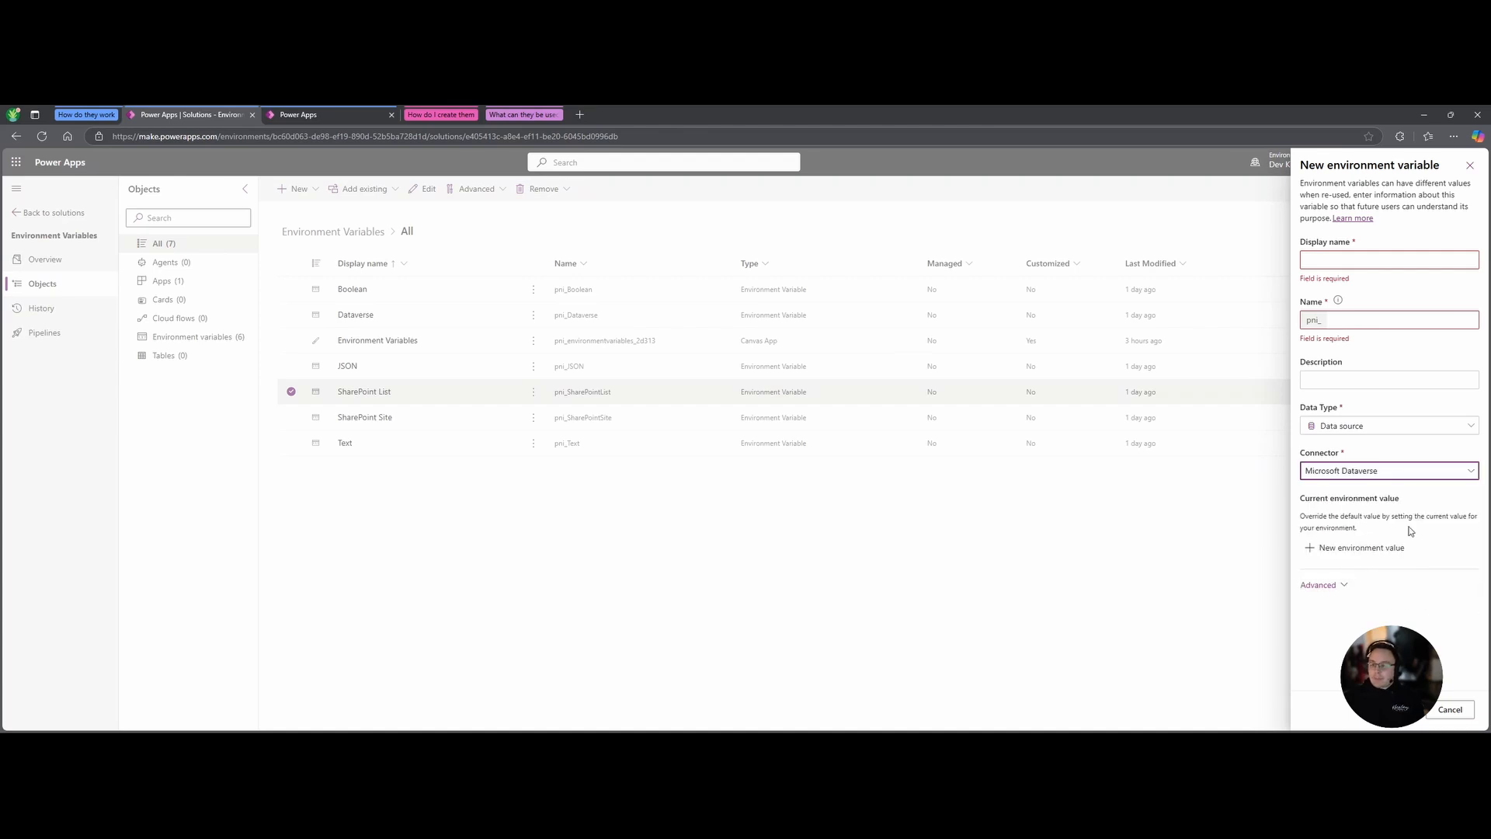
left_click(1335, 546)
left_click(1468, 575)
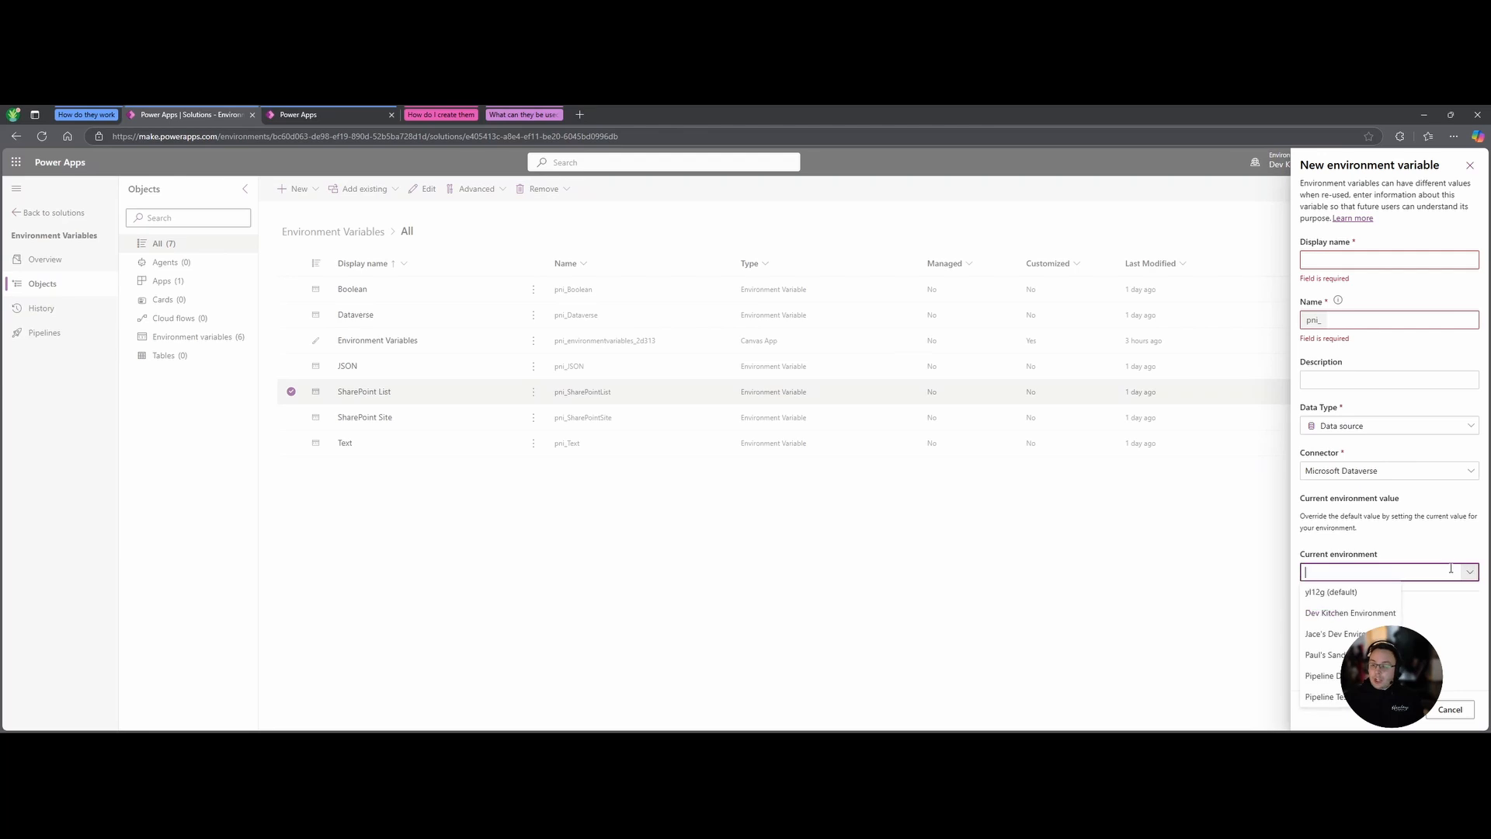
left_click(1385, 536)
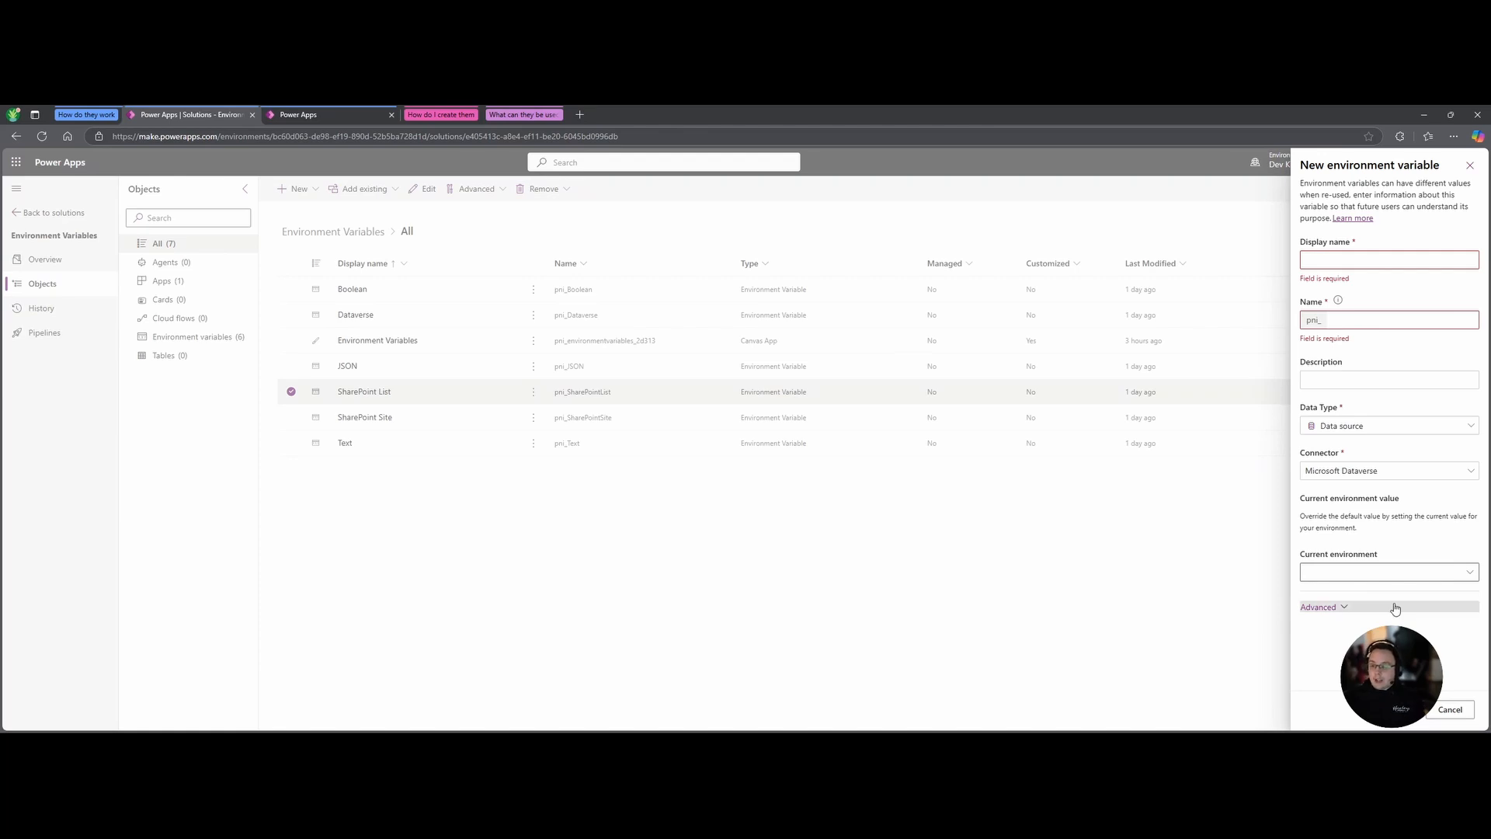
left_click(1344, 572)
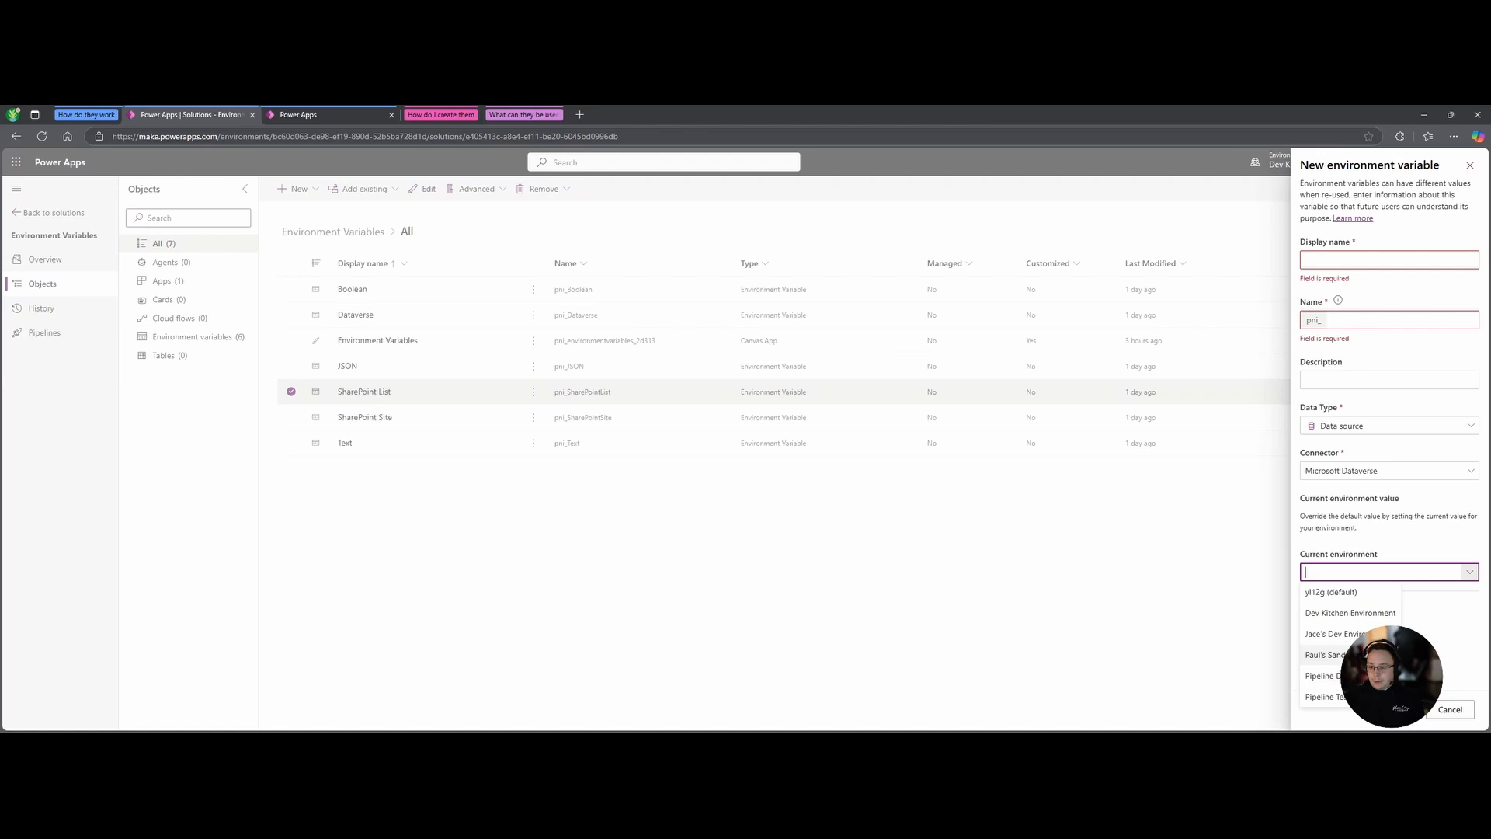
left_click(1333, 634)
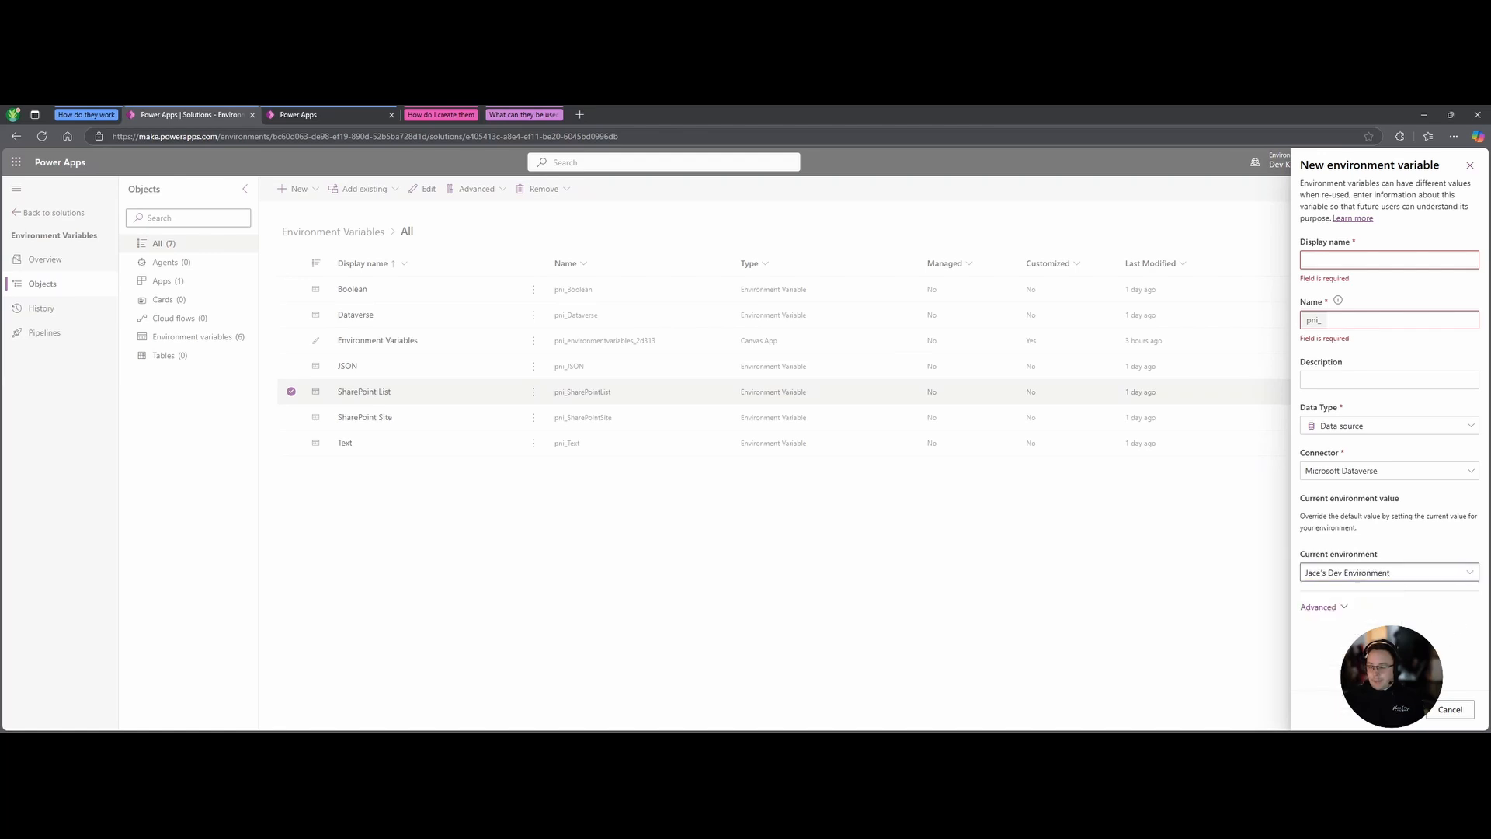
Back out of closing the form, keeping it open with Microsoft Dataverse as the connector.
left_click(1350, 258)
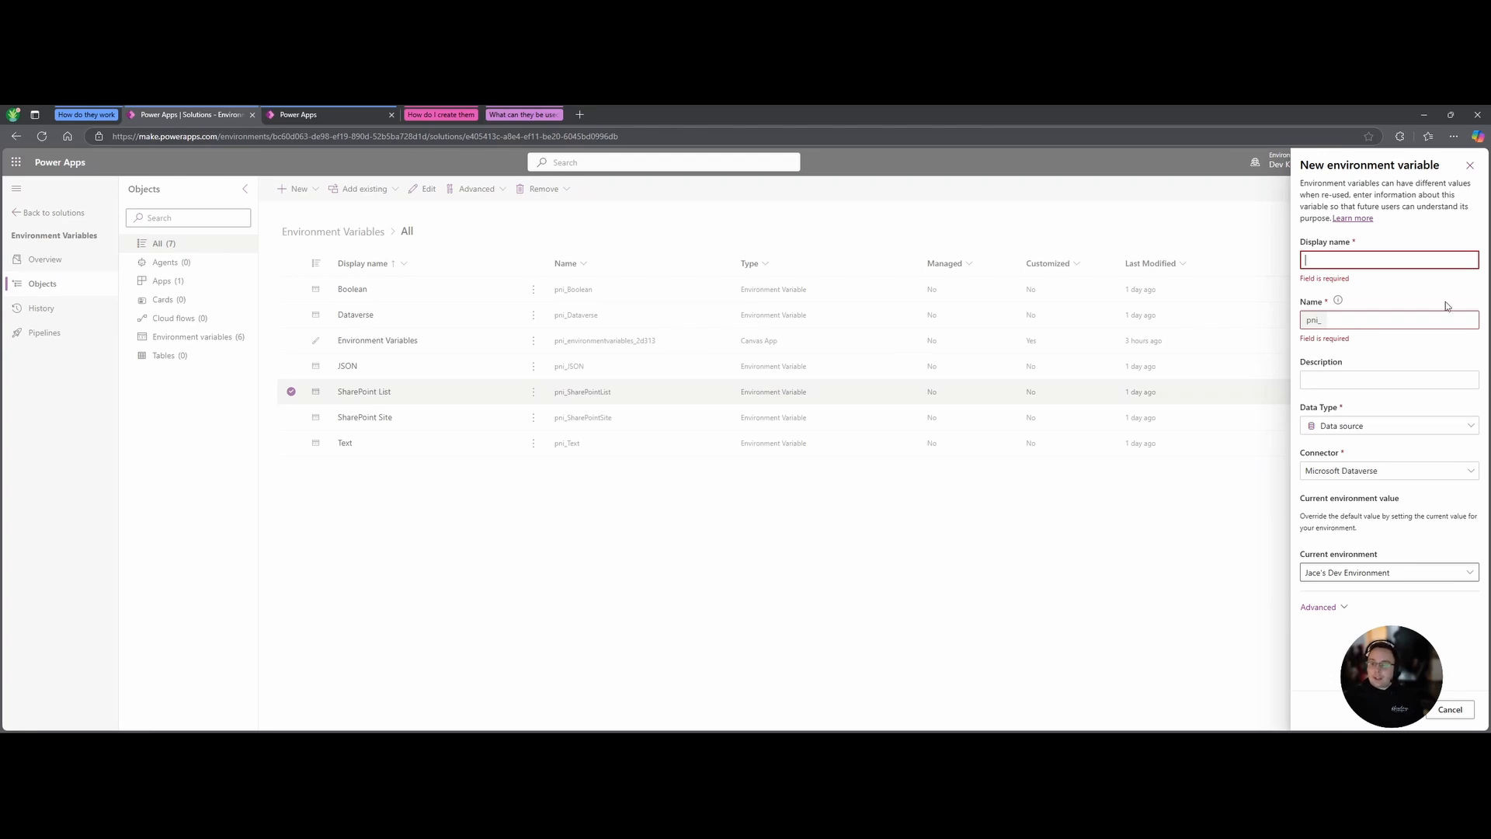
left_click(1470, 167)
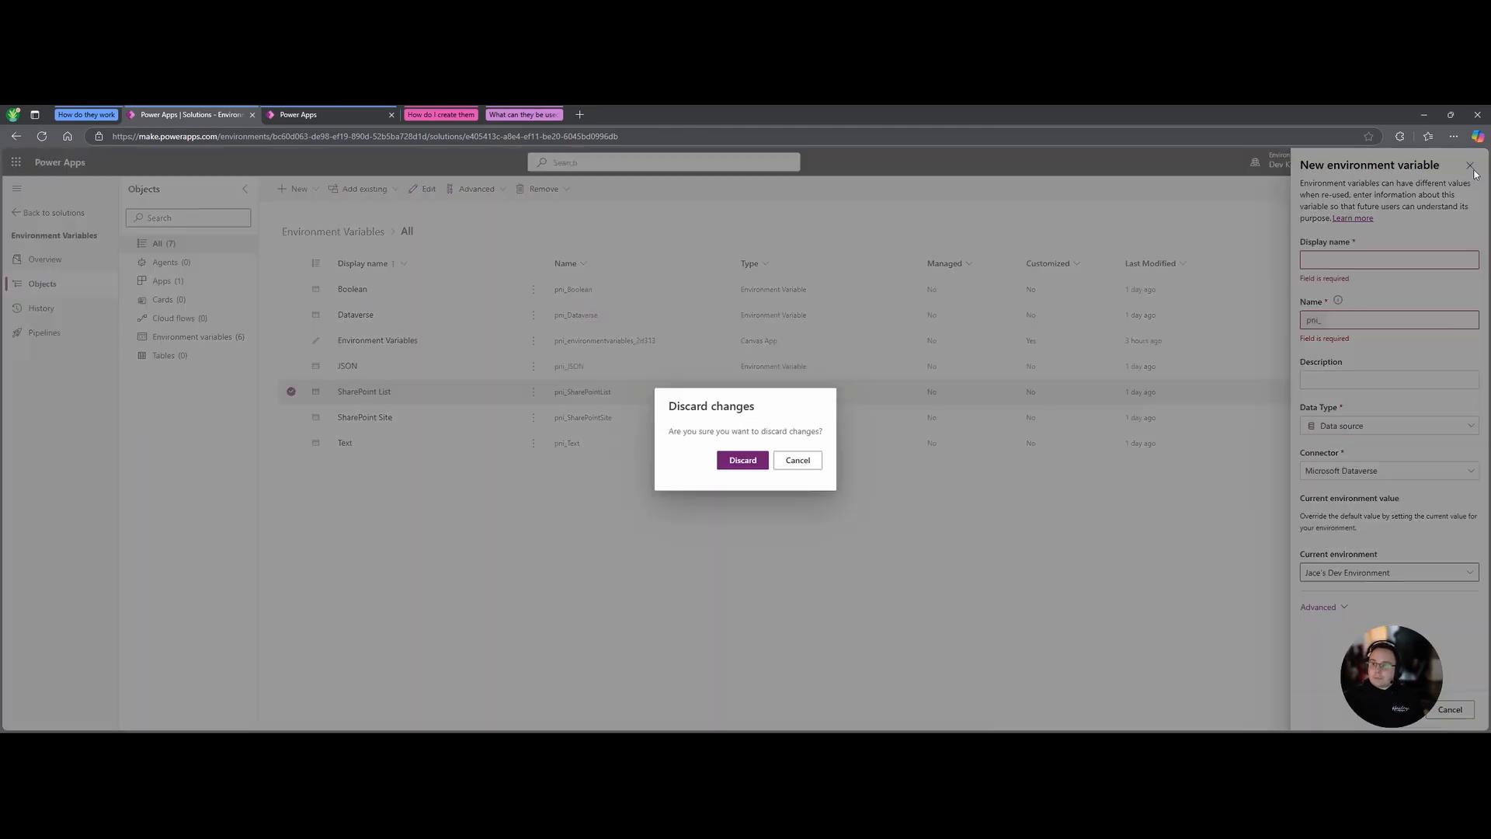
left_click(801, 460)
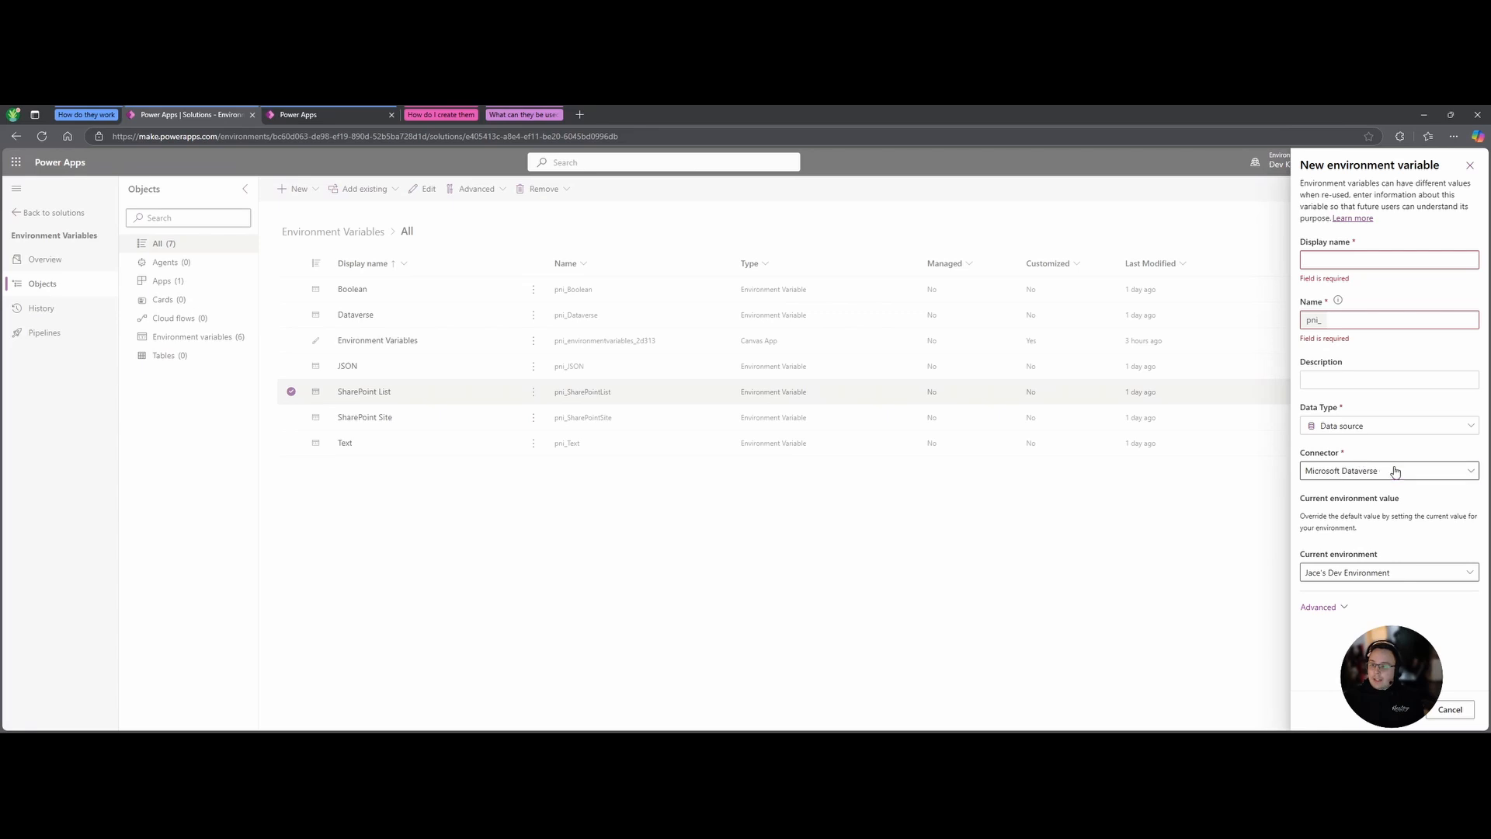
left_click(1379, 469)
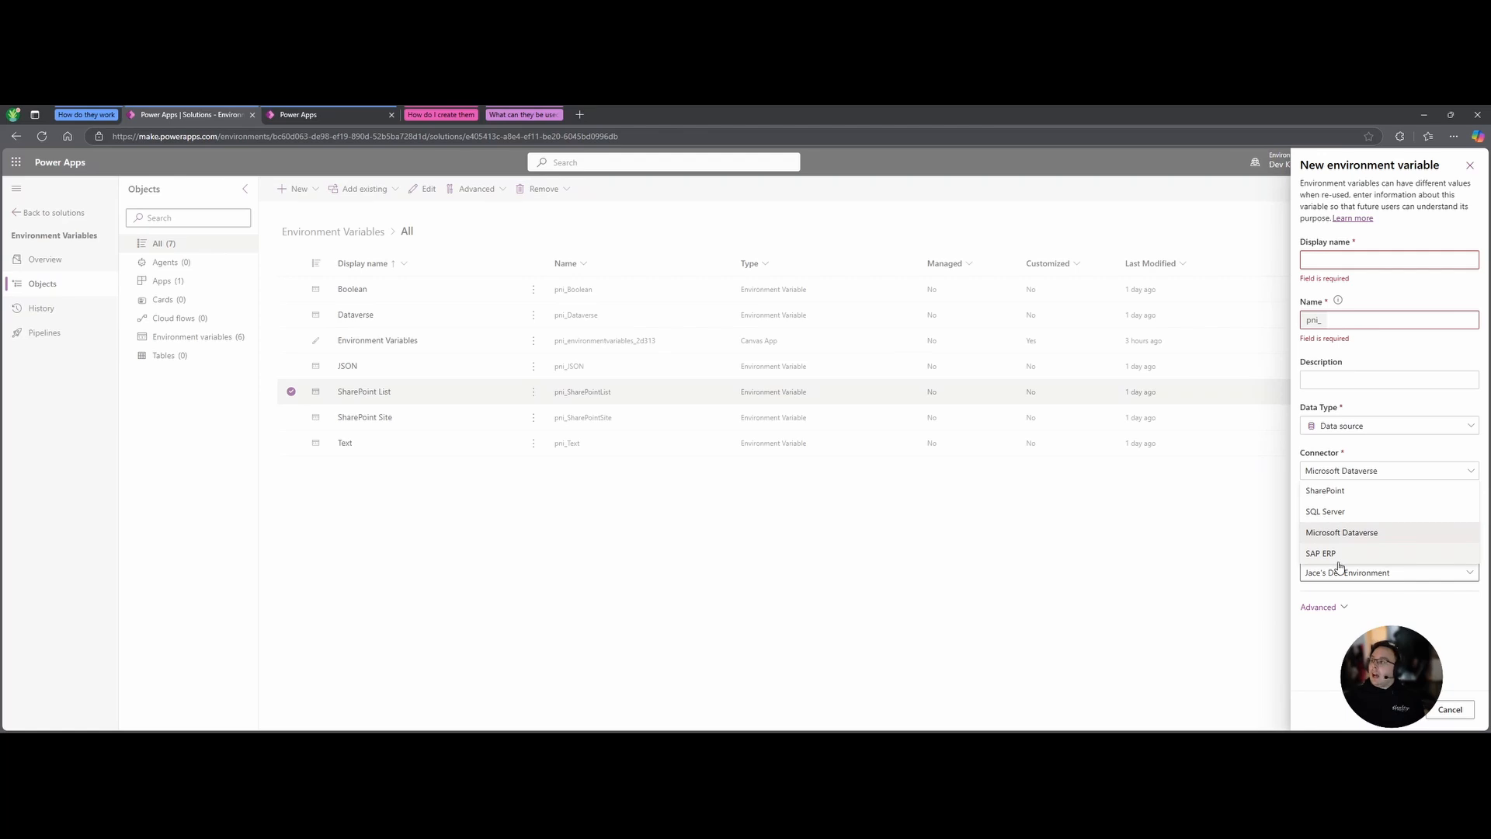
left_click(1403, 630)
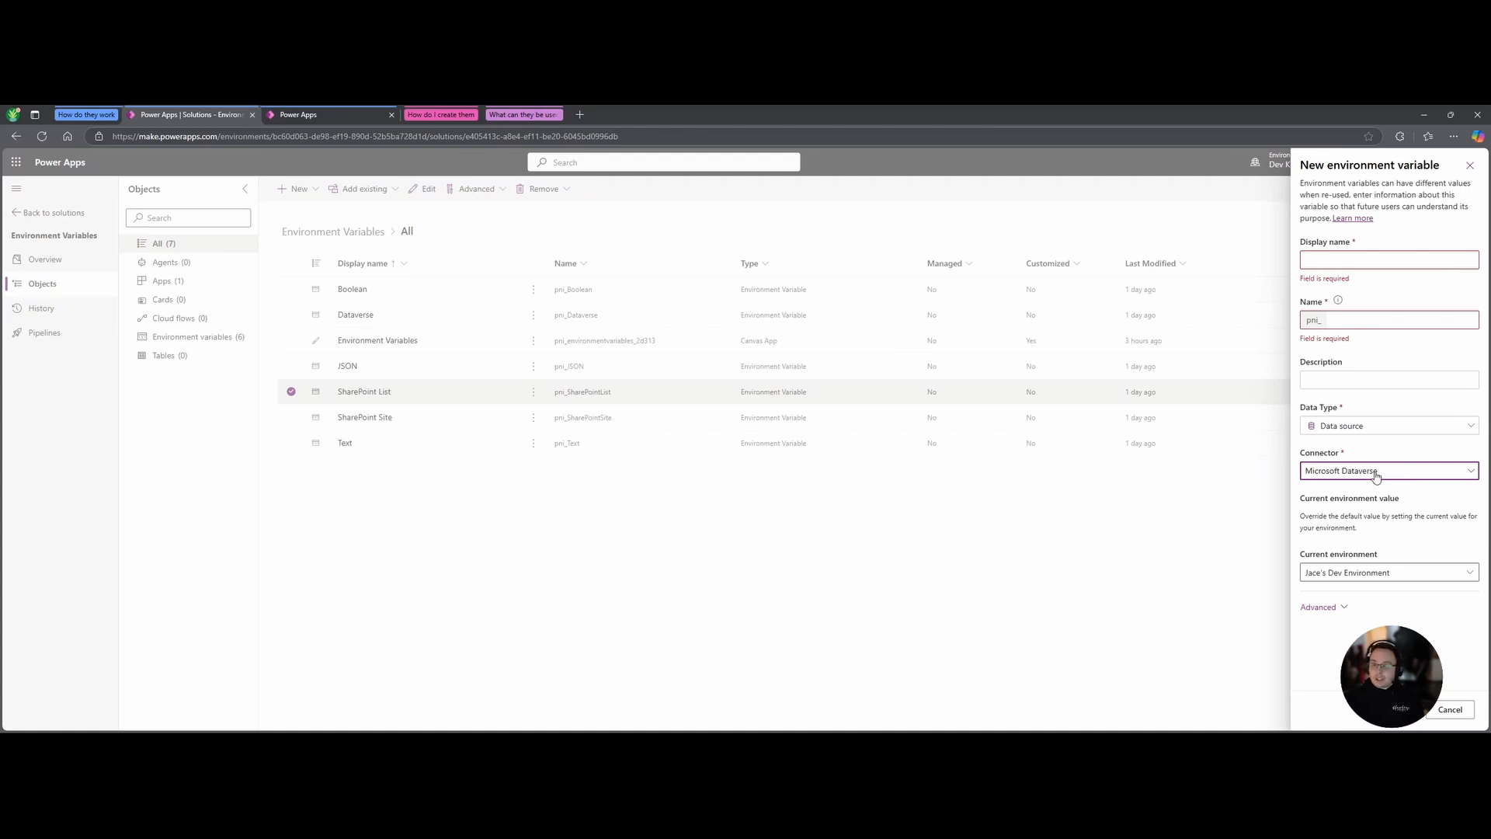
Change the data type to Secret with Azure Key Vault as the secret store.
left_click(1392, 435)
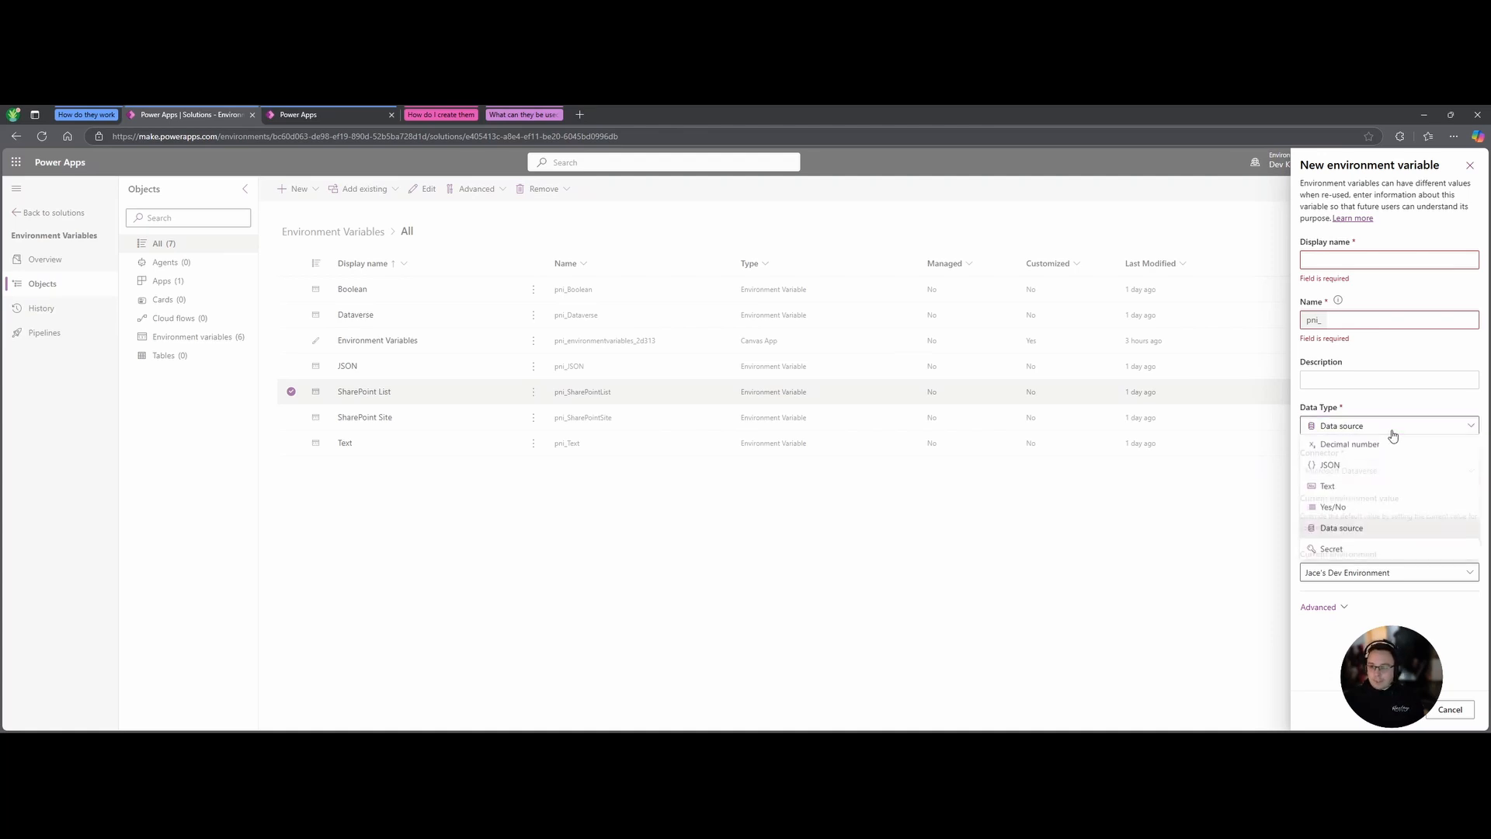
left_click(1331, 550)
left_click(1379, 488)
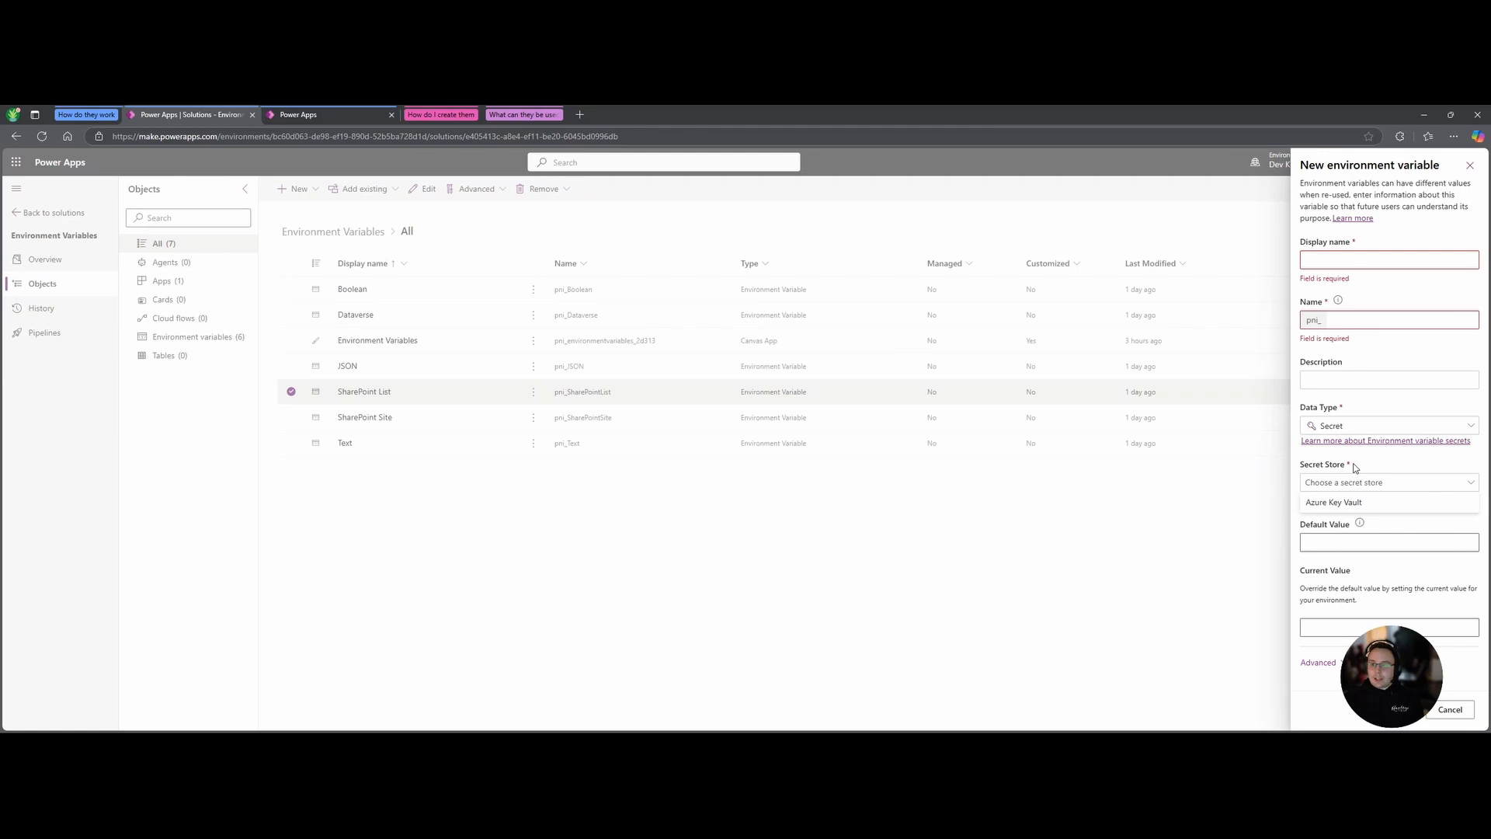
left_click(1398, 524)
left_click(1362, 523)
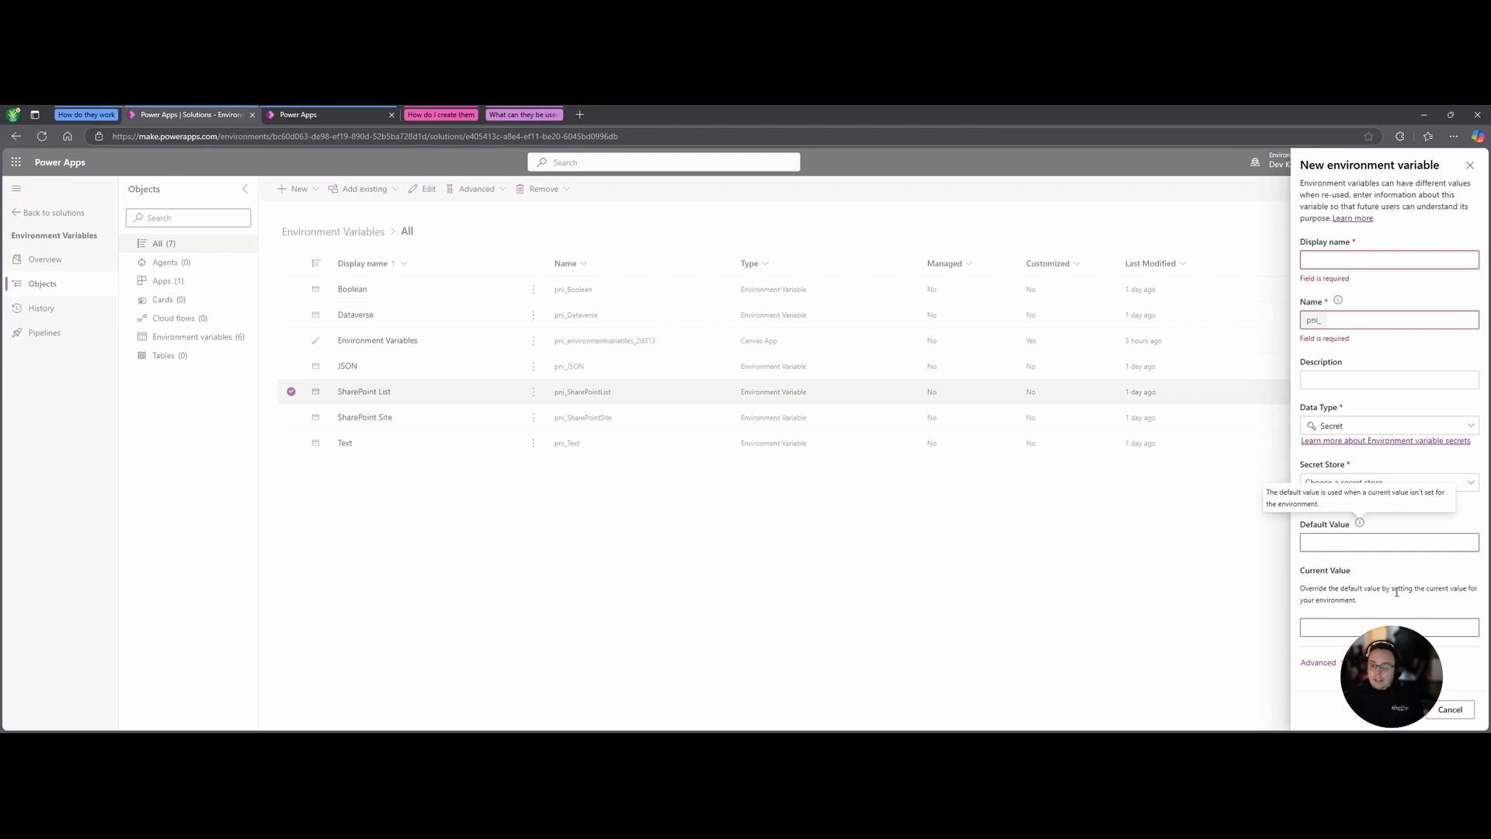
left_click(1456, 483)
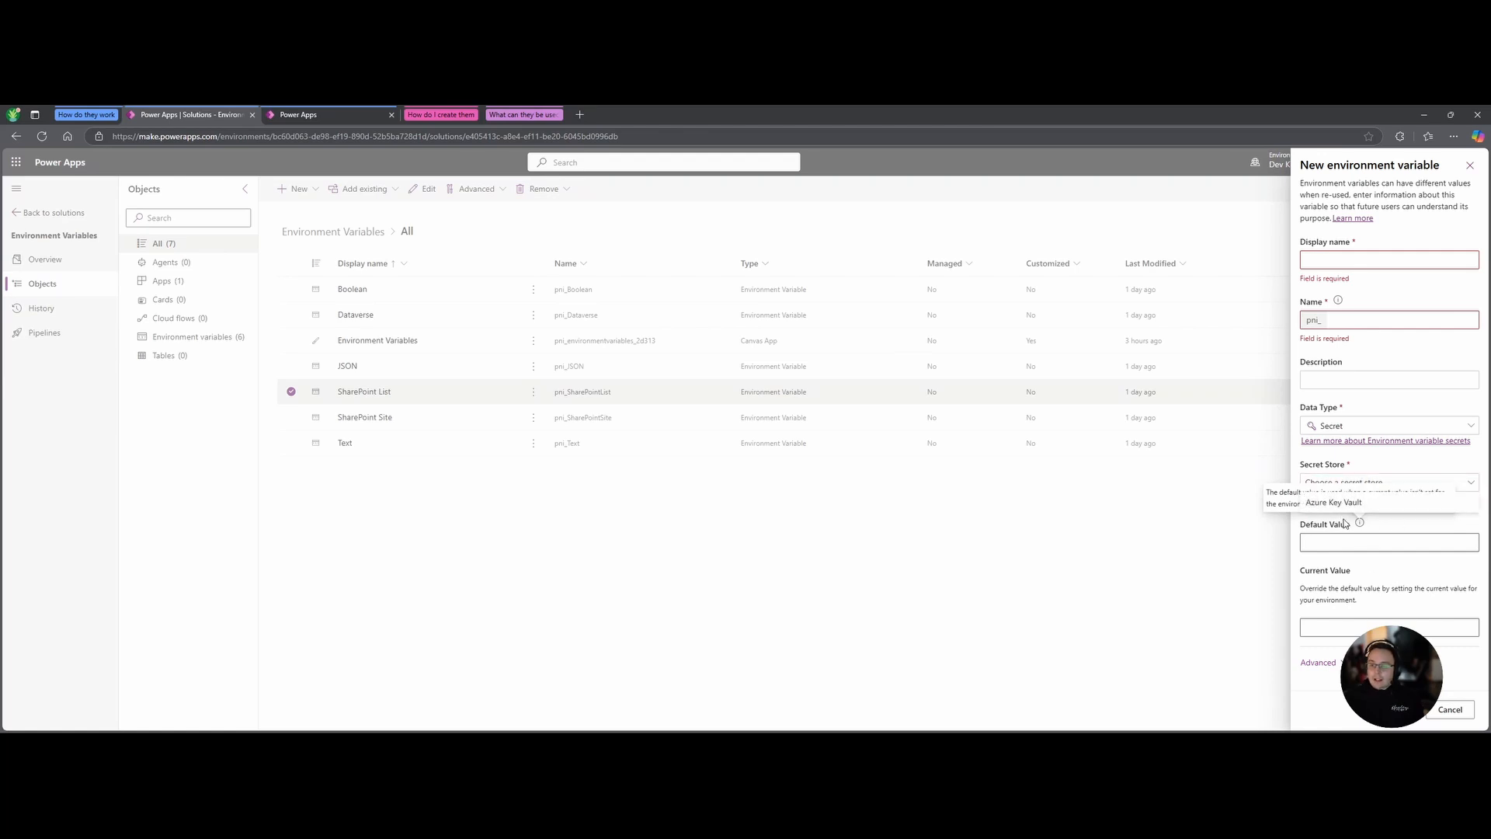
left_click(1346, 504)
Close the new variable form and discard the unsaved variable.
scroll(1363, 604, "down", 2)
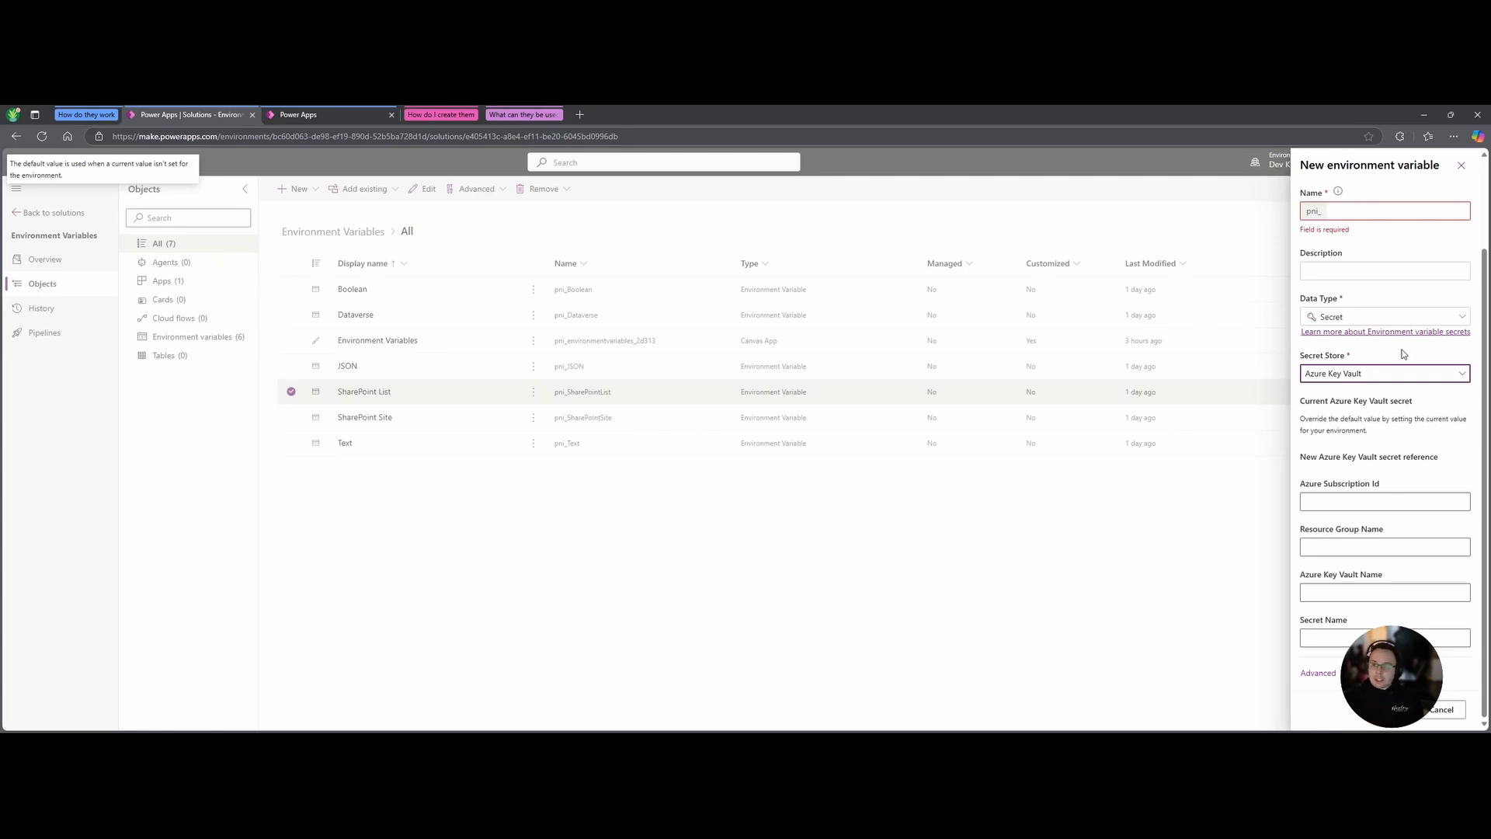
left_click(1464, 168)
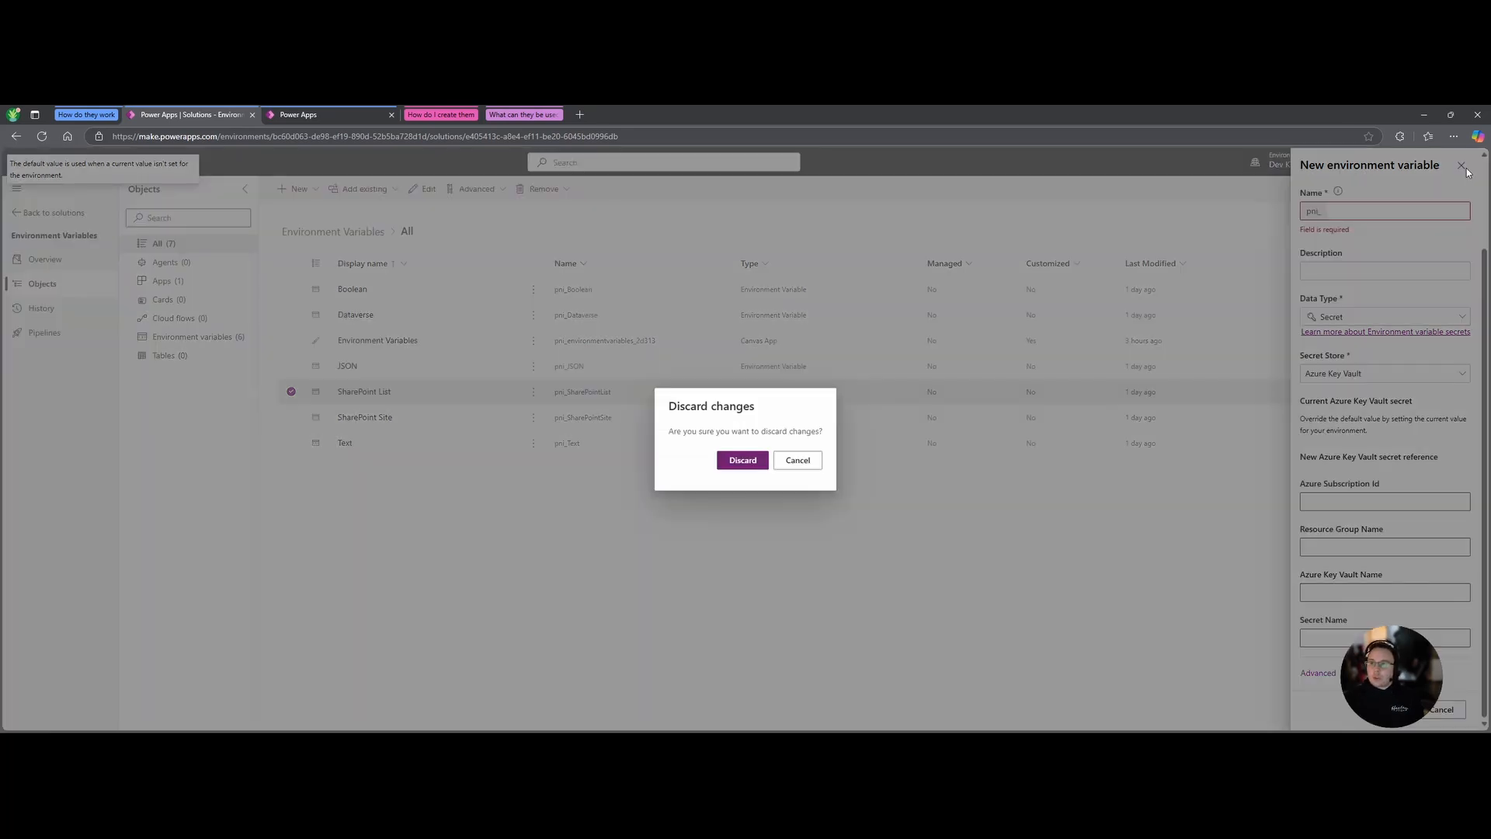
left_click(744, 462)
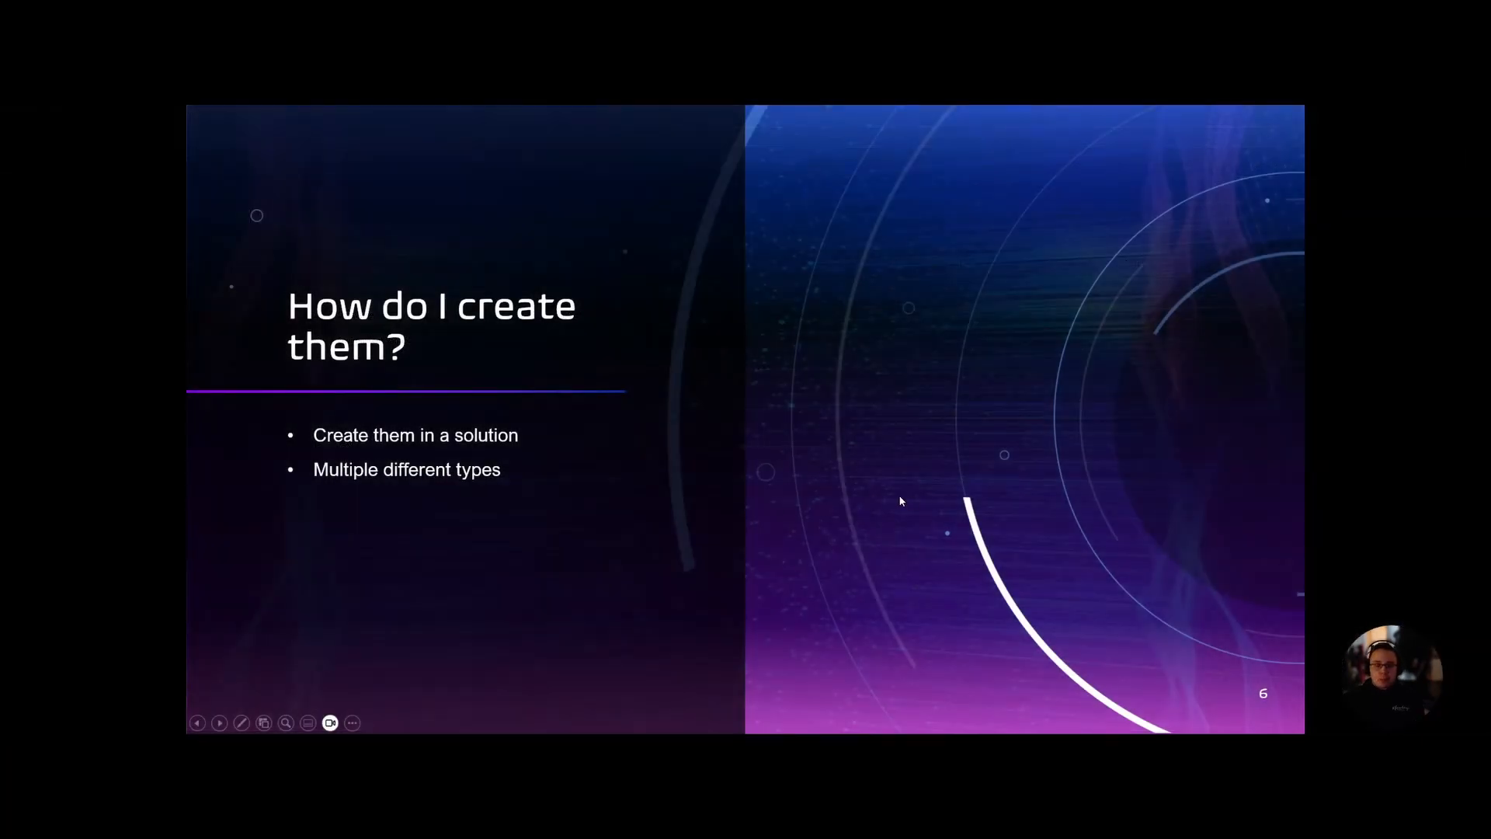
Advance the slideshow to slide 7, 'What can they be used for?'.
left_click(925, 455)
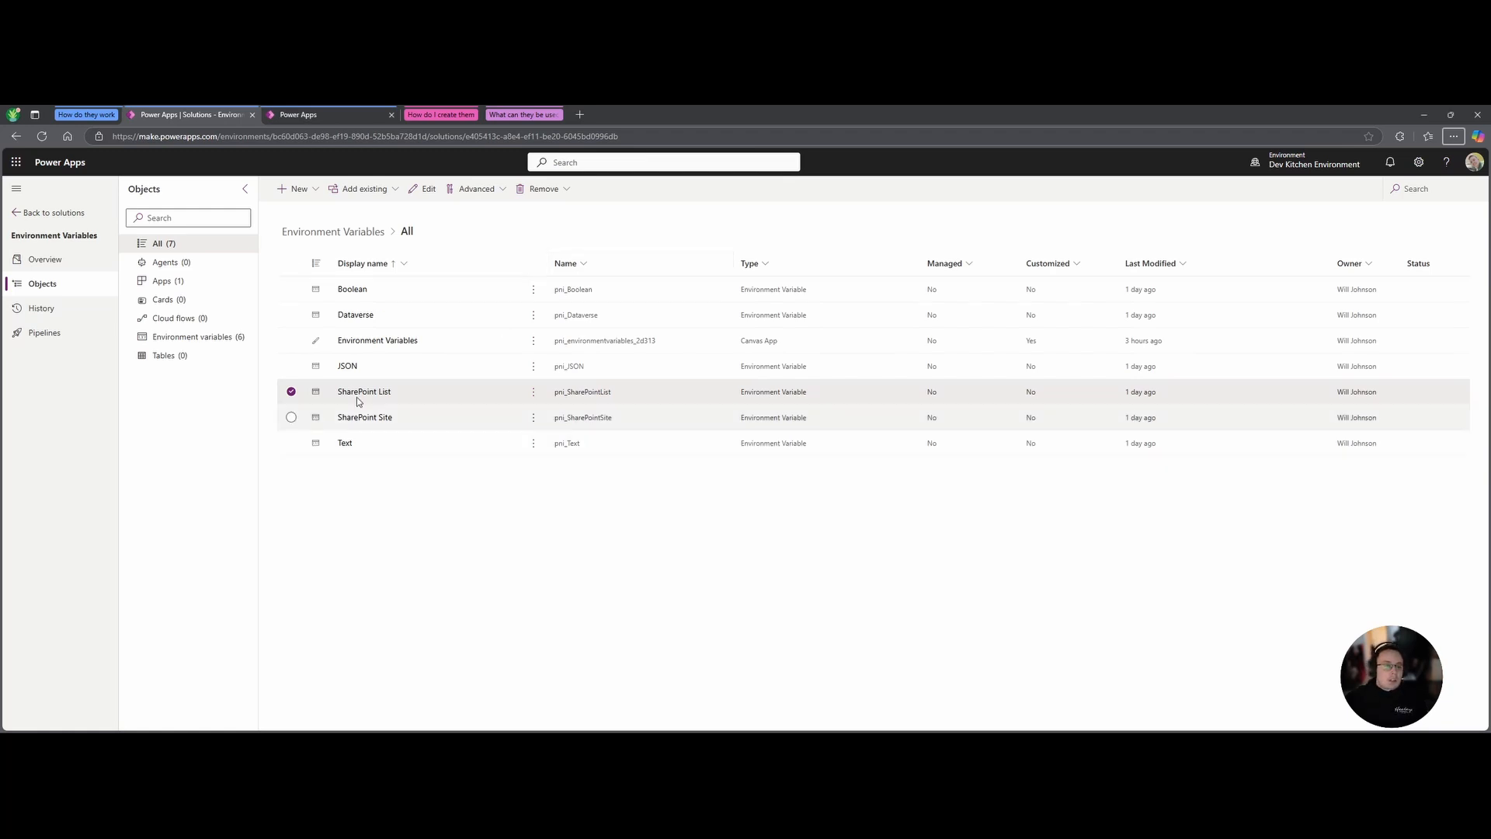
In Studio, view the app's data sources and the label's LookUp formula using pni_Text.
left_click(522, 115)
left_click(617, 114)
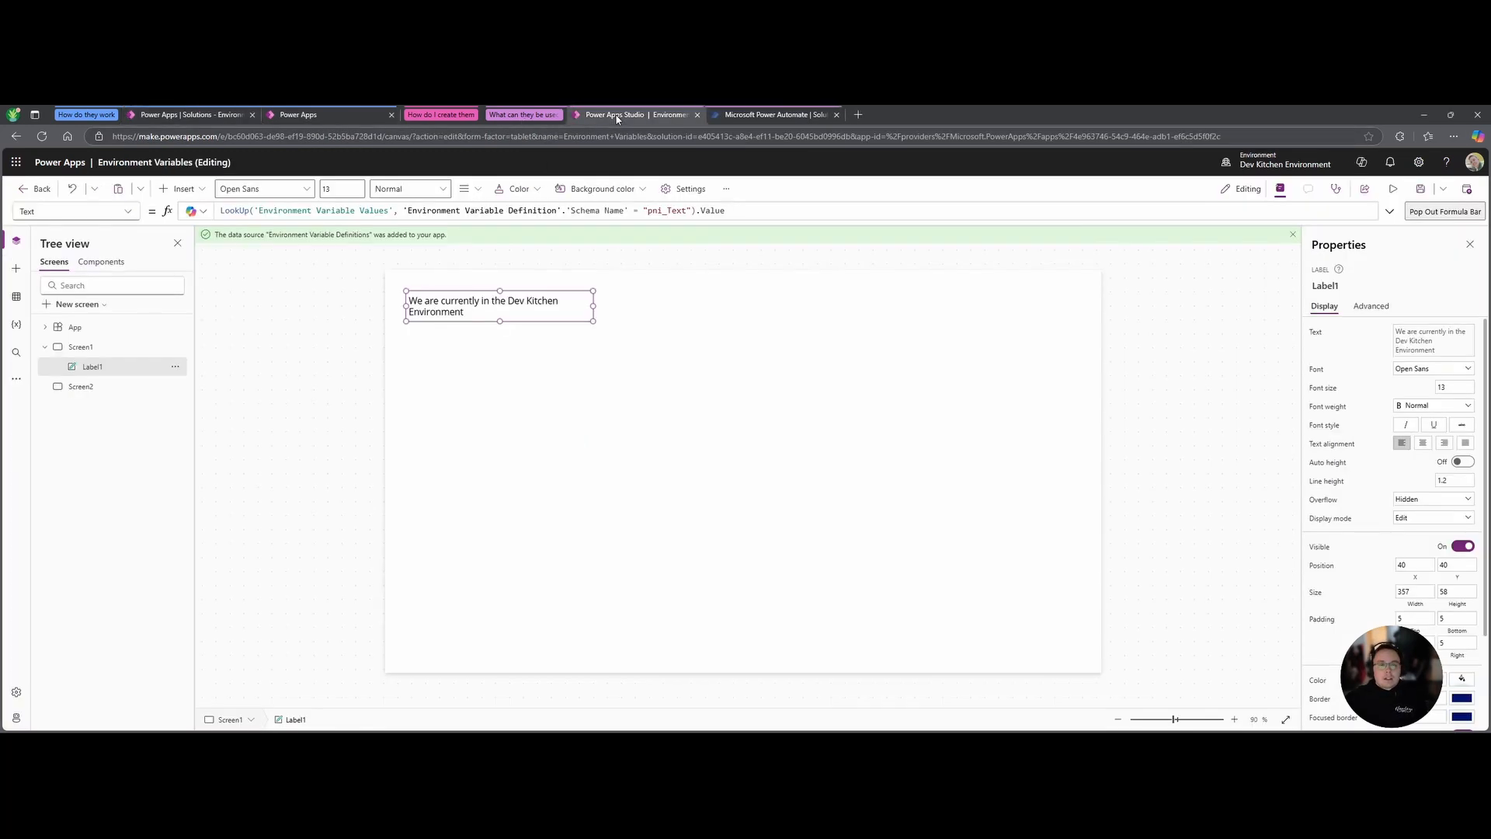
left_click(584, 365)
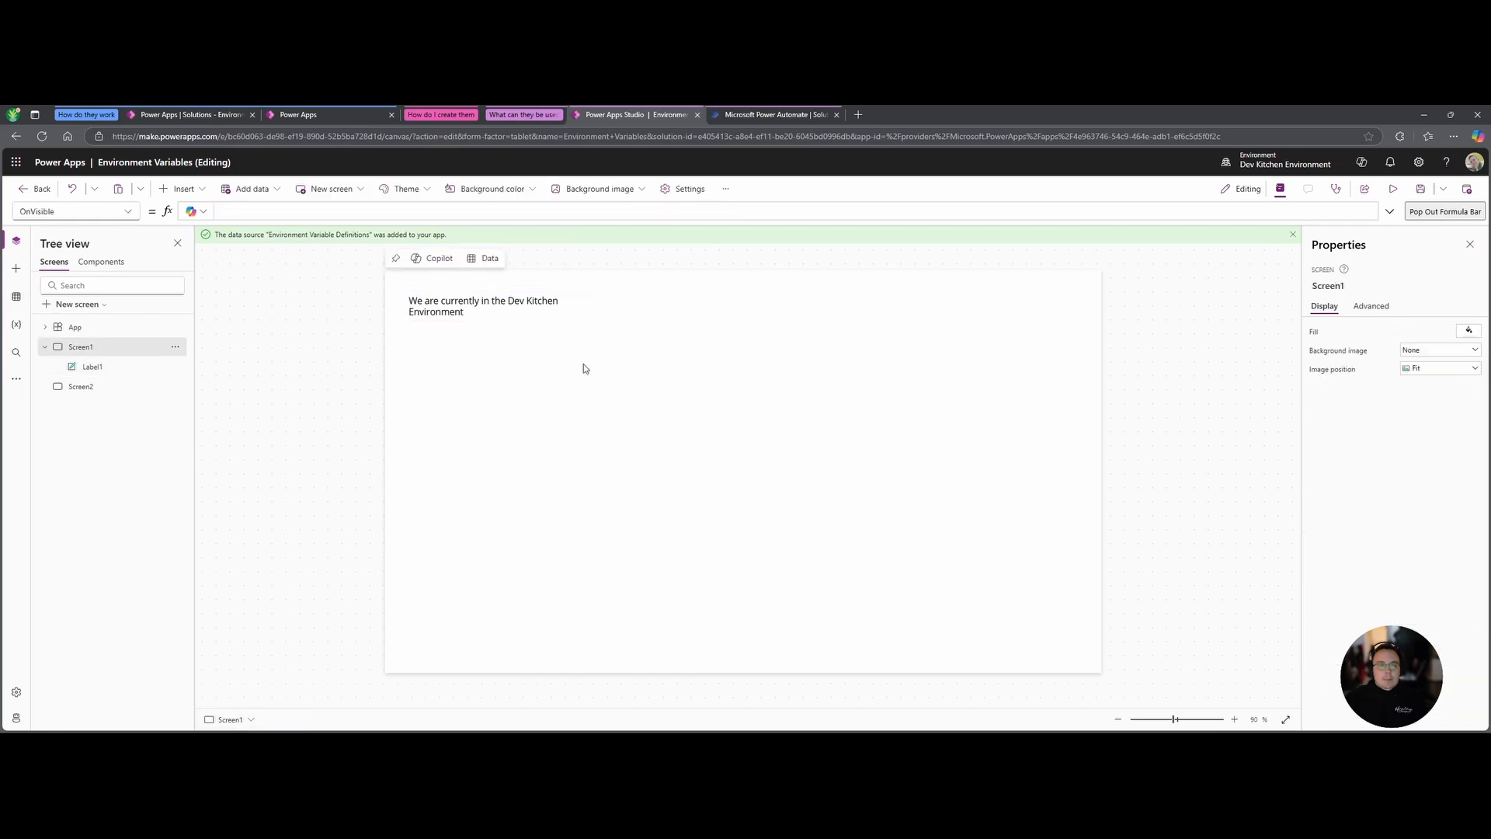
left_click(16, 295)
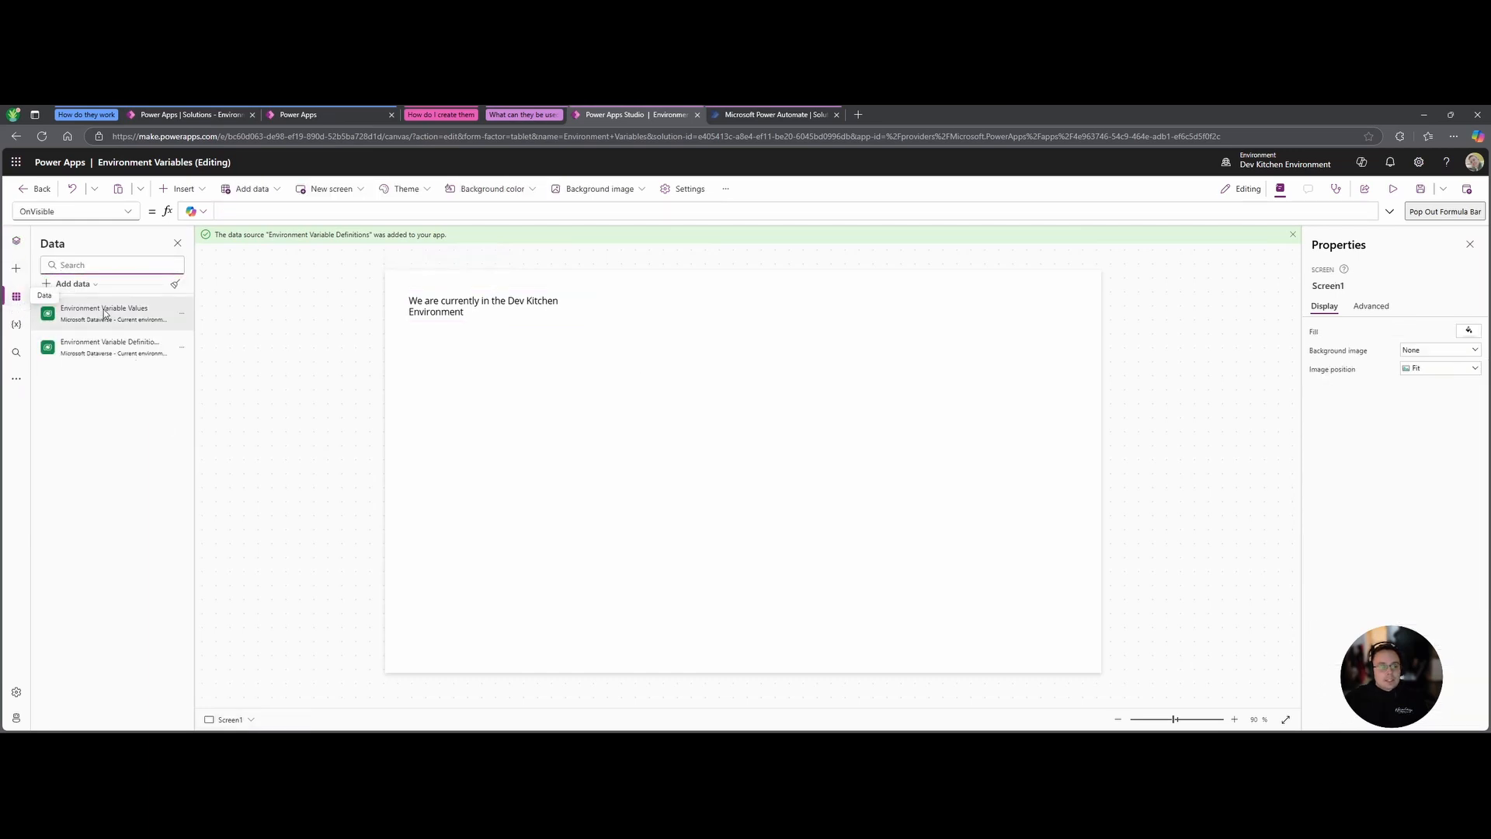
mouse_move(154, 320)
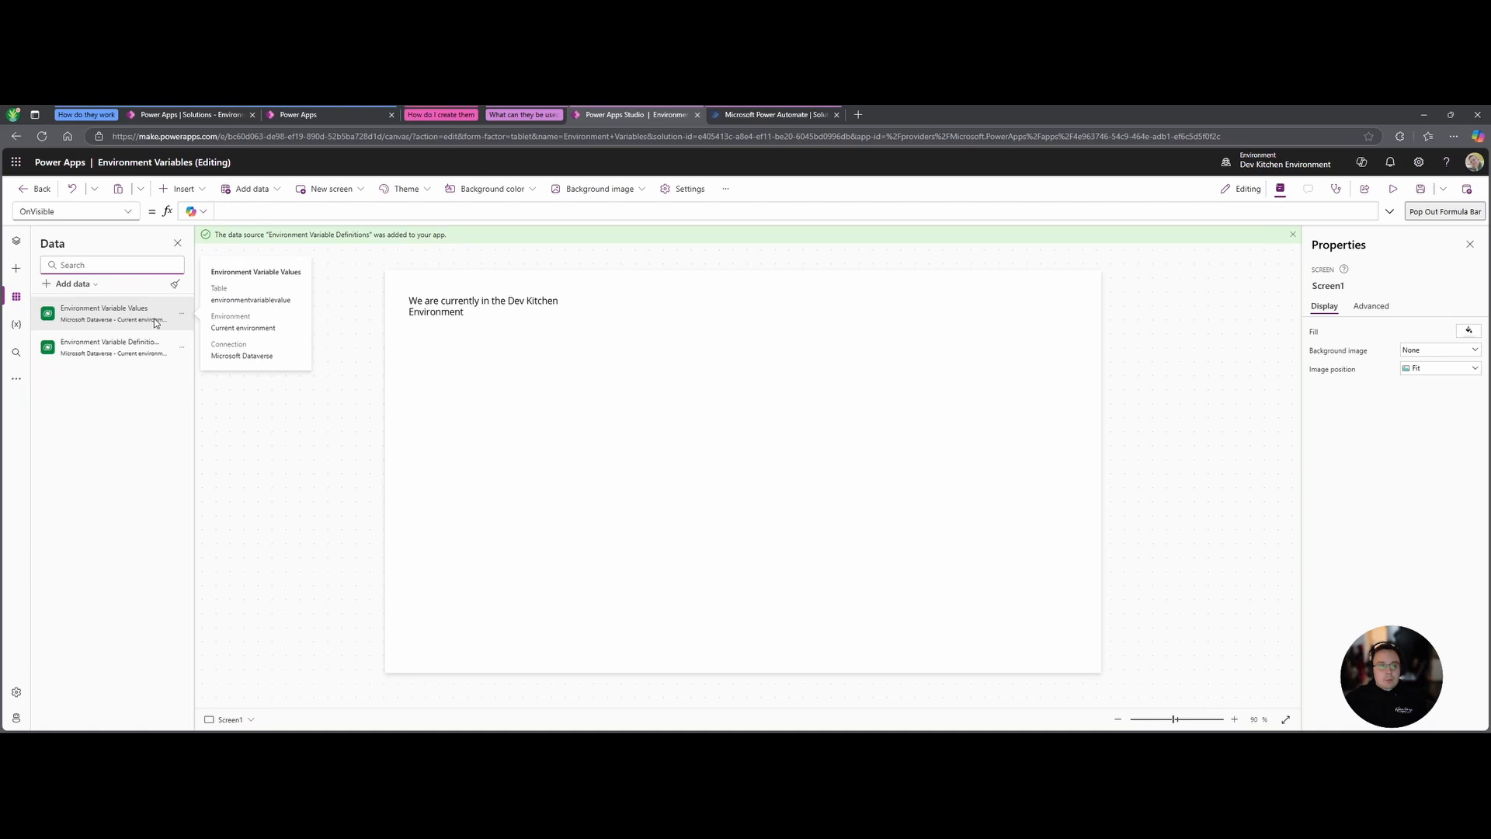
mouse_move(170, 357)
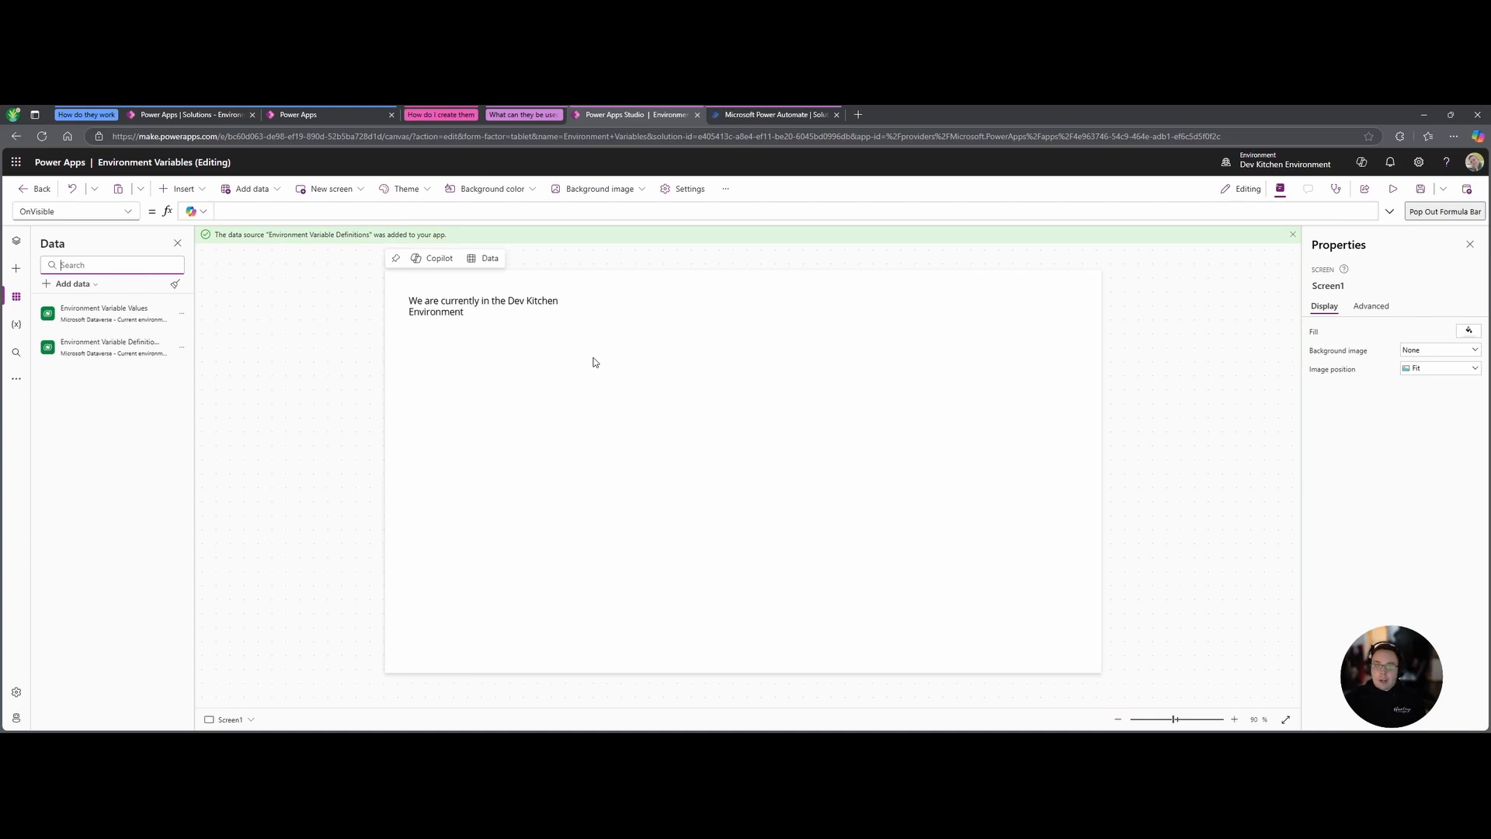
left_click(473, 315)
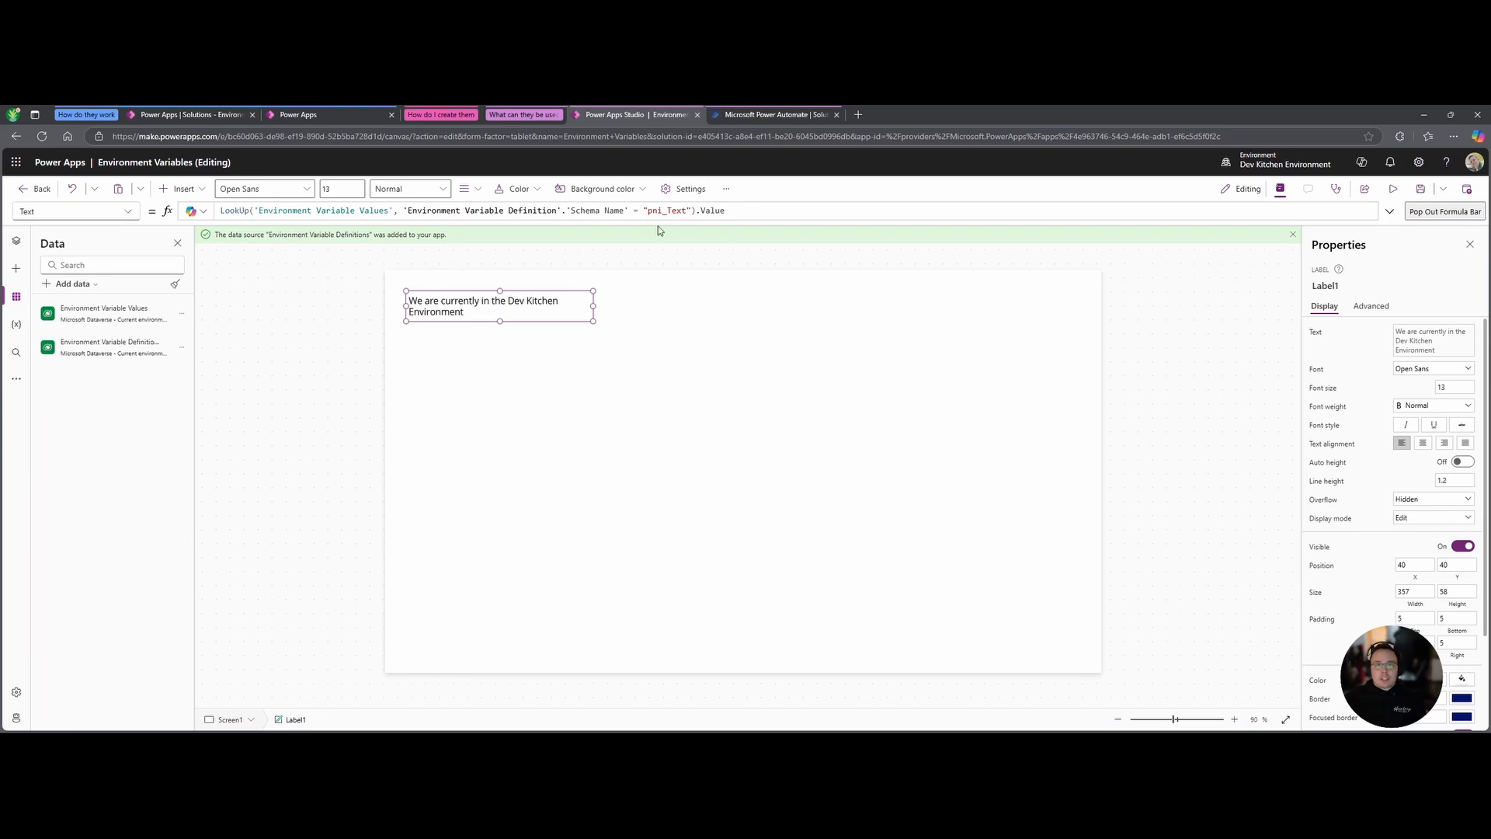
left_click_drag(683, 211, 643, 210)
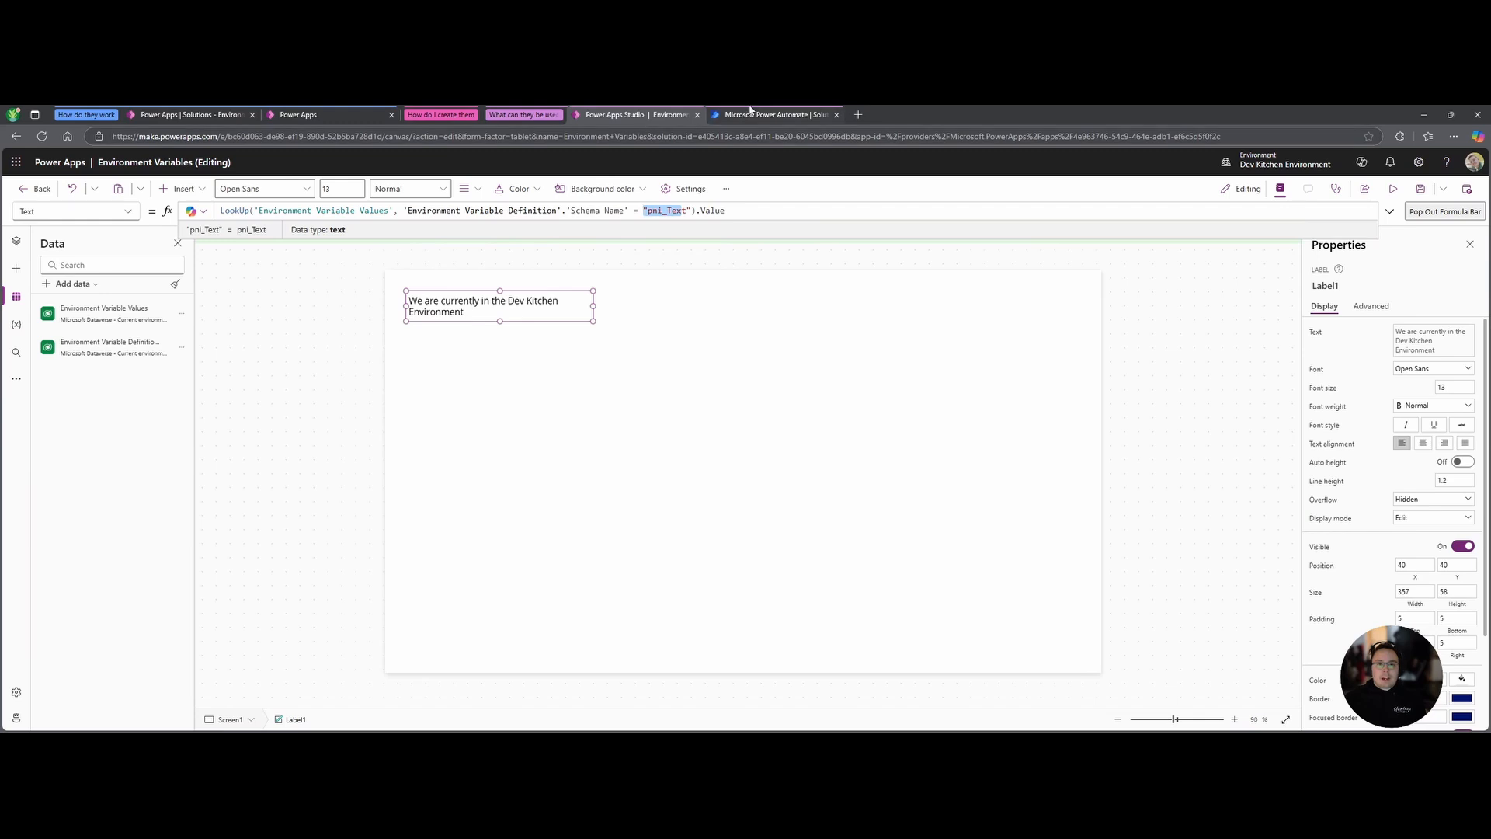
Check the Text variable's current value in the Environment Variables solution, then return to Studio.
left_click(455, 119)
left_click(457, 118)
left_click(189, 114)
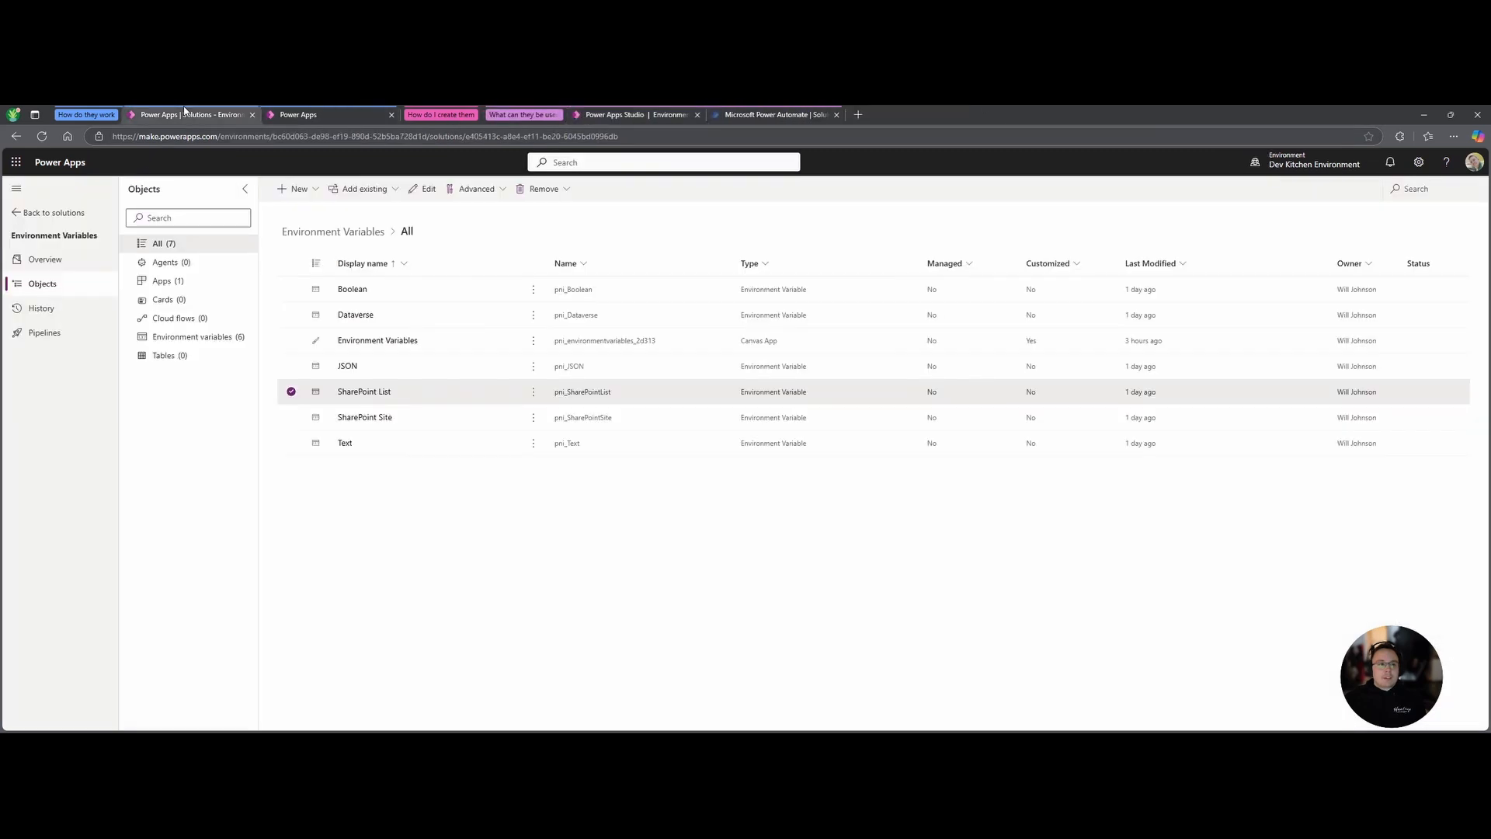
left_click(291, 393)
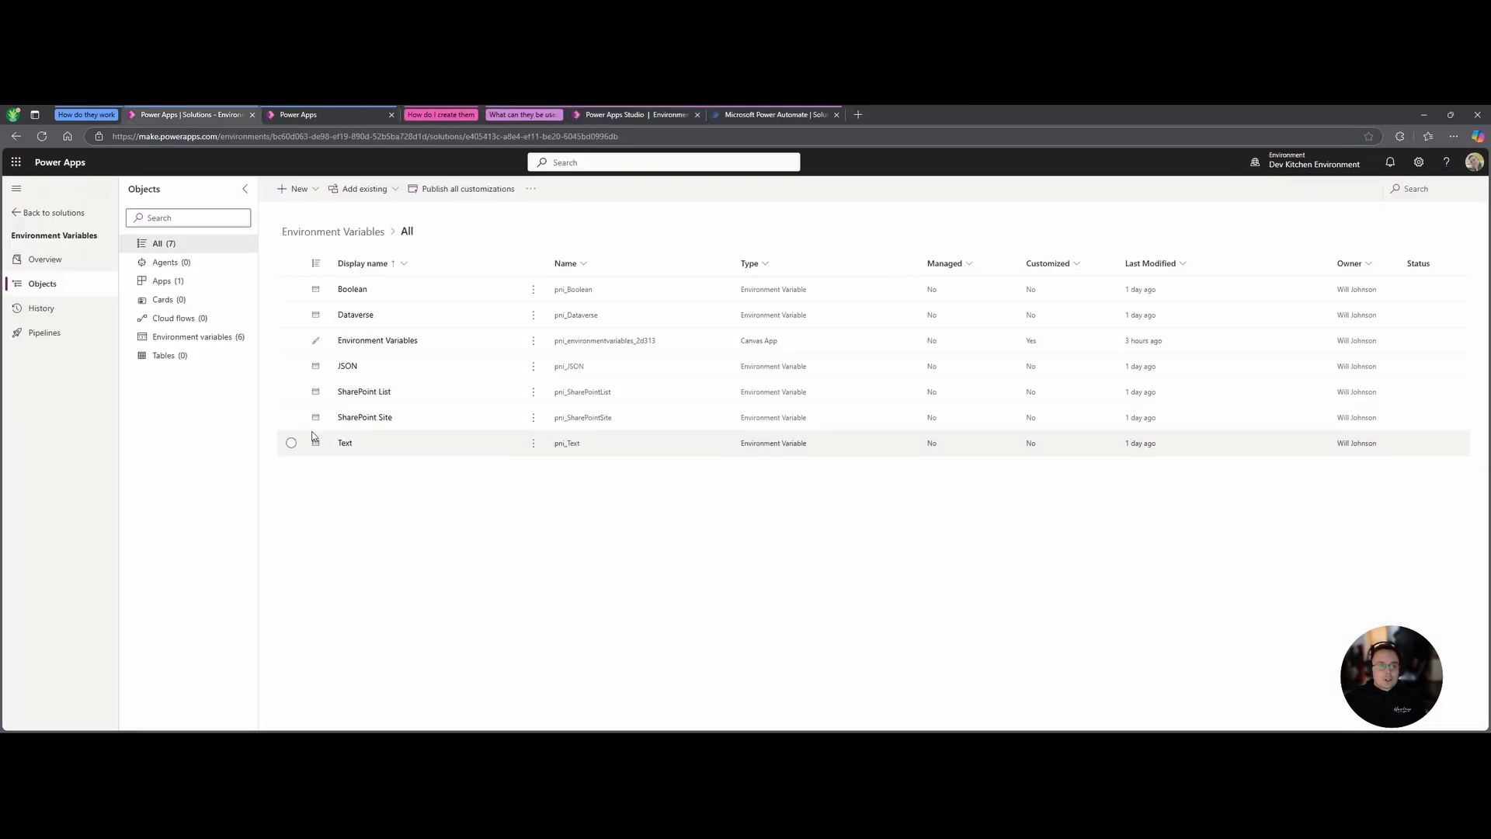
left_click(299, 445)
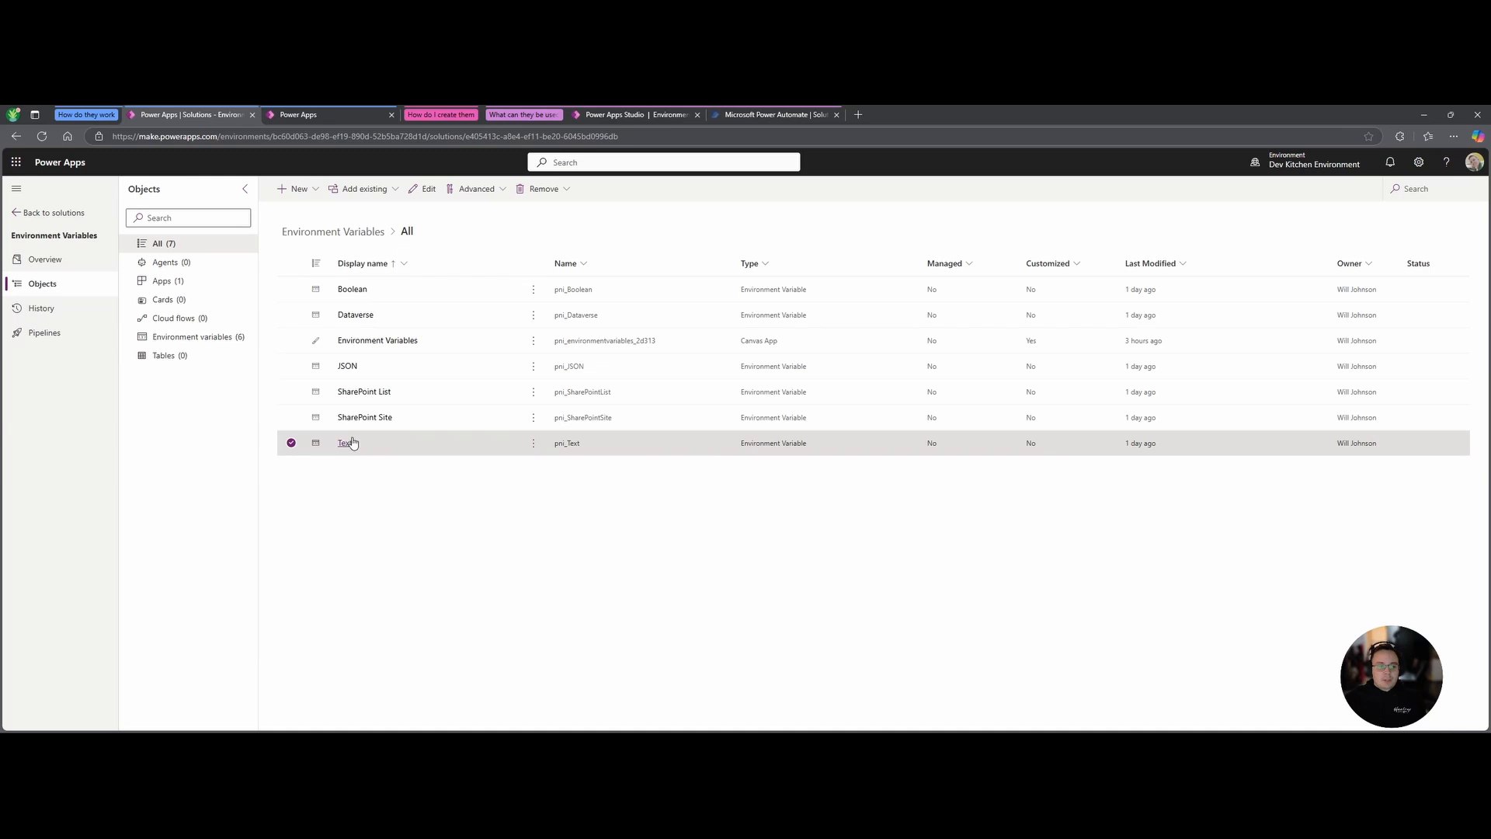
left_click(346, 443)
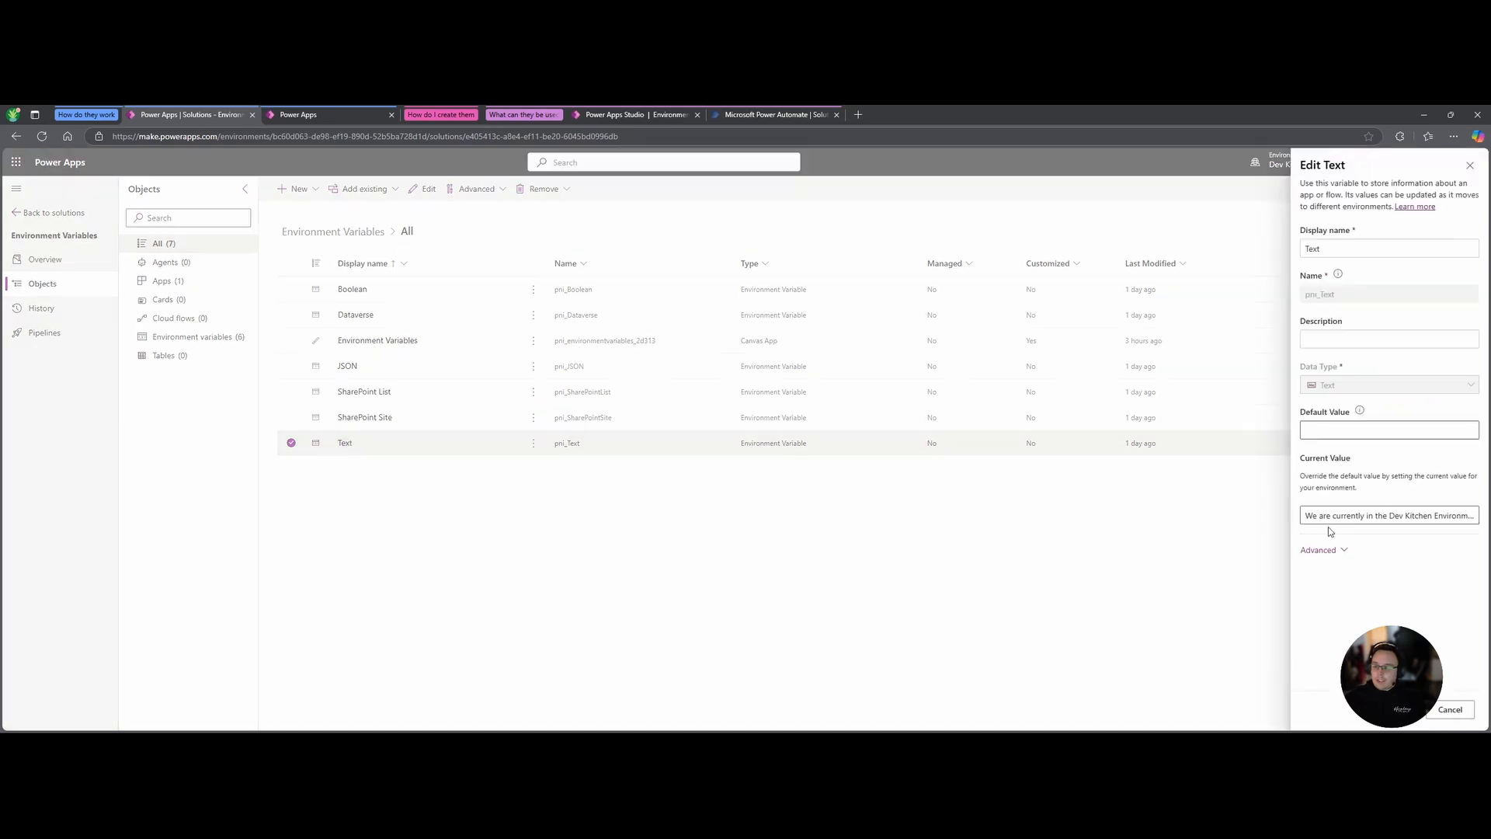
left_click_drag(1312, 516, 1478, 515)
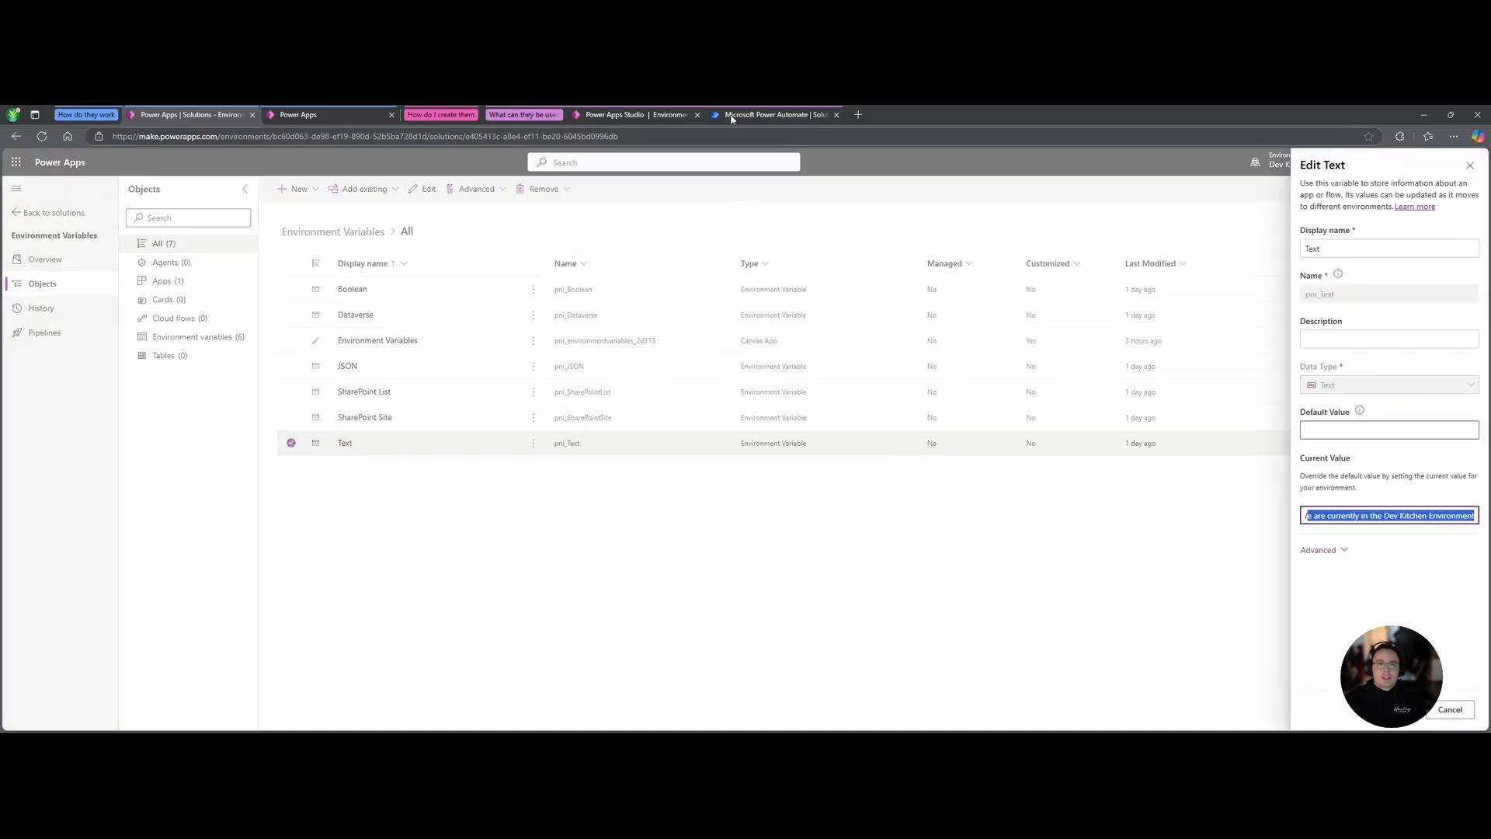
left_click(660, 117)
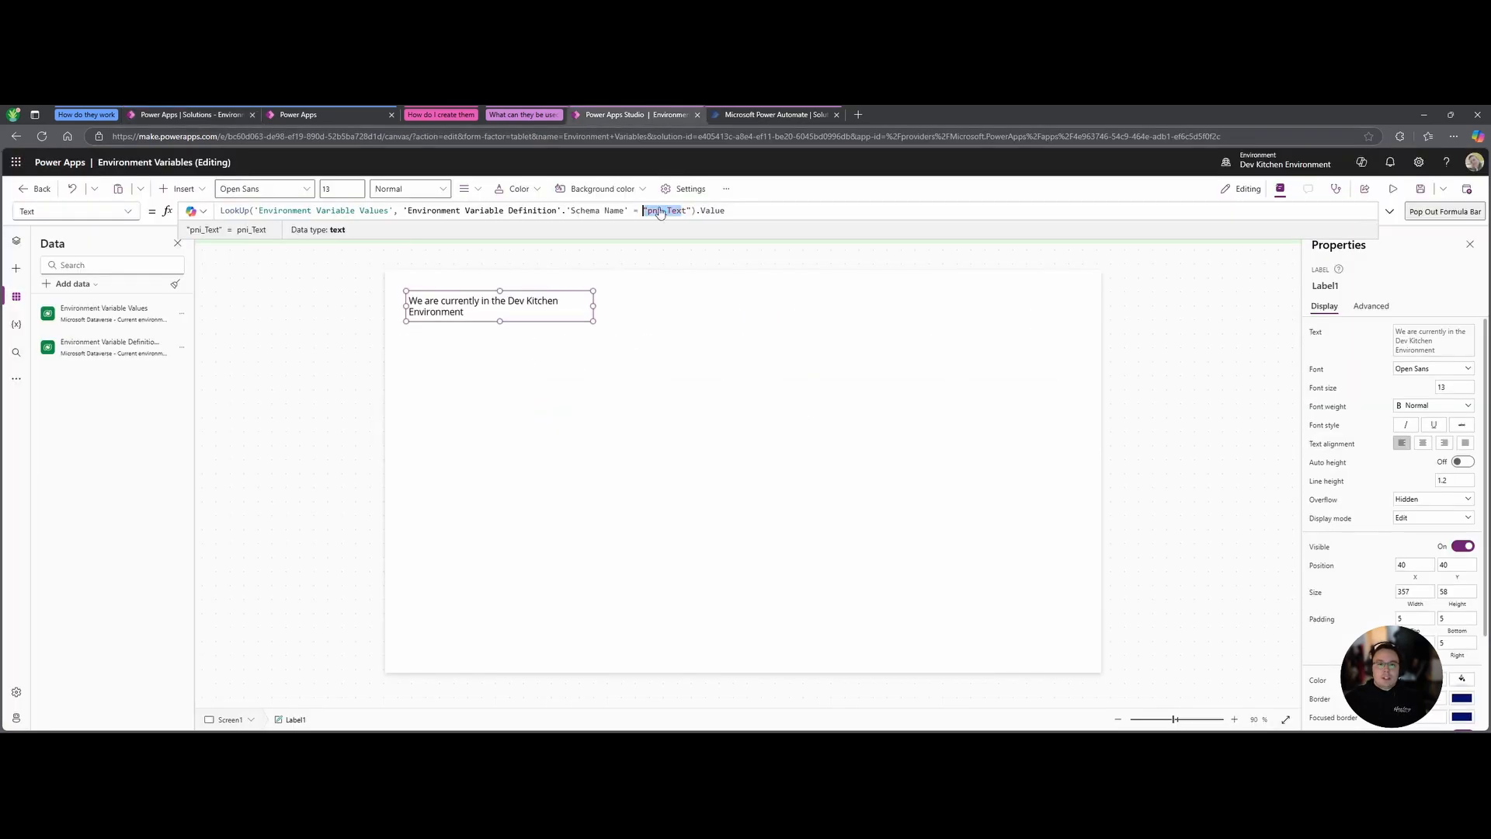
Review the environment name label's LookUp formula, then select Screen1 instead of the label.
left_click(489, 318)
left_click_drag(726, 210, 230, 213)
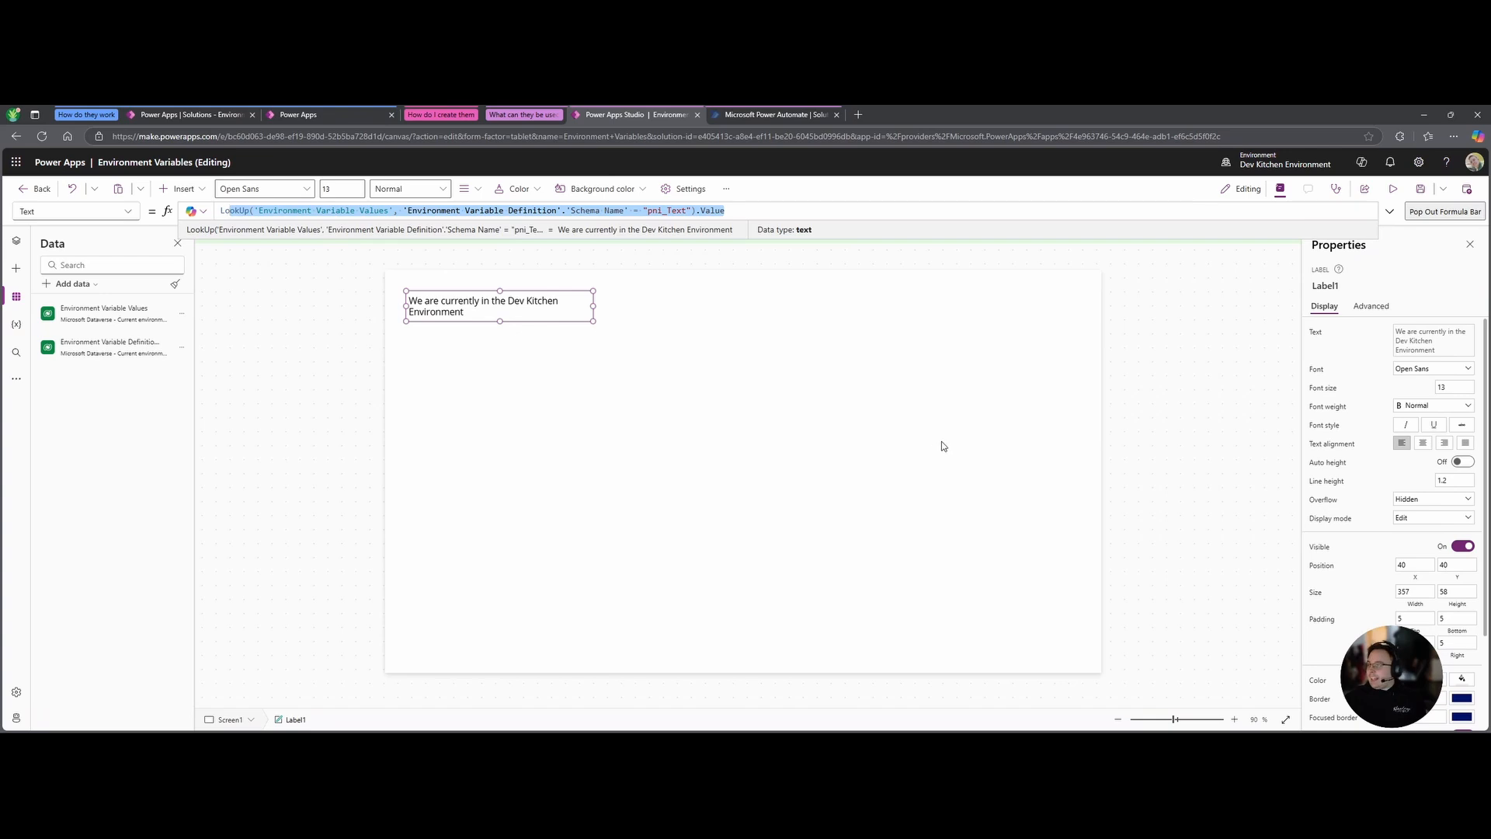
left_click(793, 419)
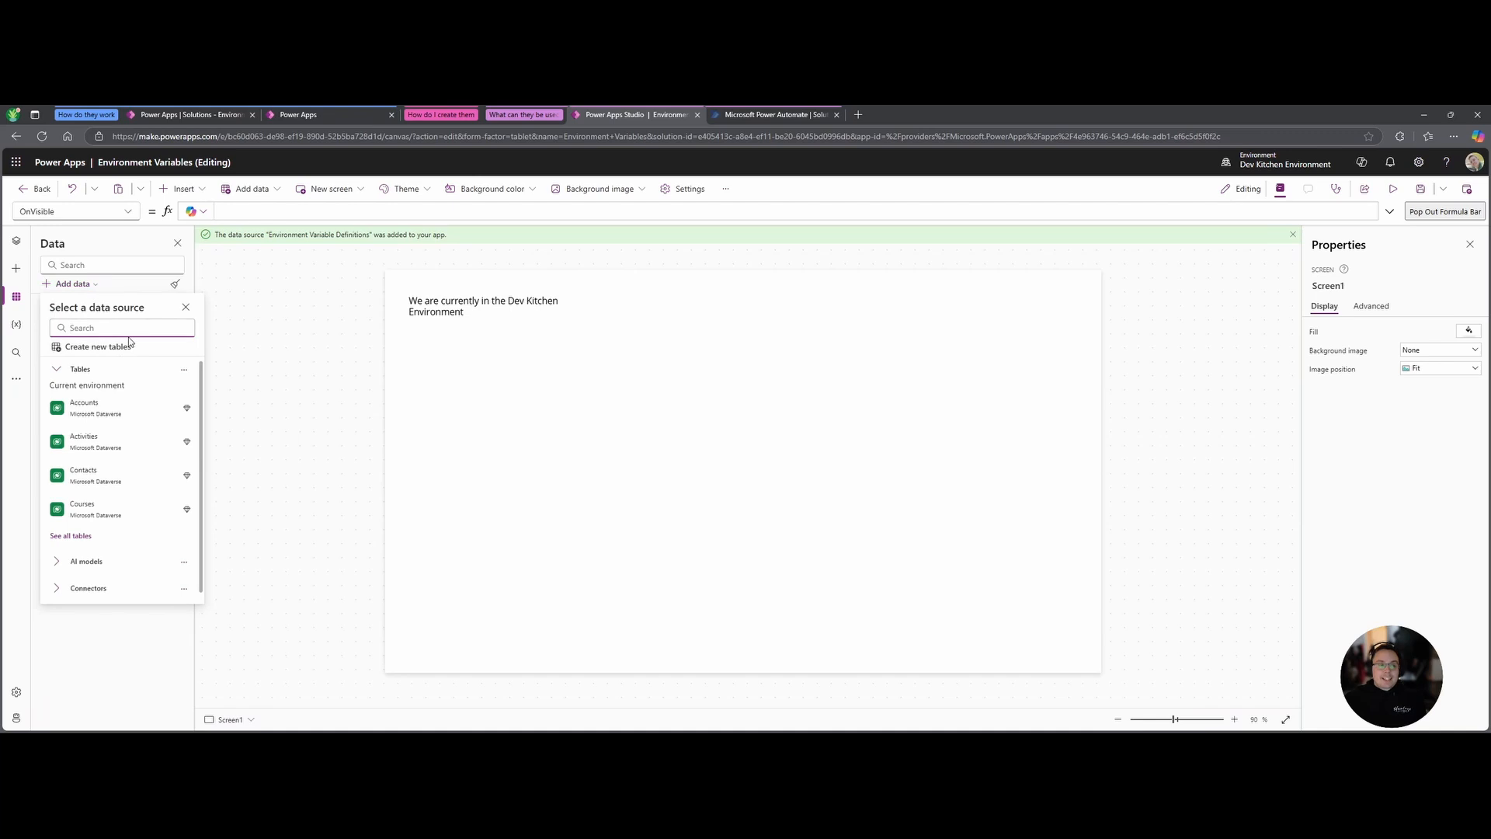
Connect the Answers list from the Dev SharePoint site through the existing SharePoint connection.
type("Sharepoint")
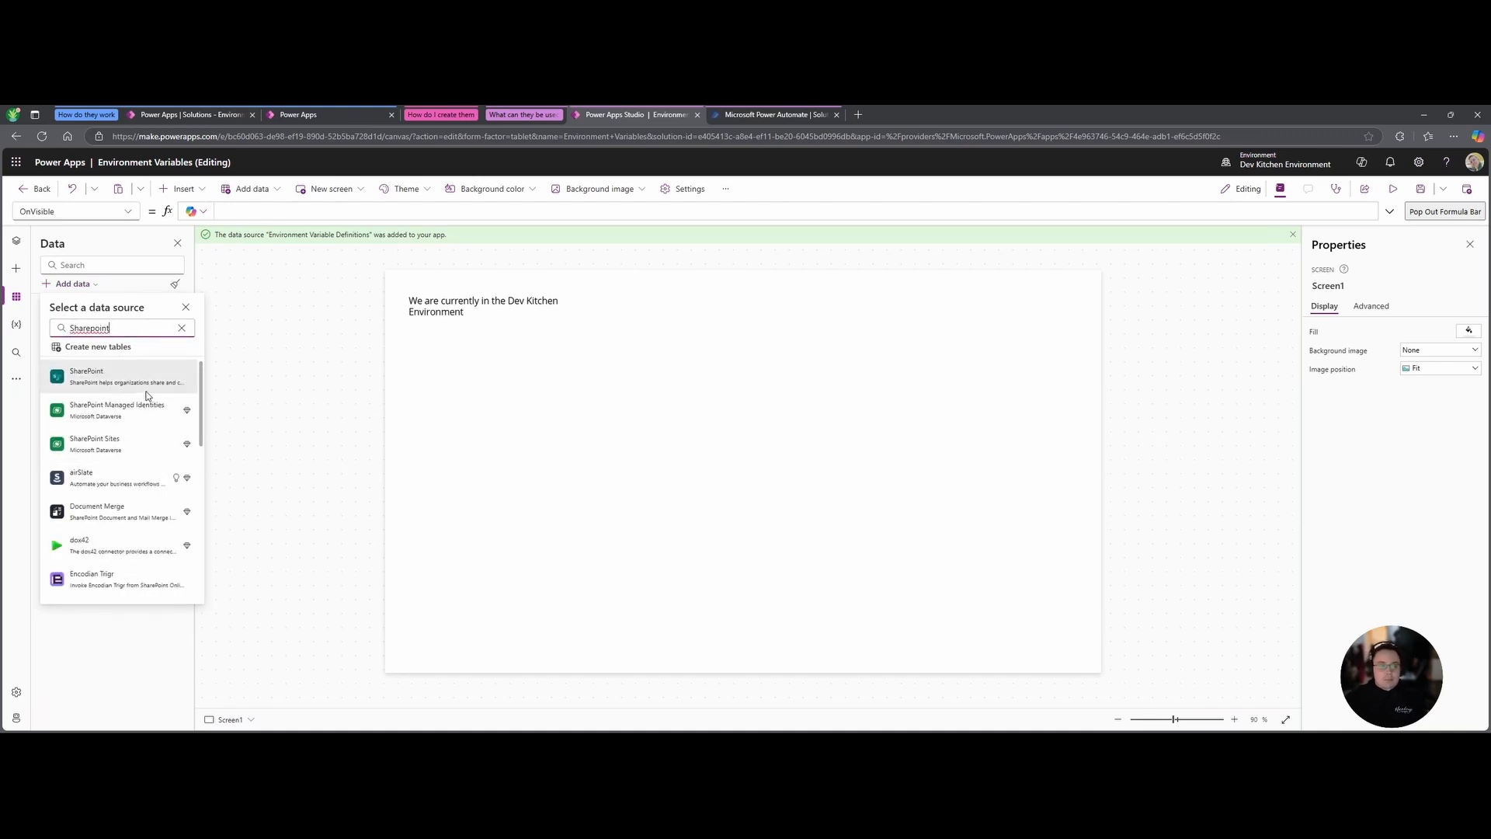
mouse_move(120, 378)
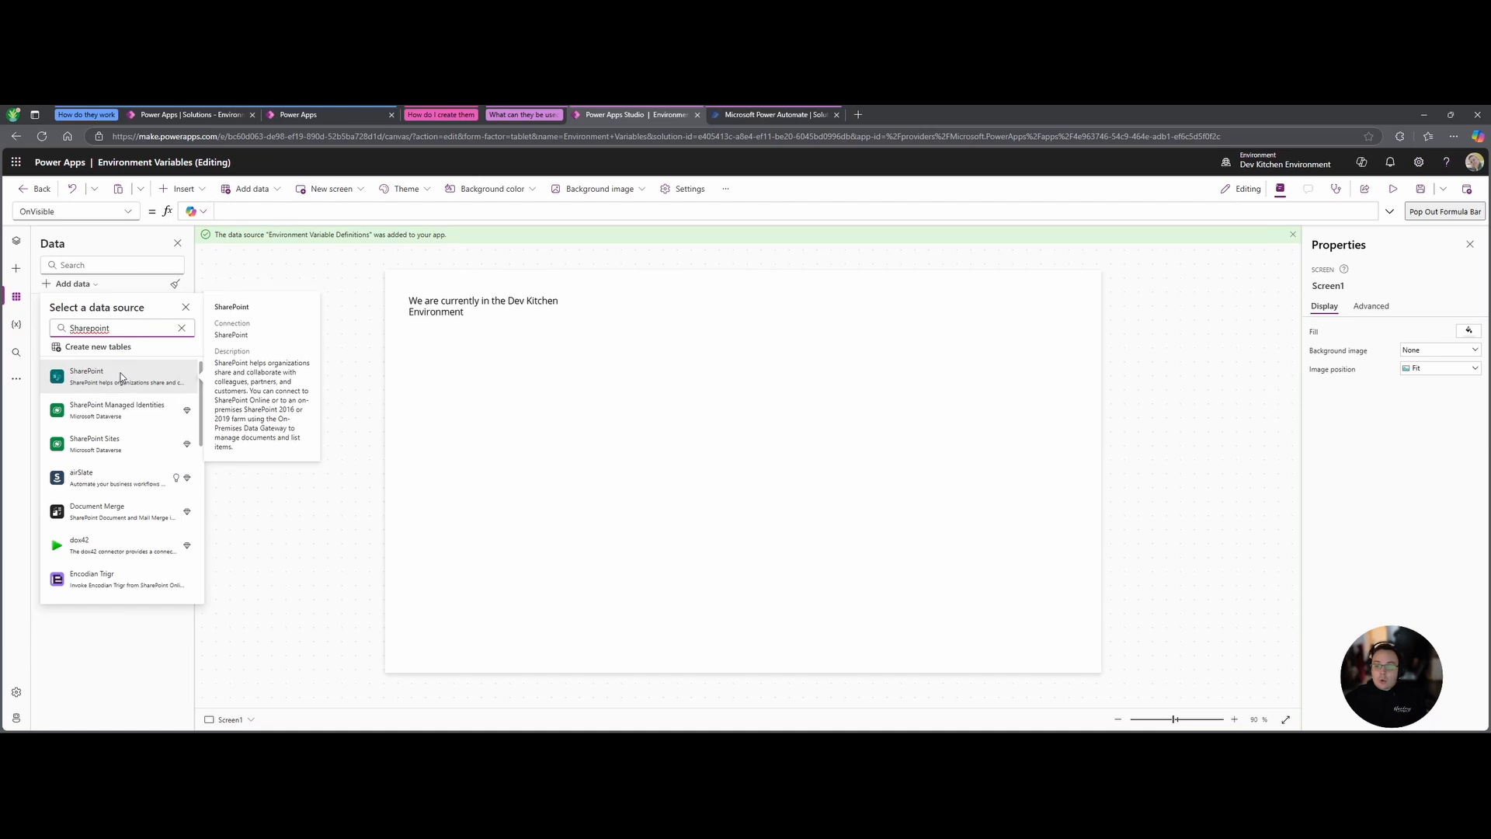
left_click(120, 377)
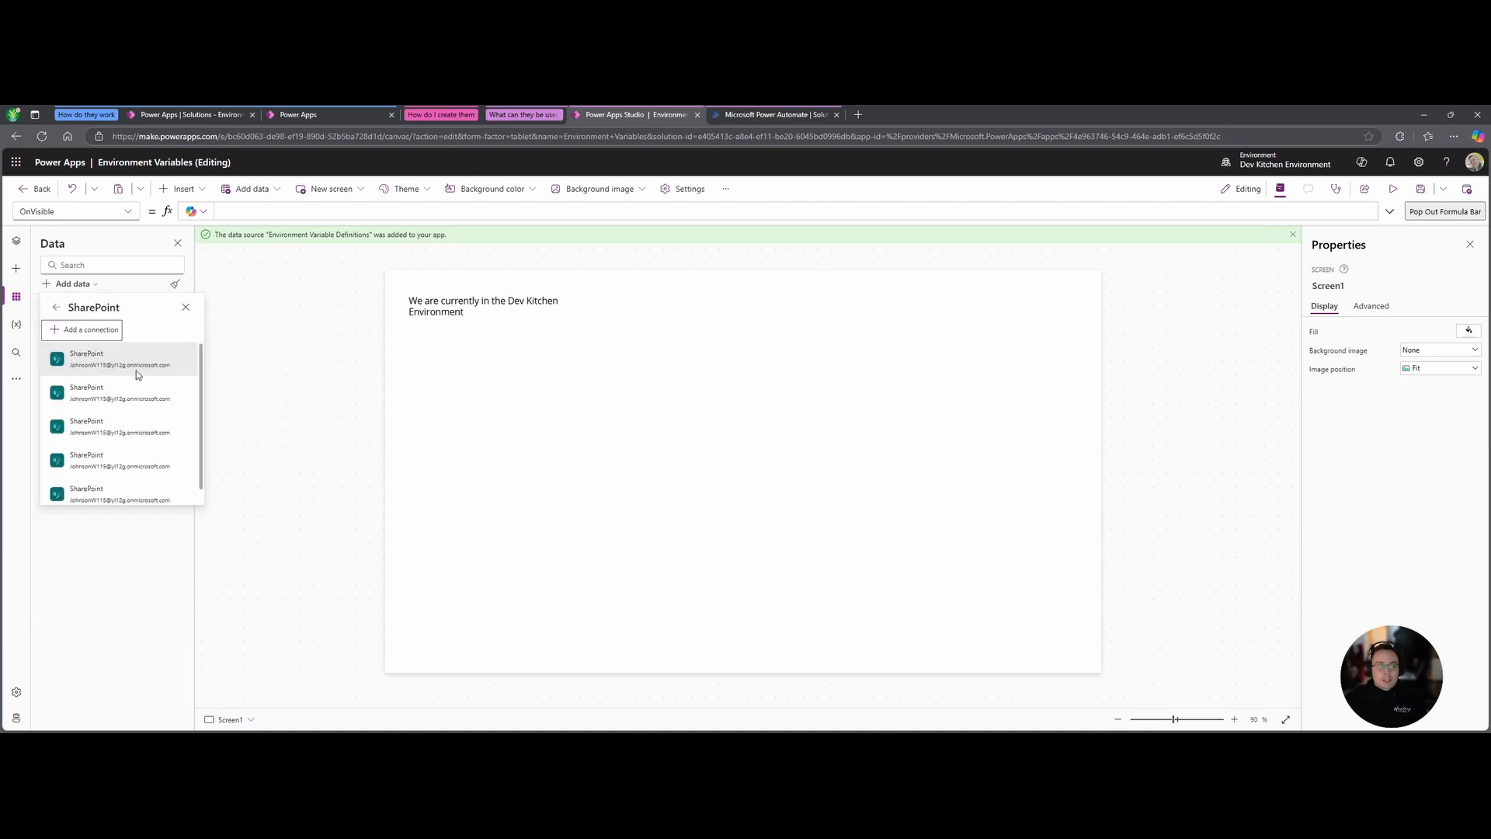
left_click(137, 368)
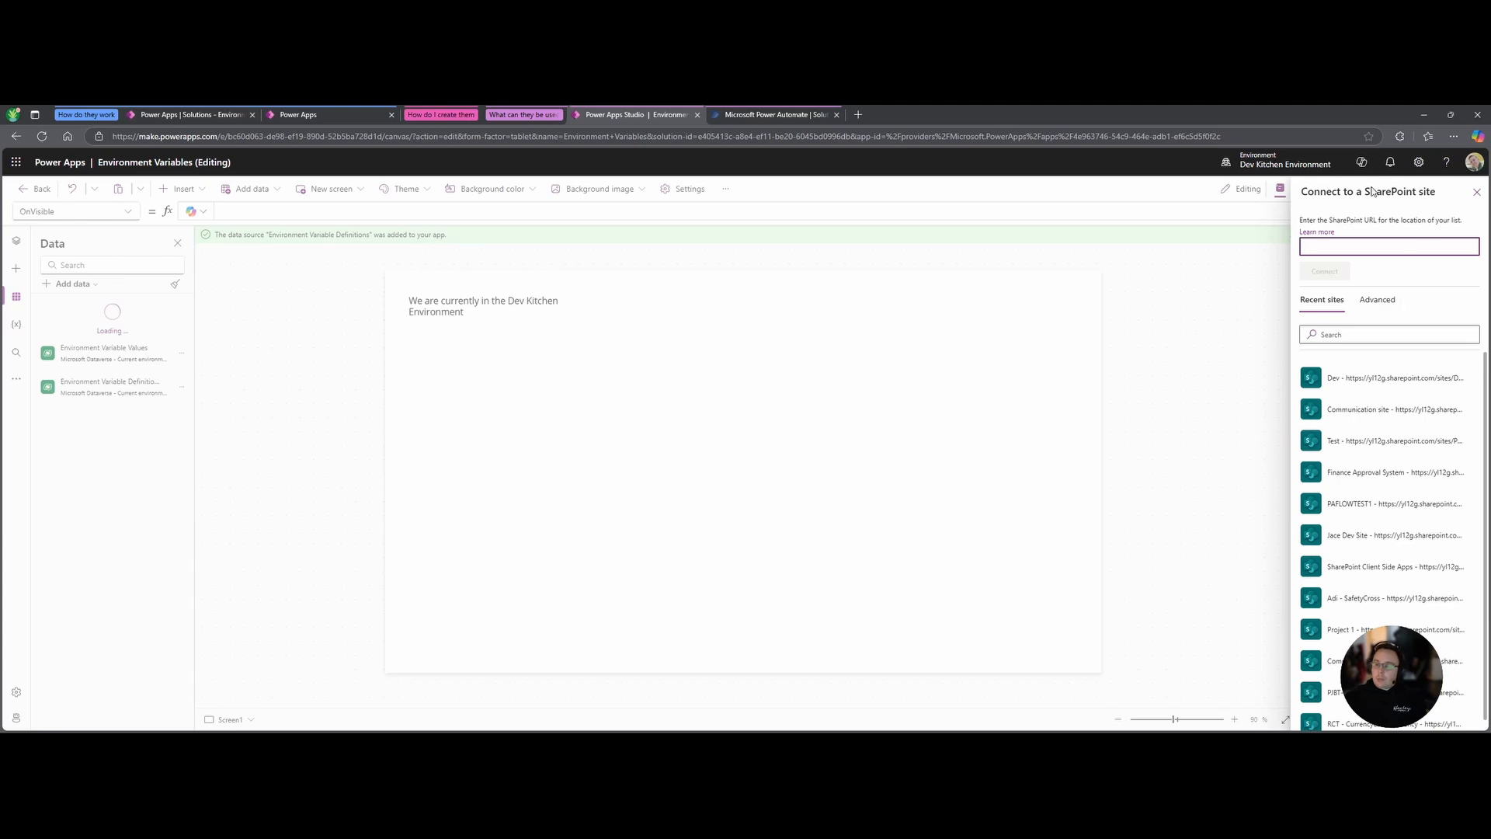
left_click(1345, 380)
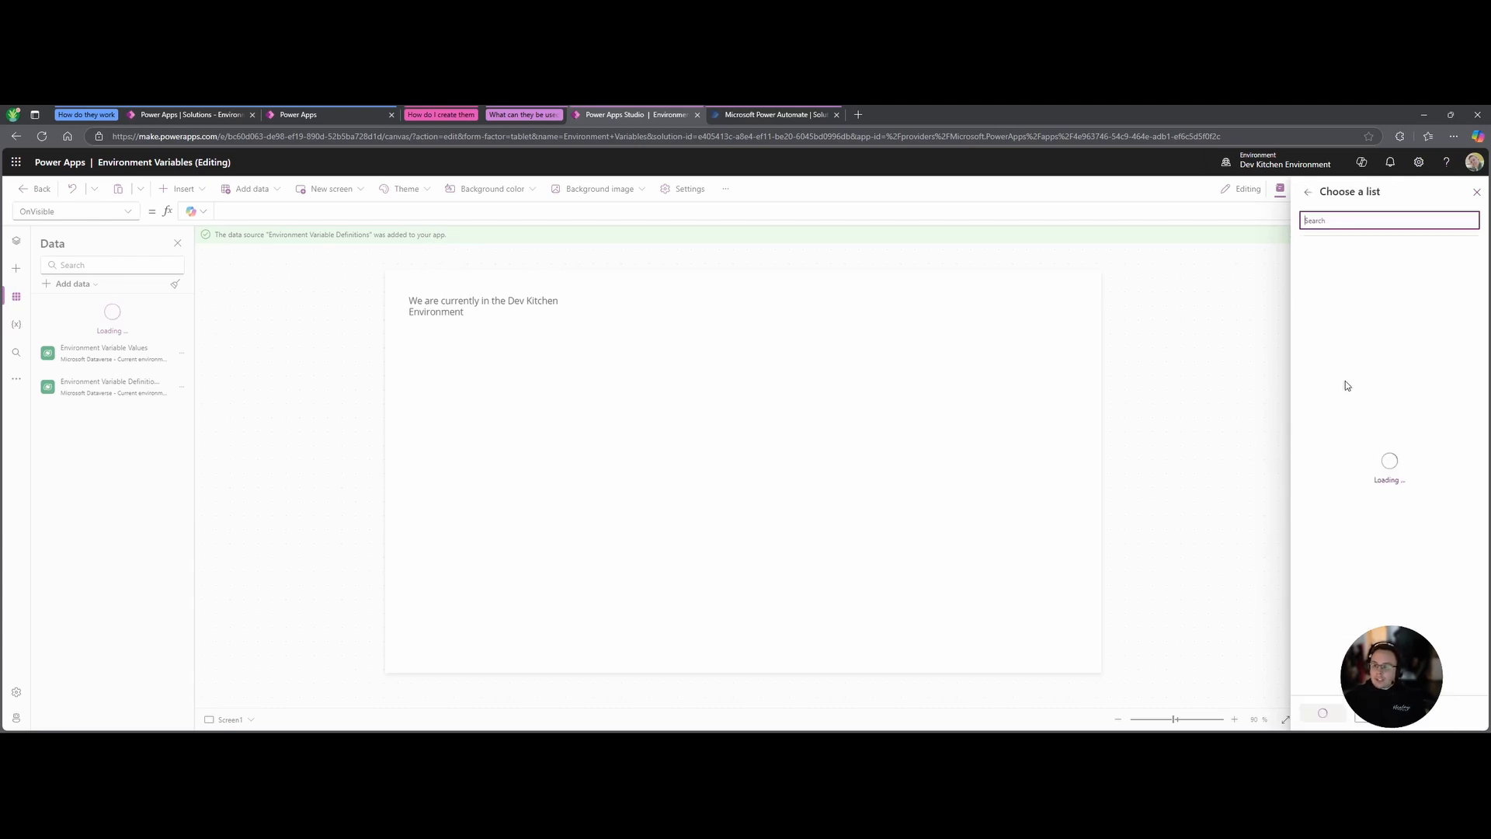
left_click(1334, 272)
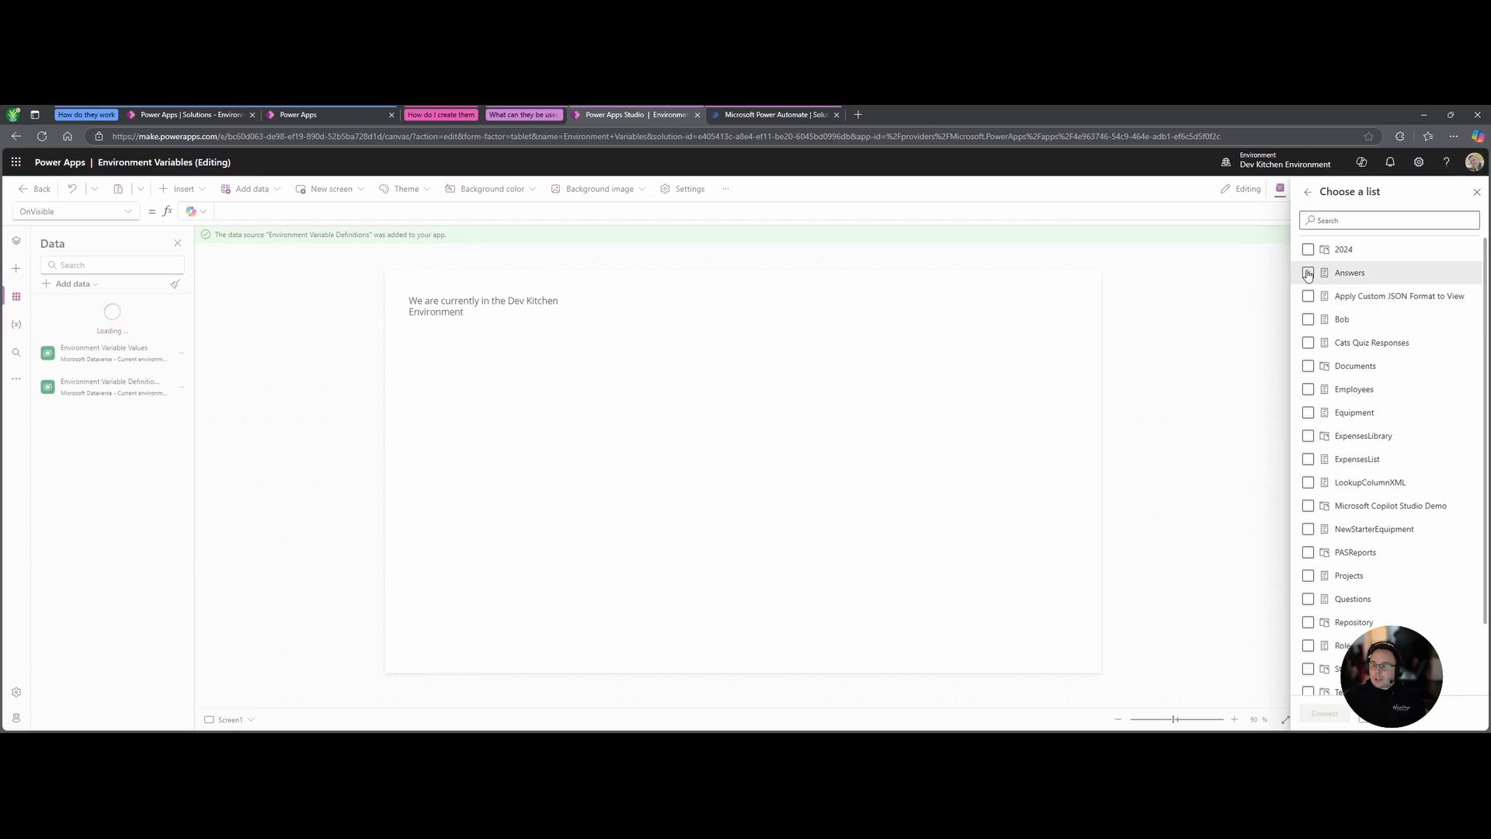
left_click(1326, 714)
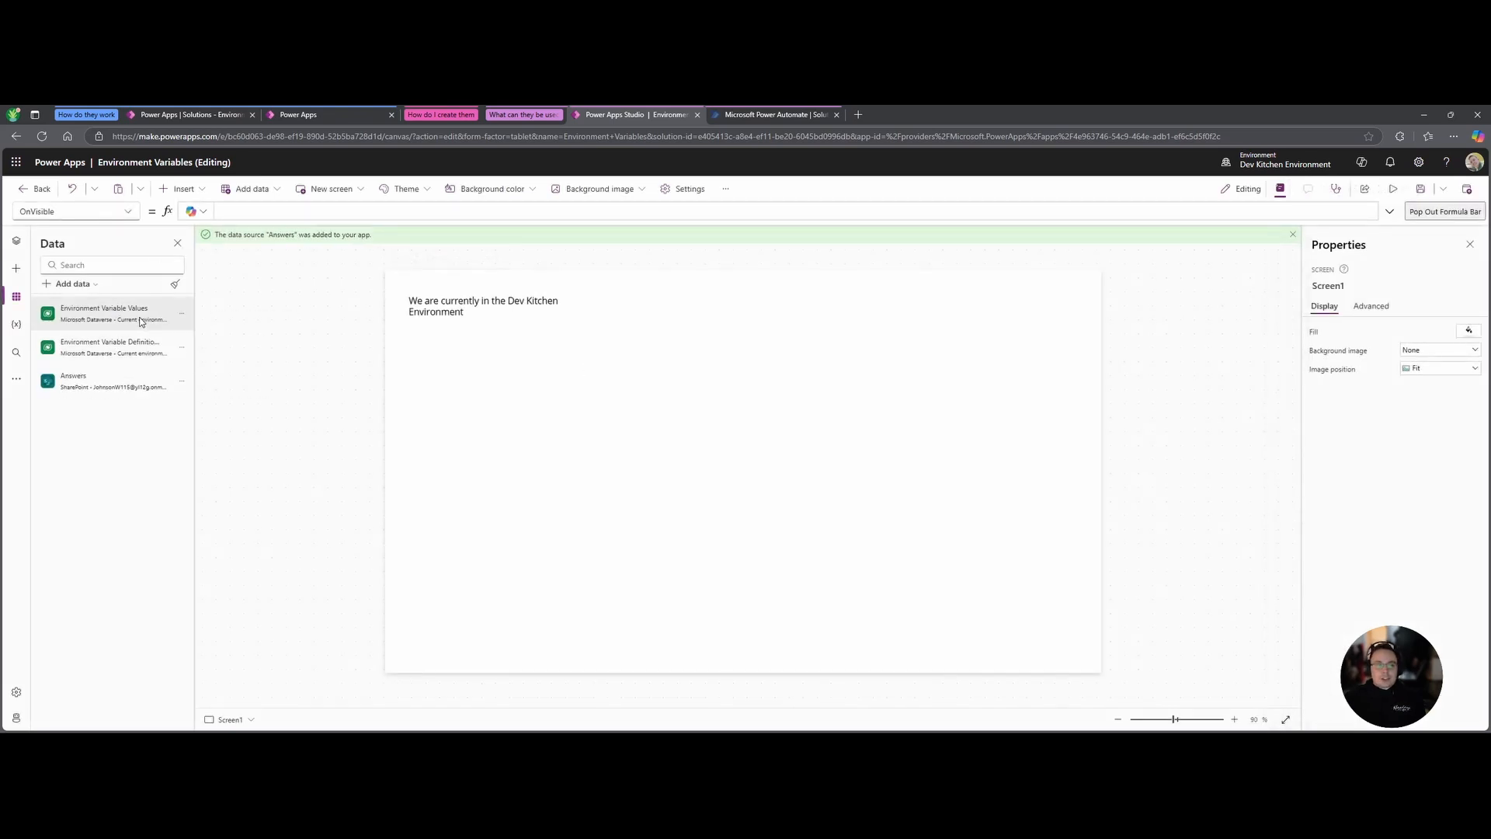
left_click(182, 383)
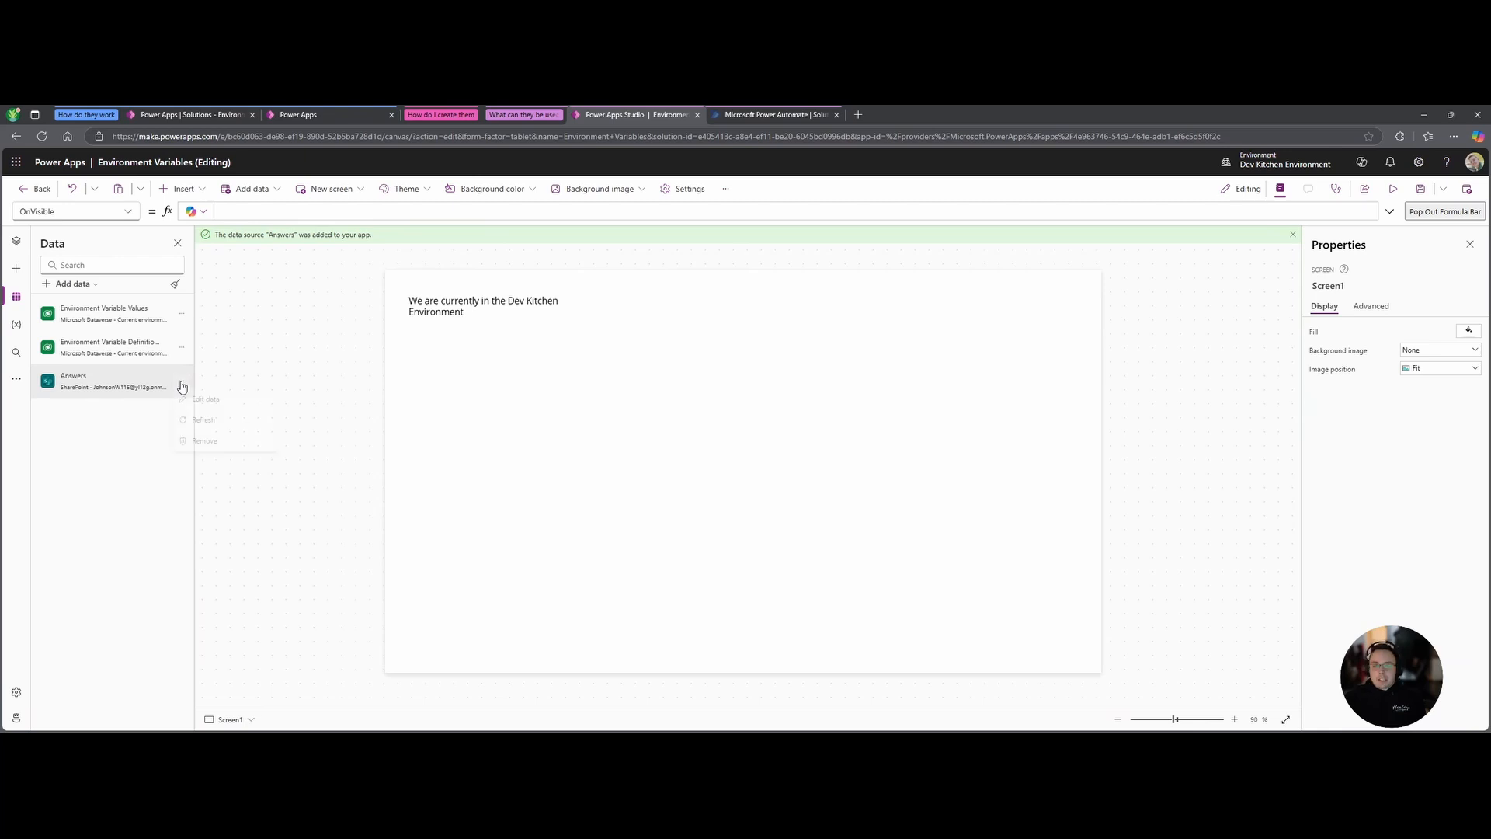
Remove the Answers data source and start adding SharePoint data via the existing connection.
left_click(194, 447)
left_click(91, 287)
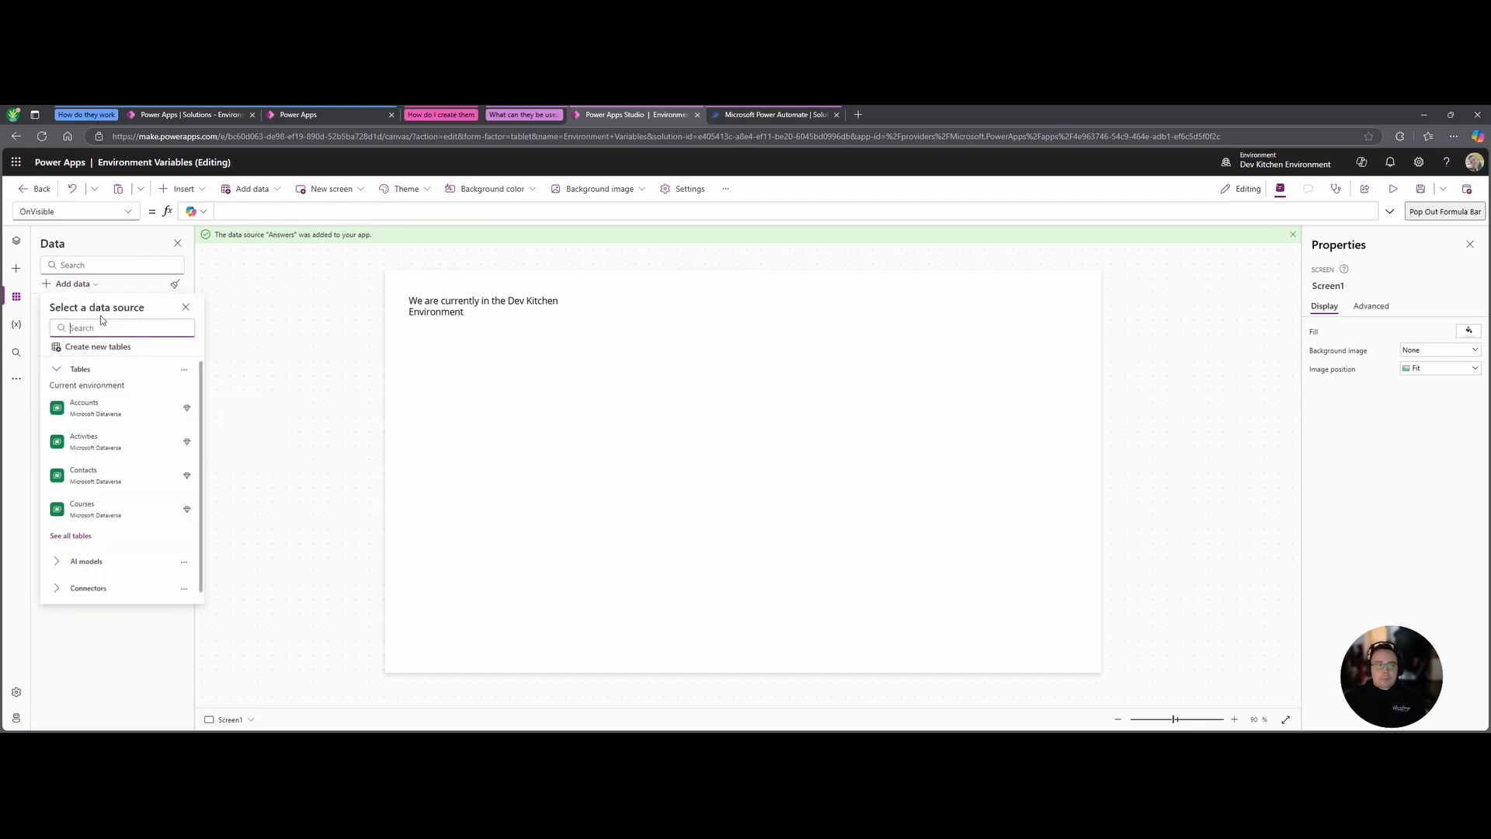
type("Sharepoint")
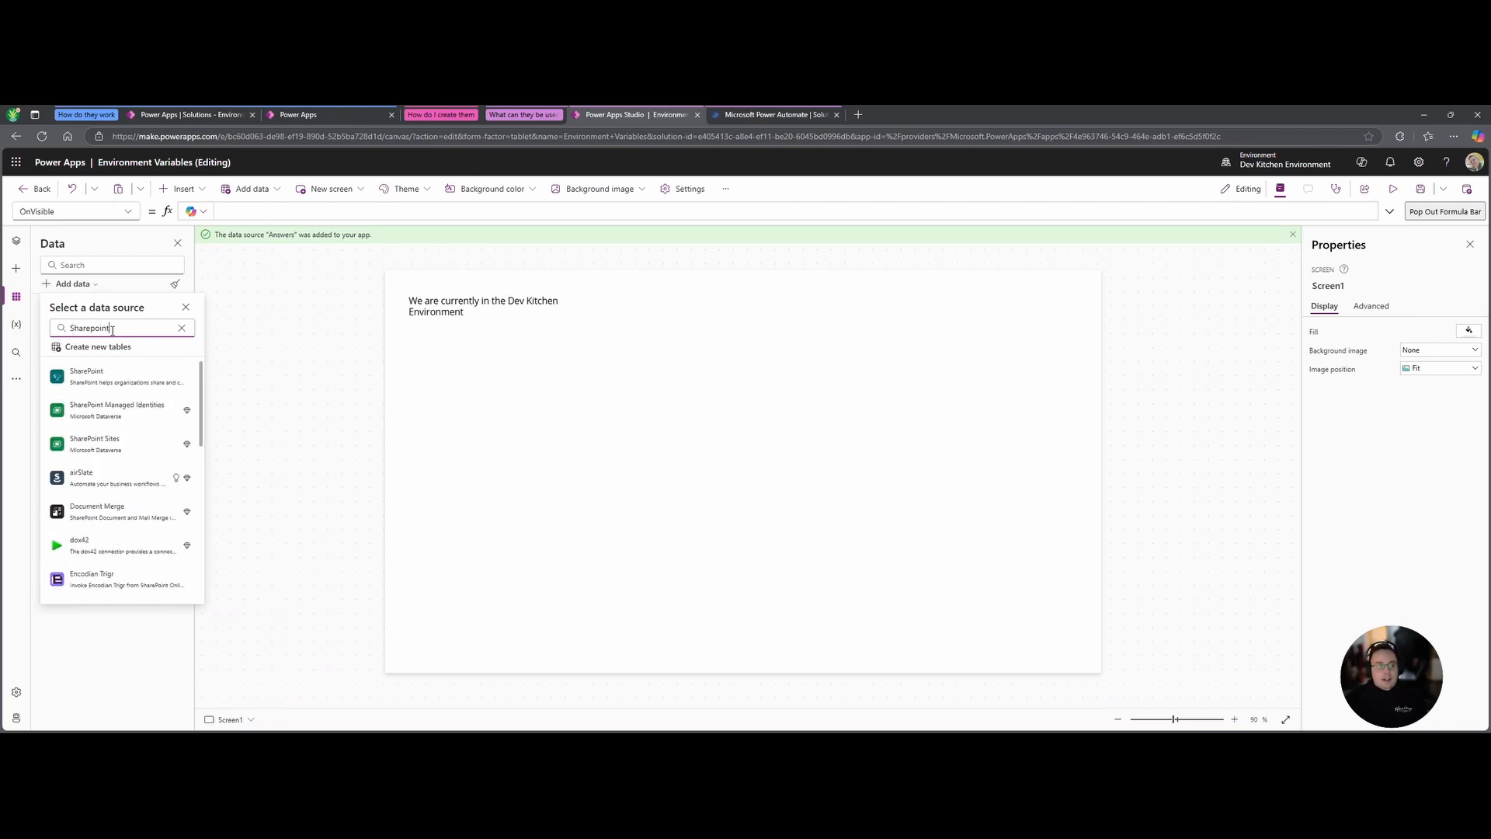
left_click(117, 376)
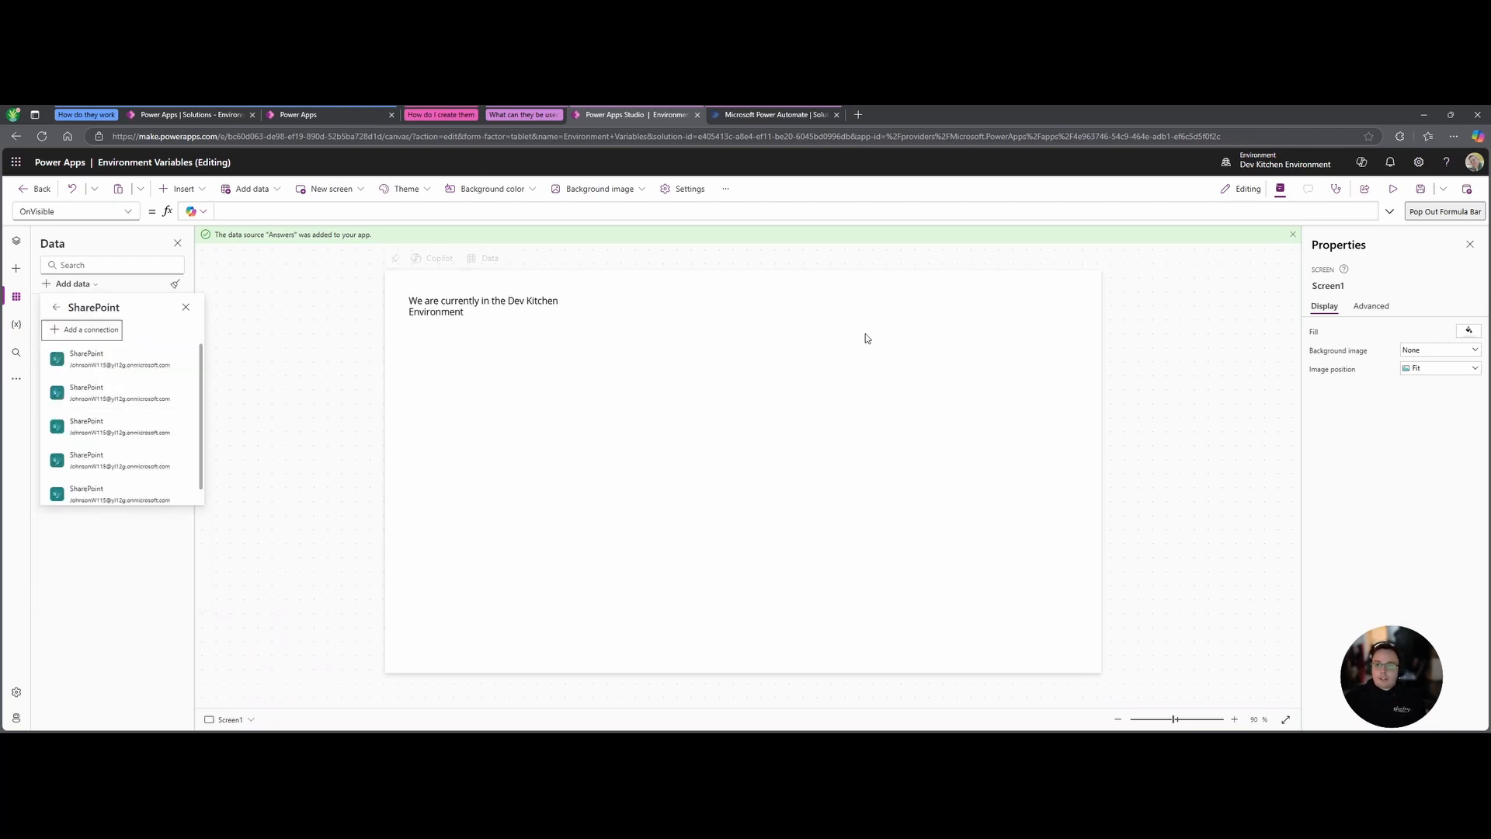
left_click(148, 355)
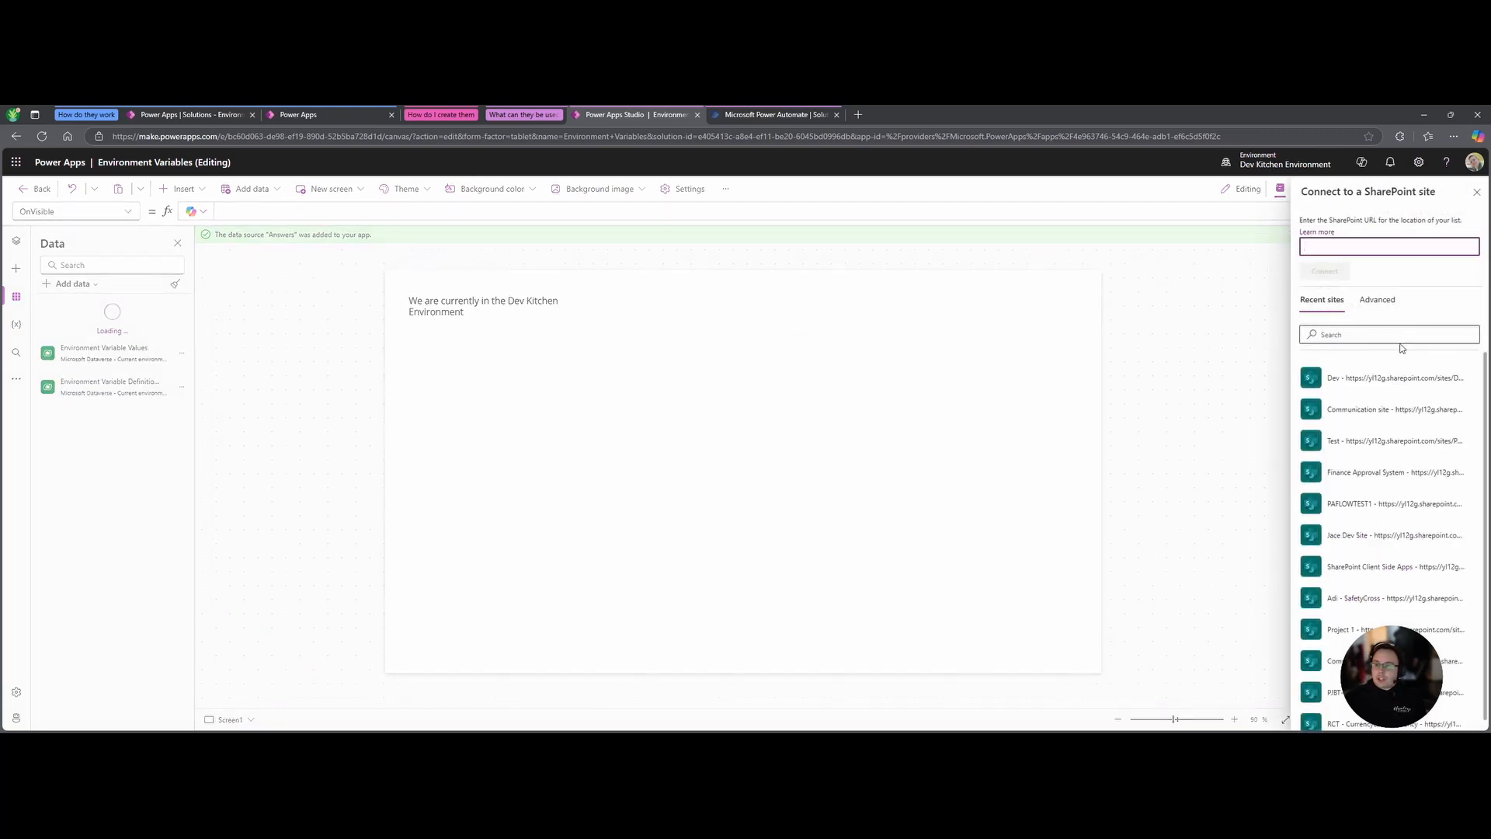
Connect the SharePoint List using the SharePoint Site and SharePoint List environment variables.
left_click(1383, 302)
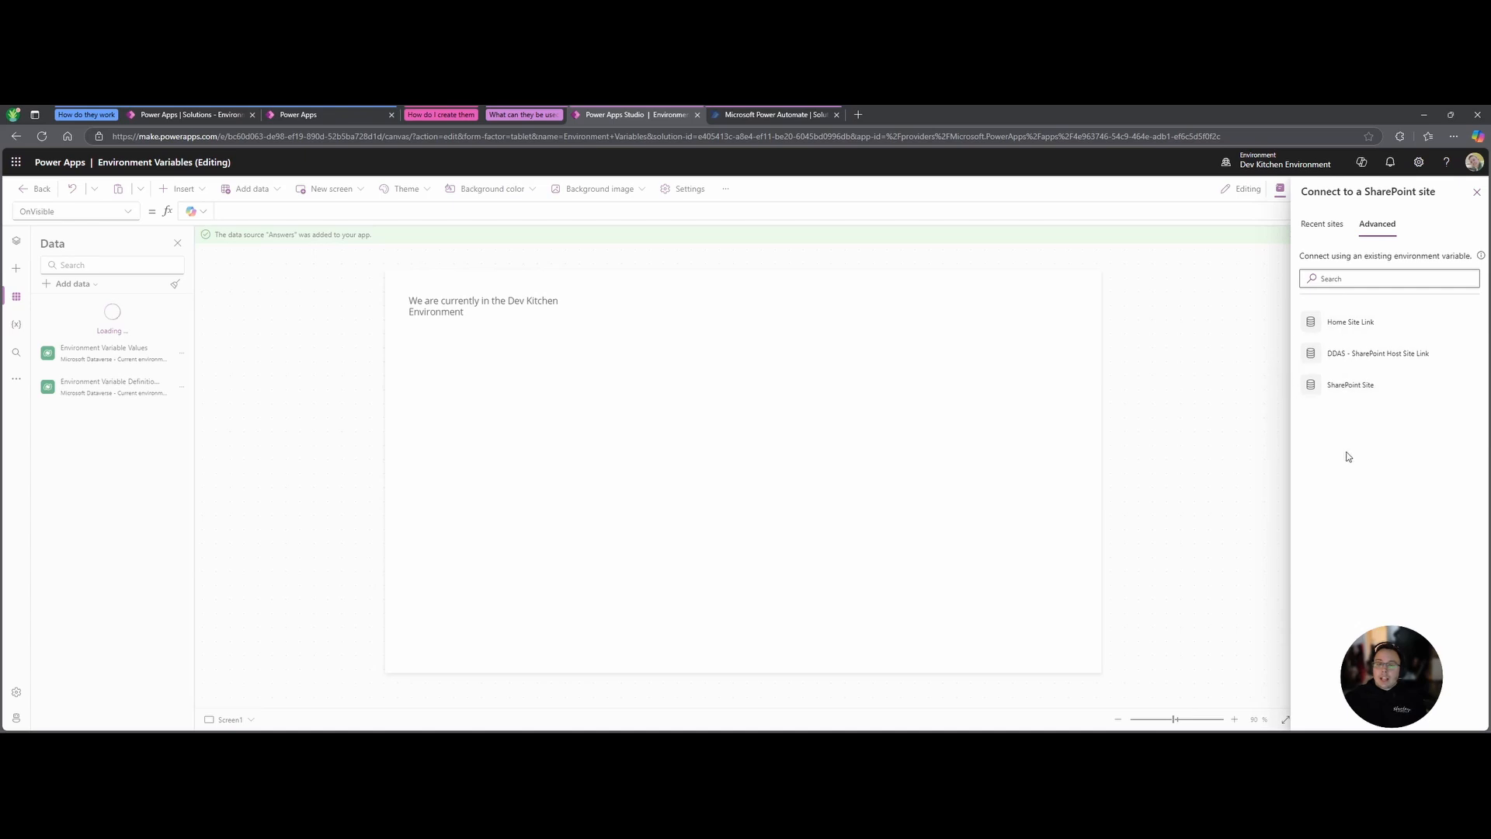
left_click(1357, 394)
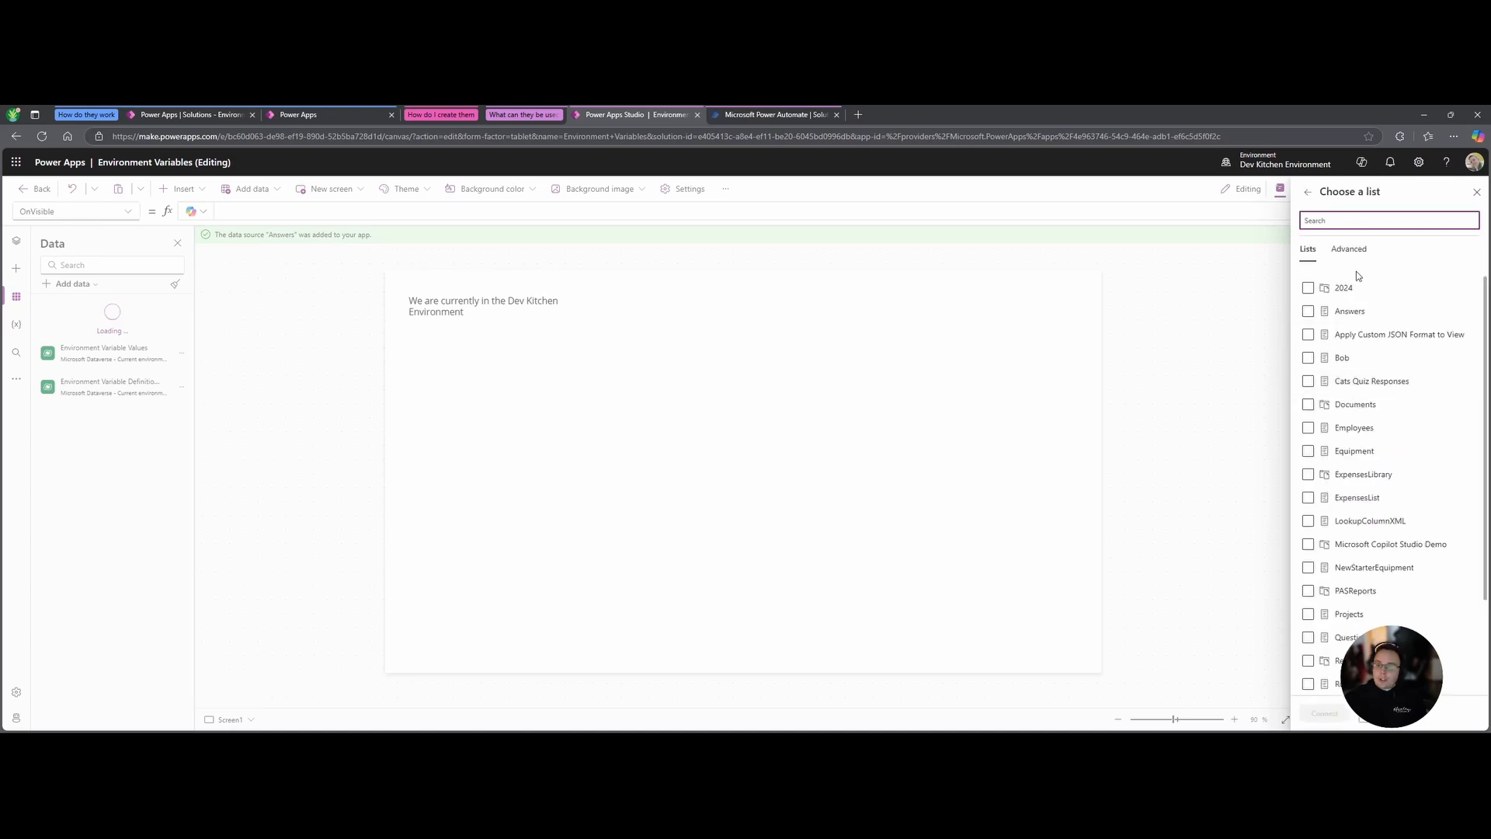
left_click(1351, 250)
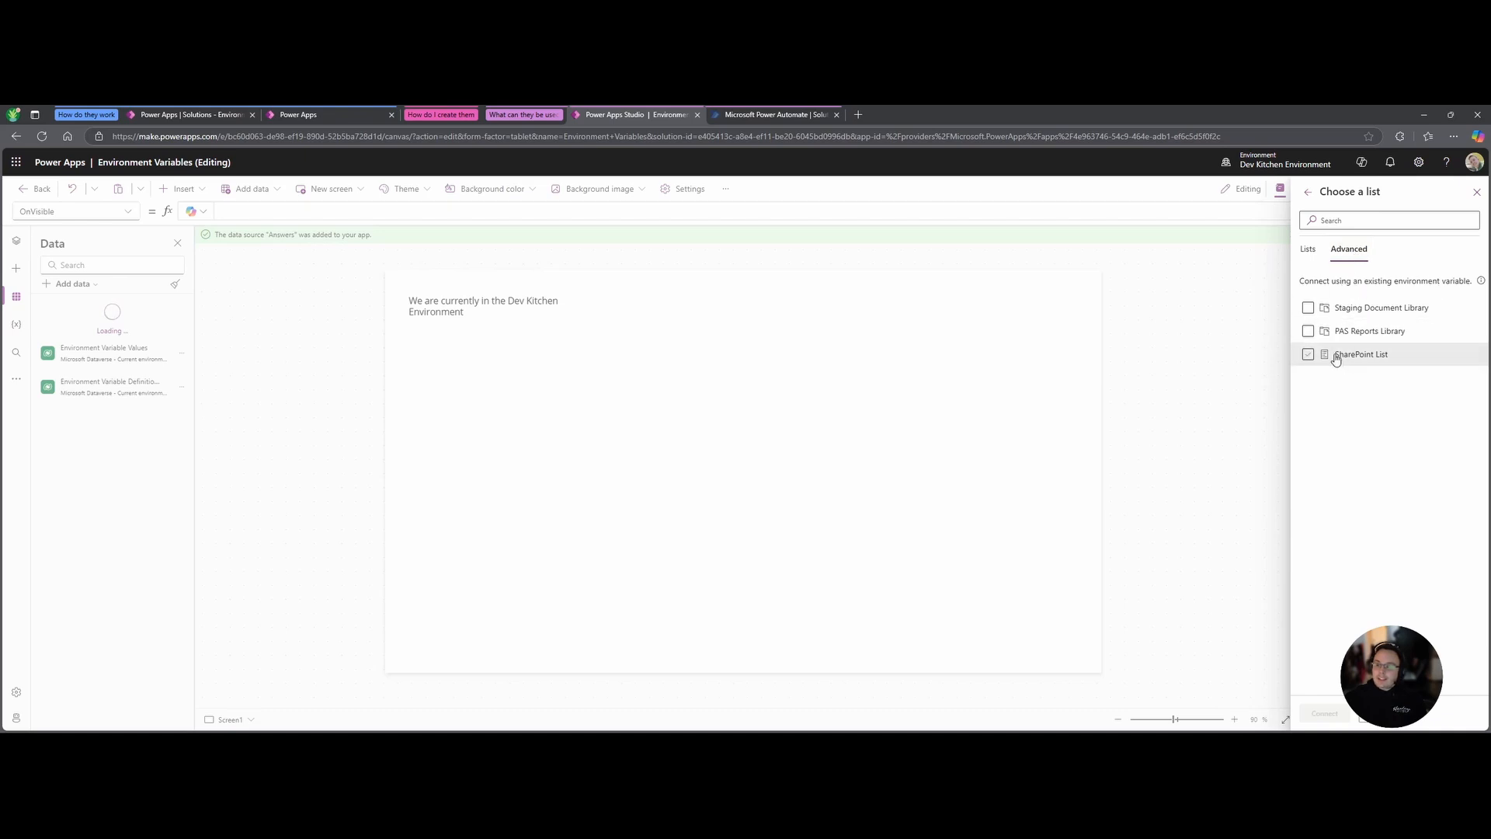
left_click(1309, 355)
left_click(1320, 713)
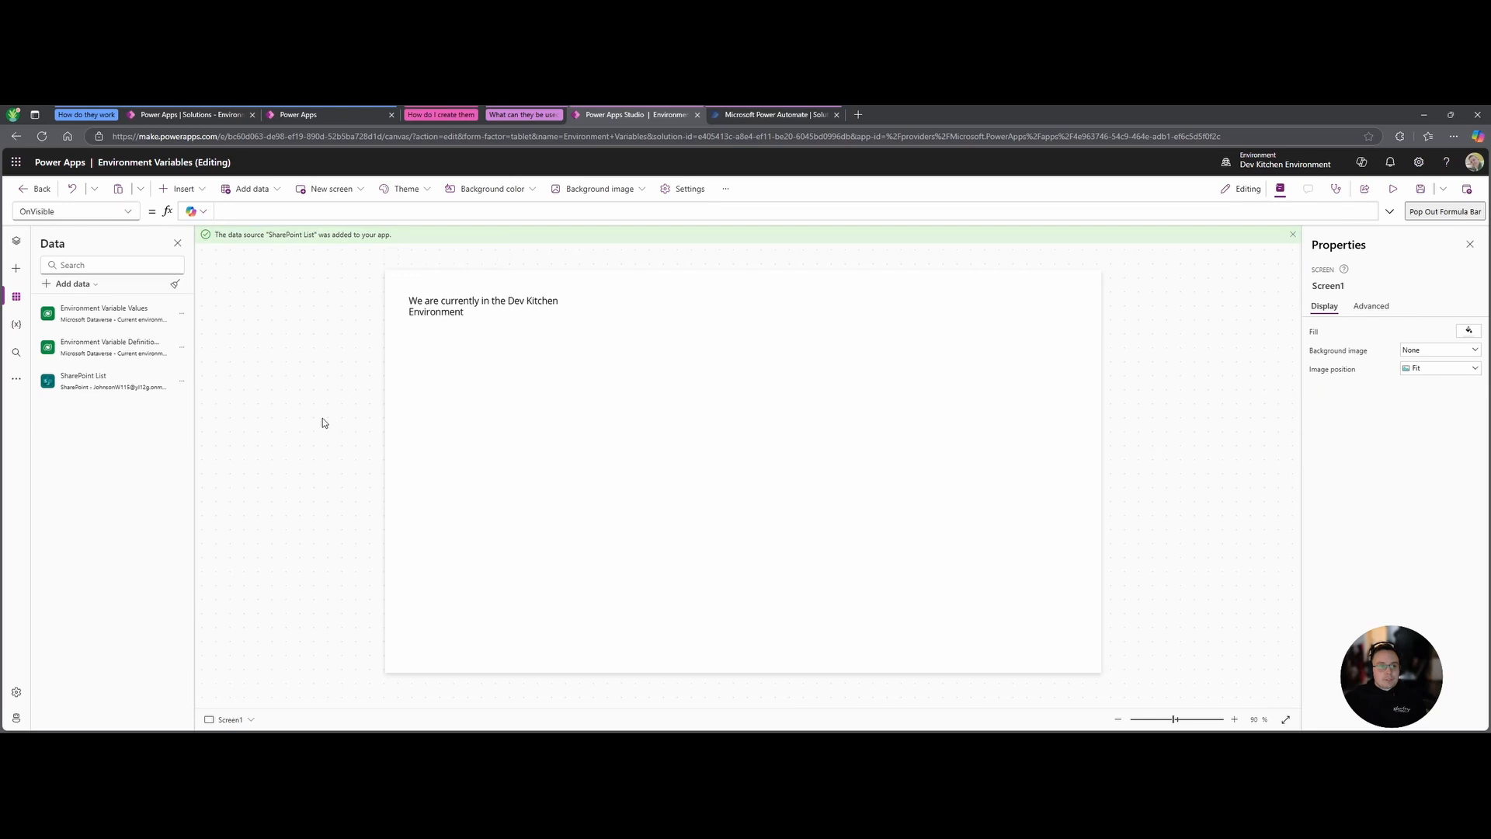
mouse_move(100, 384)
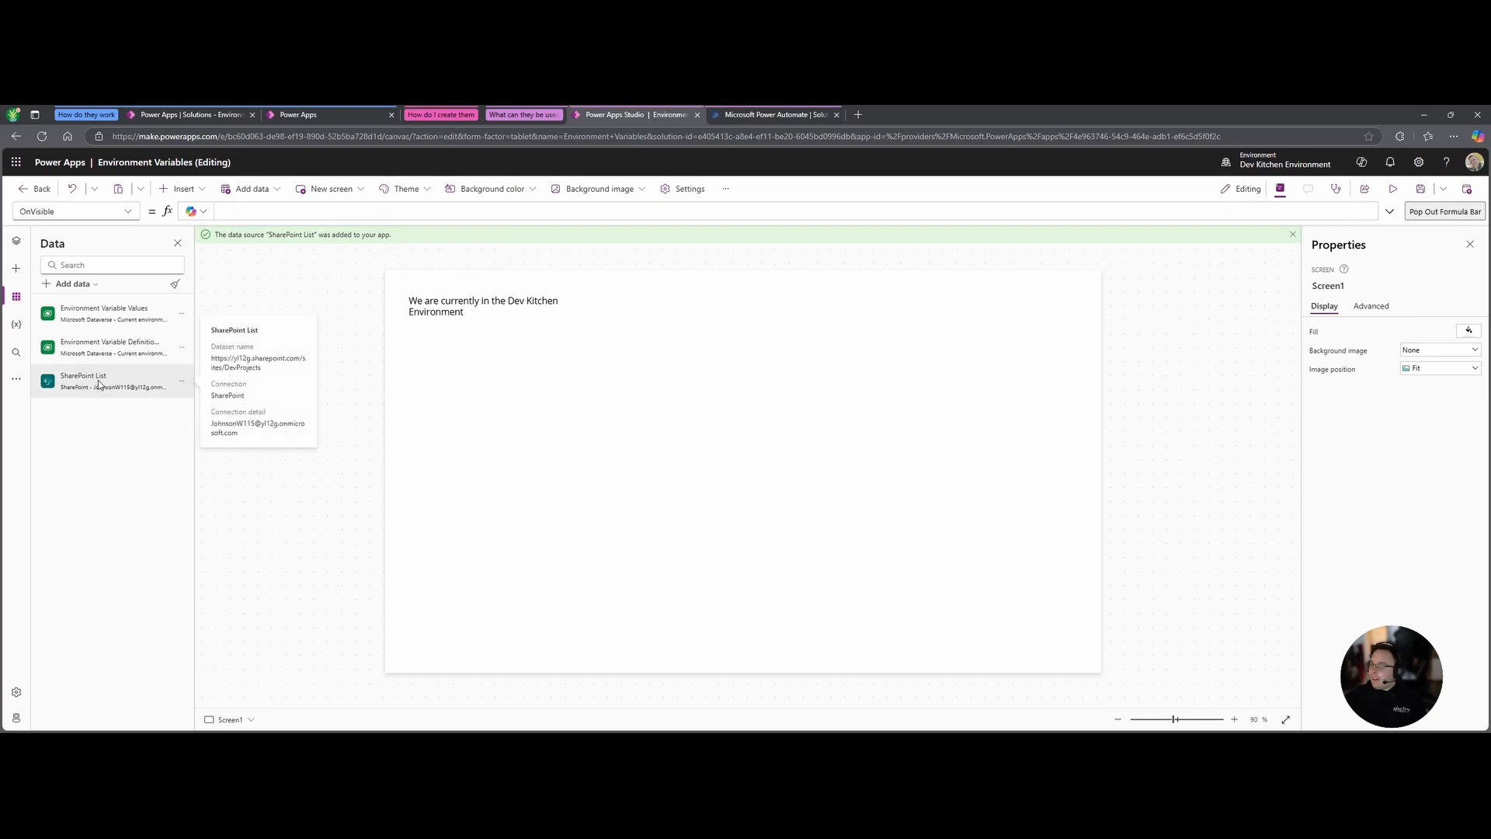
Insert a vertical gallery bound to the SharePoint List data source.
left_click(506, 430)
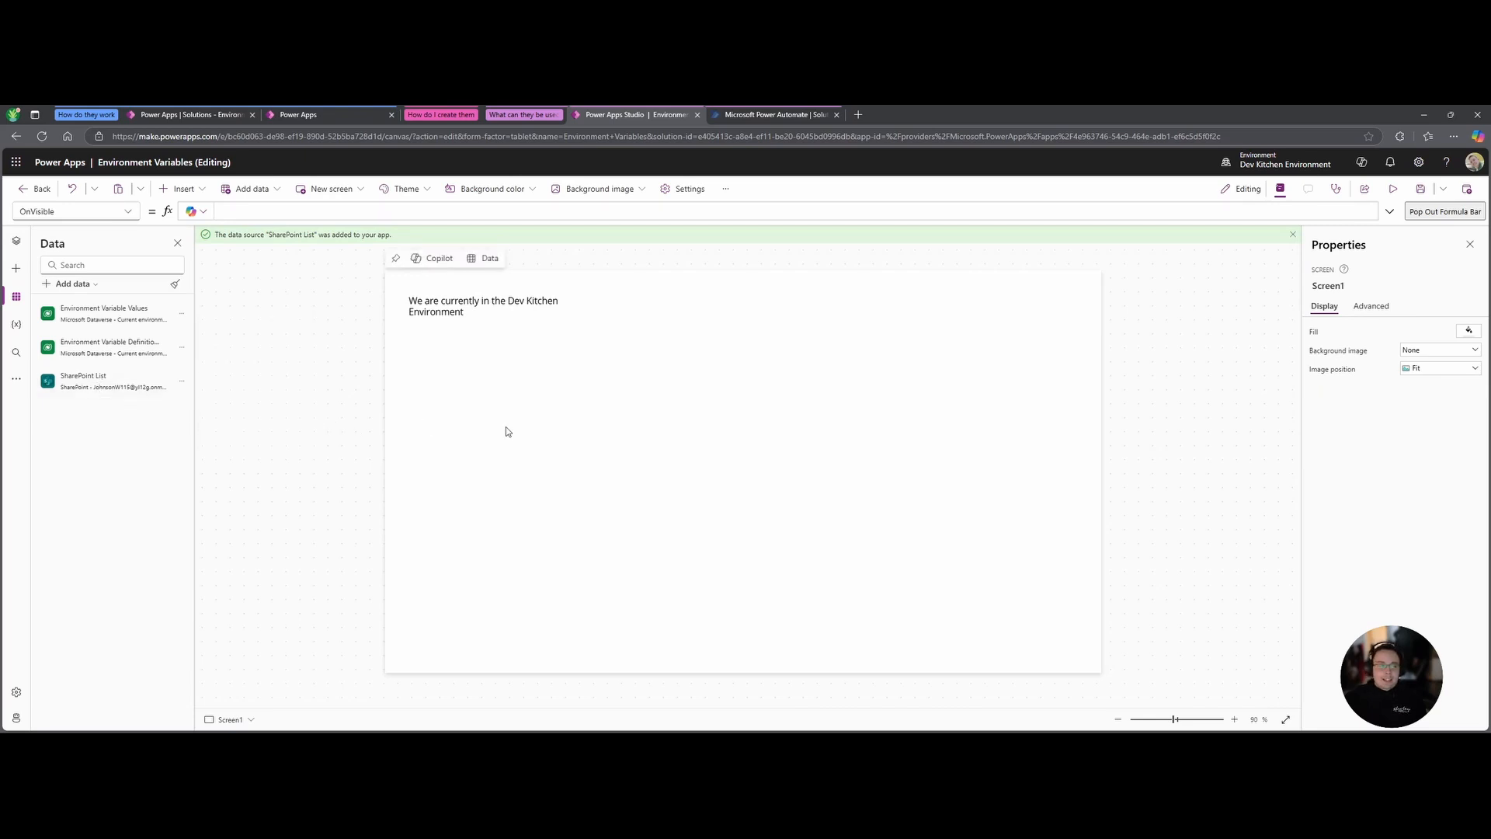
left_click(180, 189)
type("Gallery")
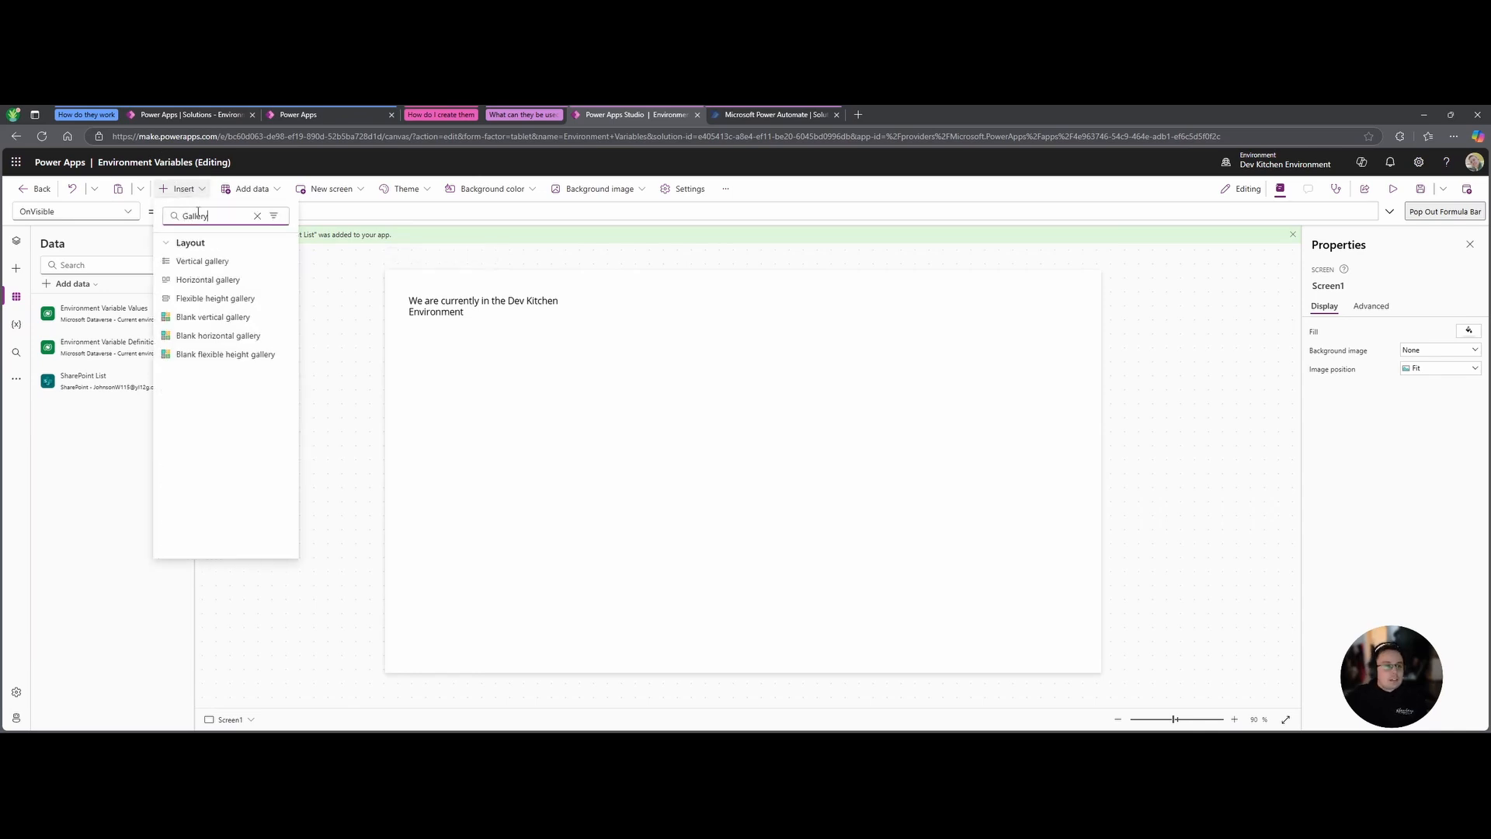
left_click(216, 264)
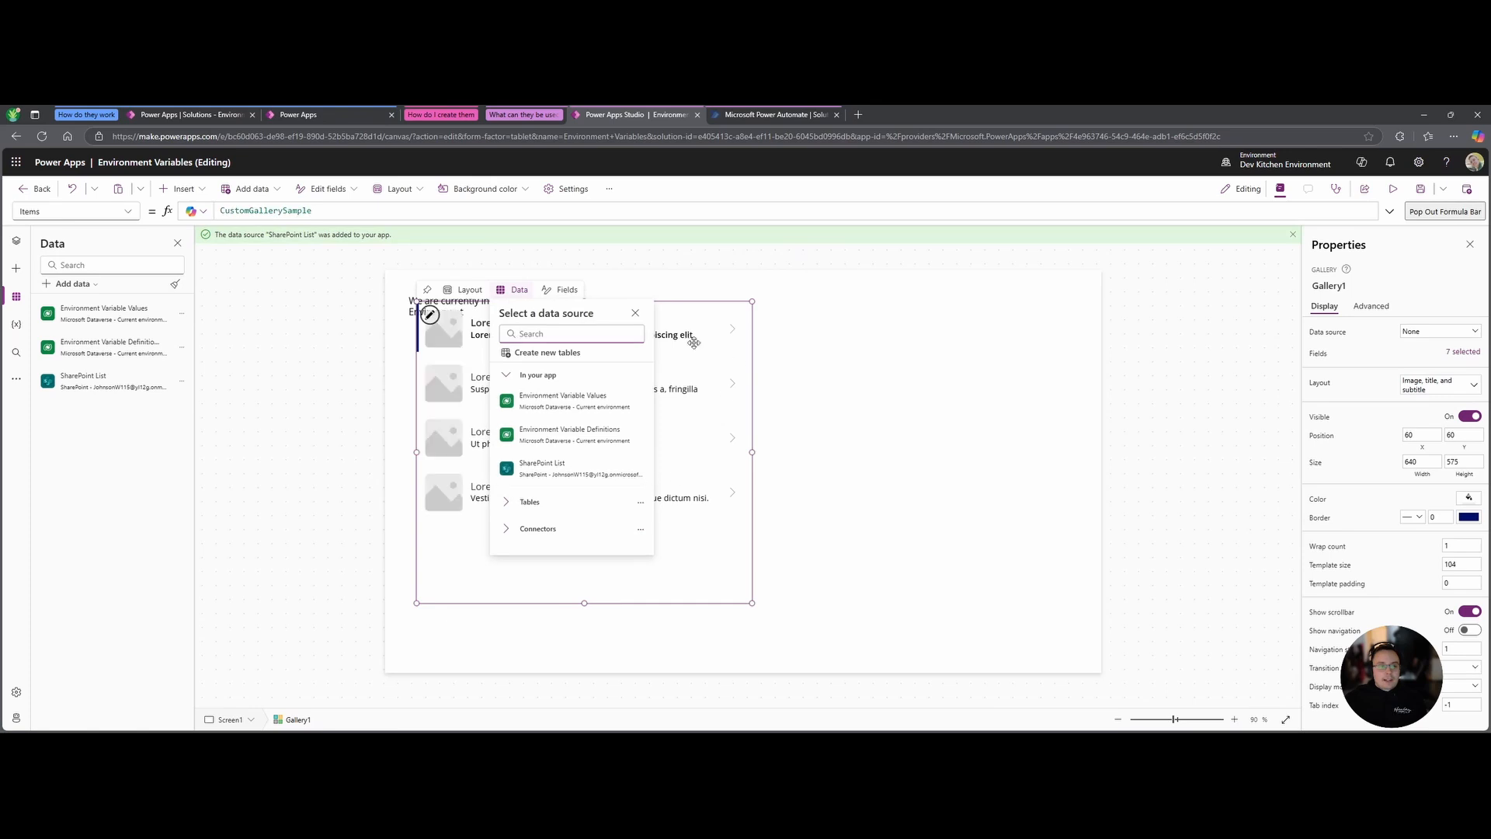
left_click(598, 470)
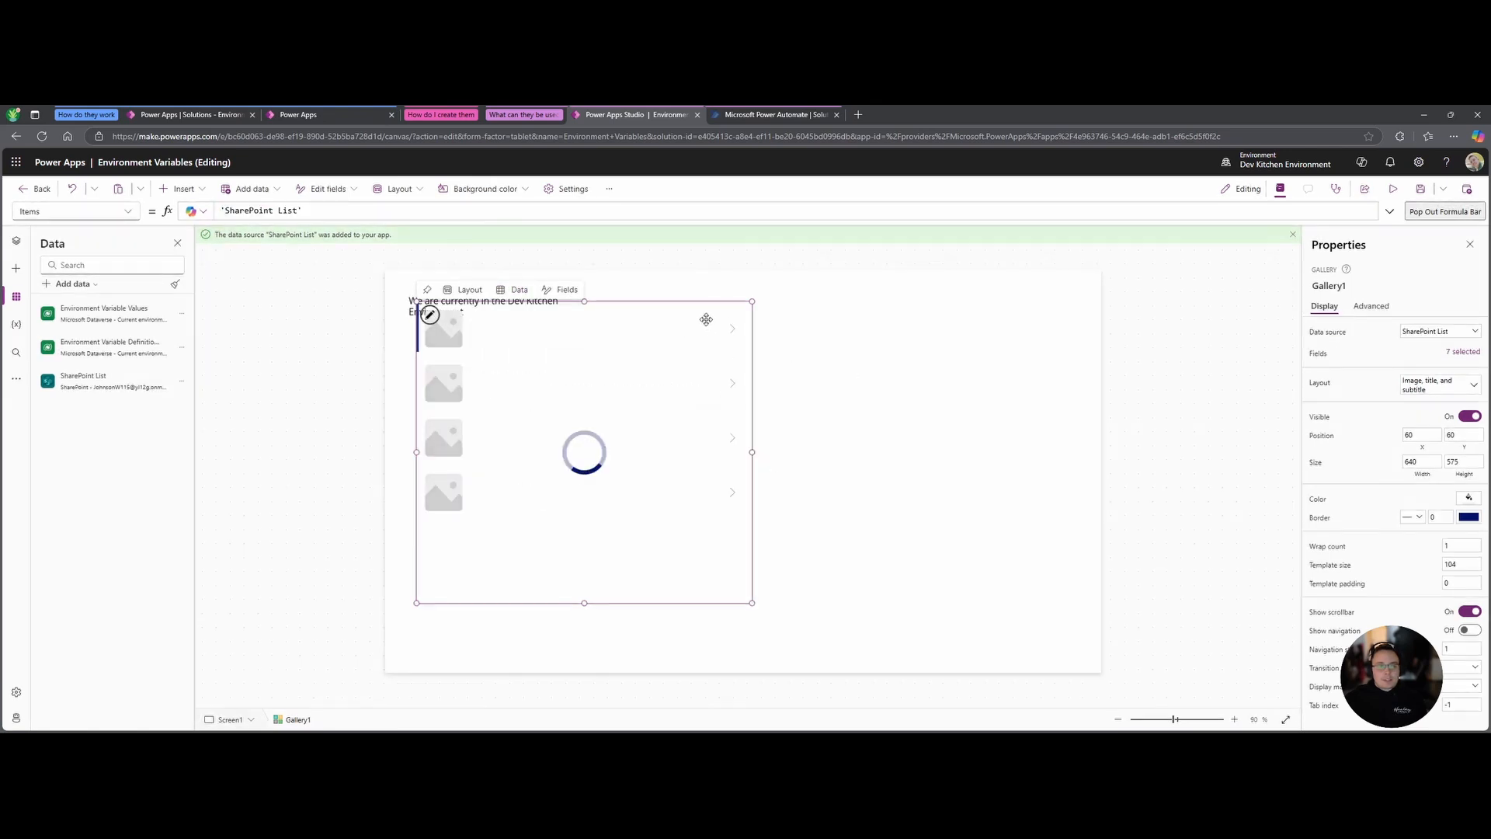
left_click(728, 327)
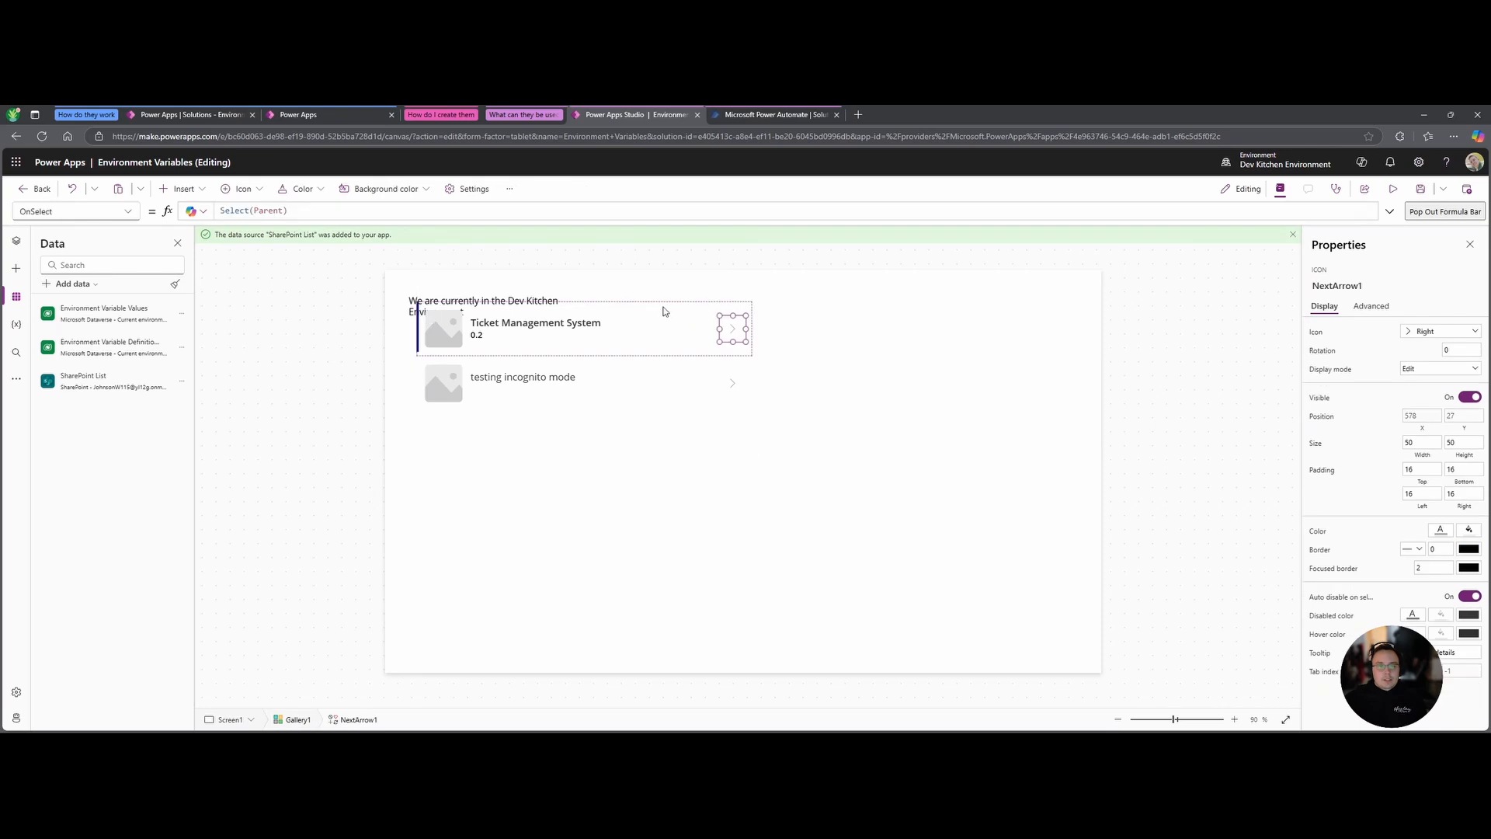
left_click(666, 310)
left_click(622, 545)
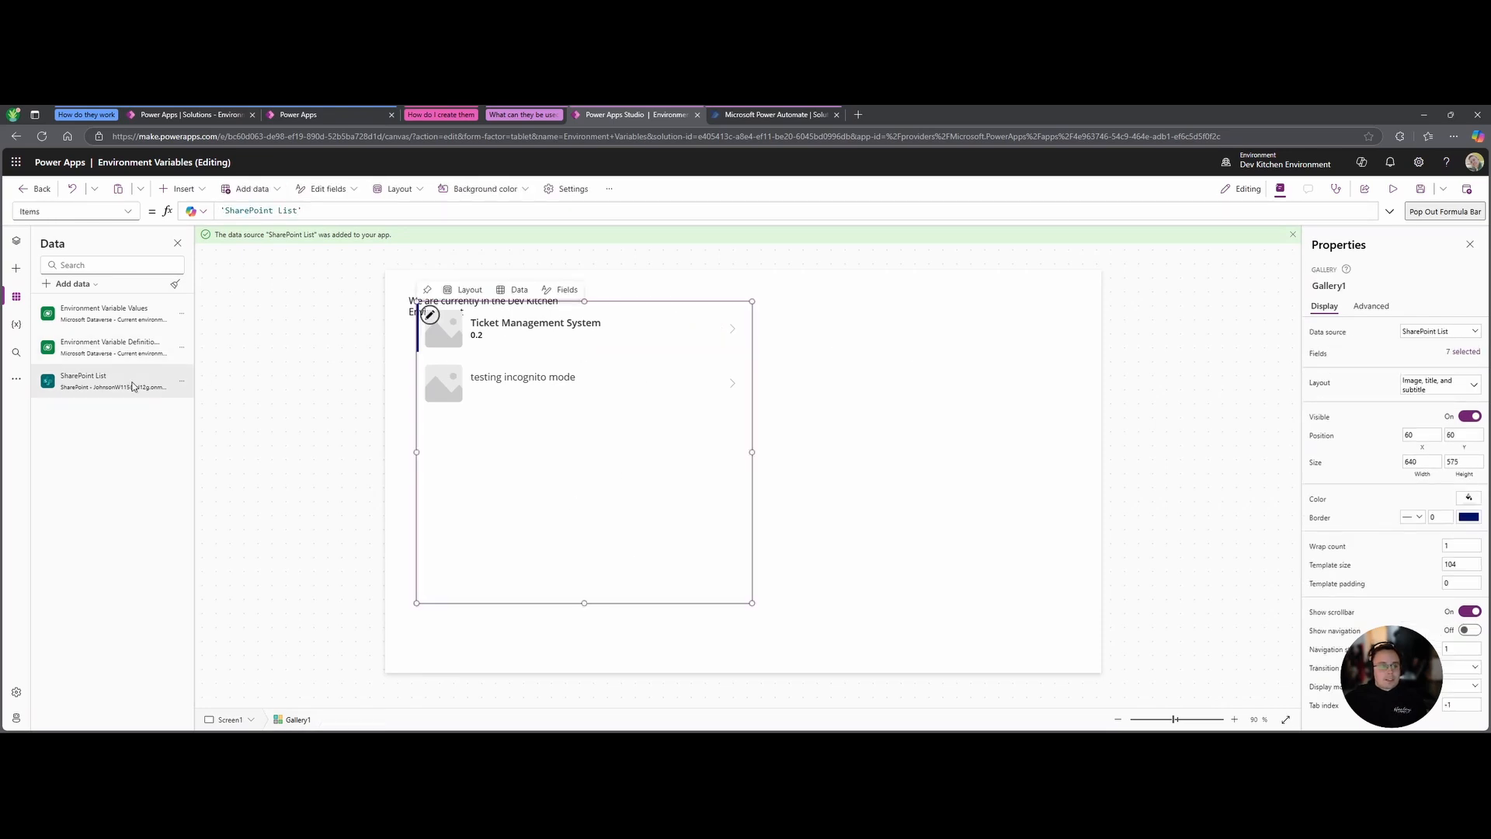
Open the source SharePoint list in a new tab to check its items, then close it.
left_click(181, 380)
left_click(214, 404)
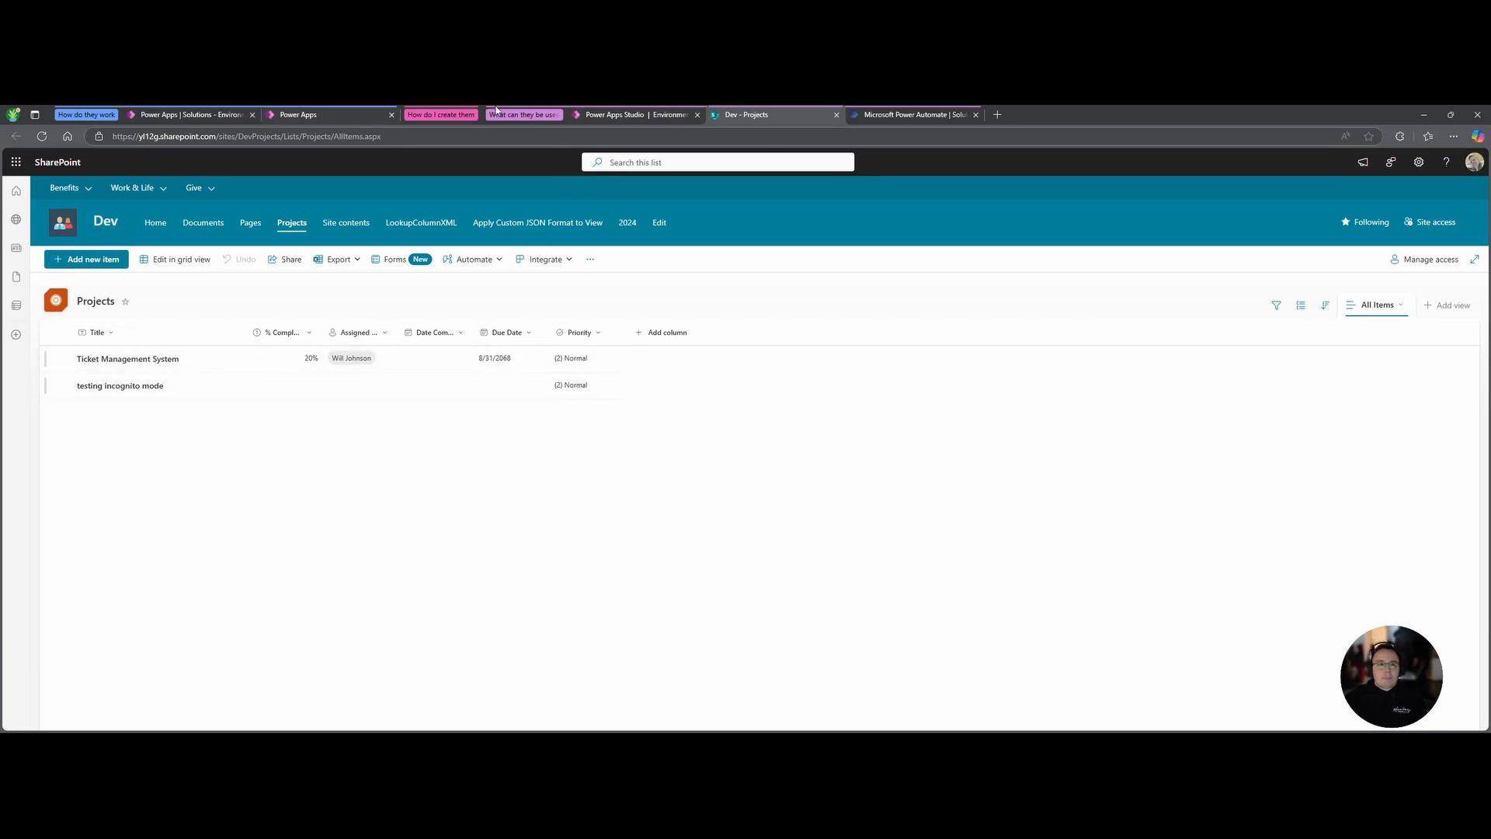
left_click(837, 115)
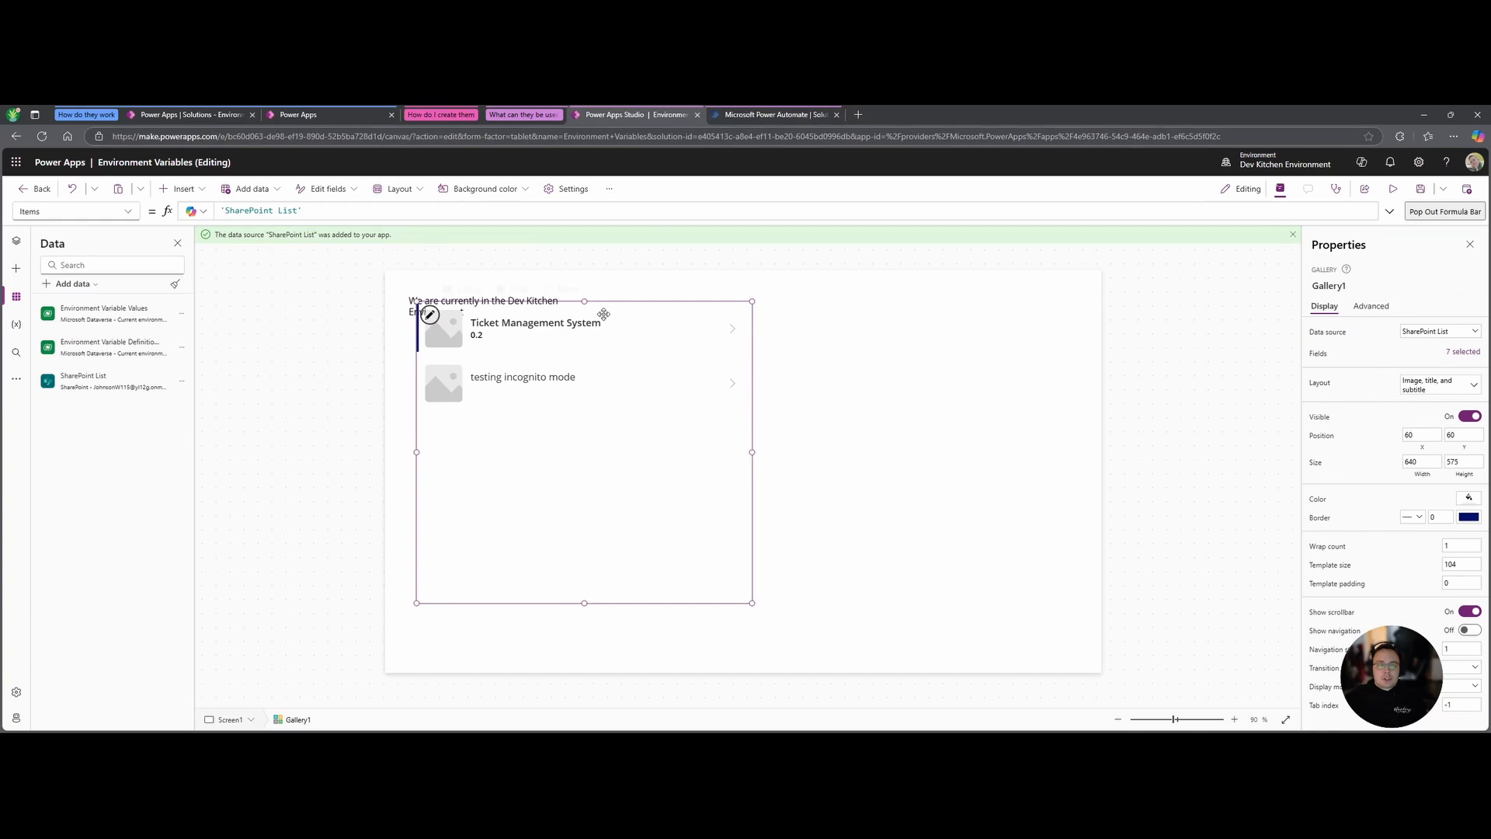
Move the gallery to the right of the Dev Kitchen heading text.
left_click(643, 310)
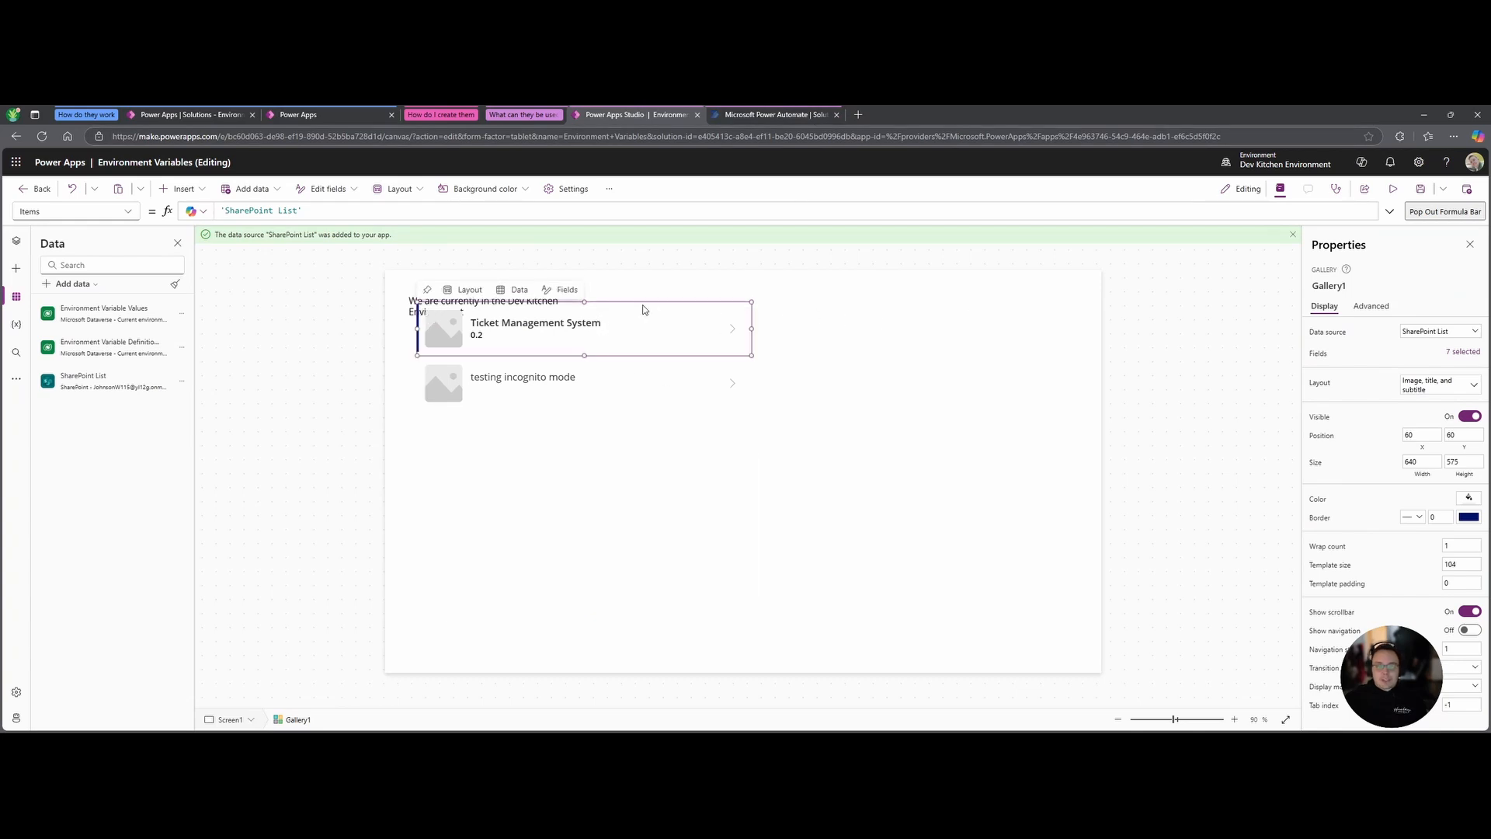
left_click(604, 445)
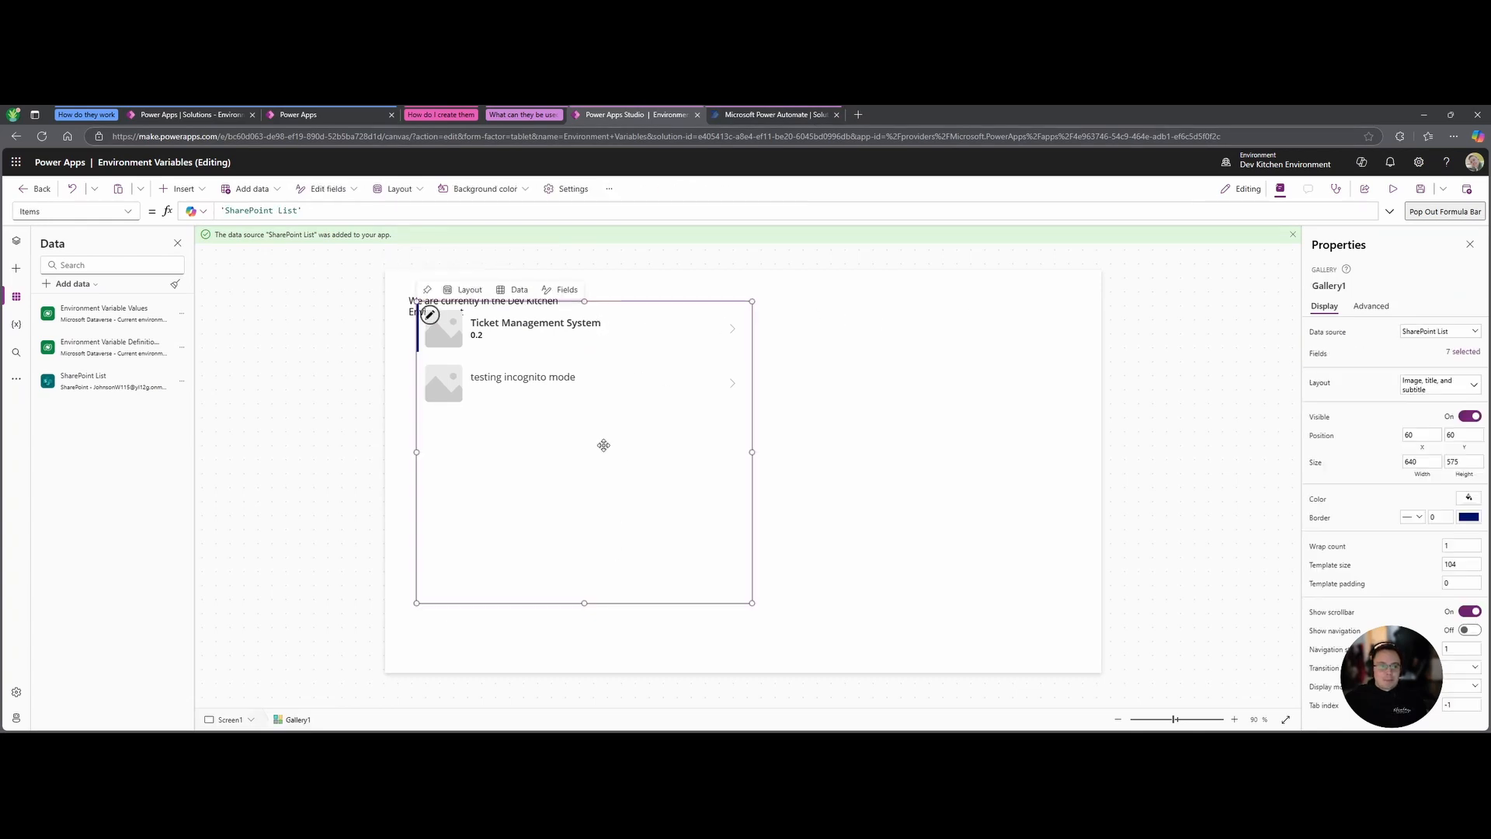
left_click(689, 303)
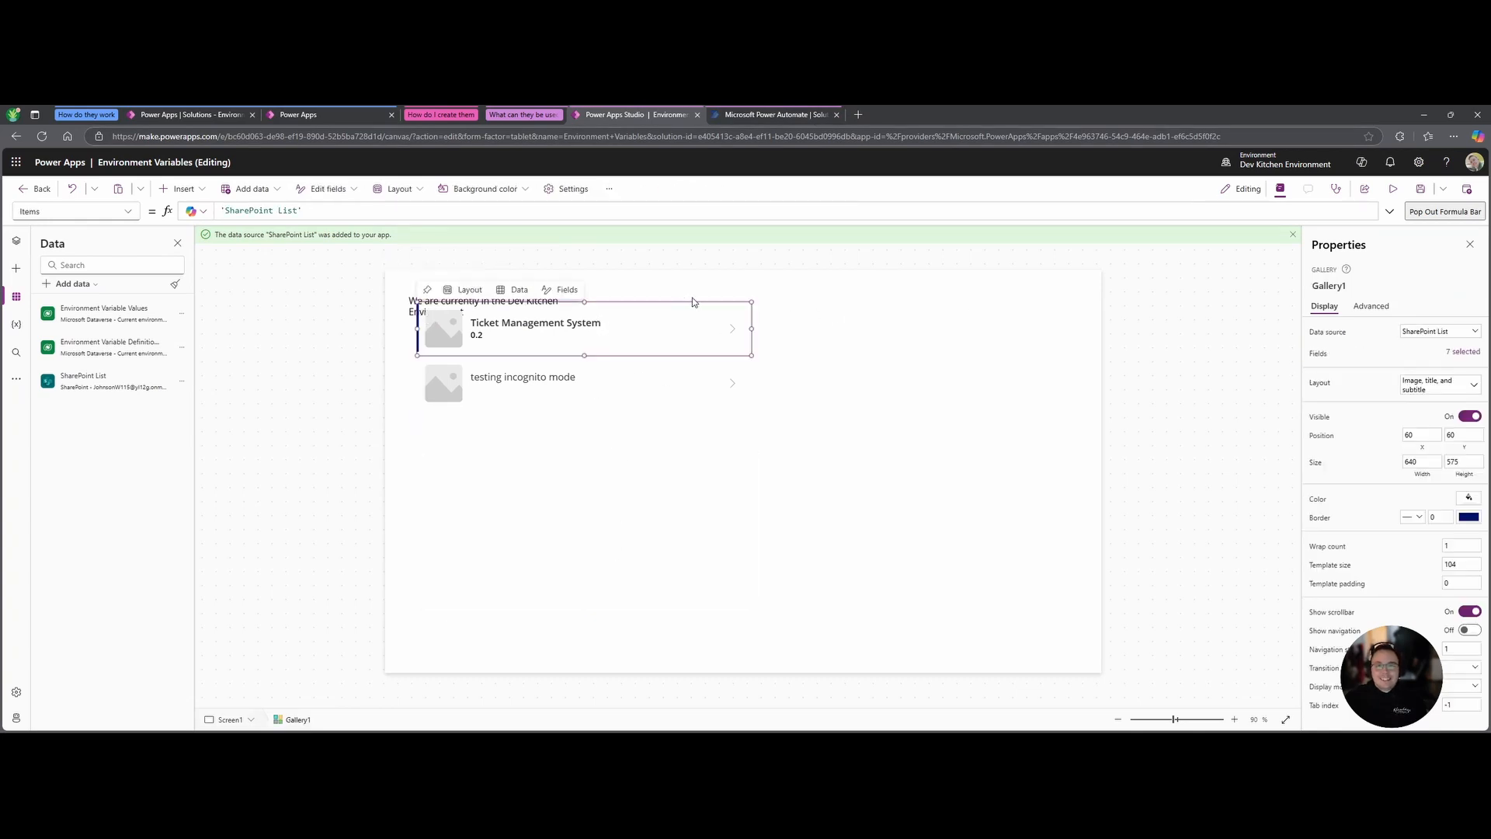
left_click(583, 492)
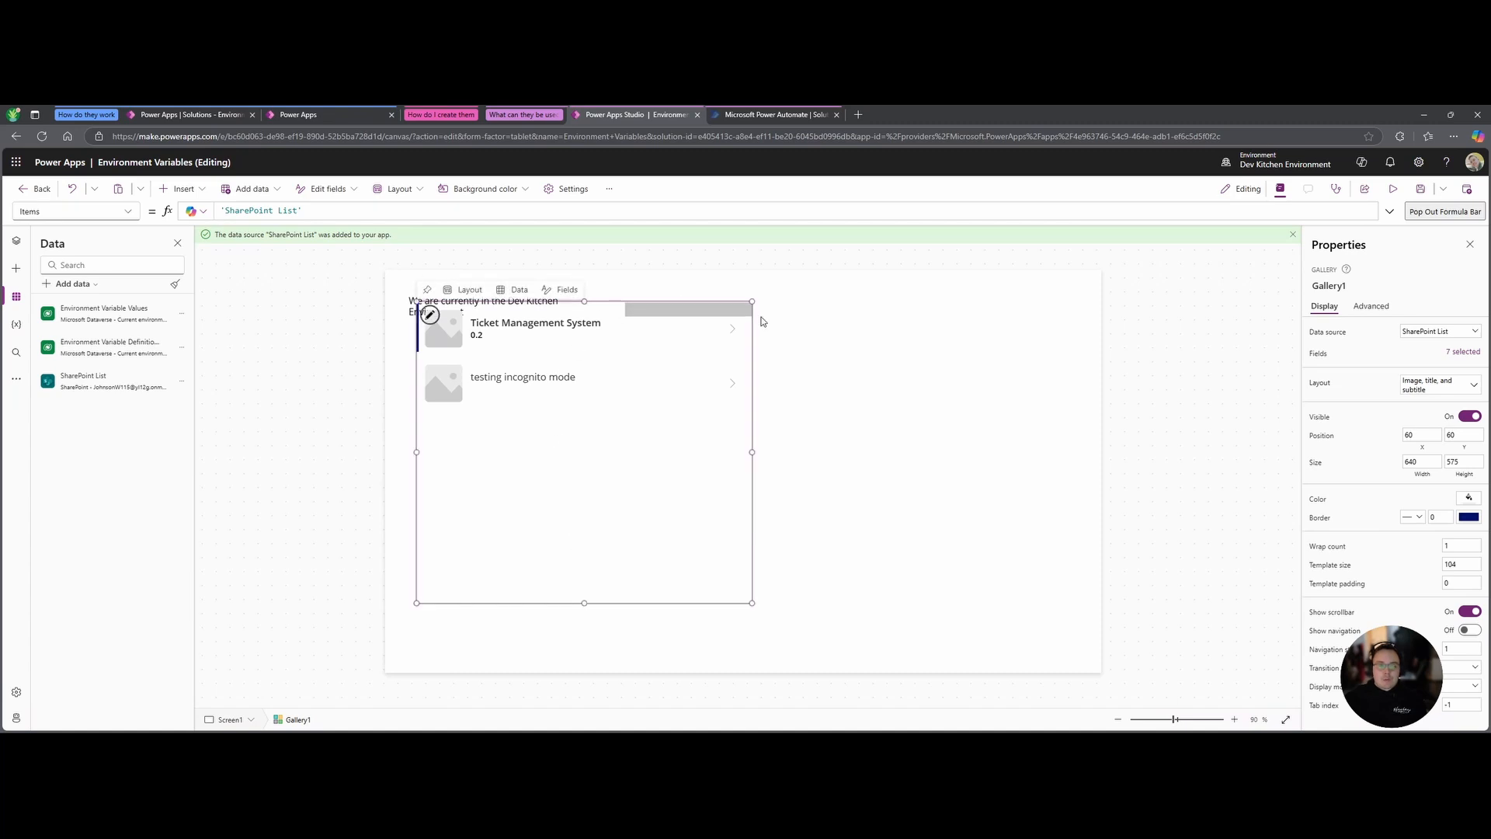
left_click(456, 338)
left_click(477, 479)
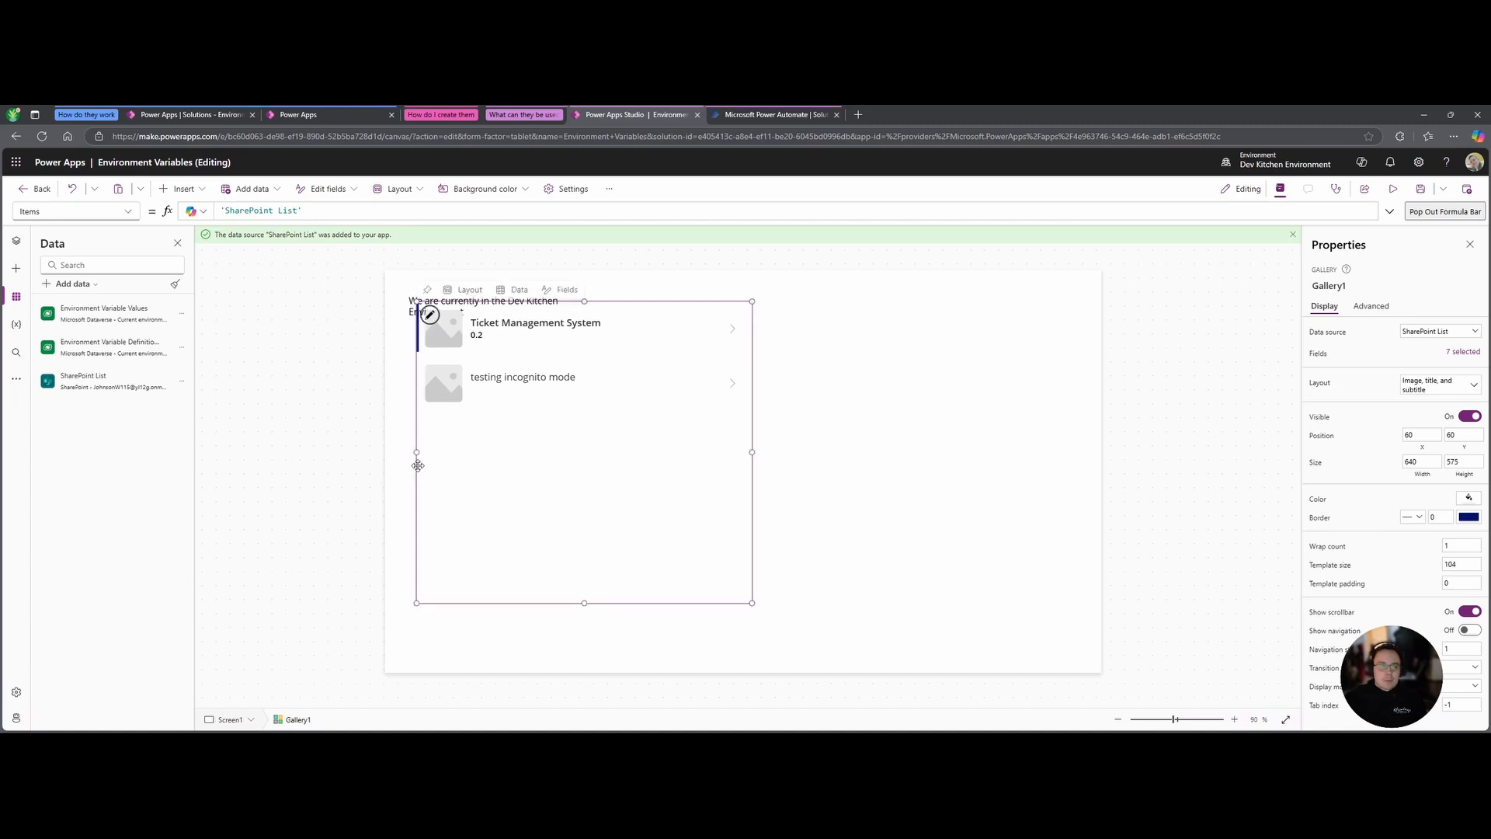
left_click_drag(416, 466, 675, 456)
Save the Environment Variables app and publish this version.
left_click(1029, 443)
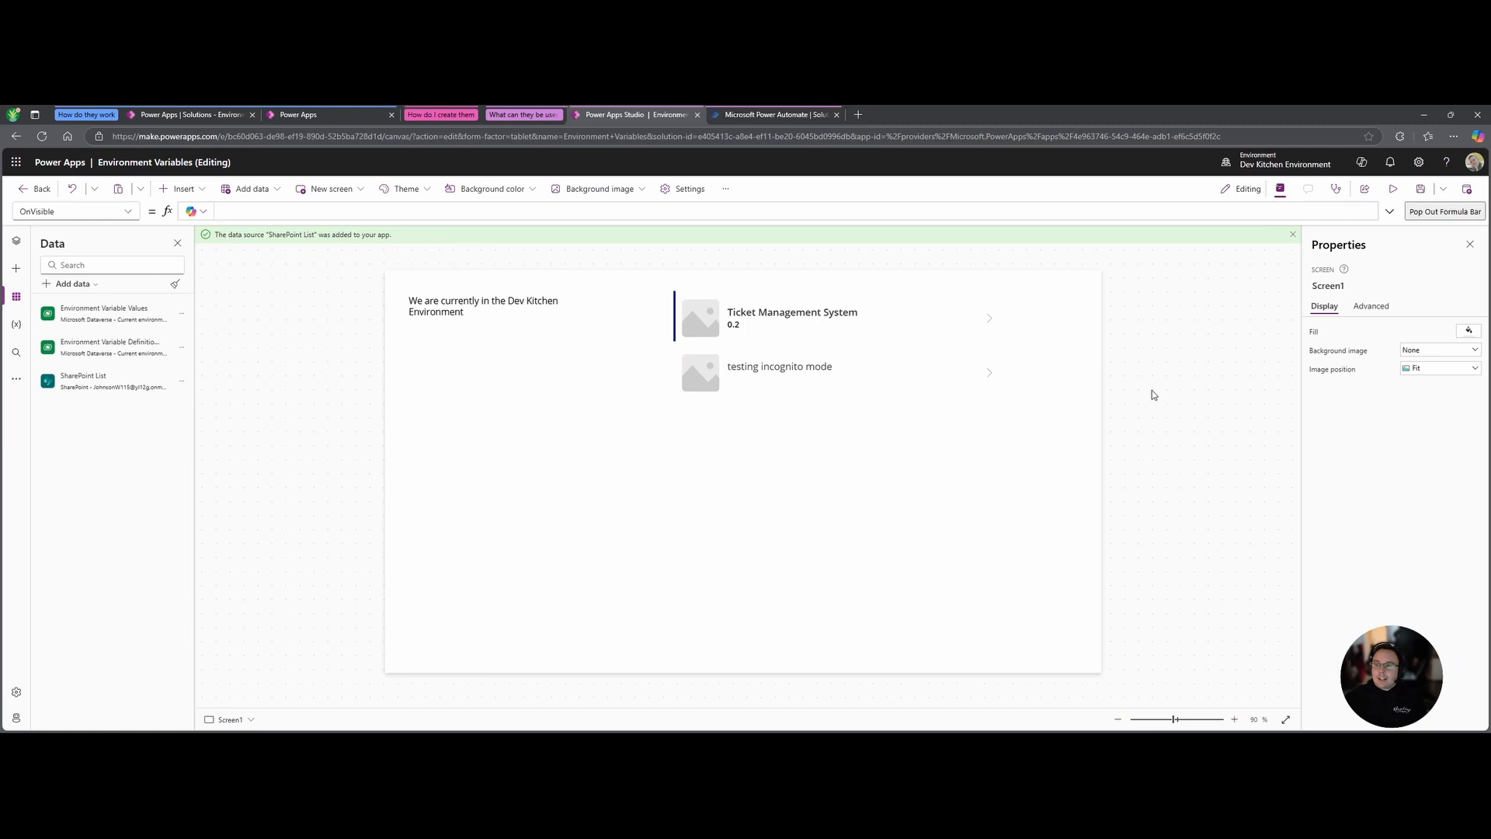
left_click(1467, 188)
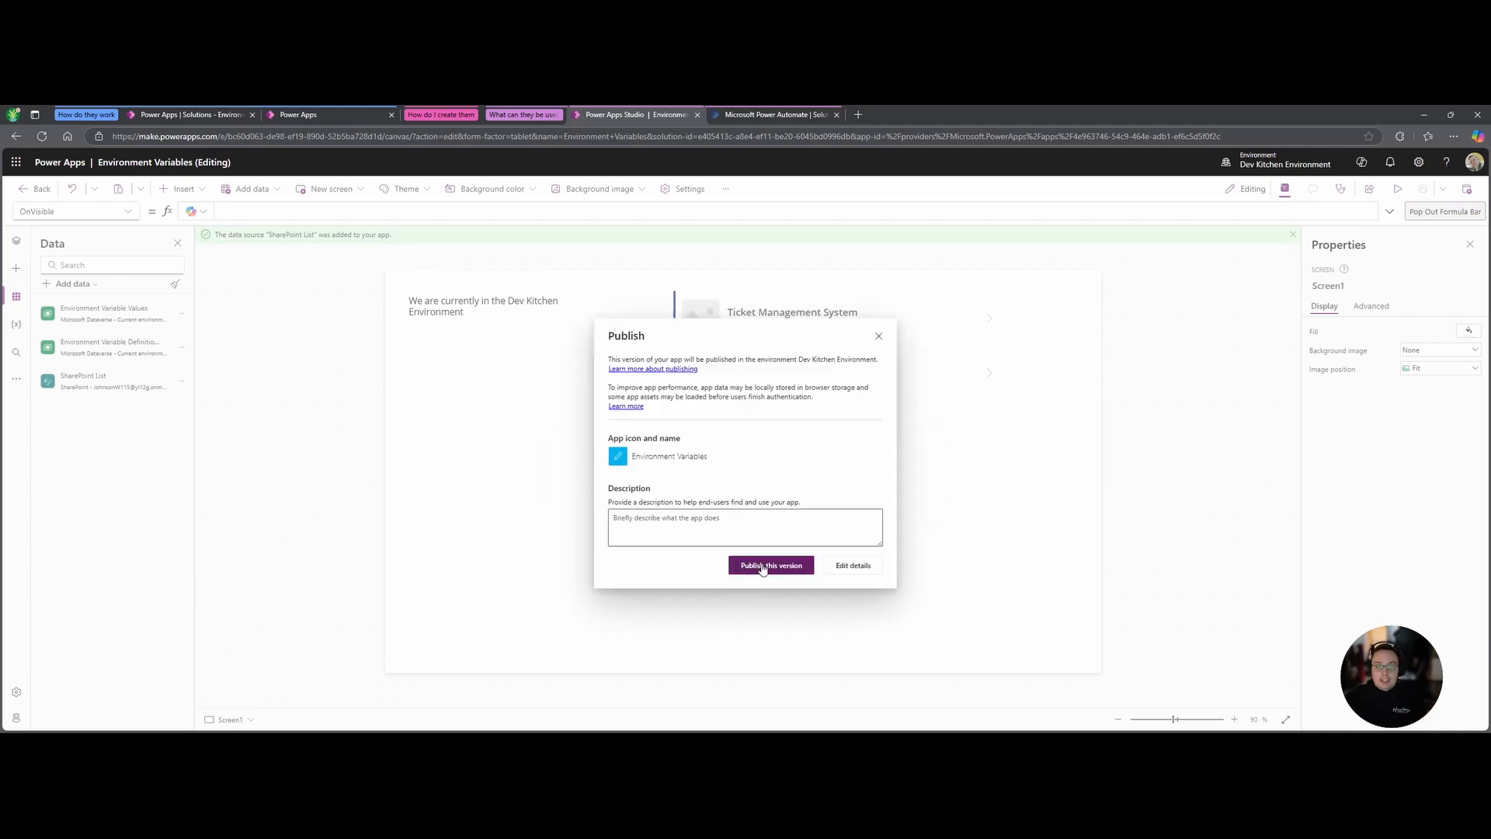
left_click(762, 567)
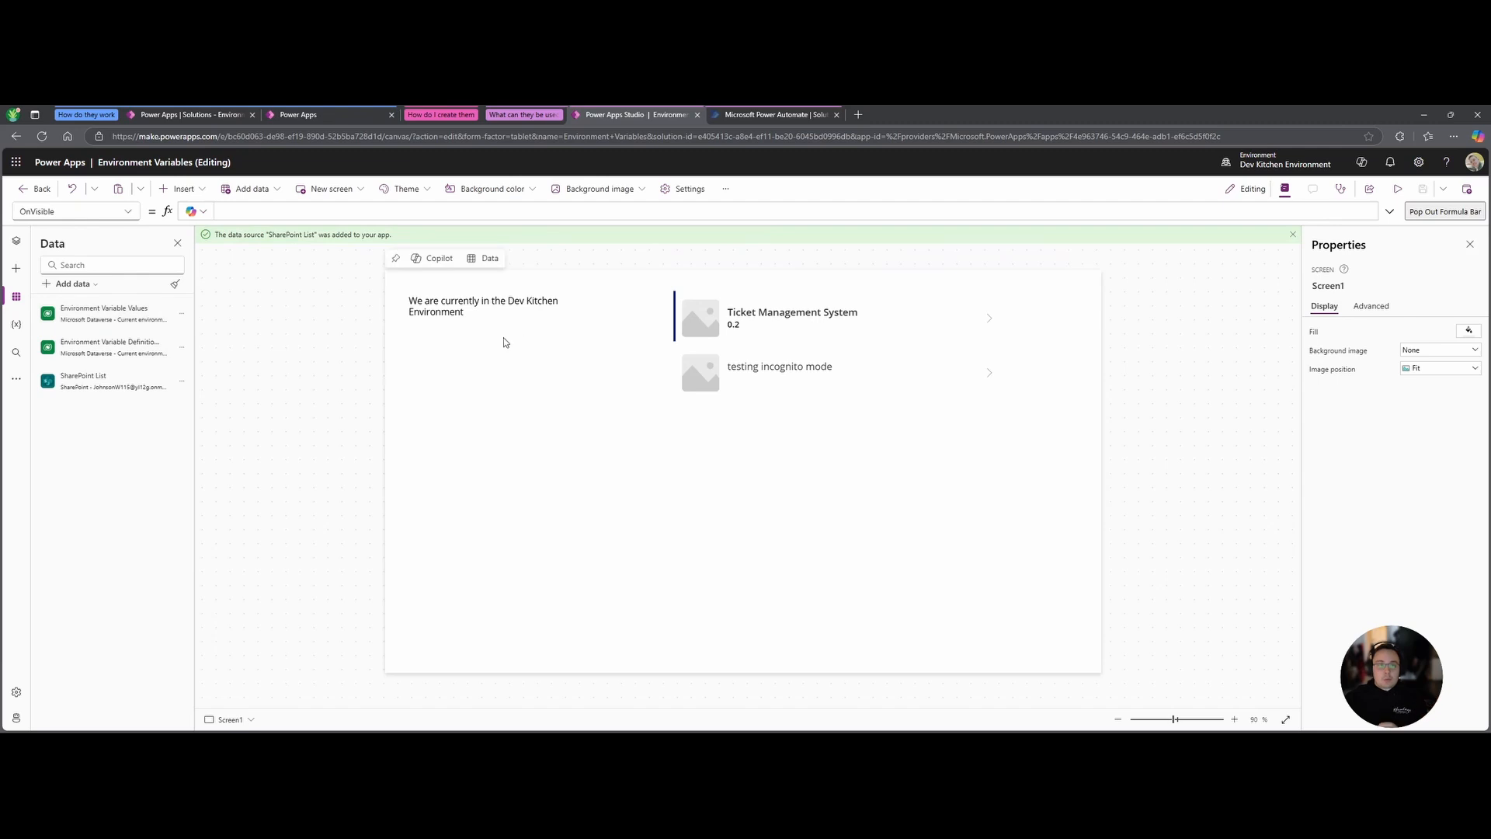
Add a SharePoint Get items action to the Power Automate flow.
left_click(773, 119)
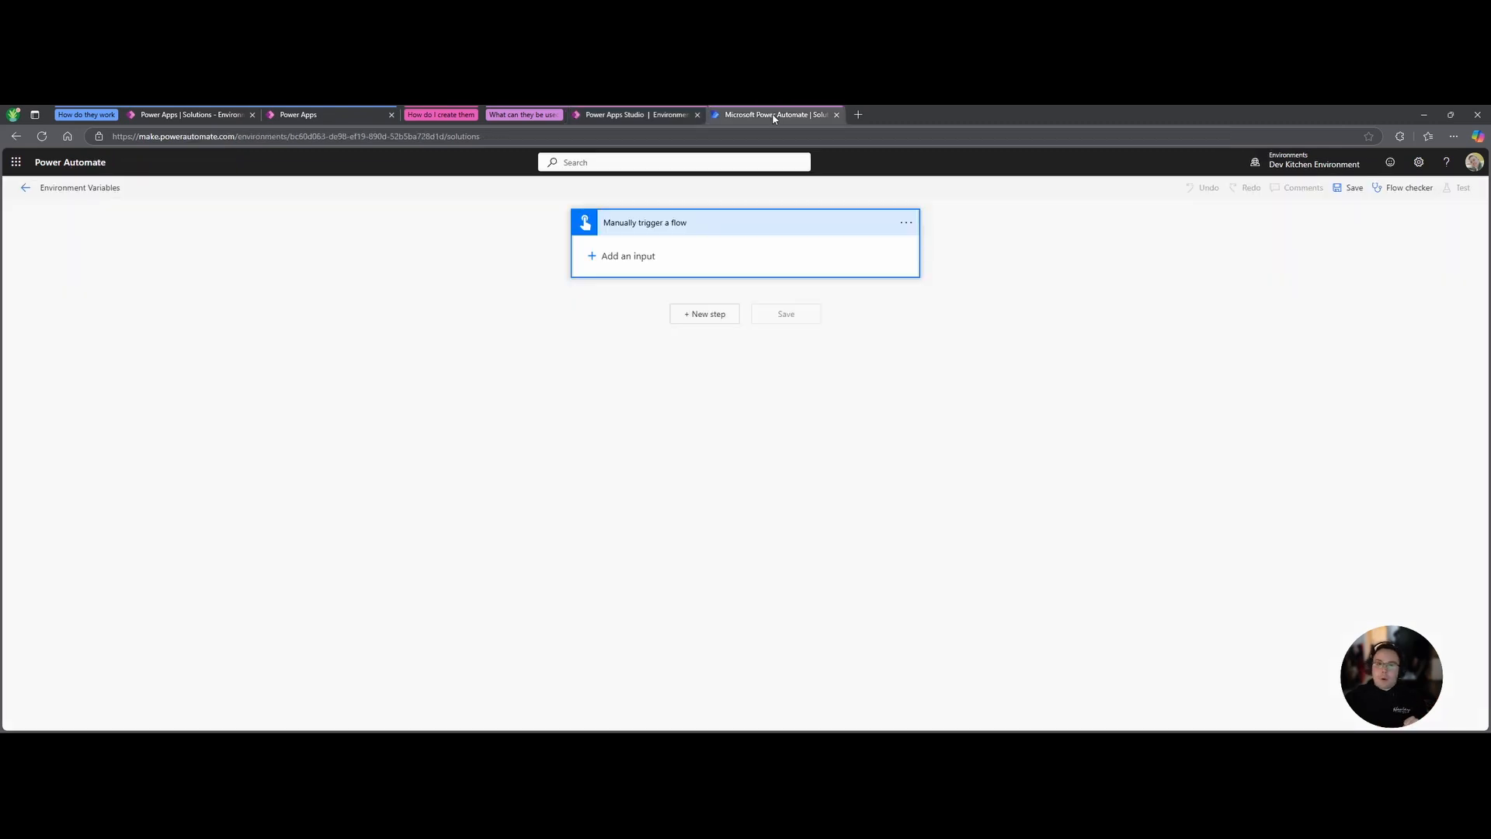
left_click(708, 316)
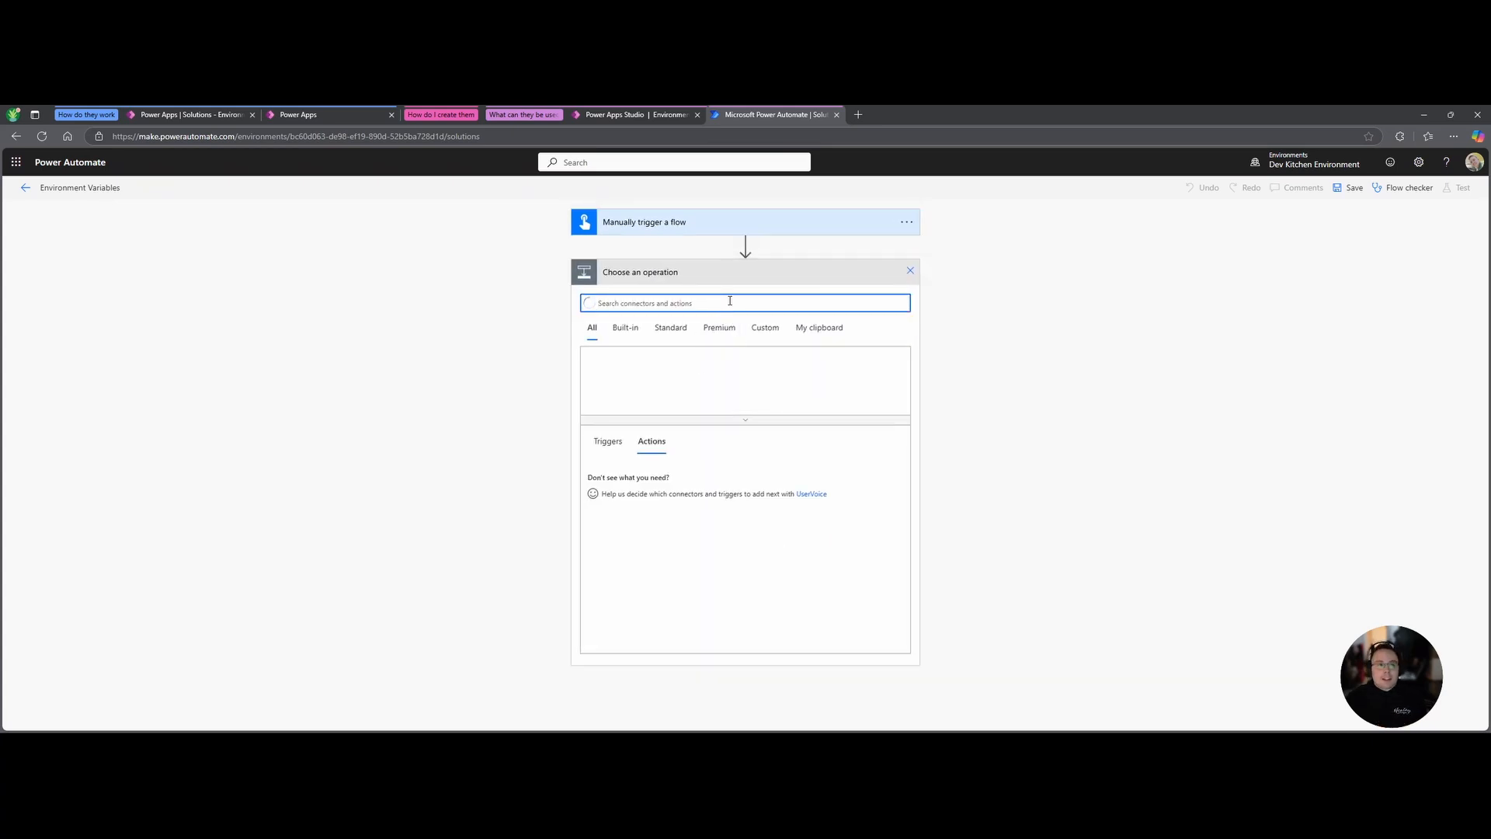
type("get items")
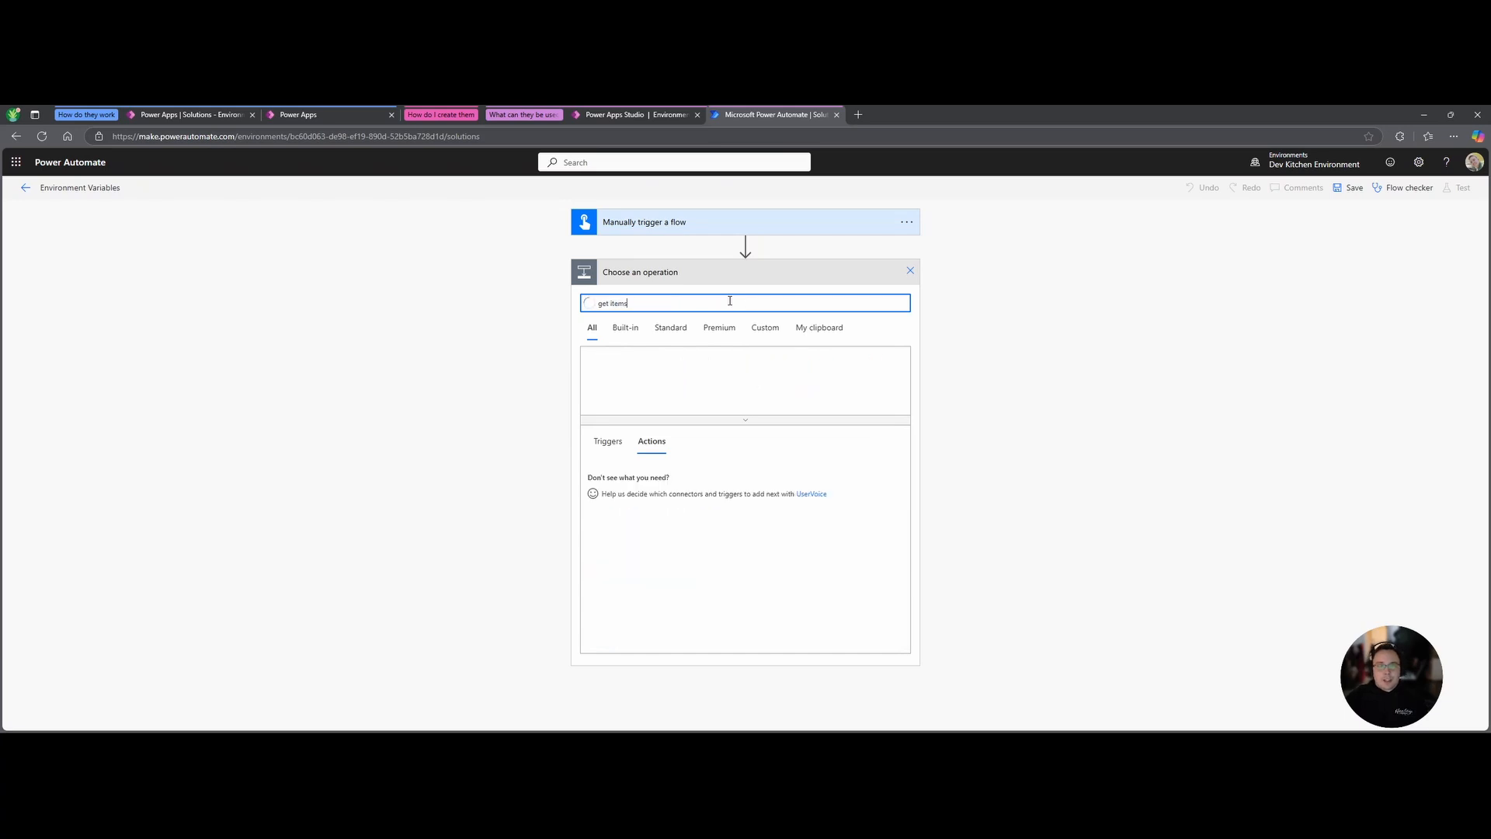
left_click(641, 482)
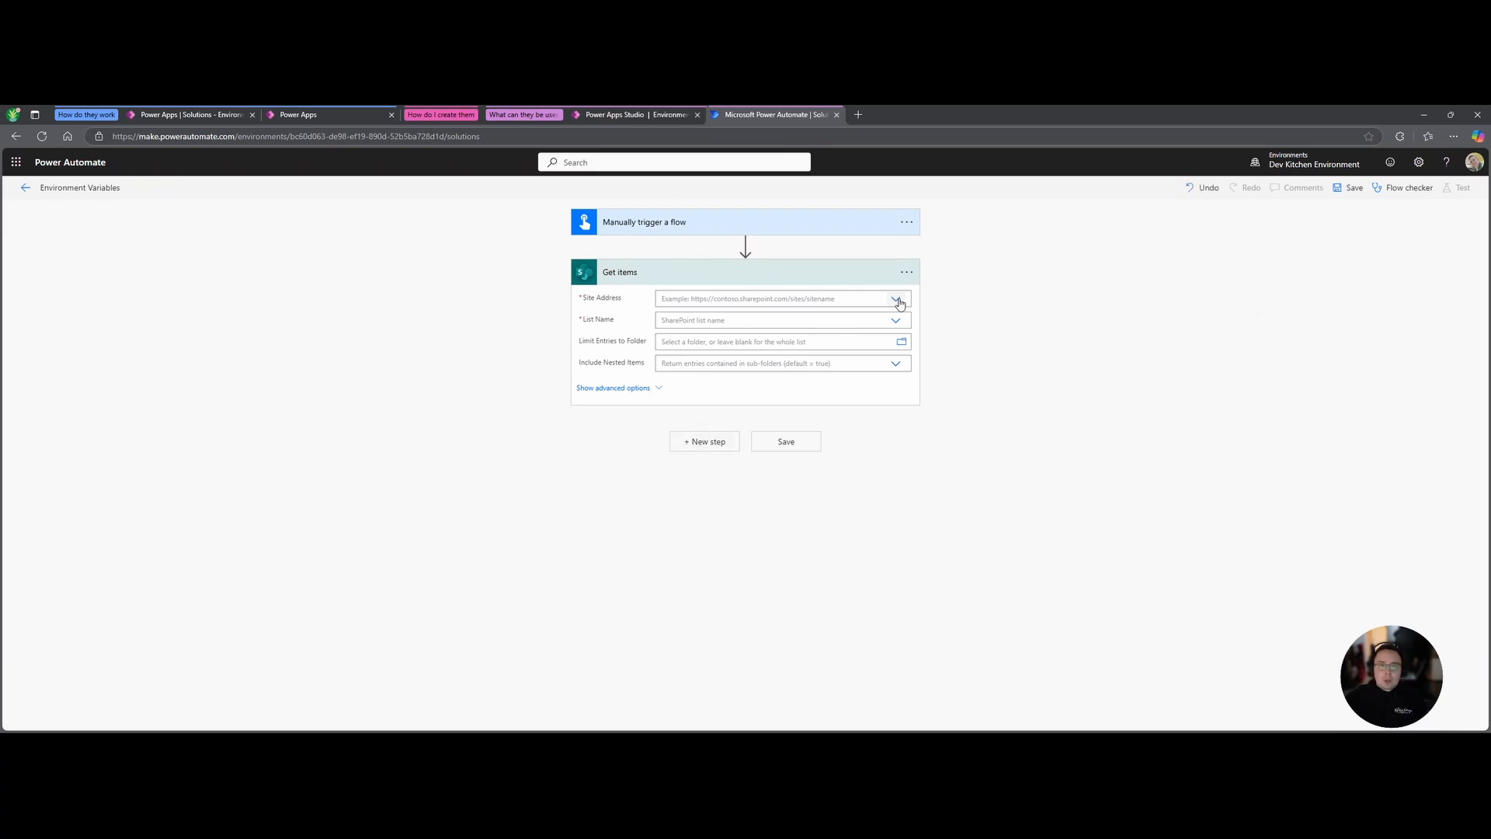
Set Get items' Site Address to the SharePoint Site environment variable as a custom value.
left_click(770, 301)
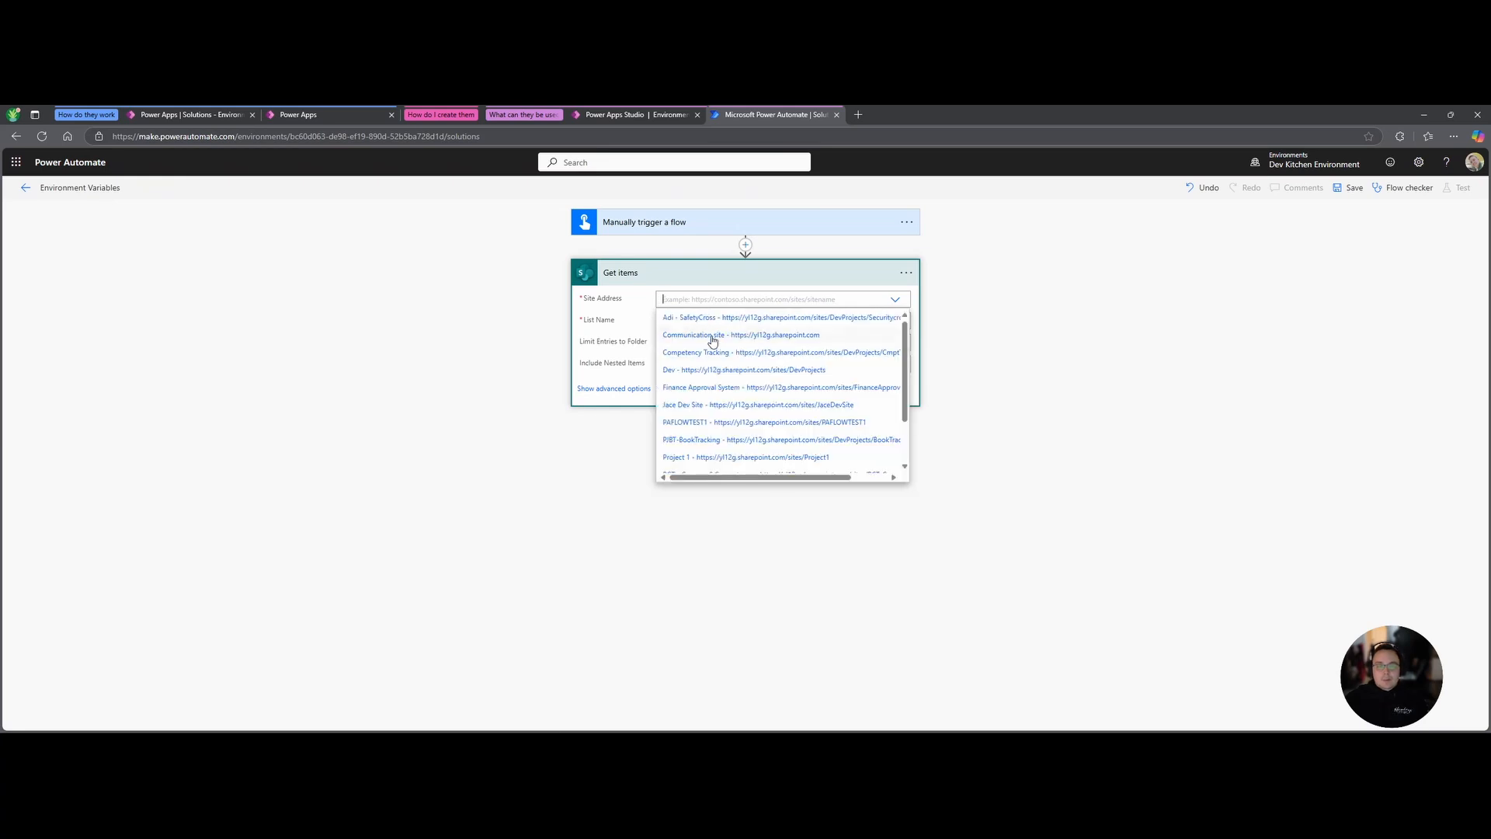
scroll(711, 450, "down", 3)
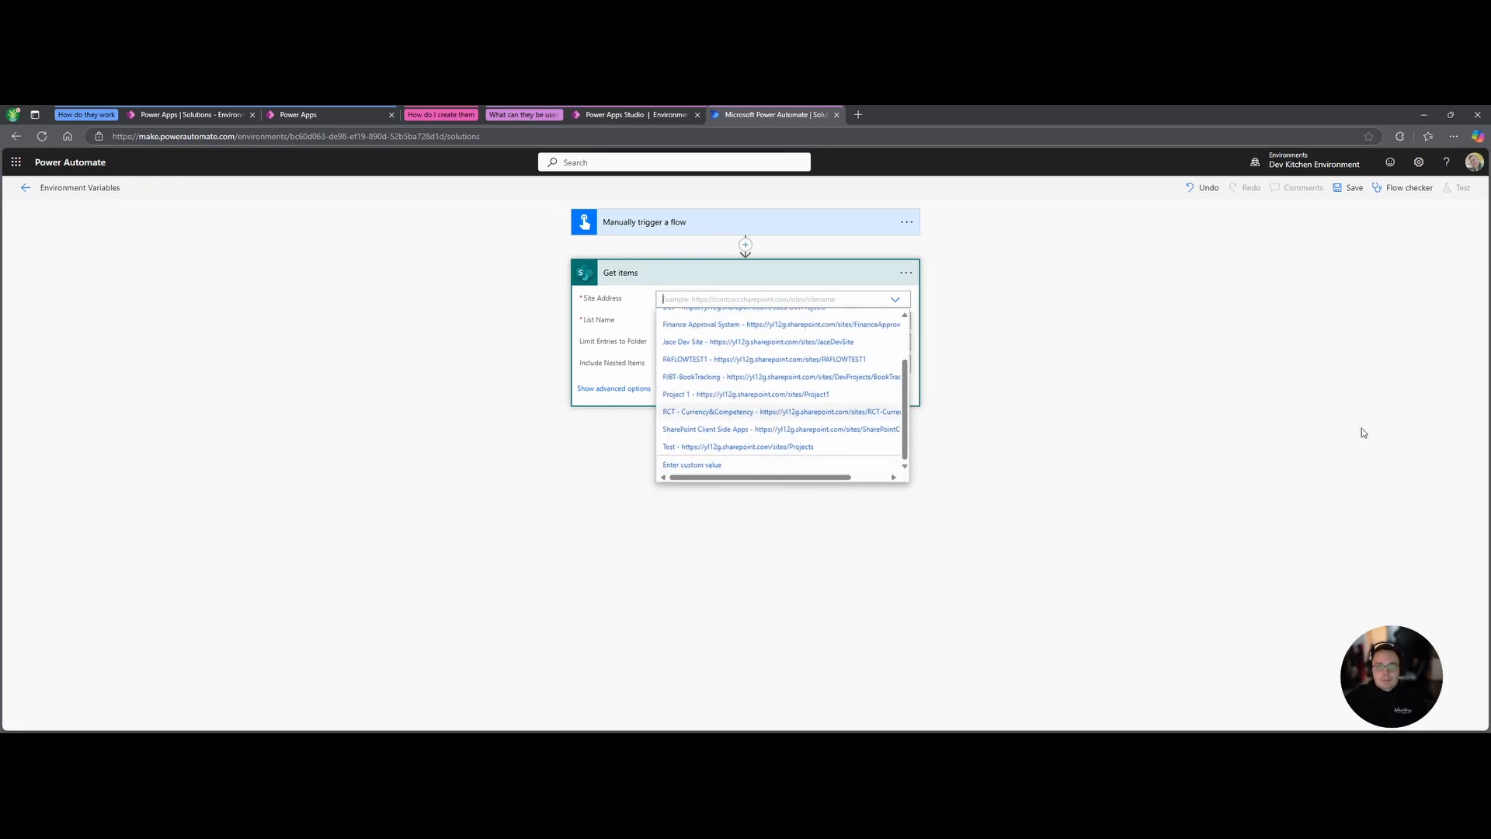
left_click(721, 466)
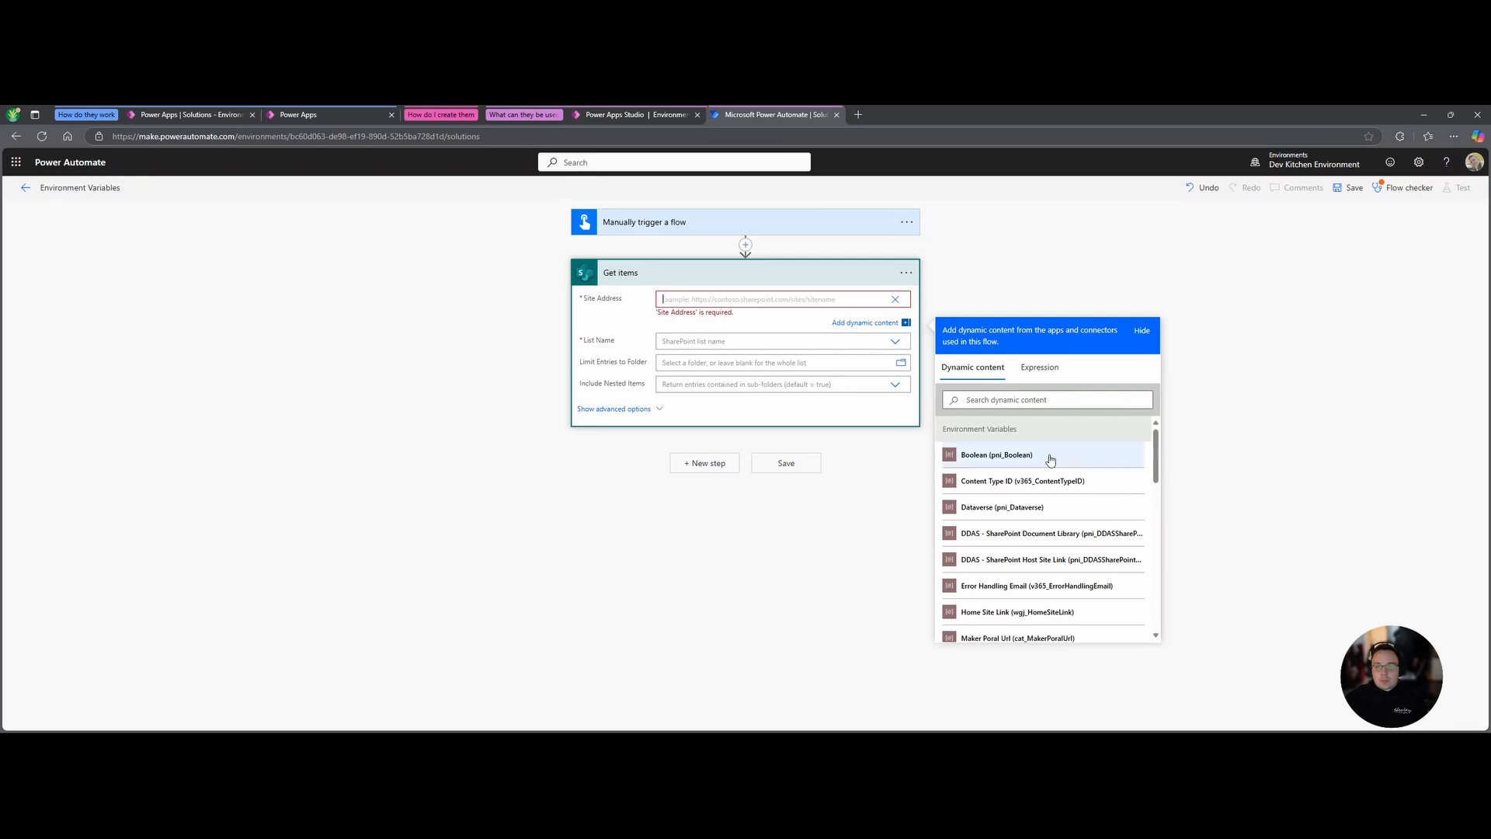
scroll(1025, 485, "down", 1)
scroll(1002, 462, "up", 1)
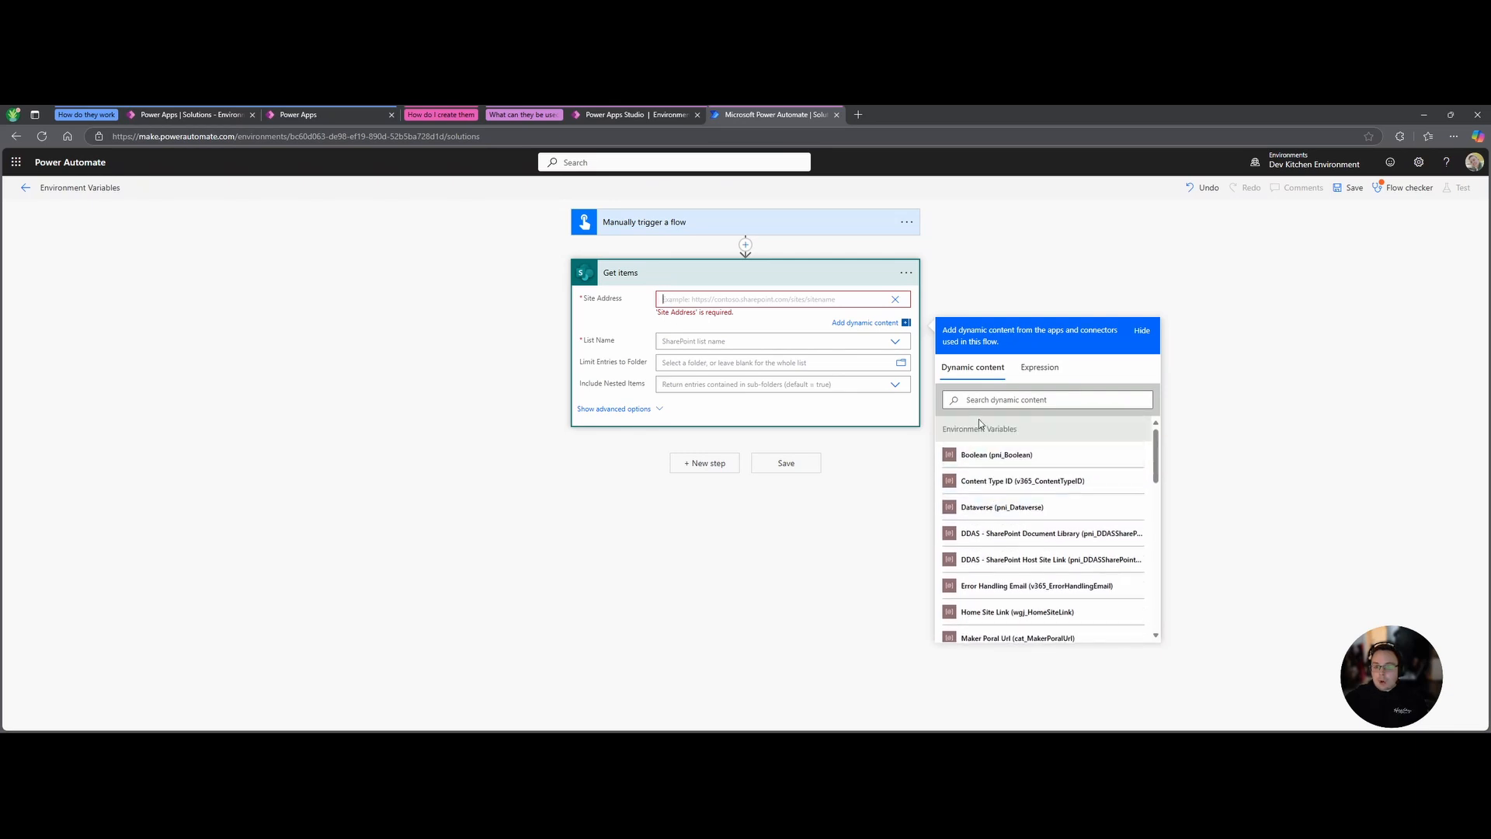
scroll(998, 477, "down", 1)
scroll(1027, 544, "down", 3)
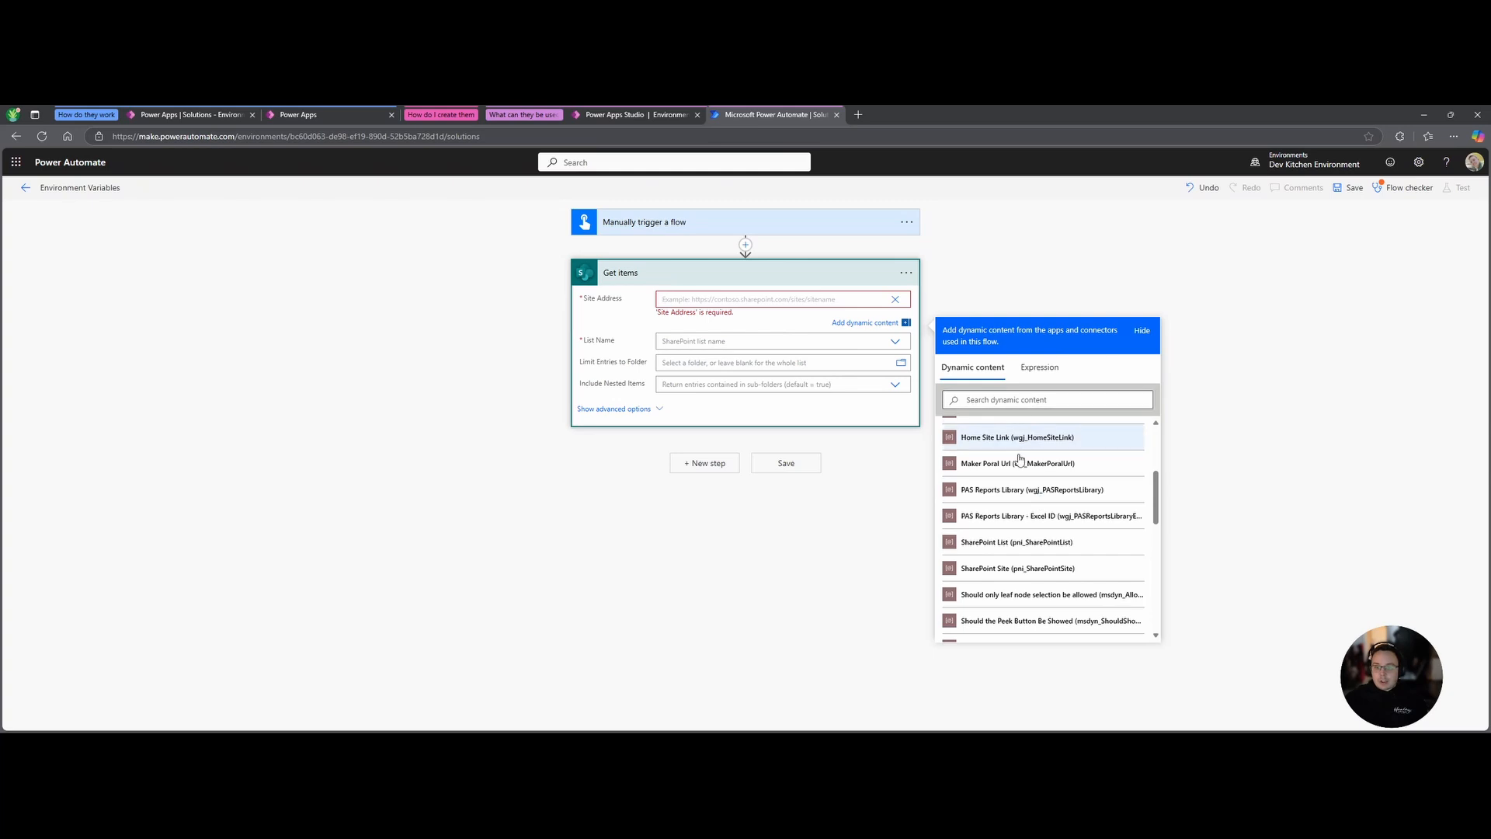
scroll(1084, 497, "down", 1)
scroll(1087, 514, "down", 2)
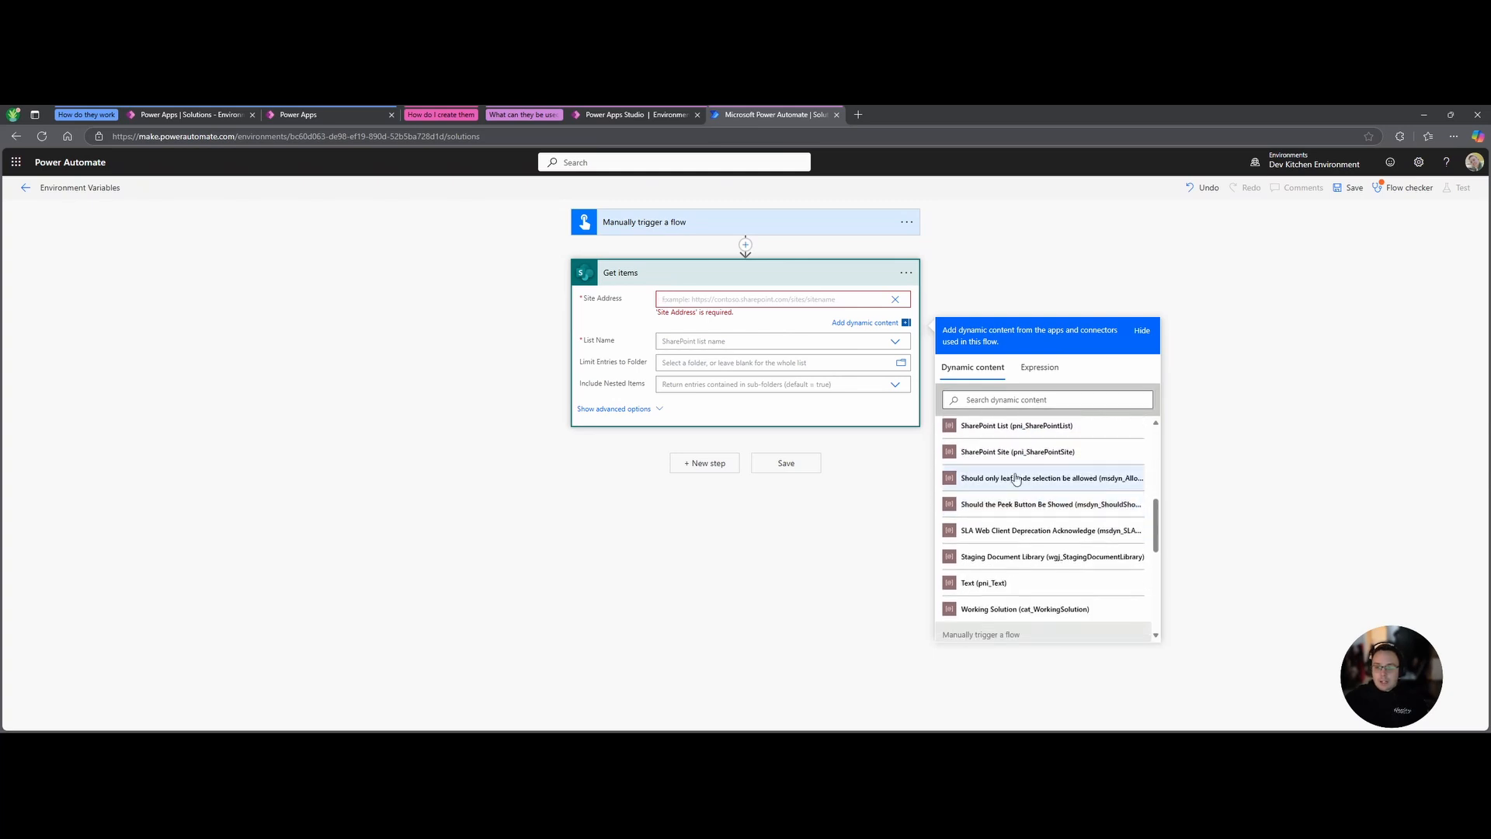
left_click(1016, 452)
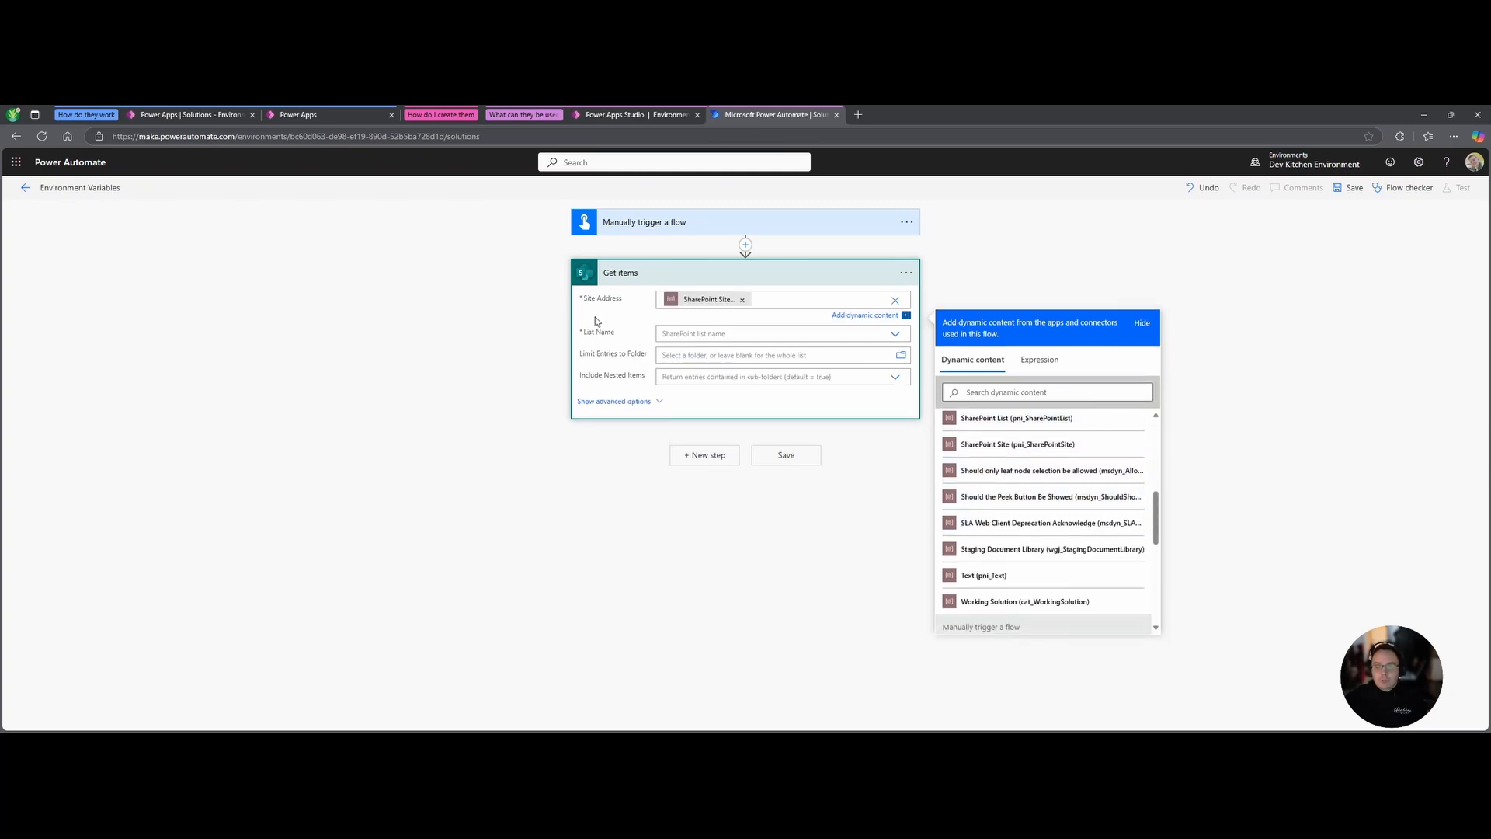
left_click(596, 320)
Set List Name to a custom value using the SharePoint List environment variable.
left_click(709, 320)
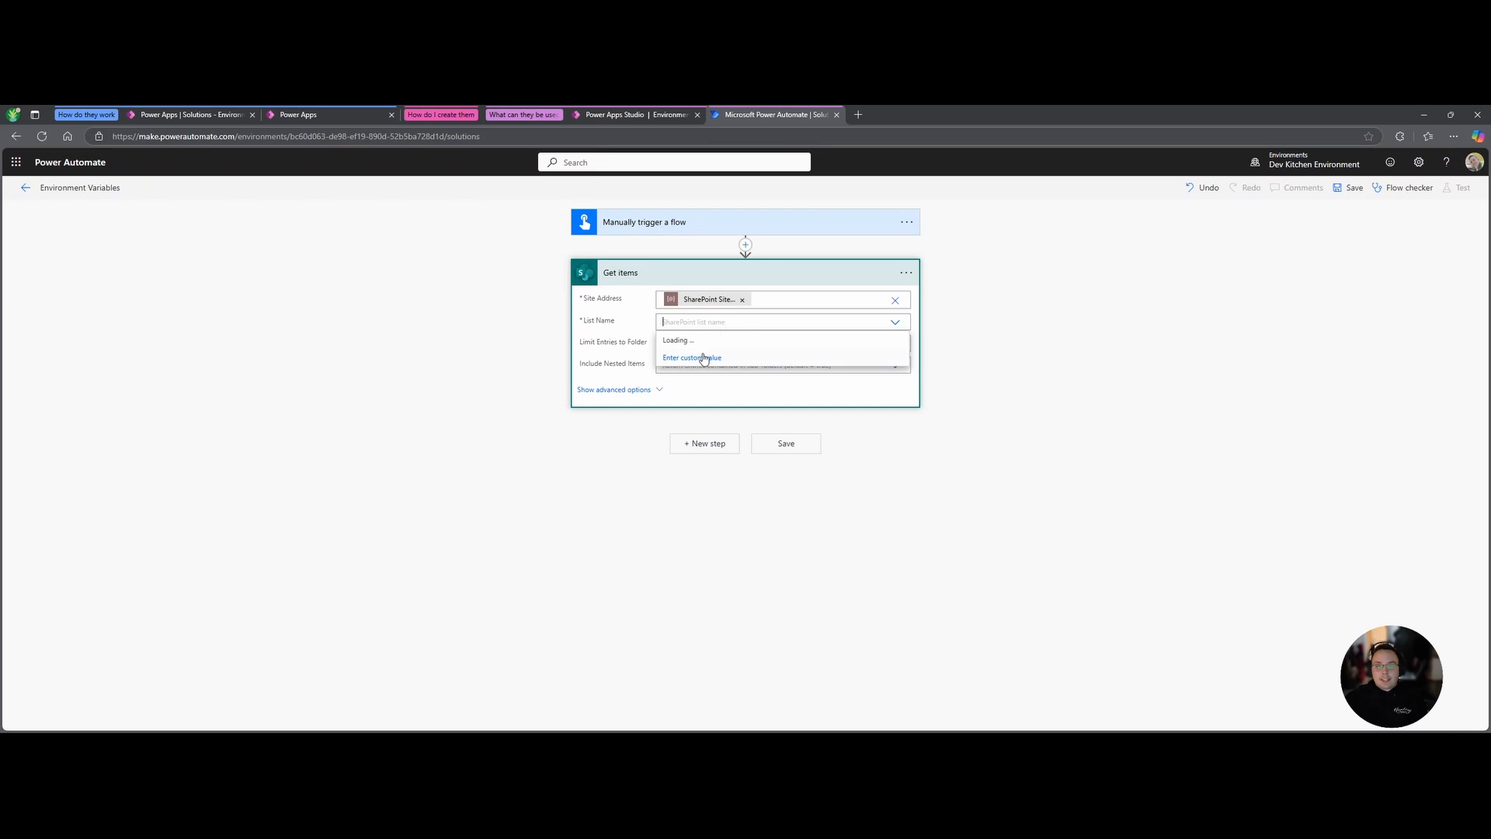
left_click(706, 359)
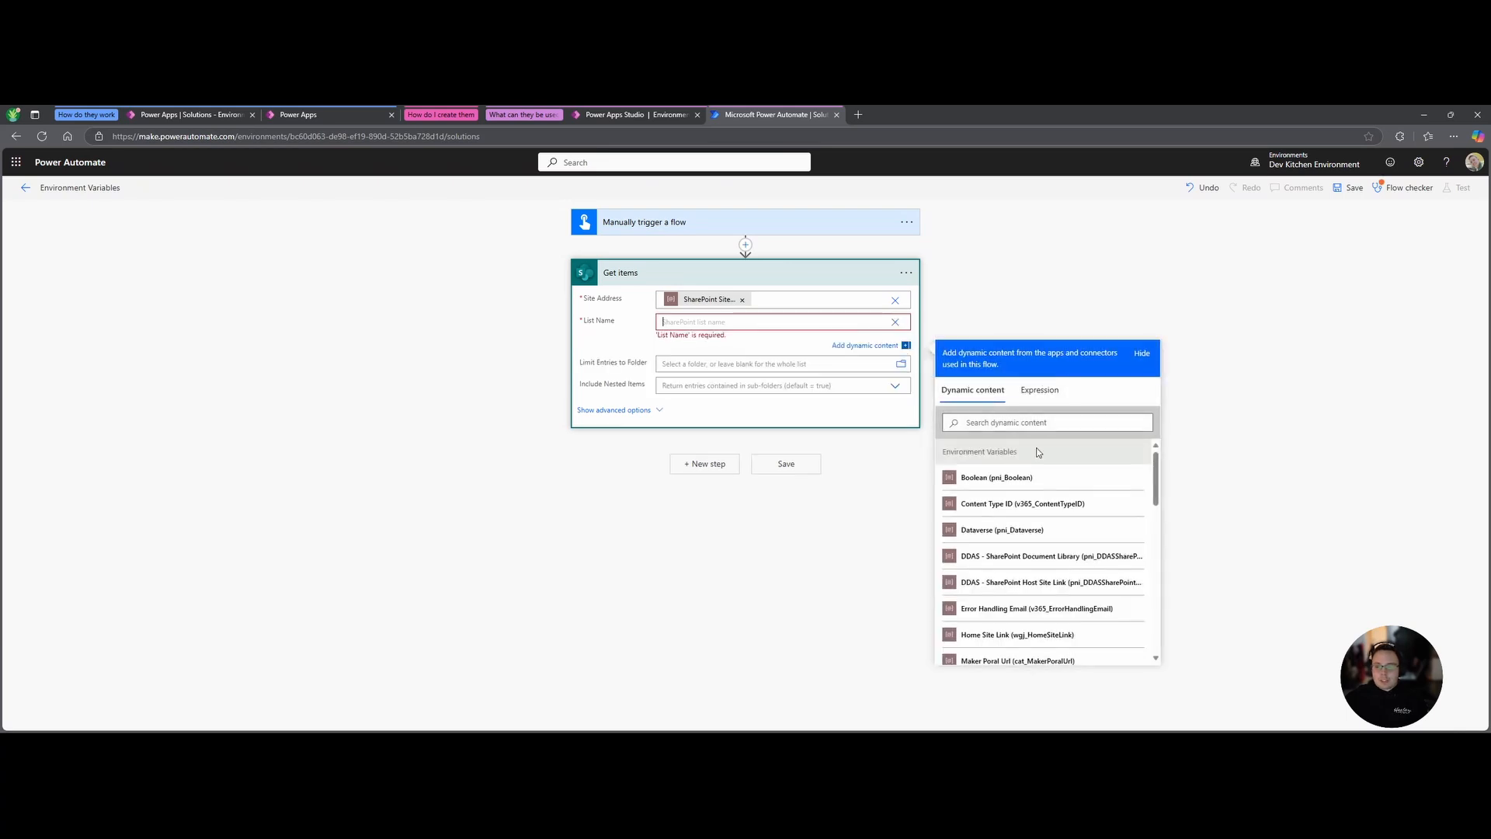
scroll(1019, 468, "down", 2)
scroll(1020, 468, "down", 3)
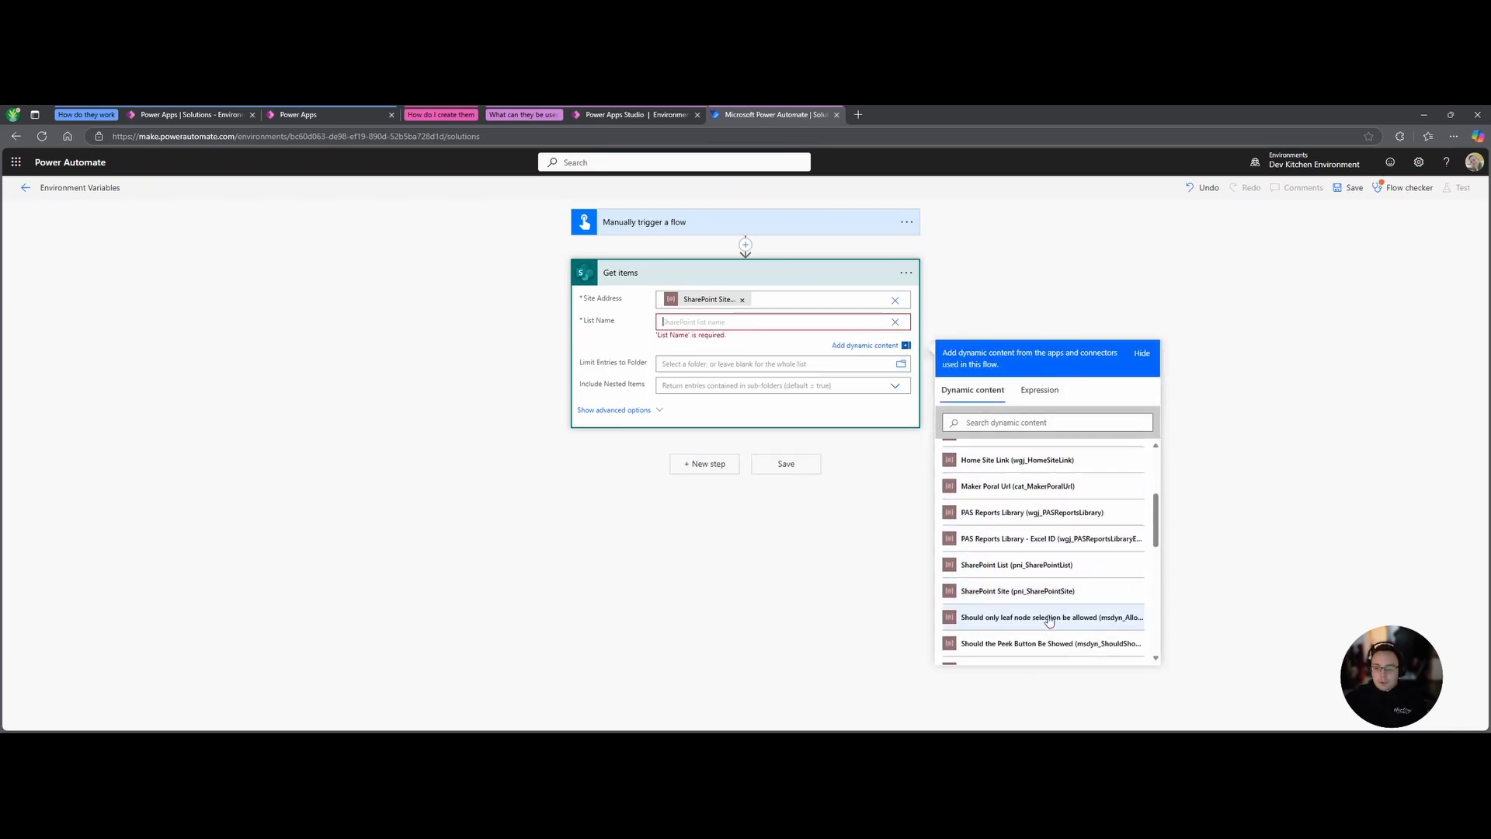
left_click(1013, 565)
left_click(513, 489)
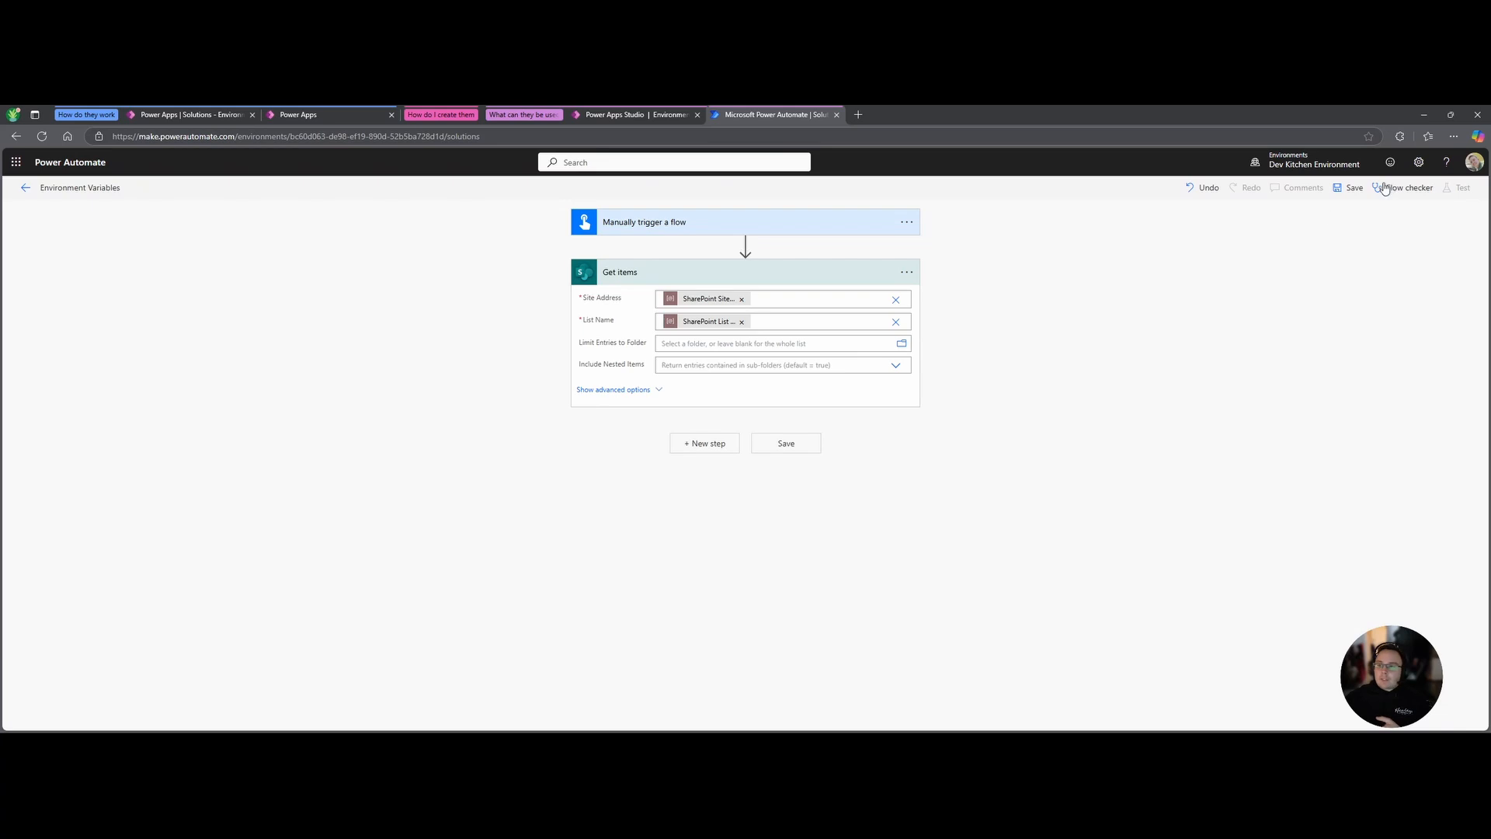
Save the flow and inspect the site address and list identifier used in the Get items run.
left_click(1352, 188)
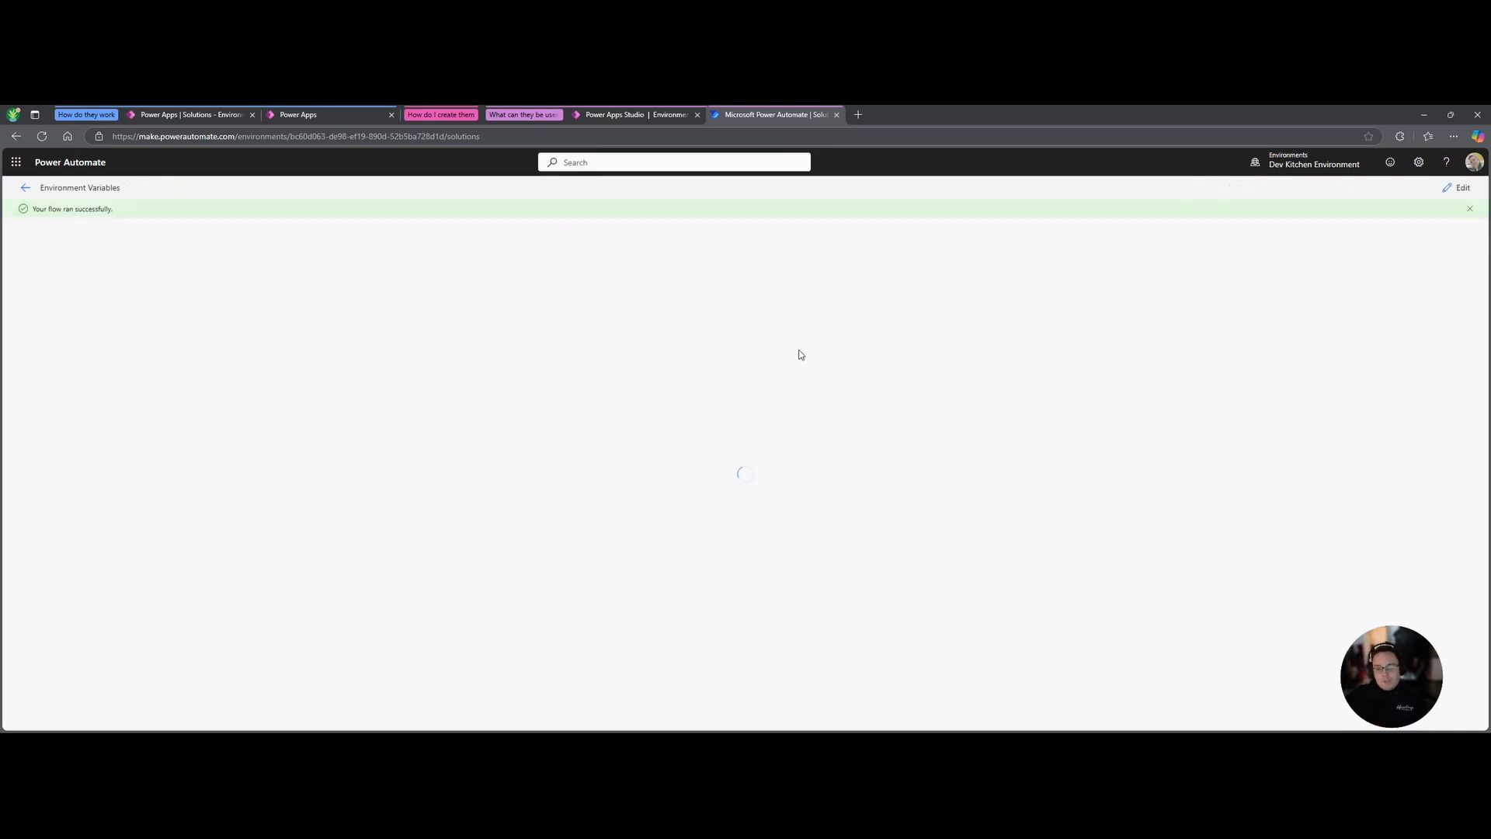
left_click(758, 306)
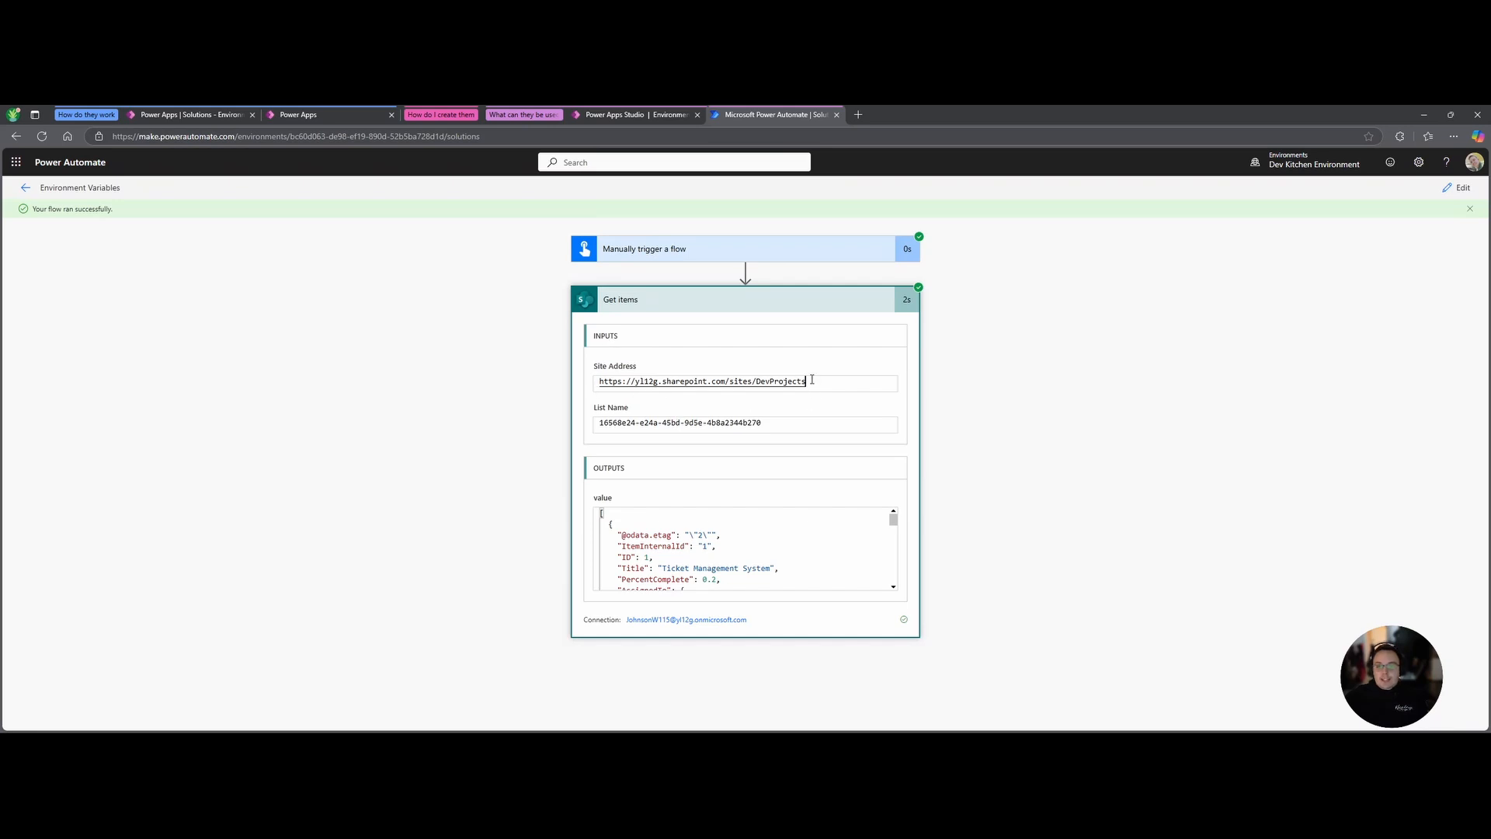
left_click_drag(812, 380, 589, 378)
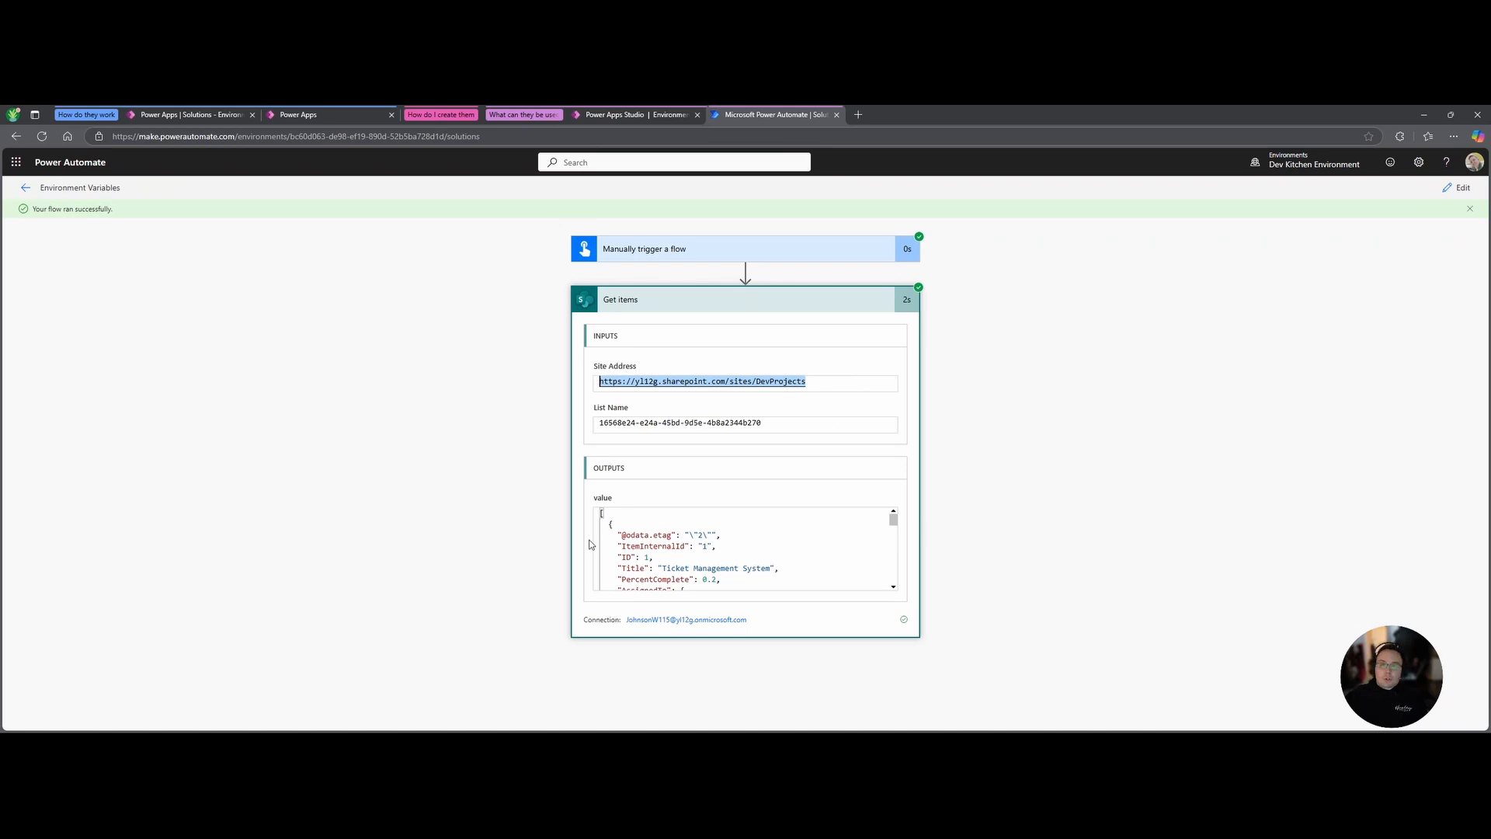
left_click(764, 427)
left_click_drag(770, 425, 561, 427)
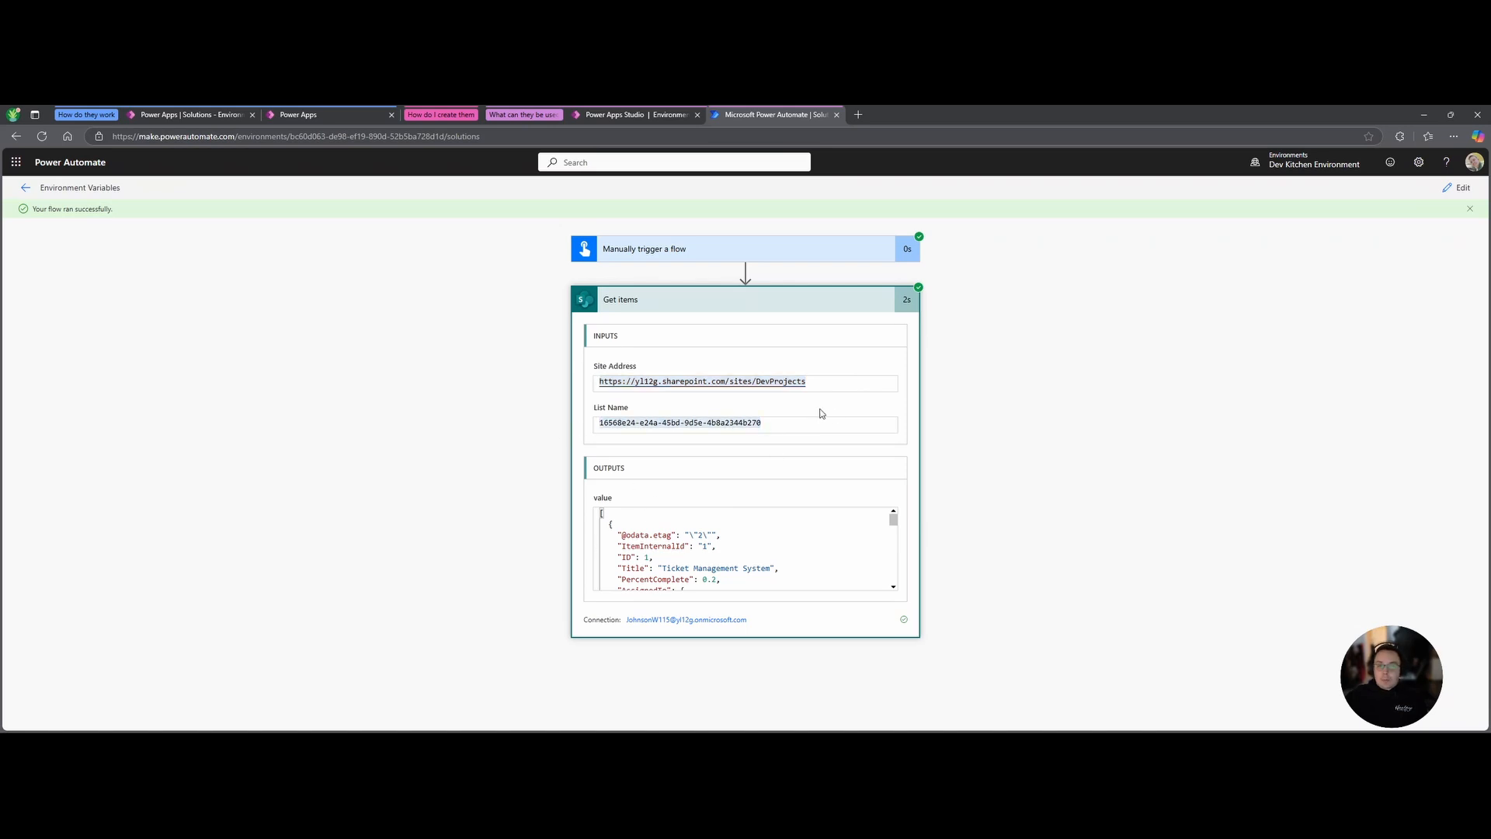
left_click(781, 427)
left_click_drag(797, 425, 529, 422)
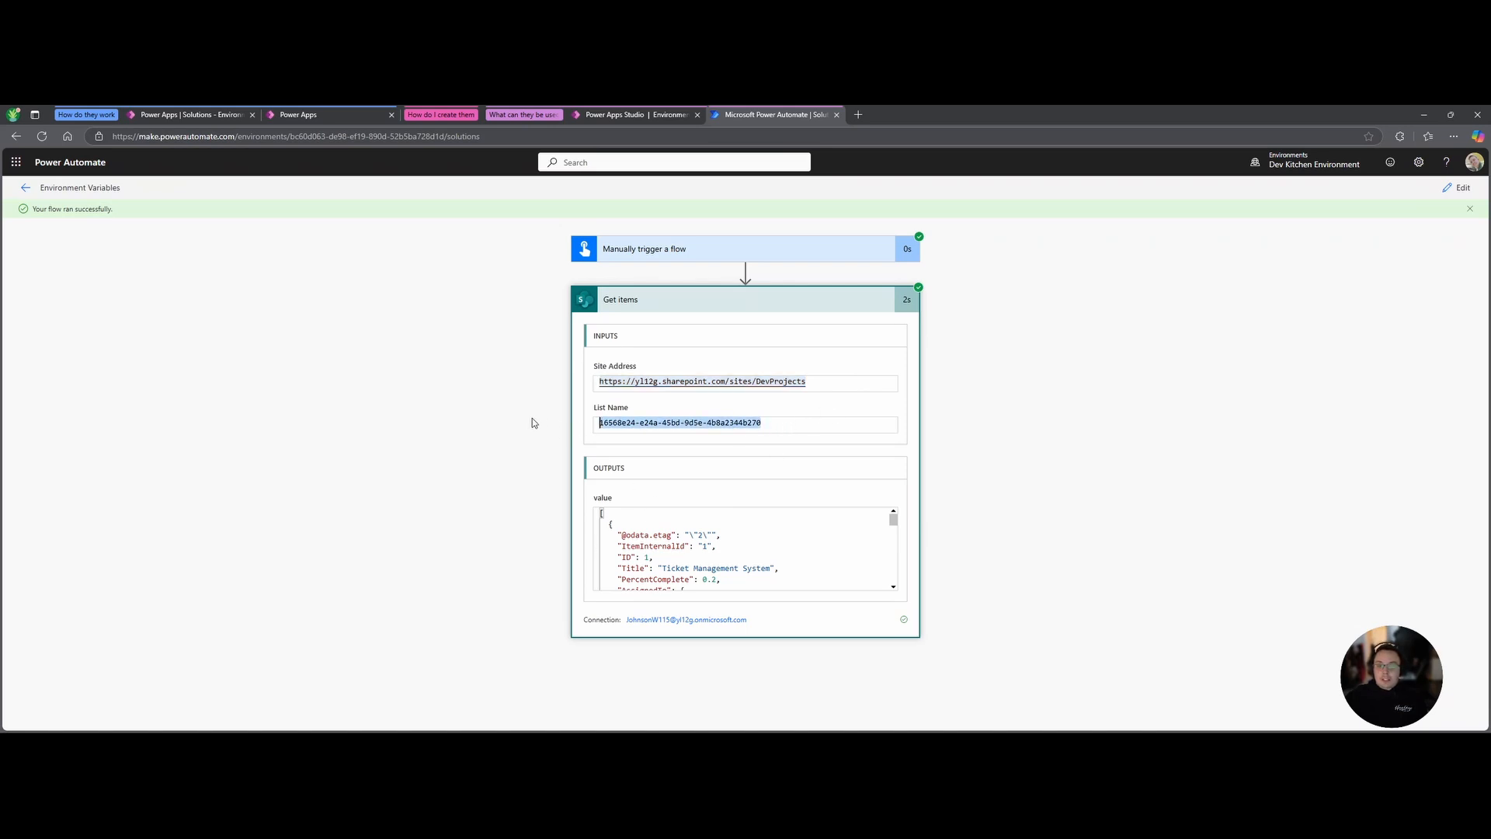
left_click(852, 436)
Scroll through the Get items run outputs, then return to Power Apps Studio.
scroll(722, 541, "down", 5)
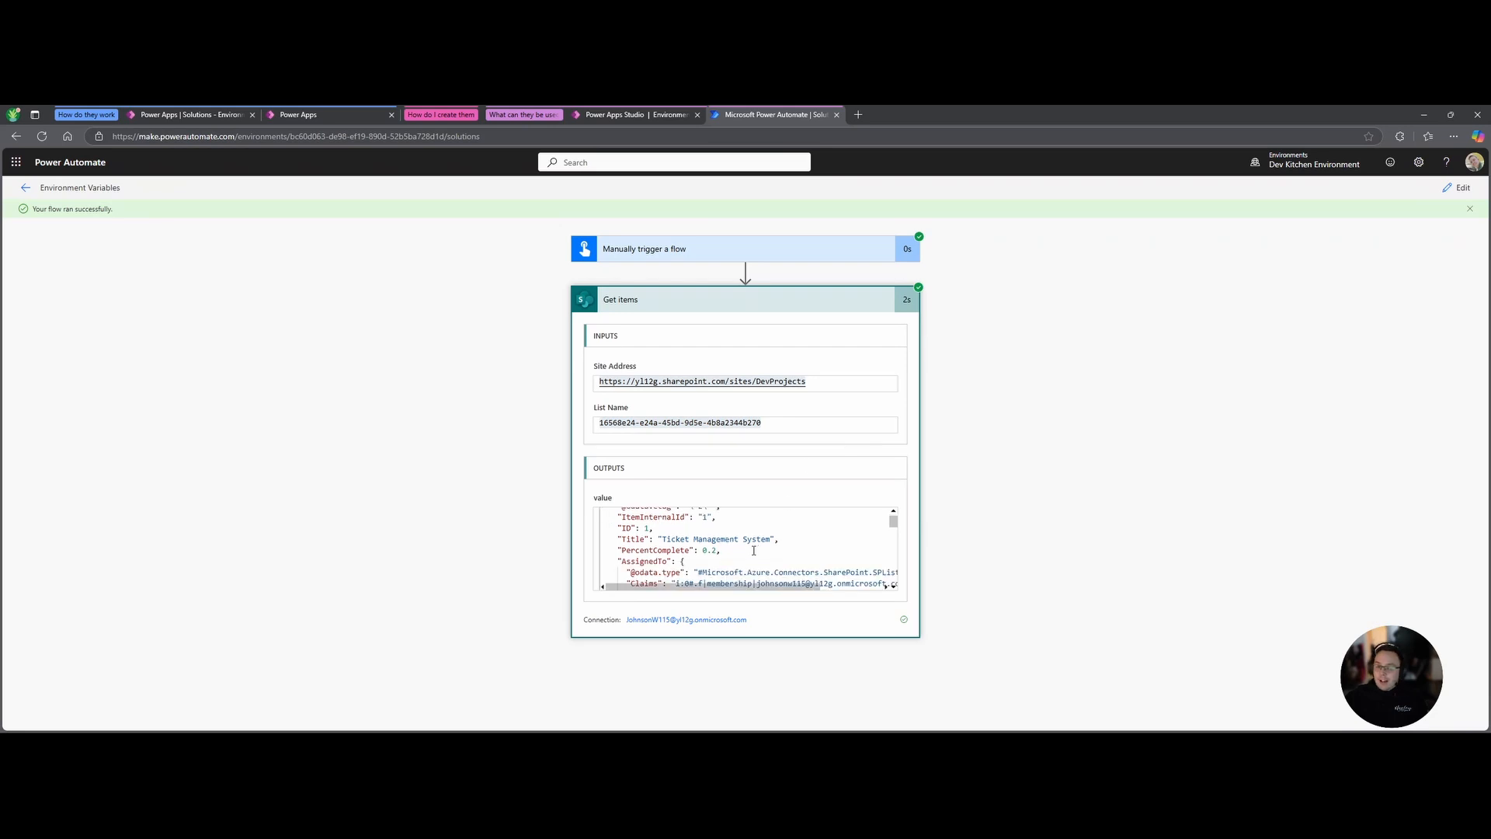
scroll(721, 541, "down", 3)
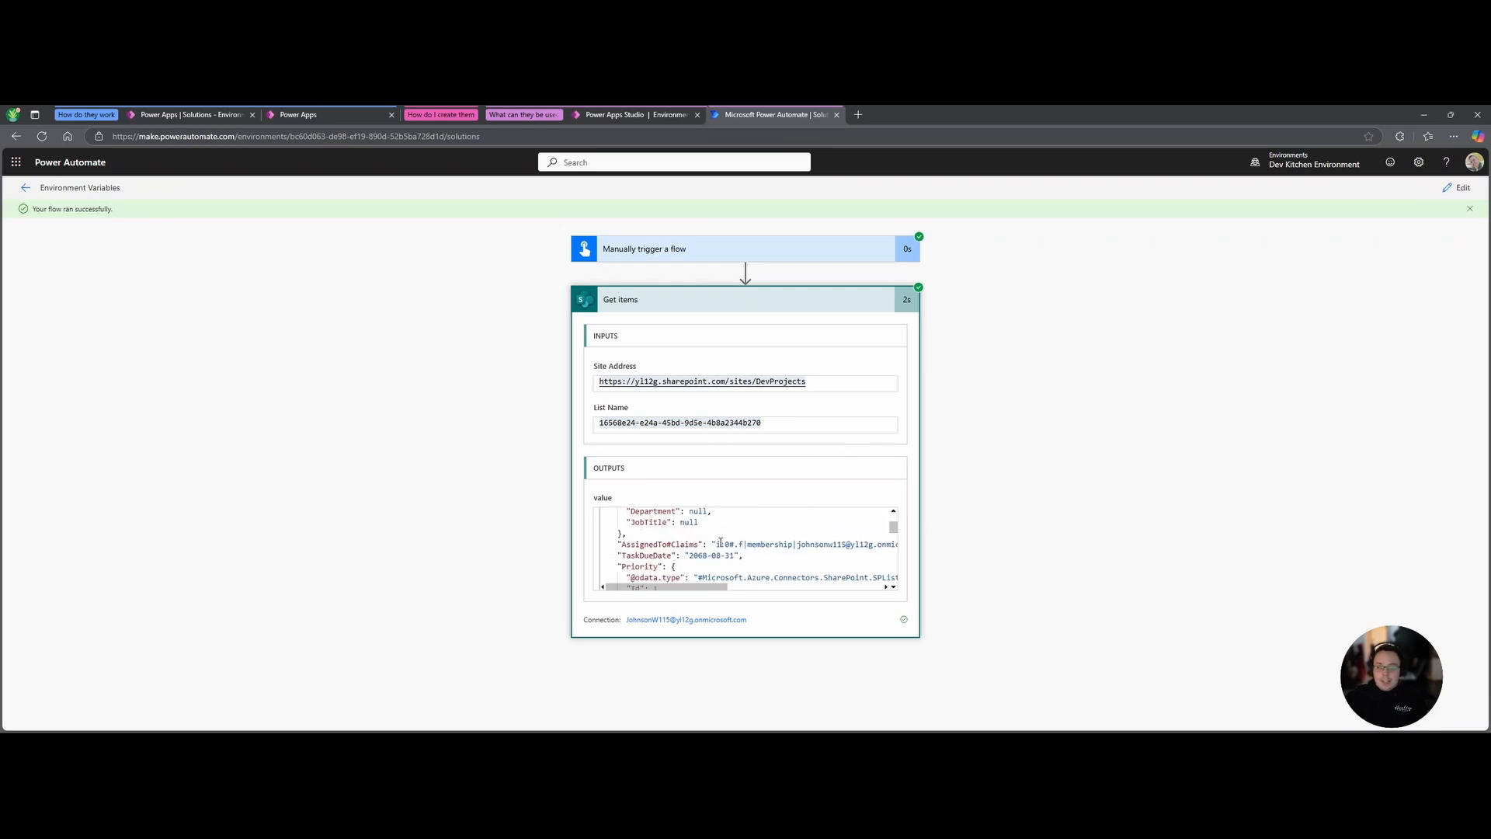
scroll(716, 556, "up", 3)
scroll(710, 546, "up", 1)
scroll(706, 546, "up", 5)
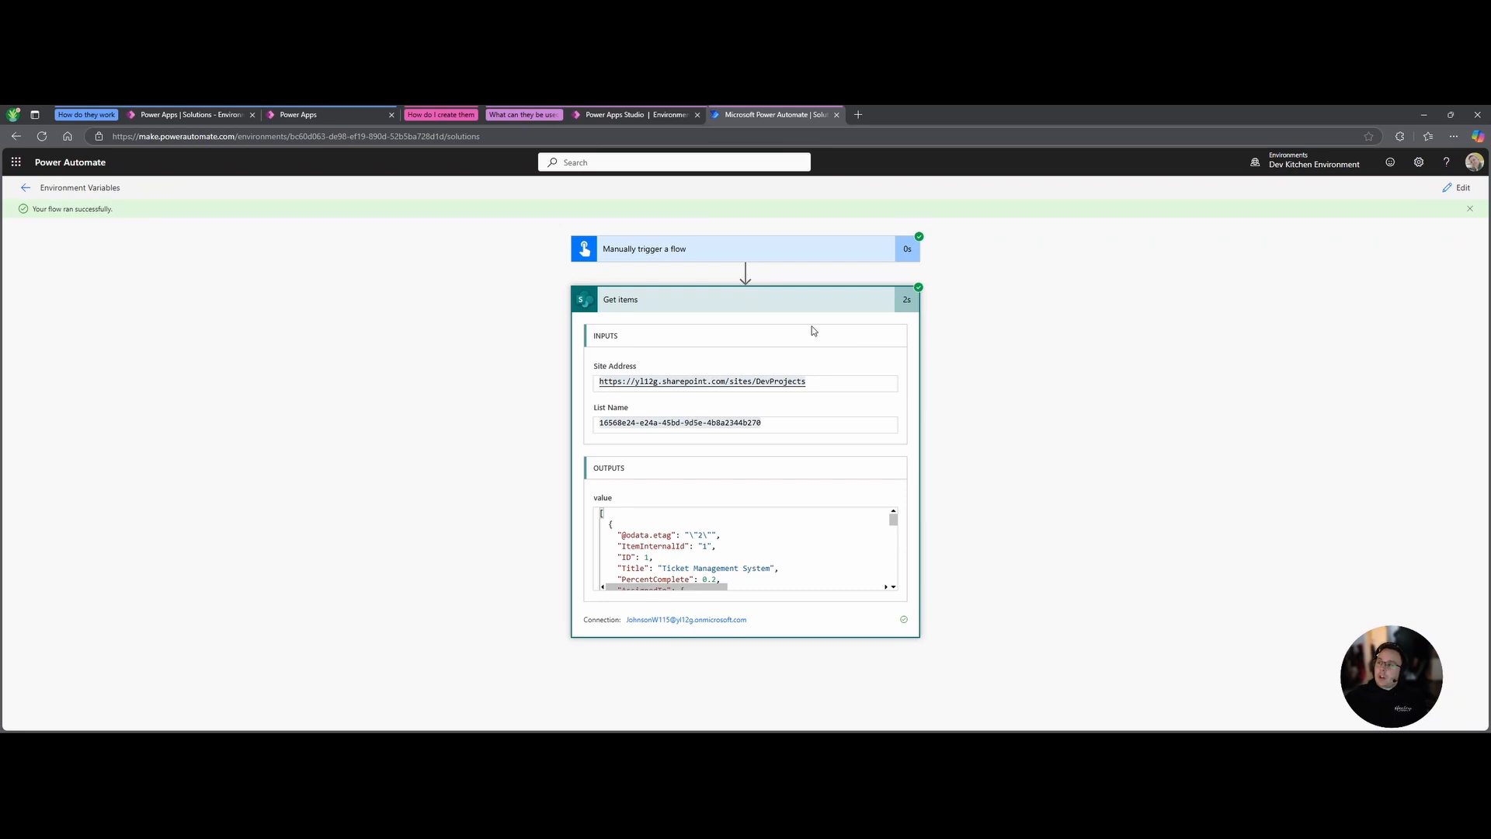
left_click(828, 304)
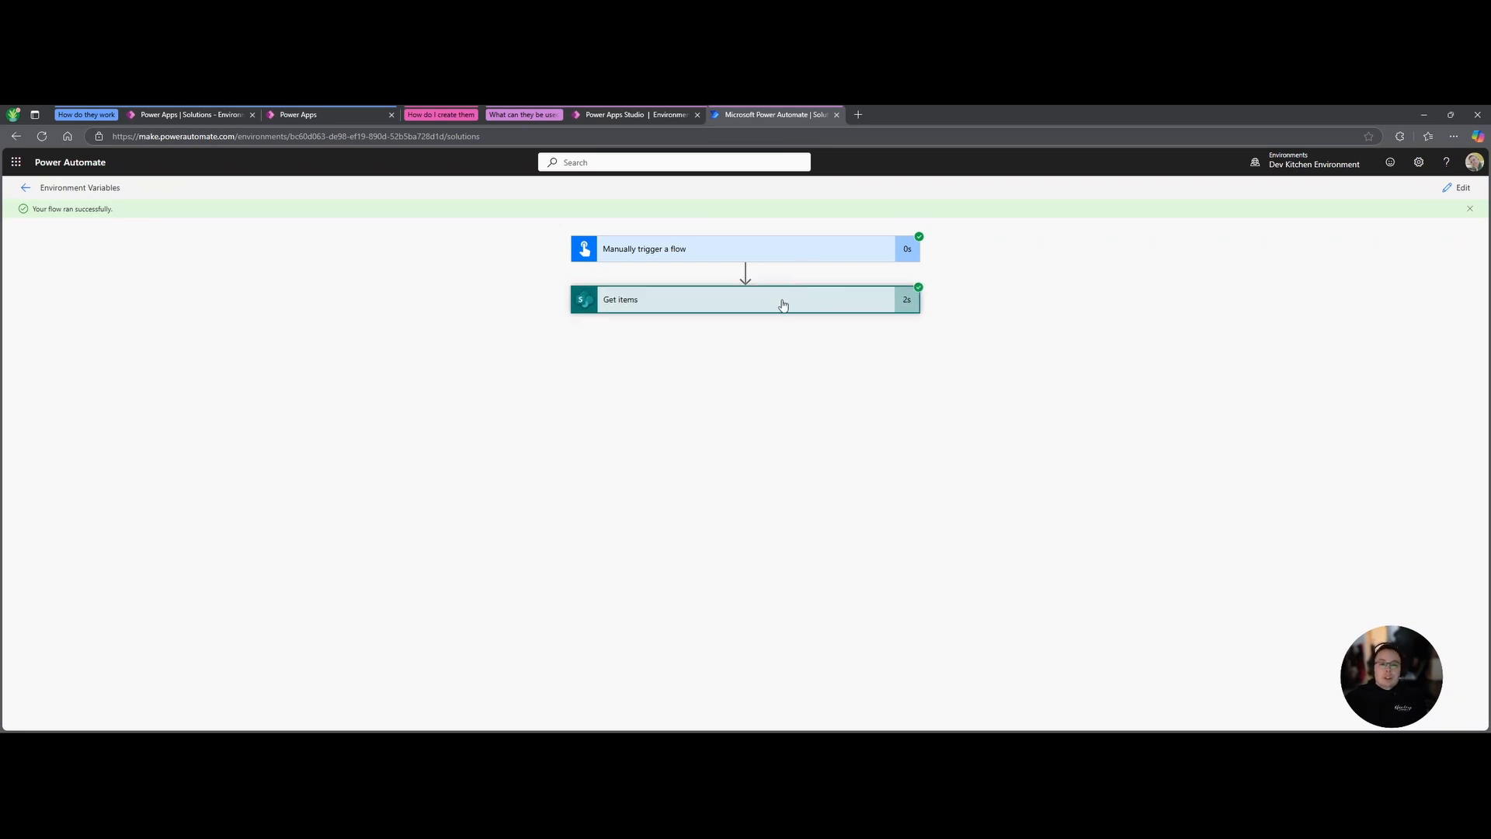
left_click(784, 305)
left_click(638, 115)
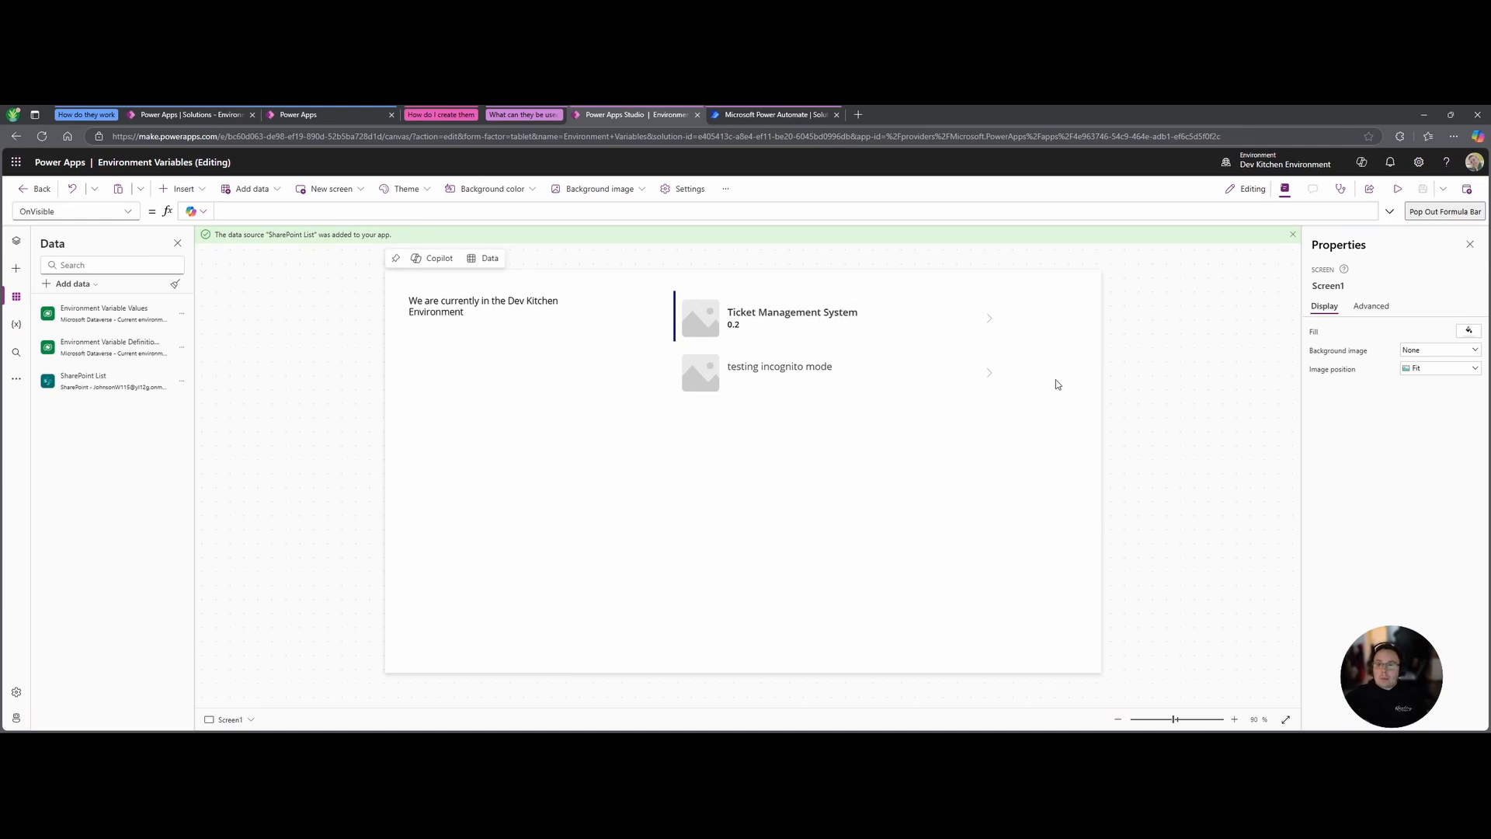
Go to make.powerapps.com Solutions and select the Environment Variables solution.
left_click(857, 113)
type("make")
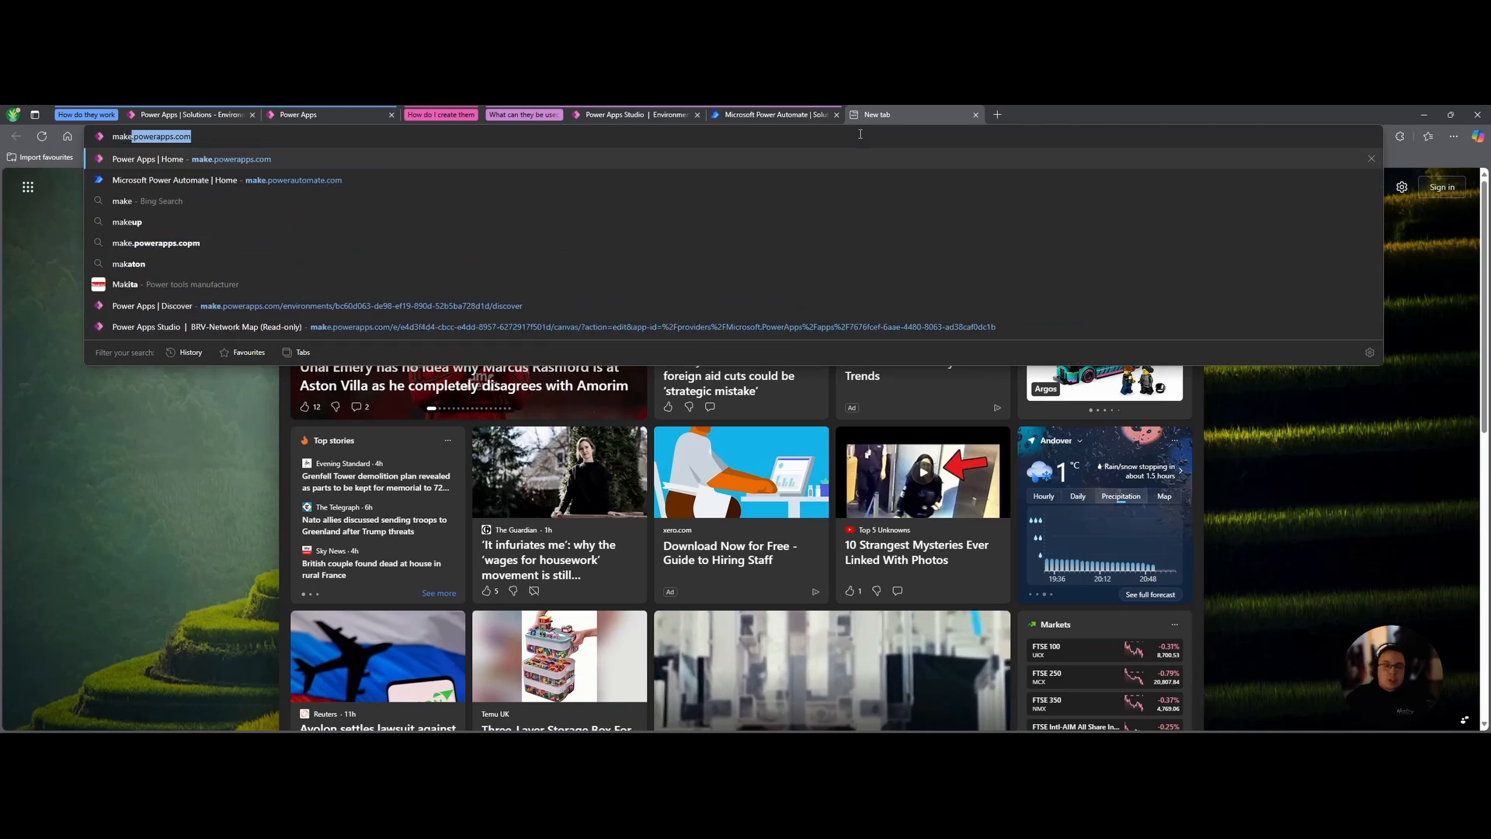
type(".powerapps.com")
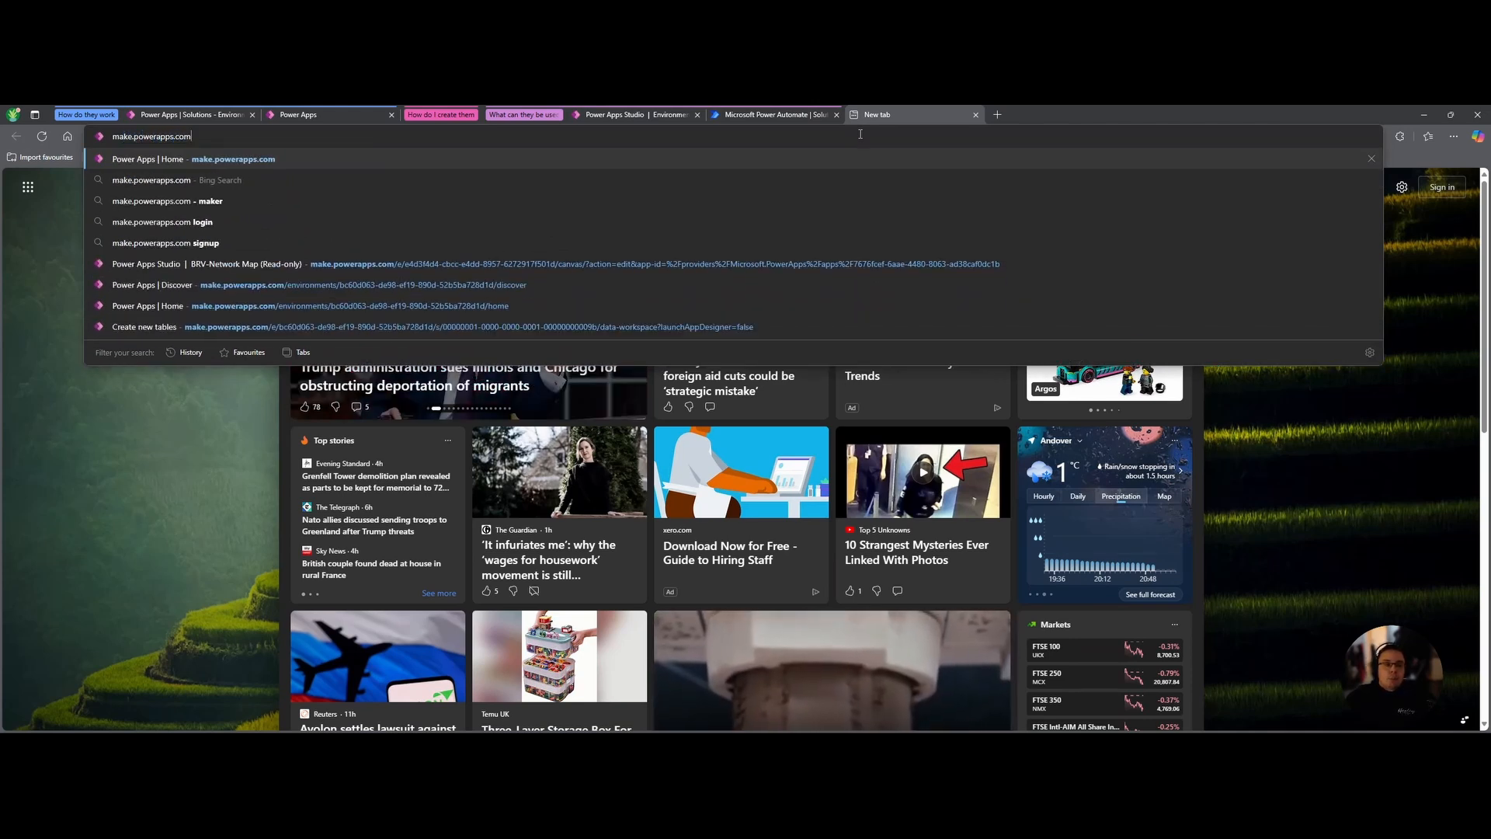
key("Return")
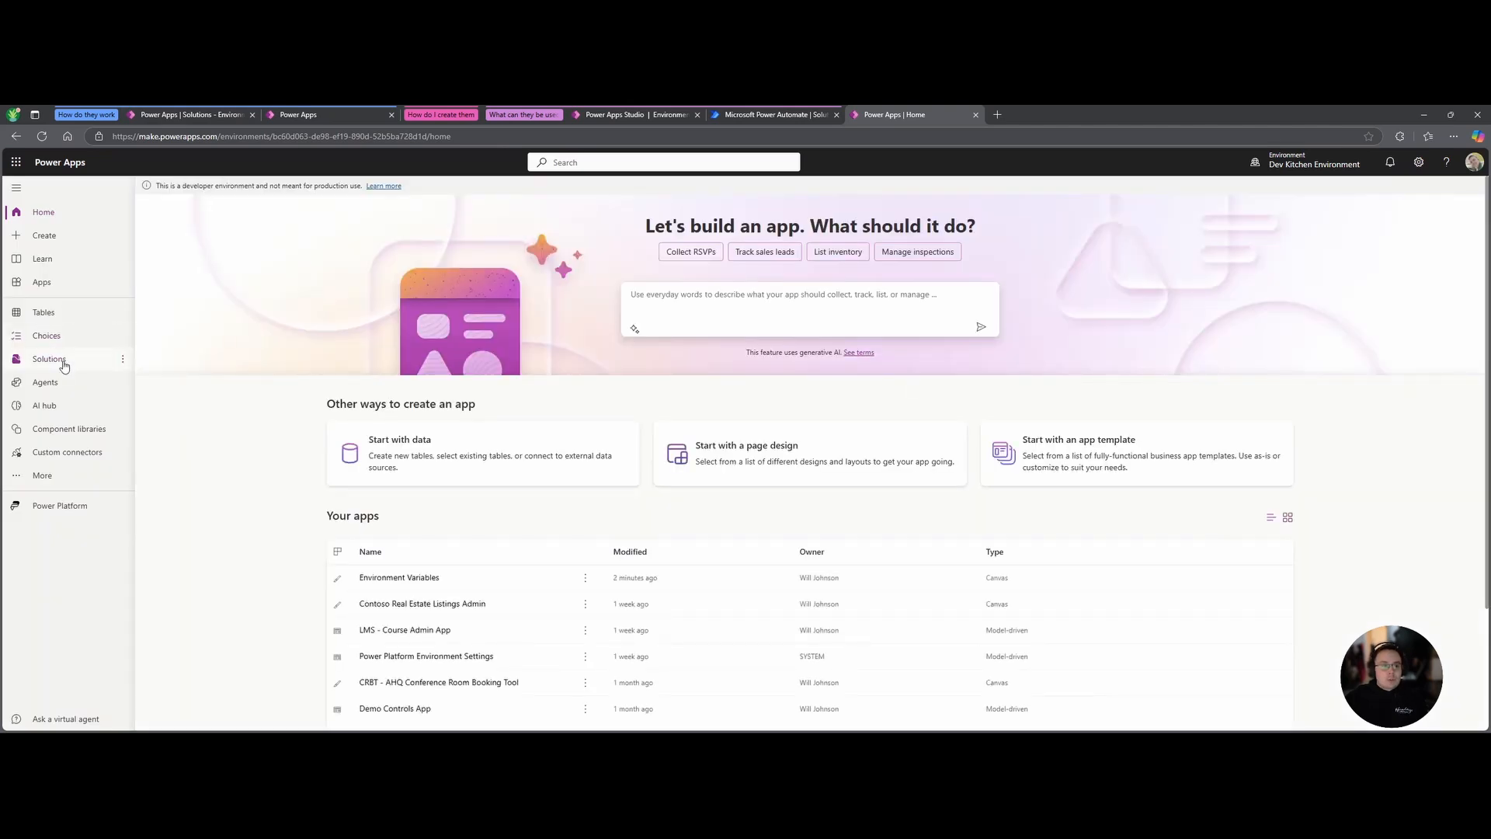
left_click(48, 359)
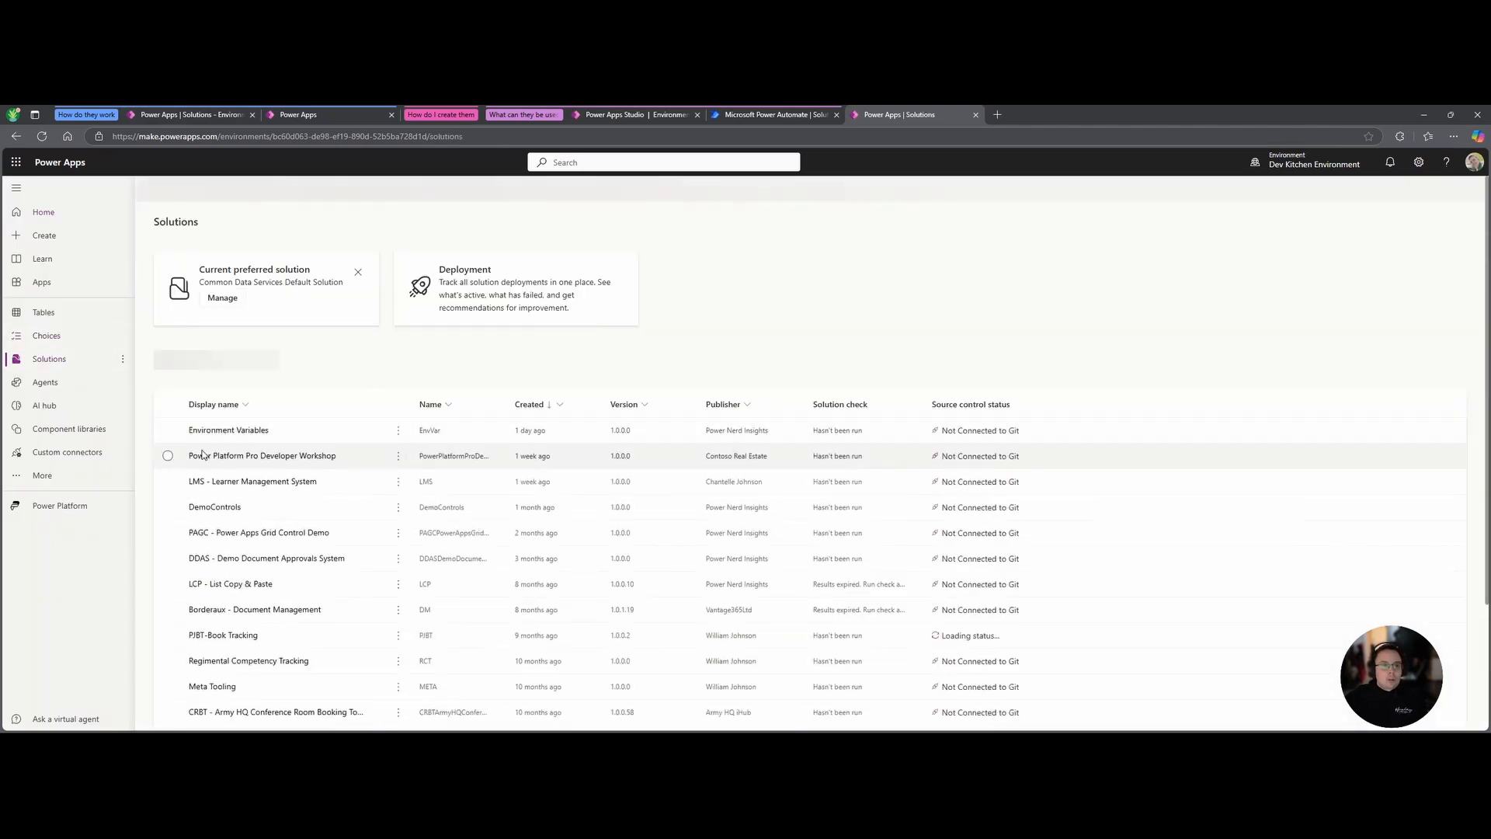
left_click(175, 444)
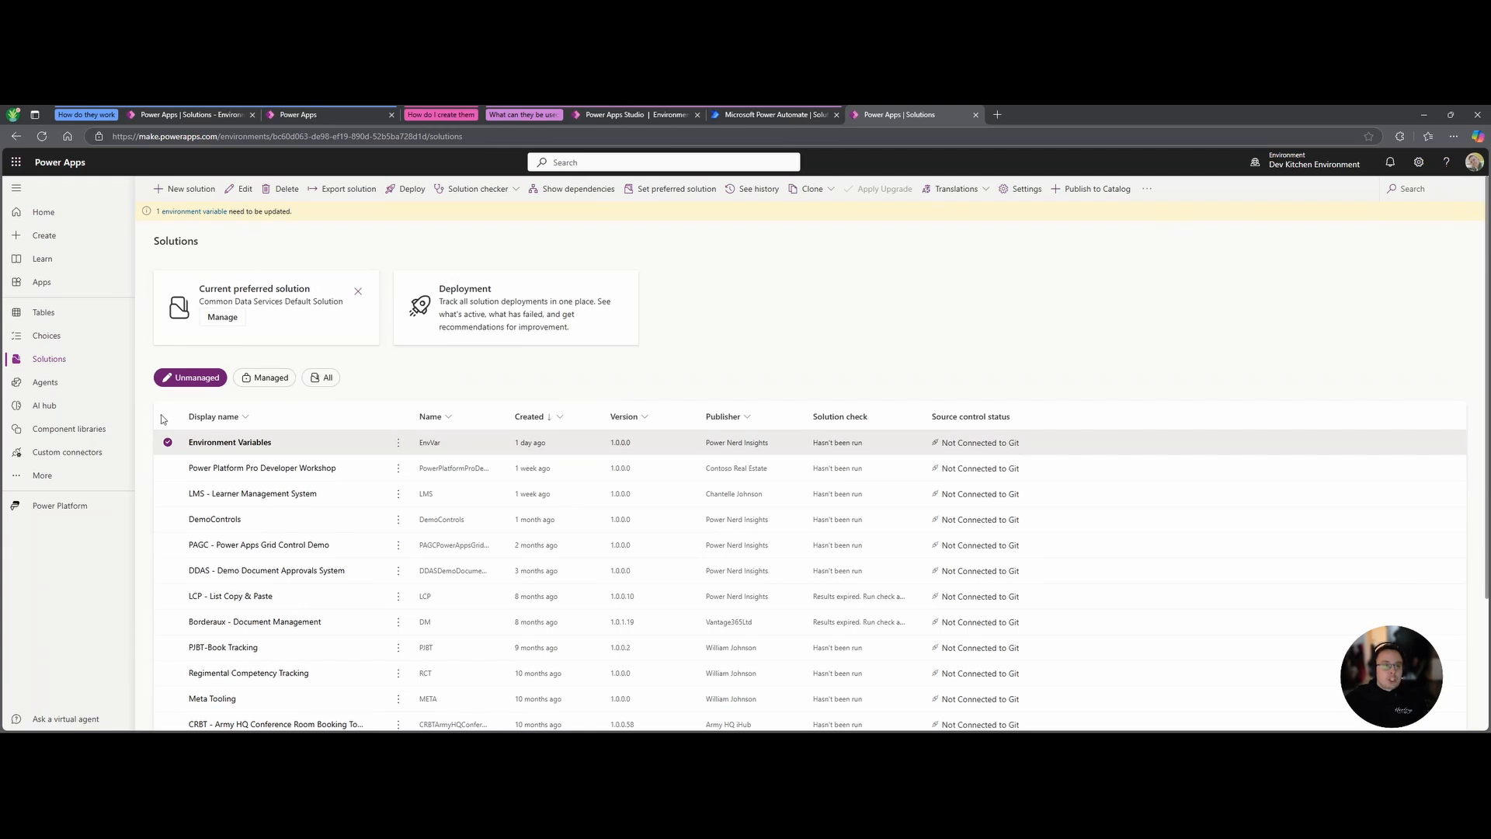
Export it as managed version 1.0.0.1, adding the missing connection reference.
left_click(342, 189)
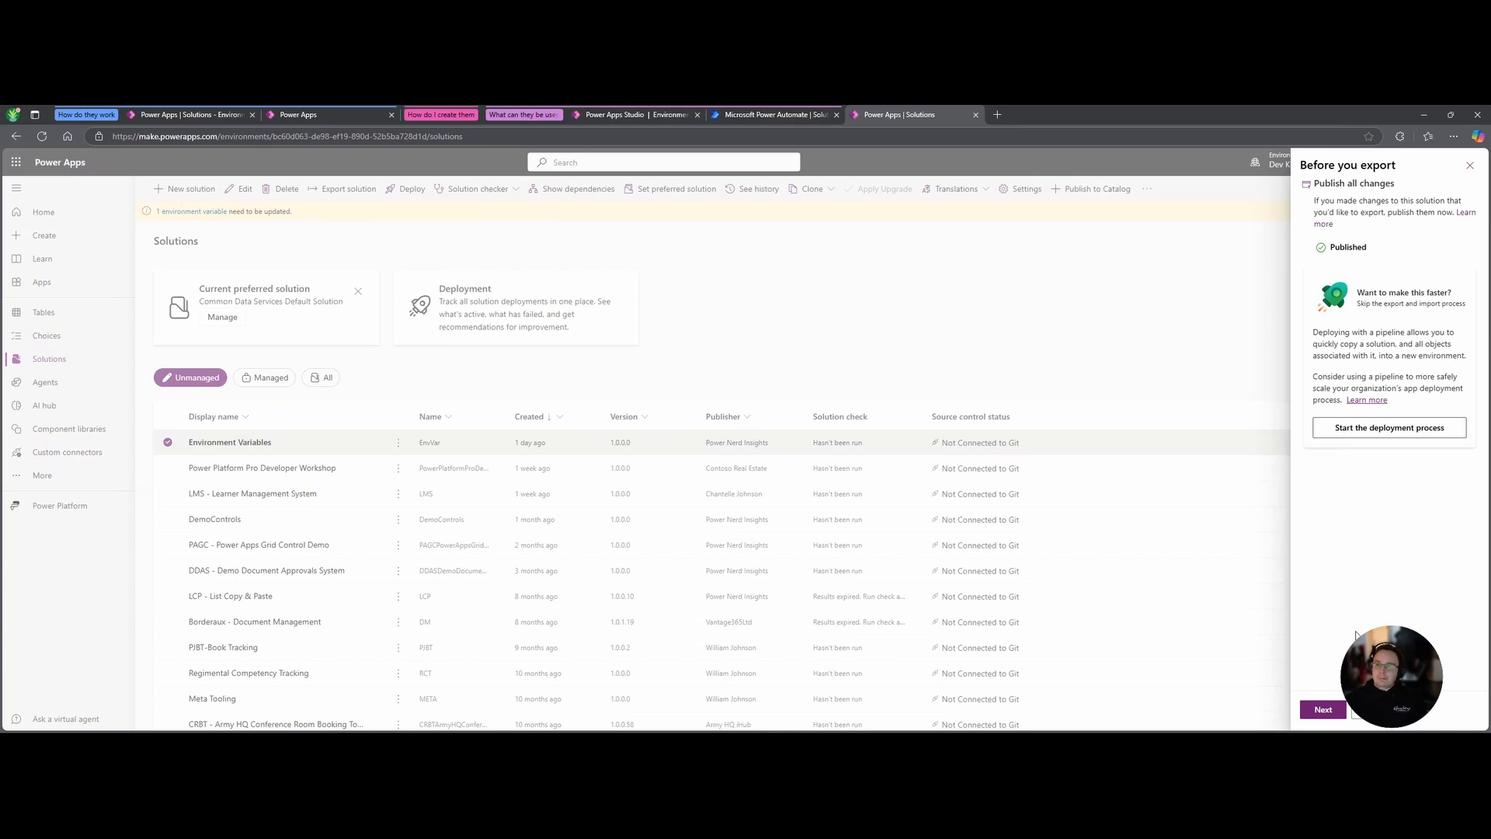
left_click(1327, 715)
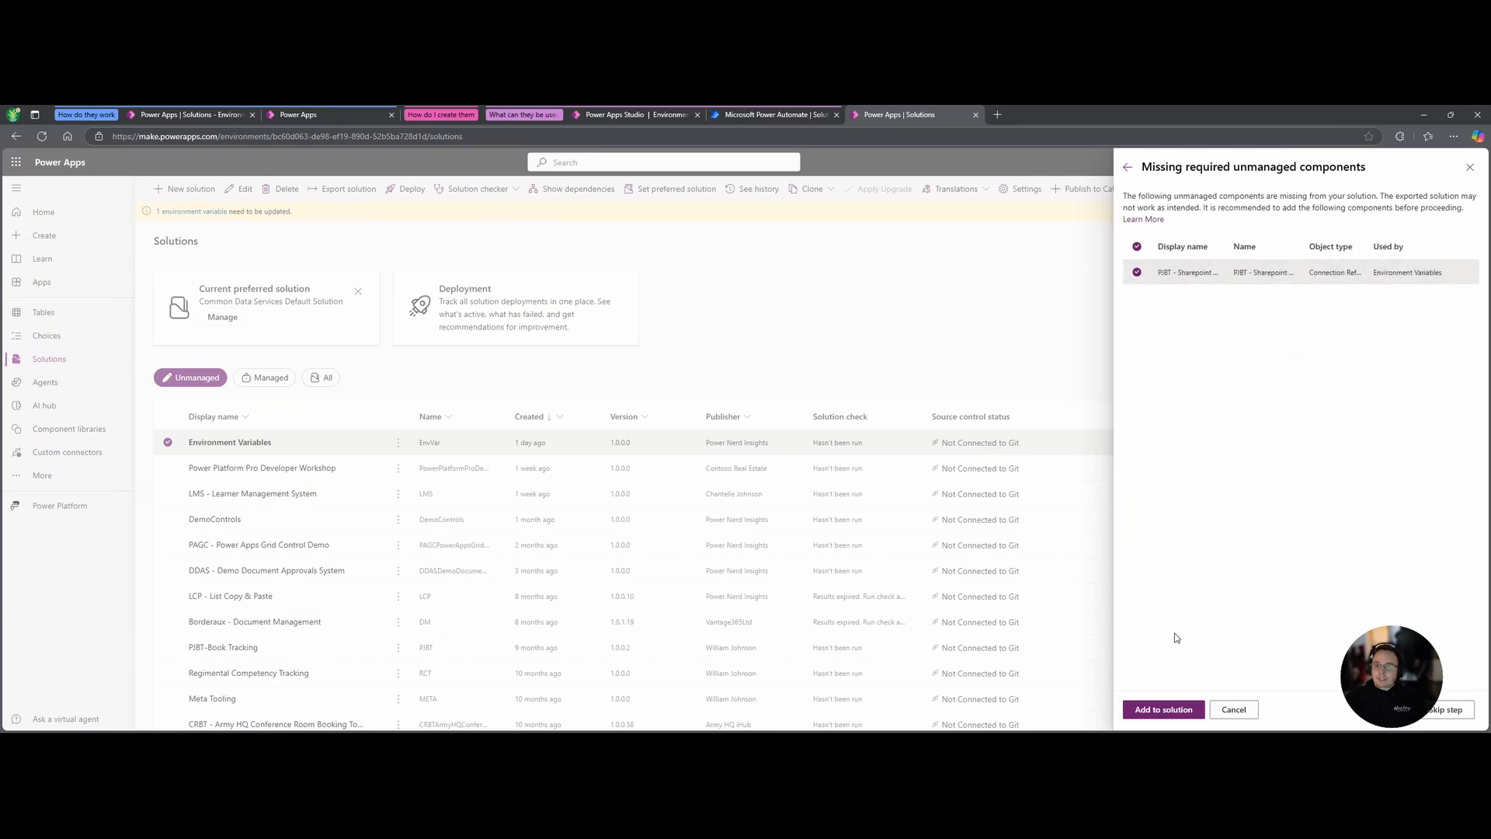
left_click(1169, 711)
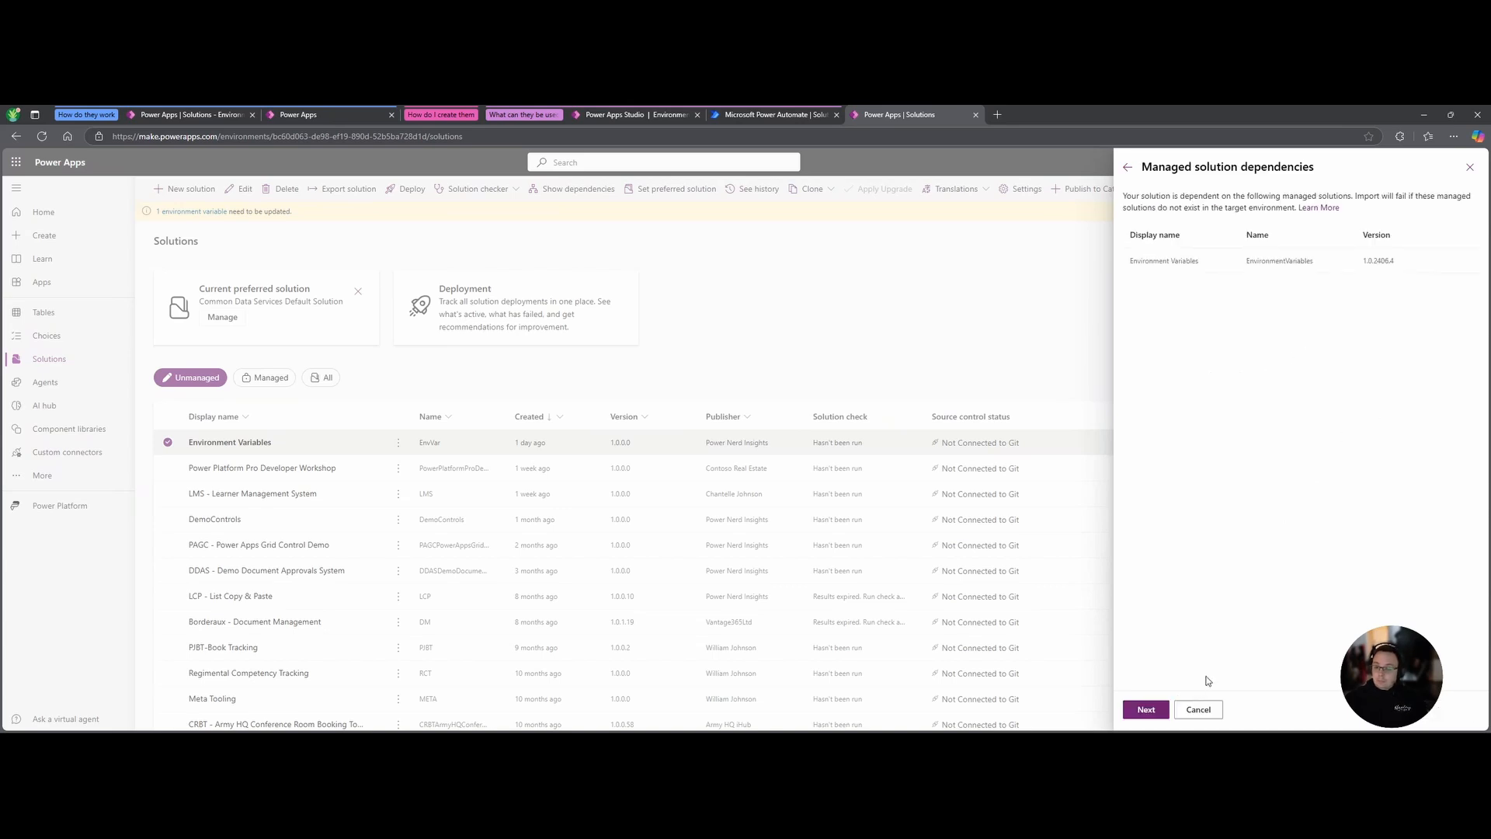
left_click(1146, 709)
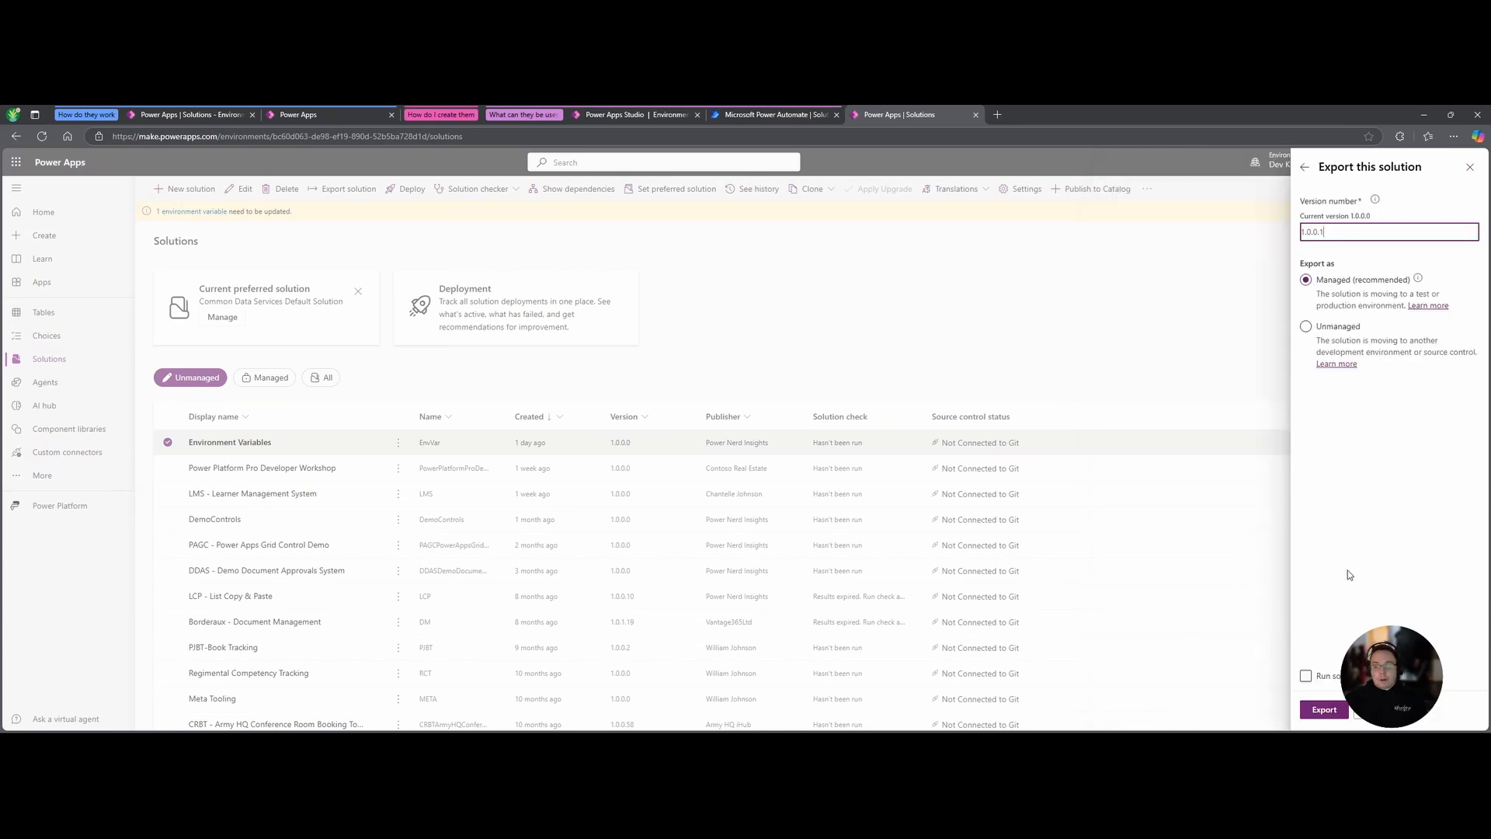
left_click(1332, 710)
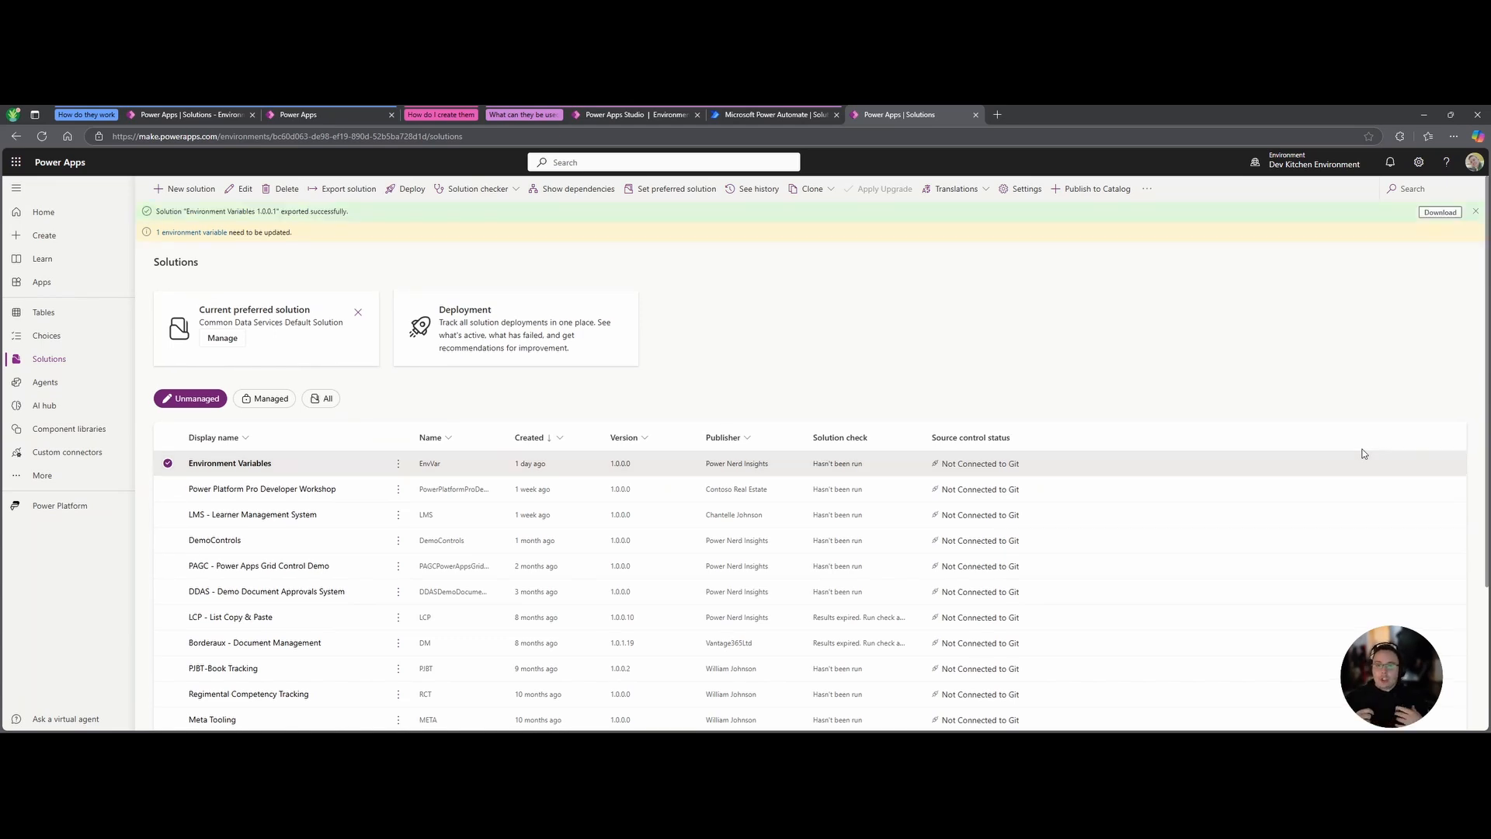
Download the exported managed solution and switch to the other developer environment.
left_click(1438, 212)
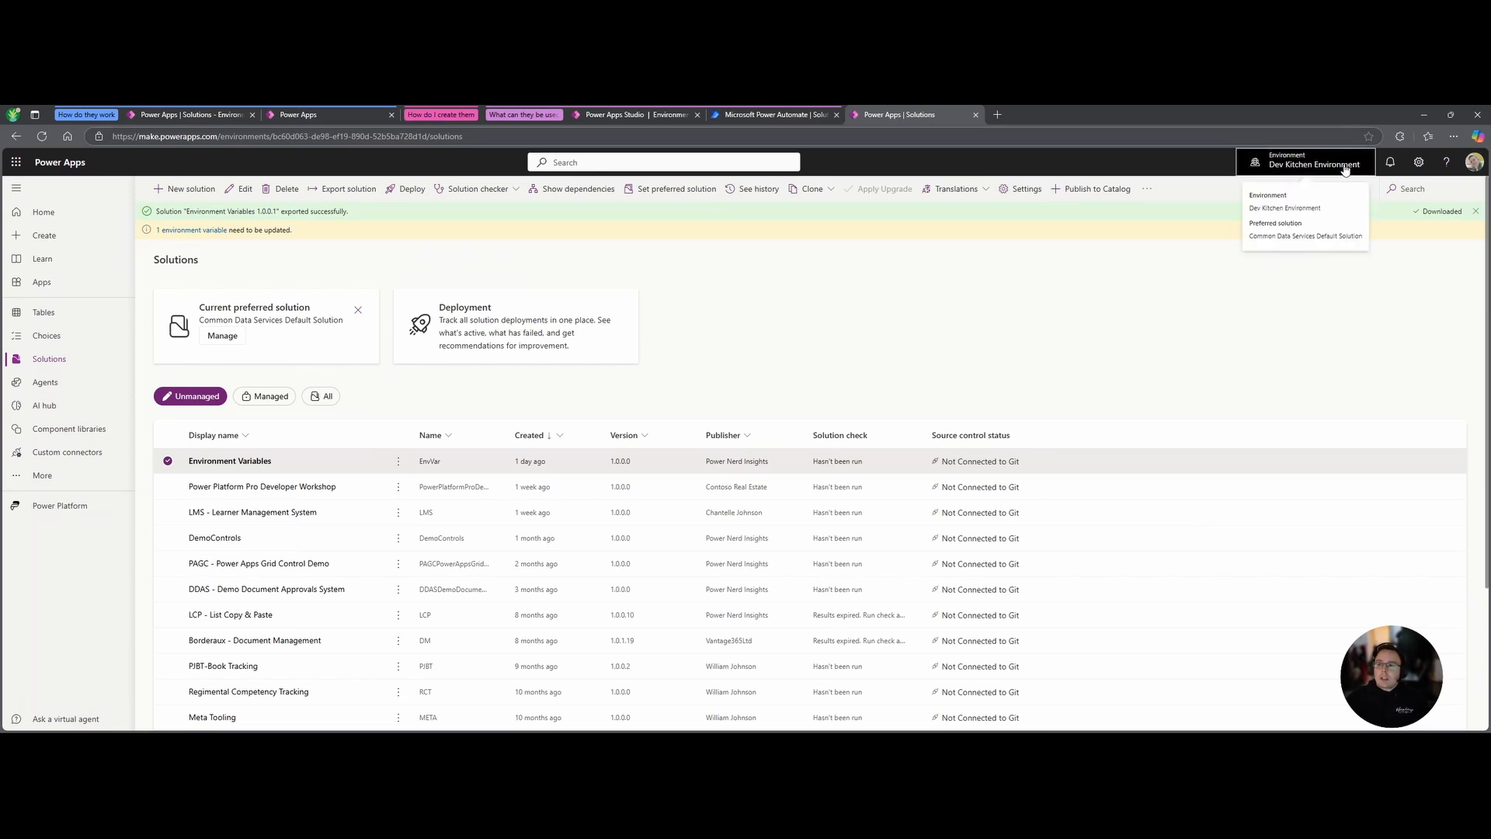
left_click(1313, 161)
mouse_move(1330, 377)
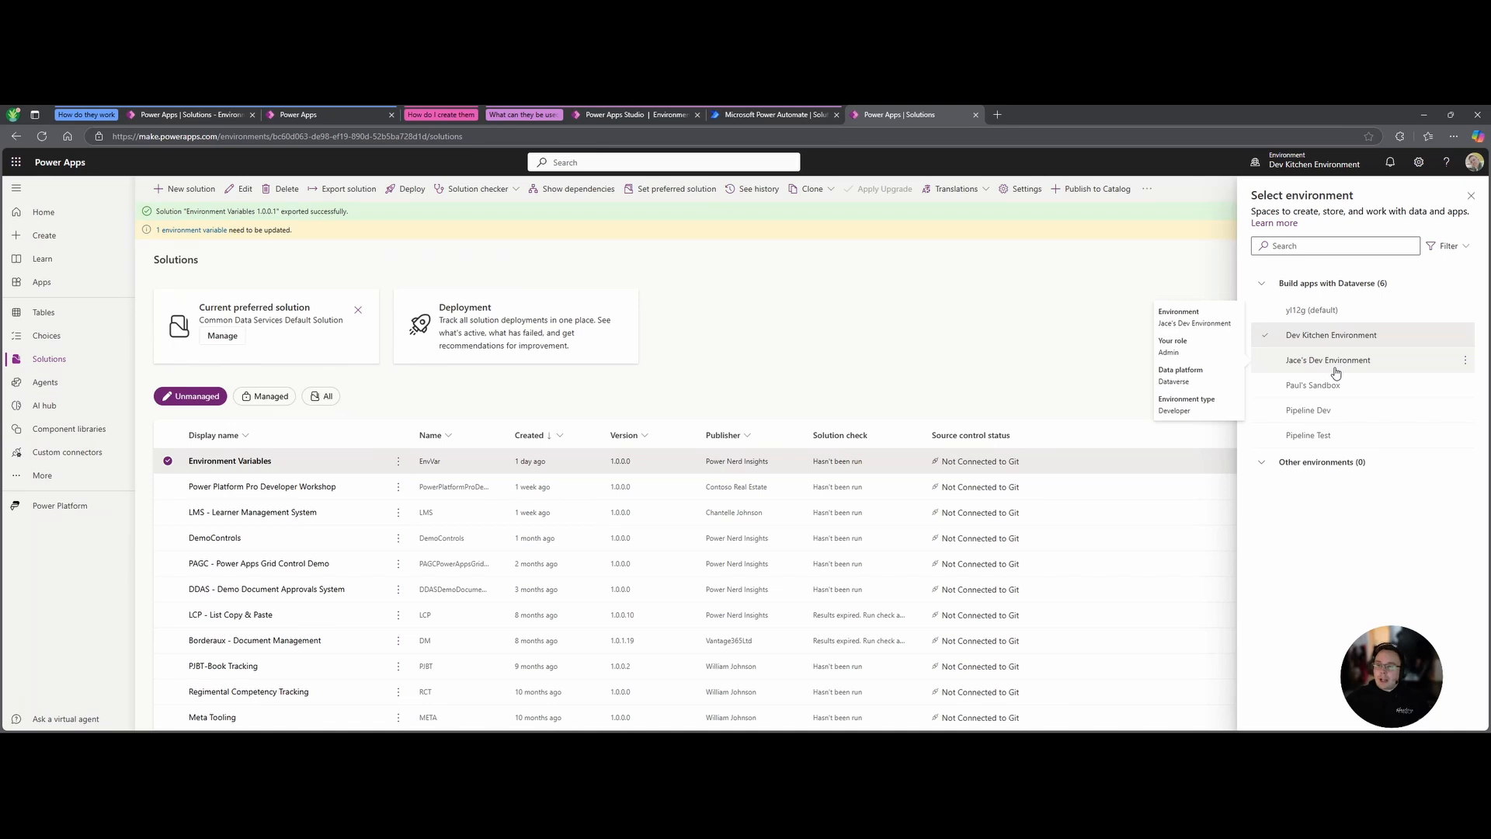
left_click(1336, 371)
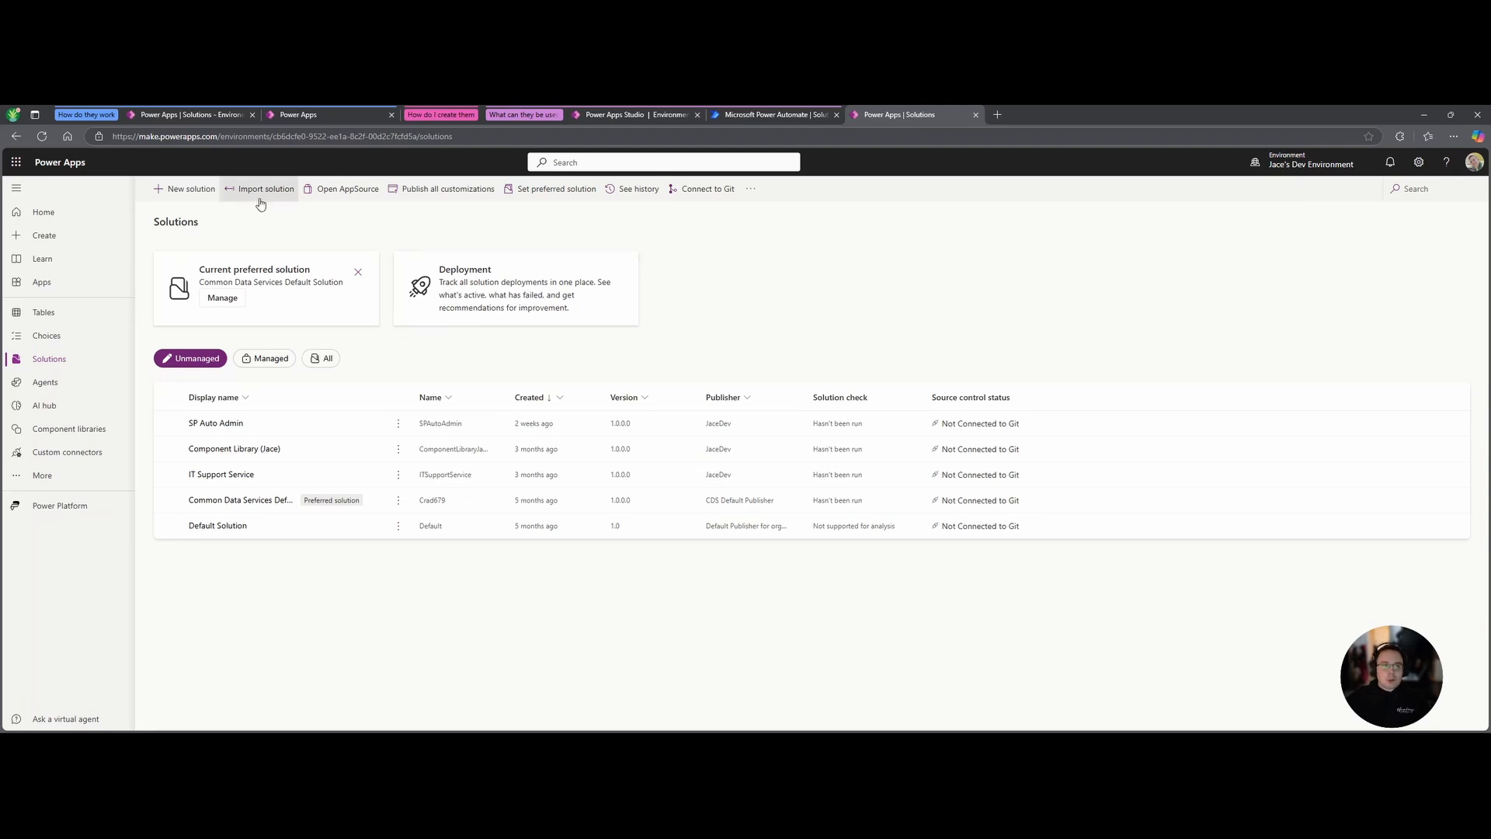
Load the managed EnvVar solution zip in Import a solution and proceed to variable values.
left_click(769, 115)
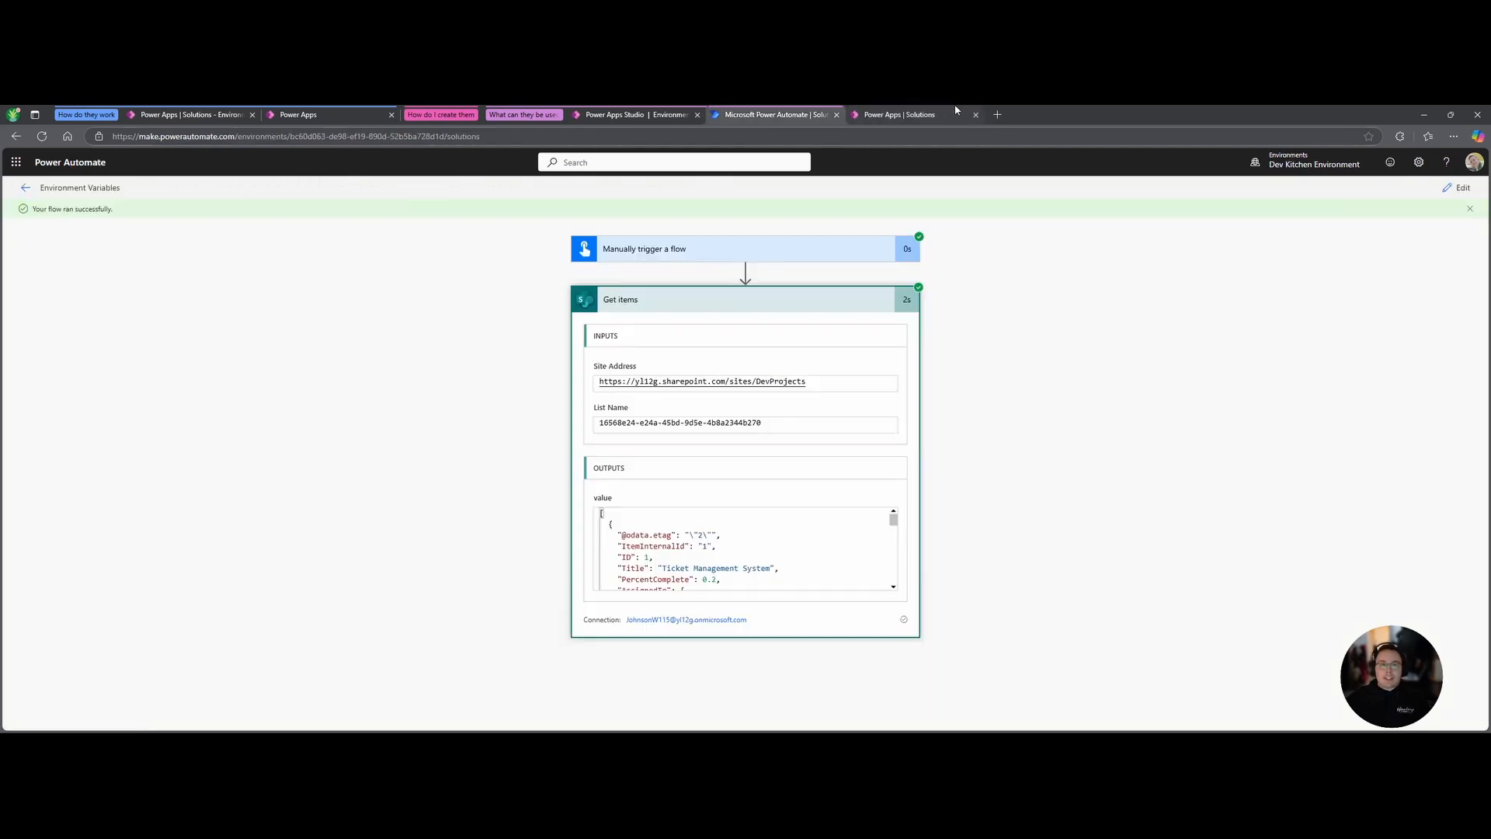
left_click(878, 112)
left_click(244, 193)
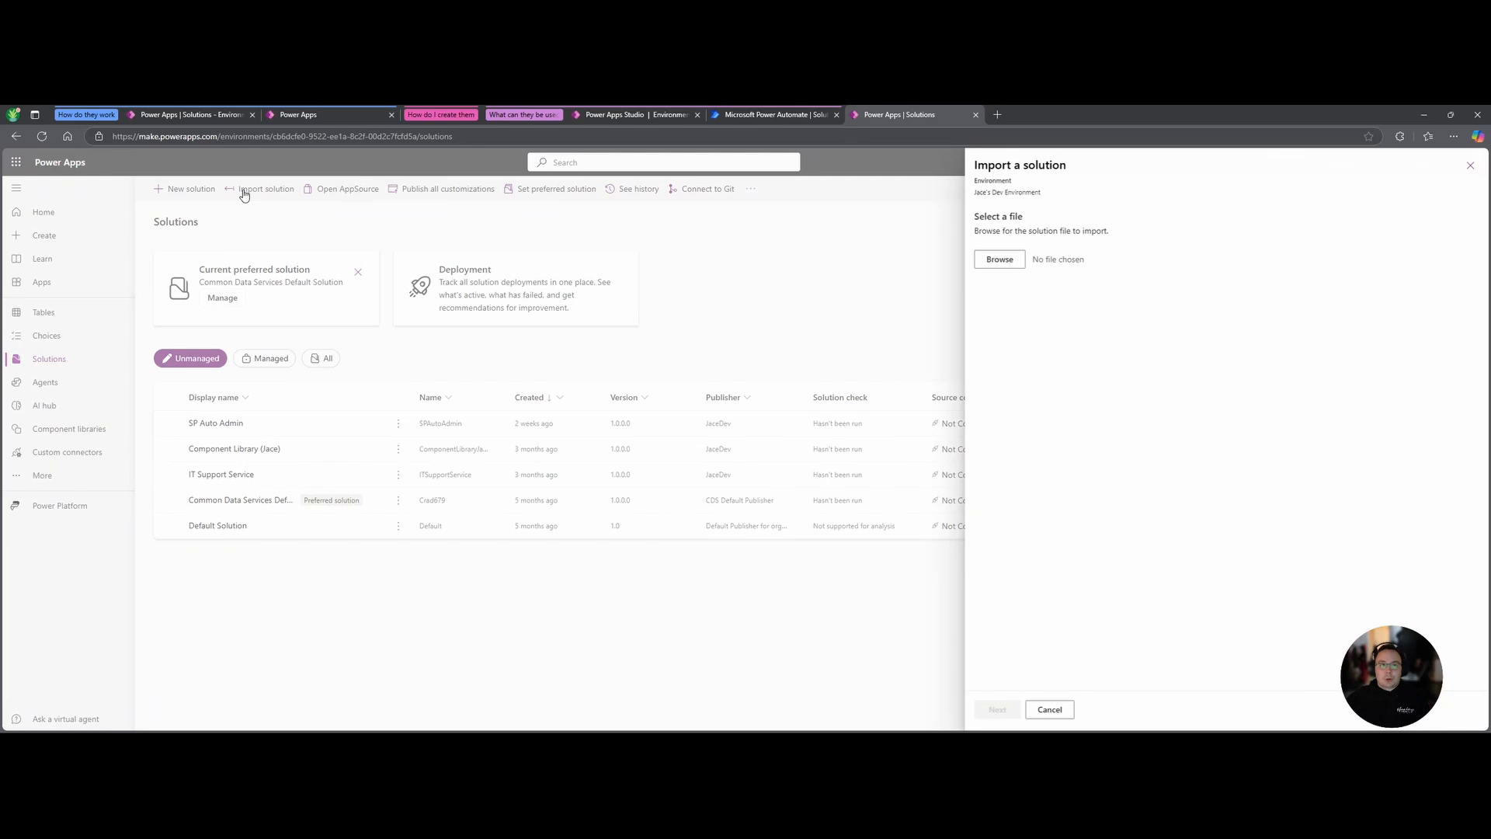
left_click(992, 261)
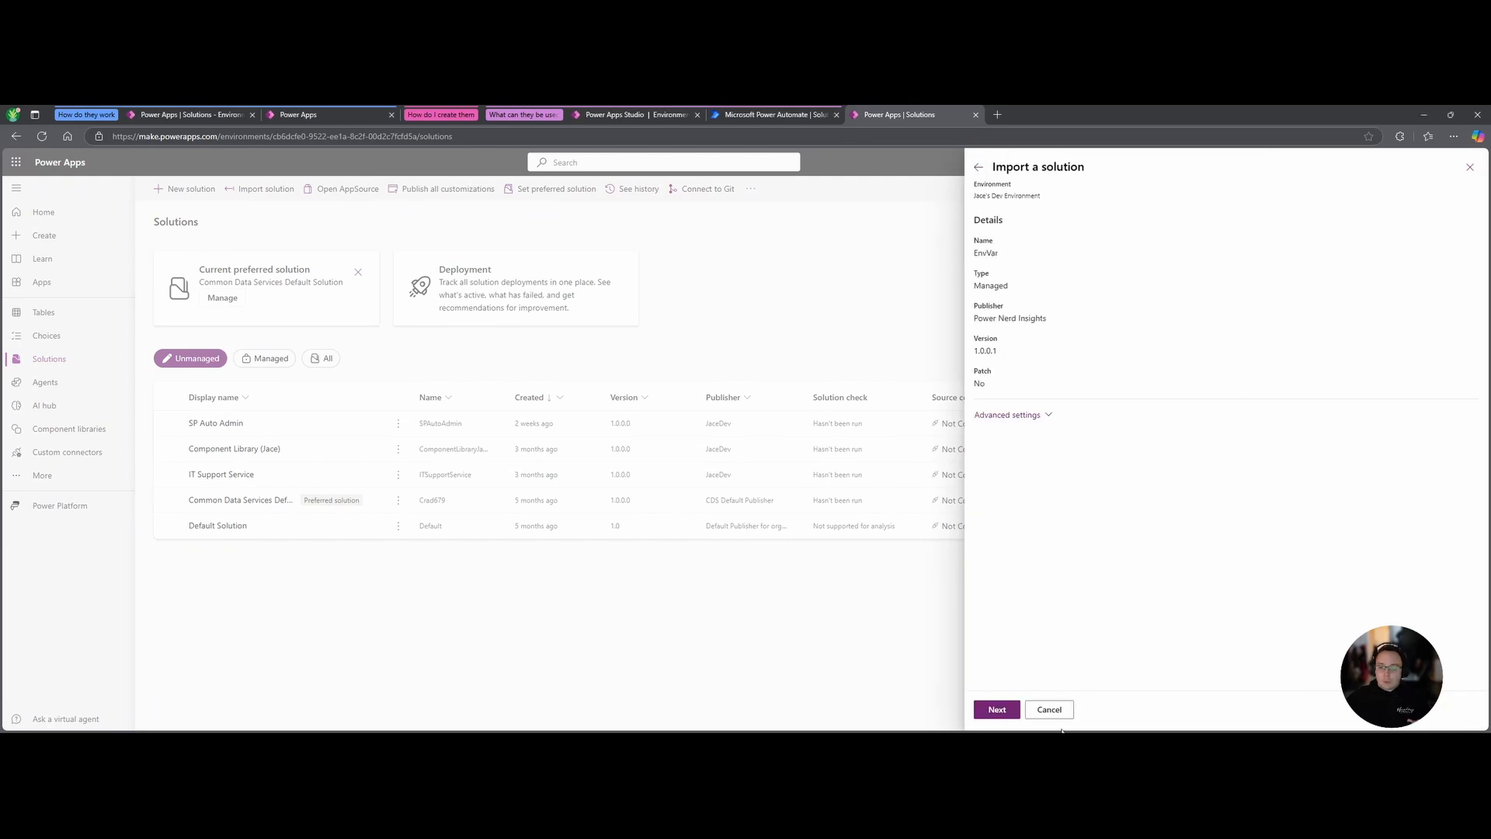
left_click(998, 711)
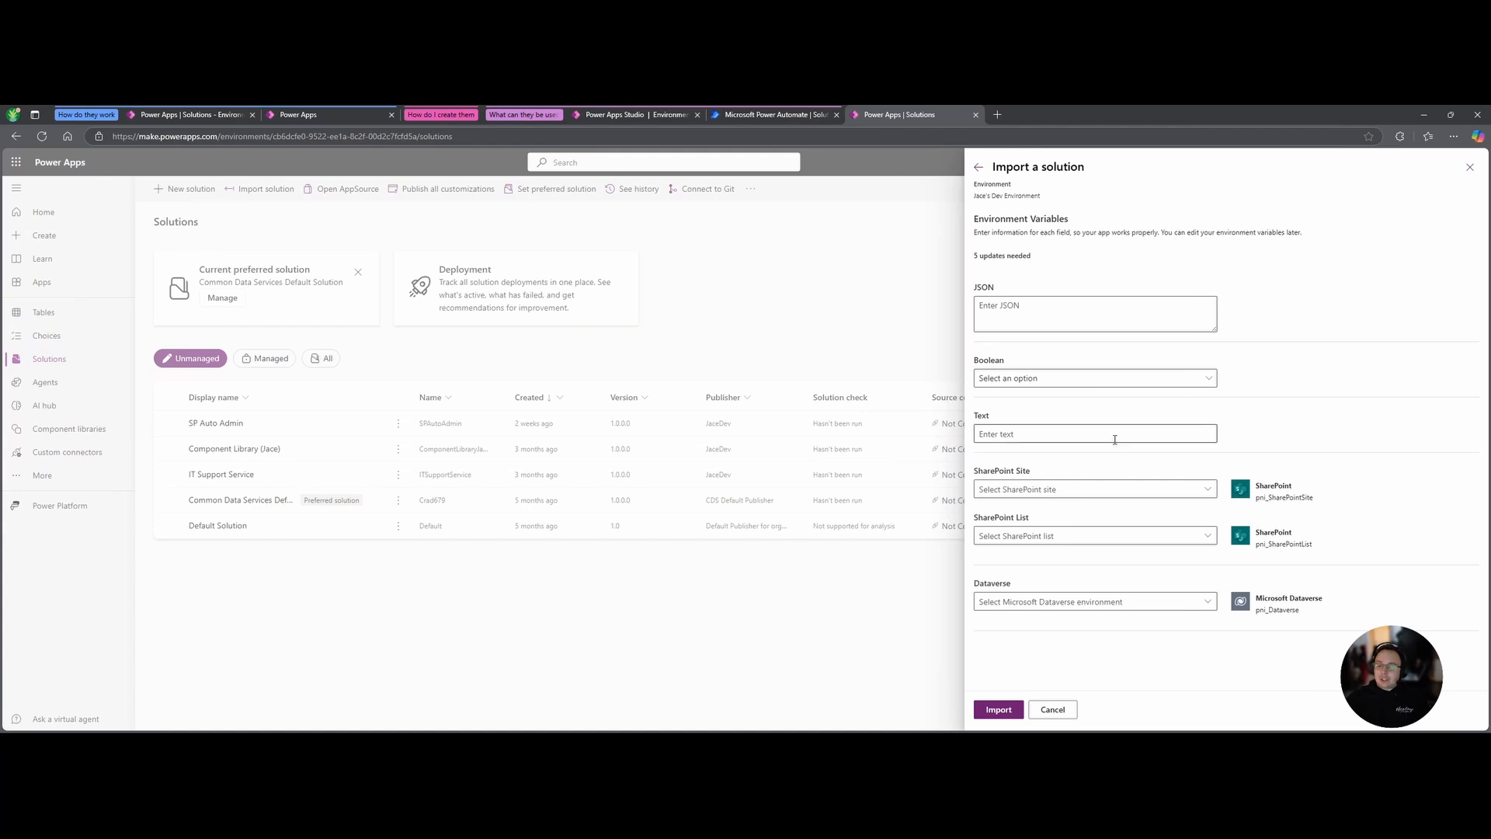
Check the Text variable's current value in the dev solution tab.
left_click(602, 114)
left_click(392, 110)
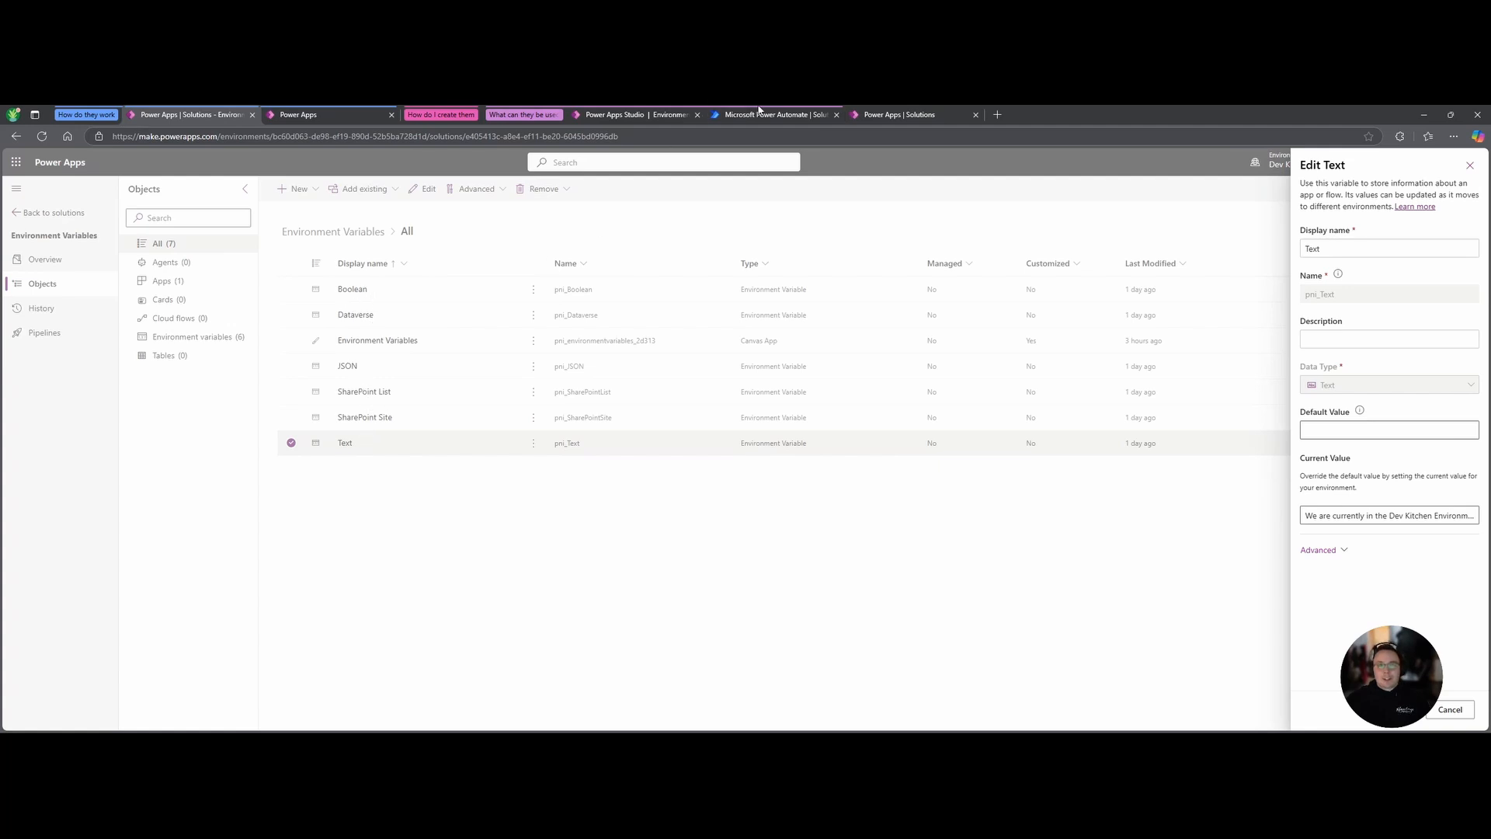
left_click(907, 118)
Enter {"Theme":"#FFFFFF"} for the JSON variable and set the Boolean variable to Yes.
left_click(1070, 321)
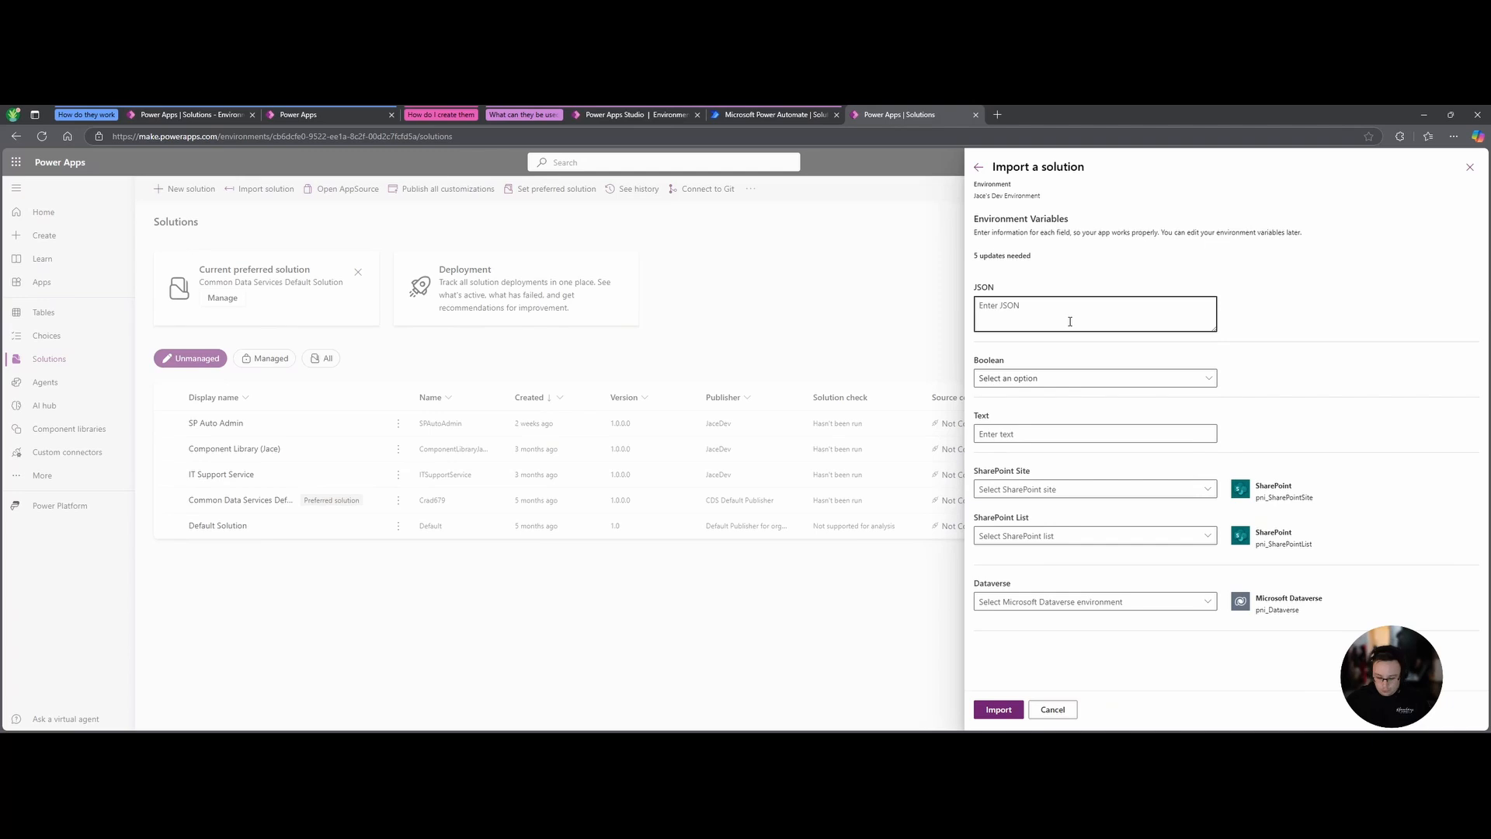
type("{")
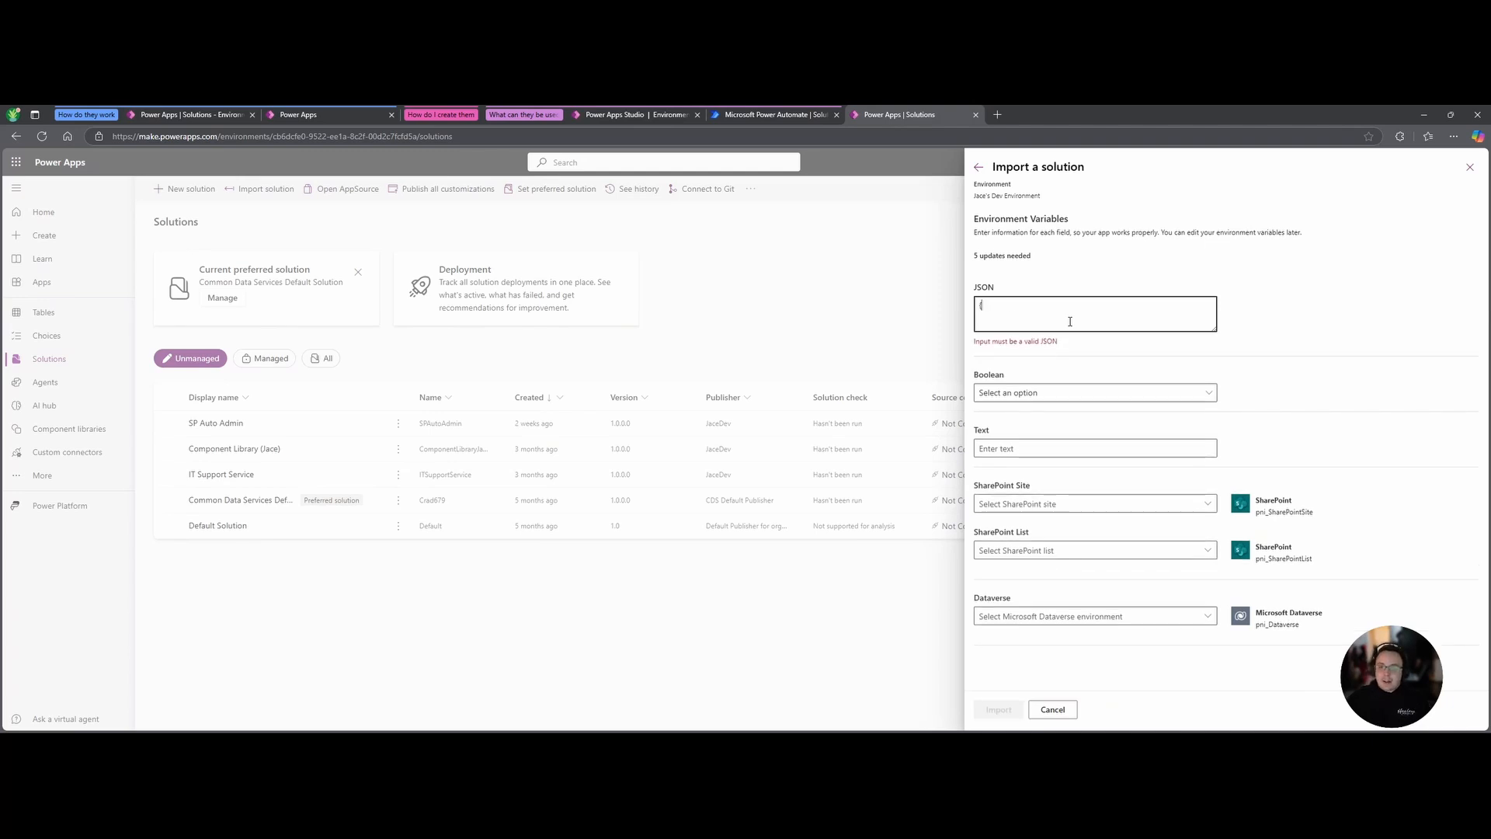
type("\"Theme\":")
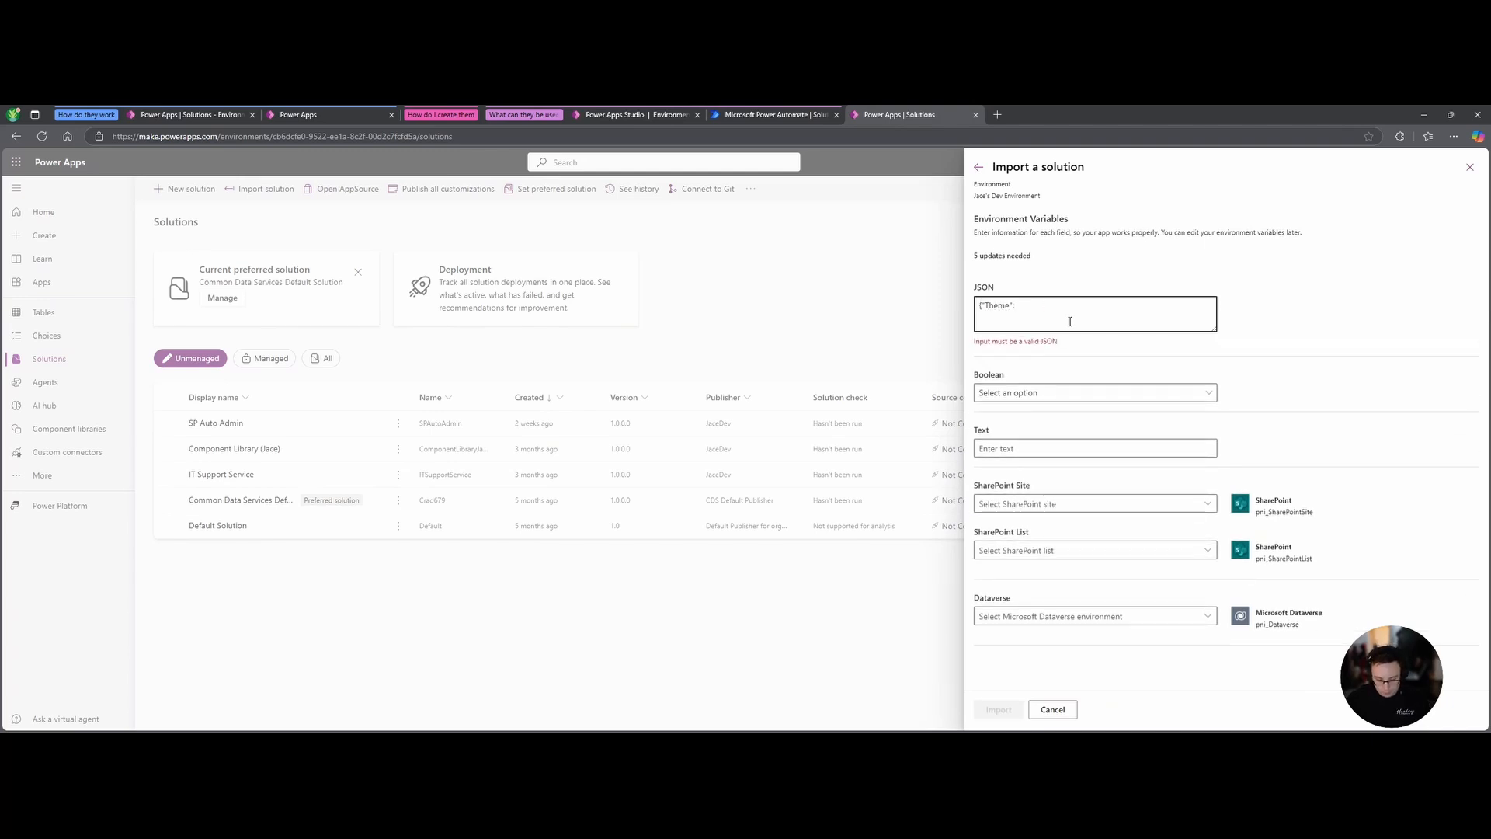
type("\"#FFFFFF")
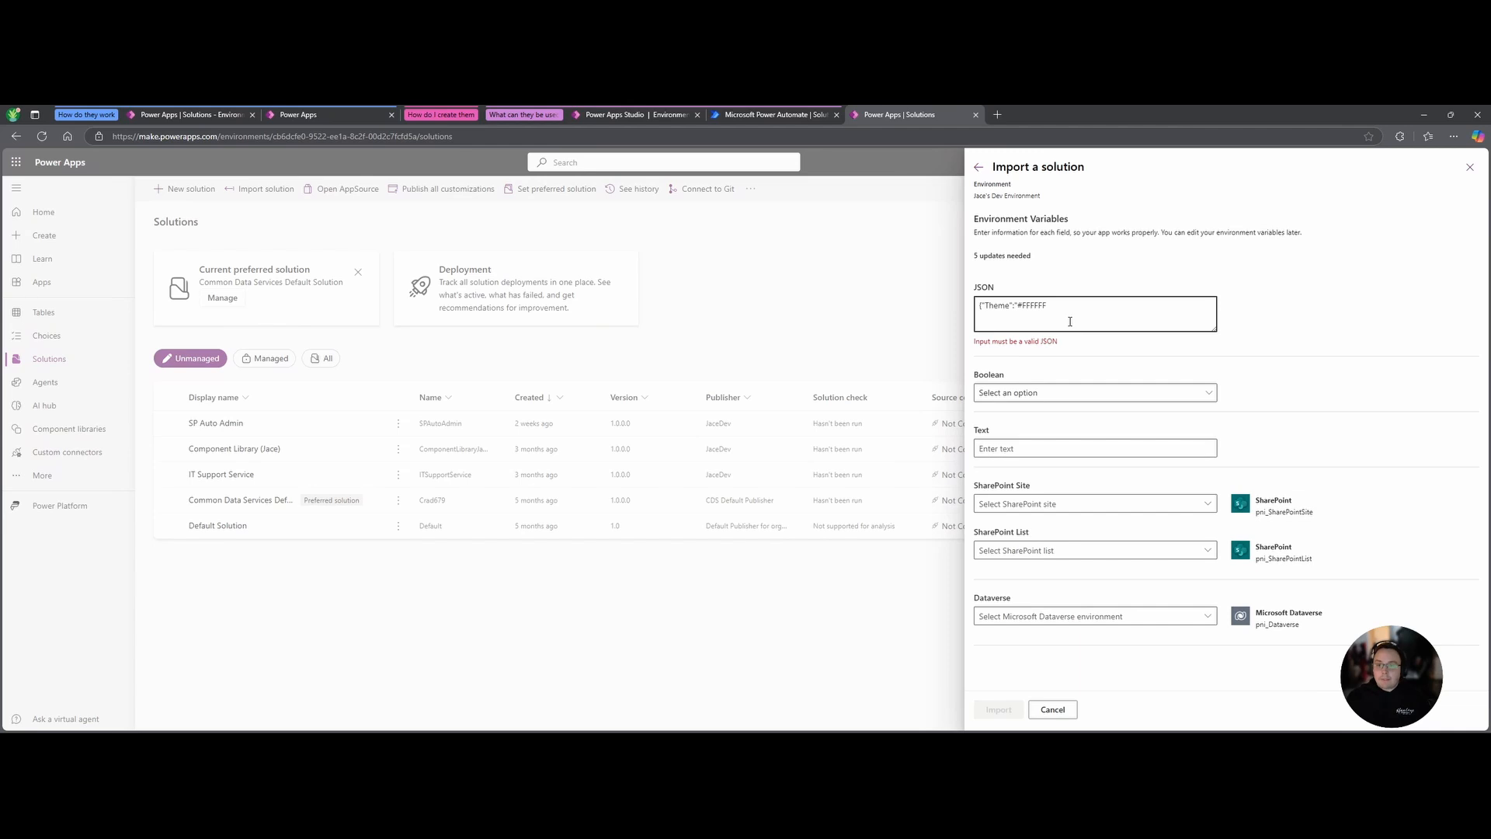
type("\"}")
left_click(1083, 380)
left_click(1041, 404)
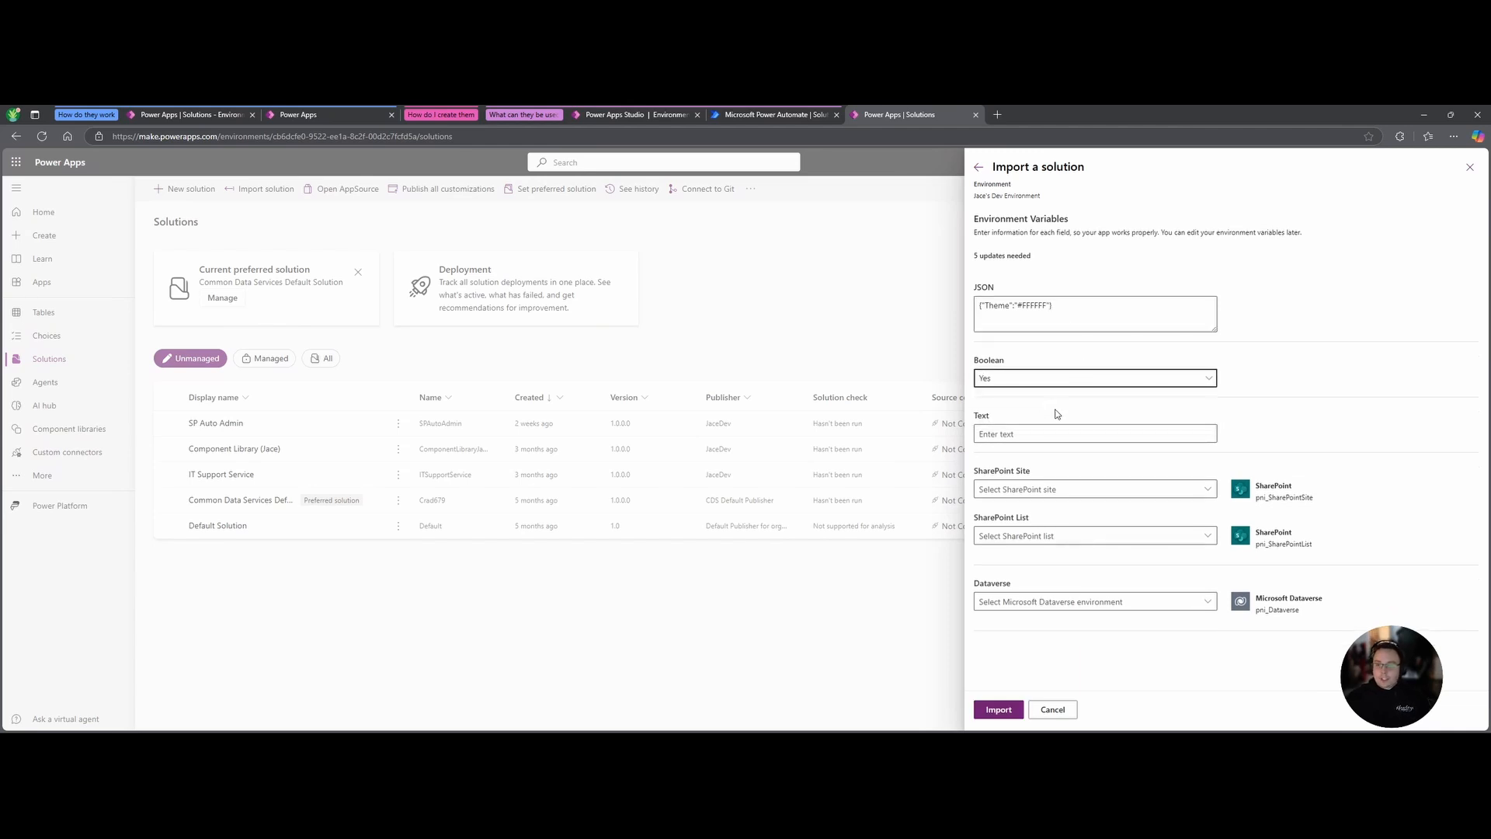
Begin the Text variable's value, comparing against the solution's variable list.
left_click(1061, 427)
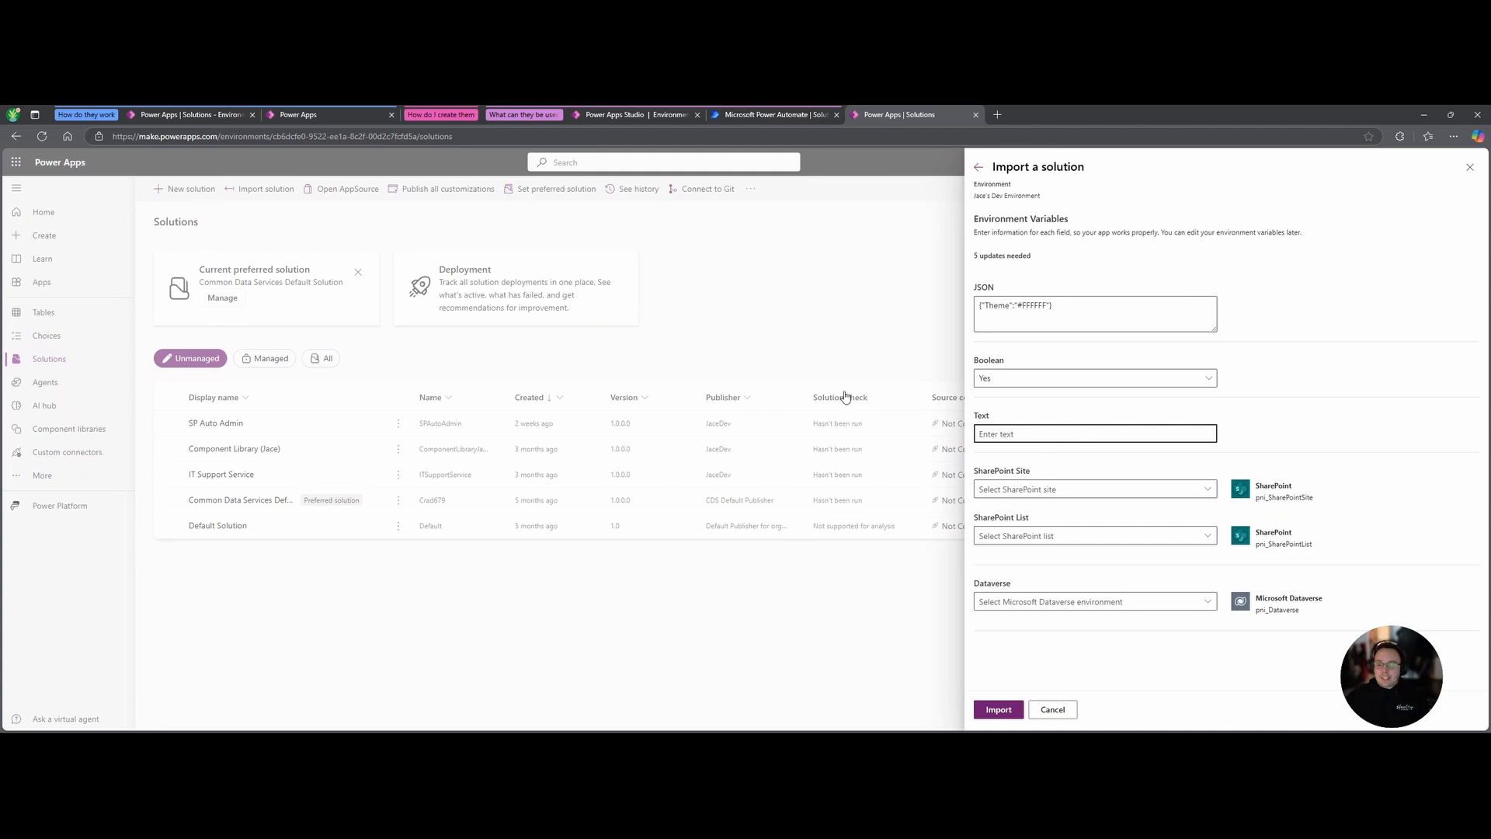
left_click(275, 114)
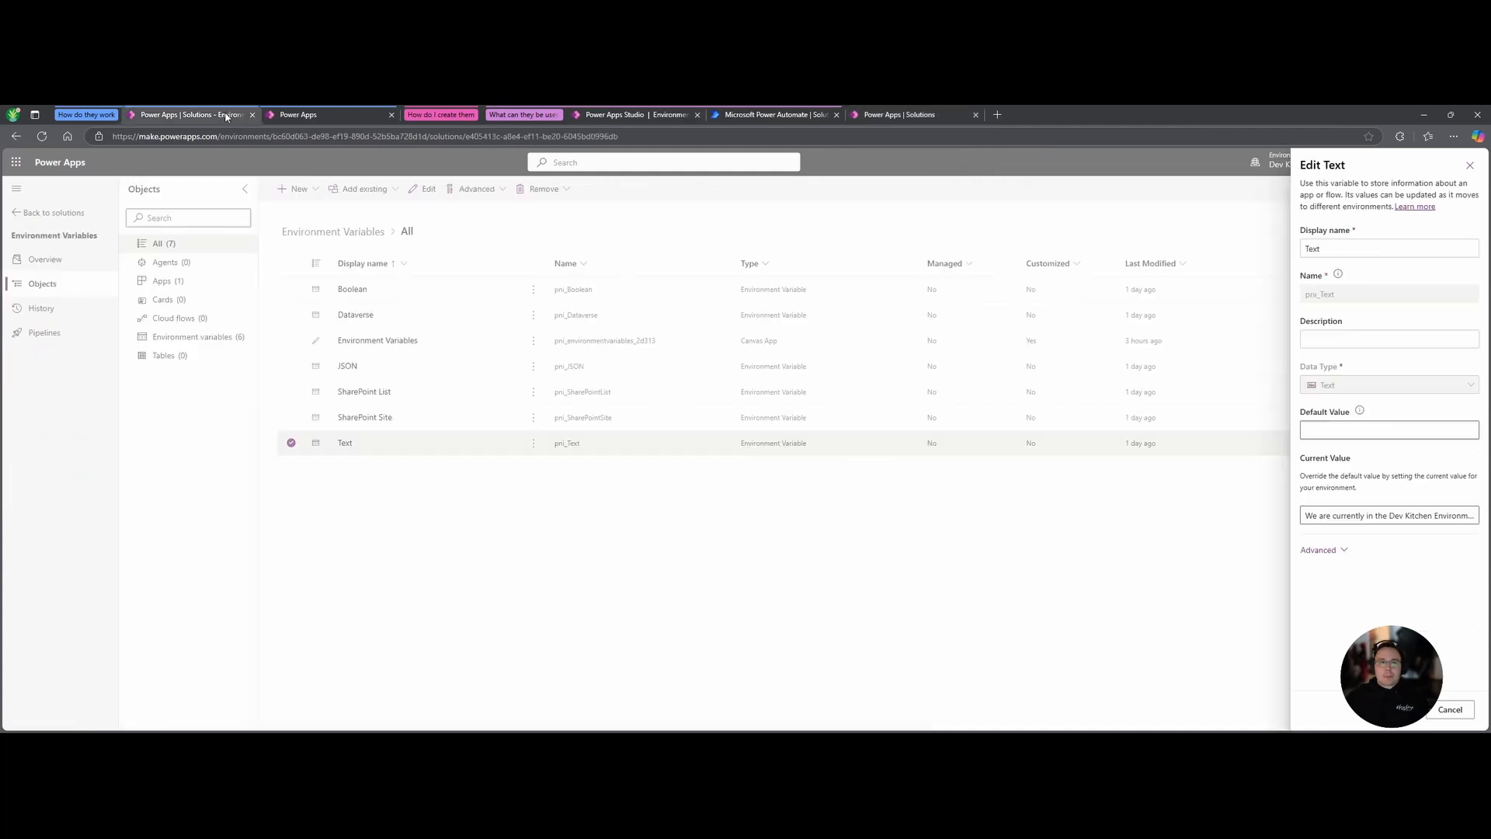
left_click(1467, 163)
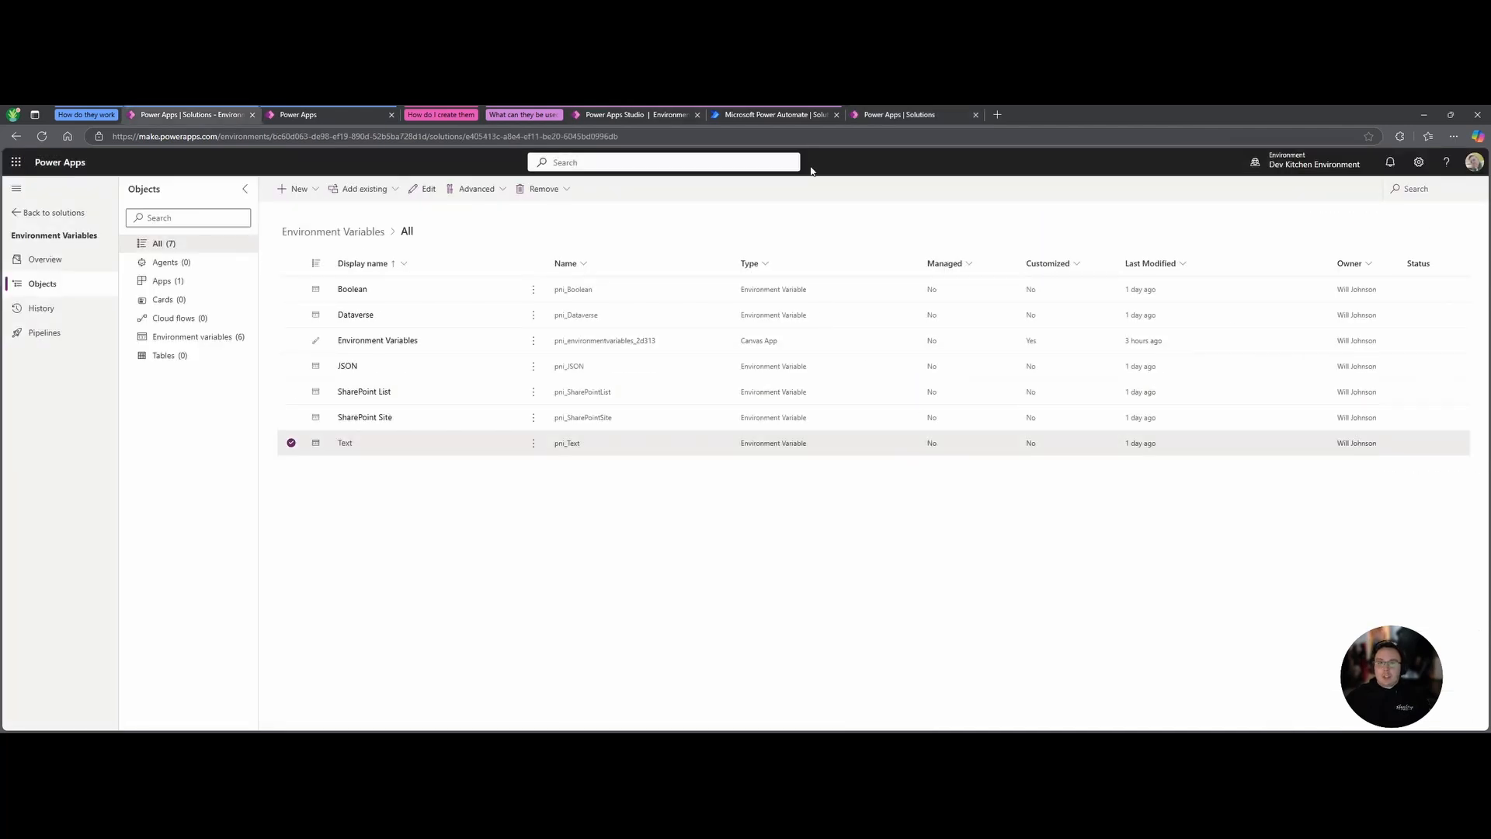
left_click(905, 114)
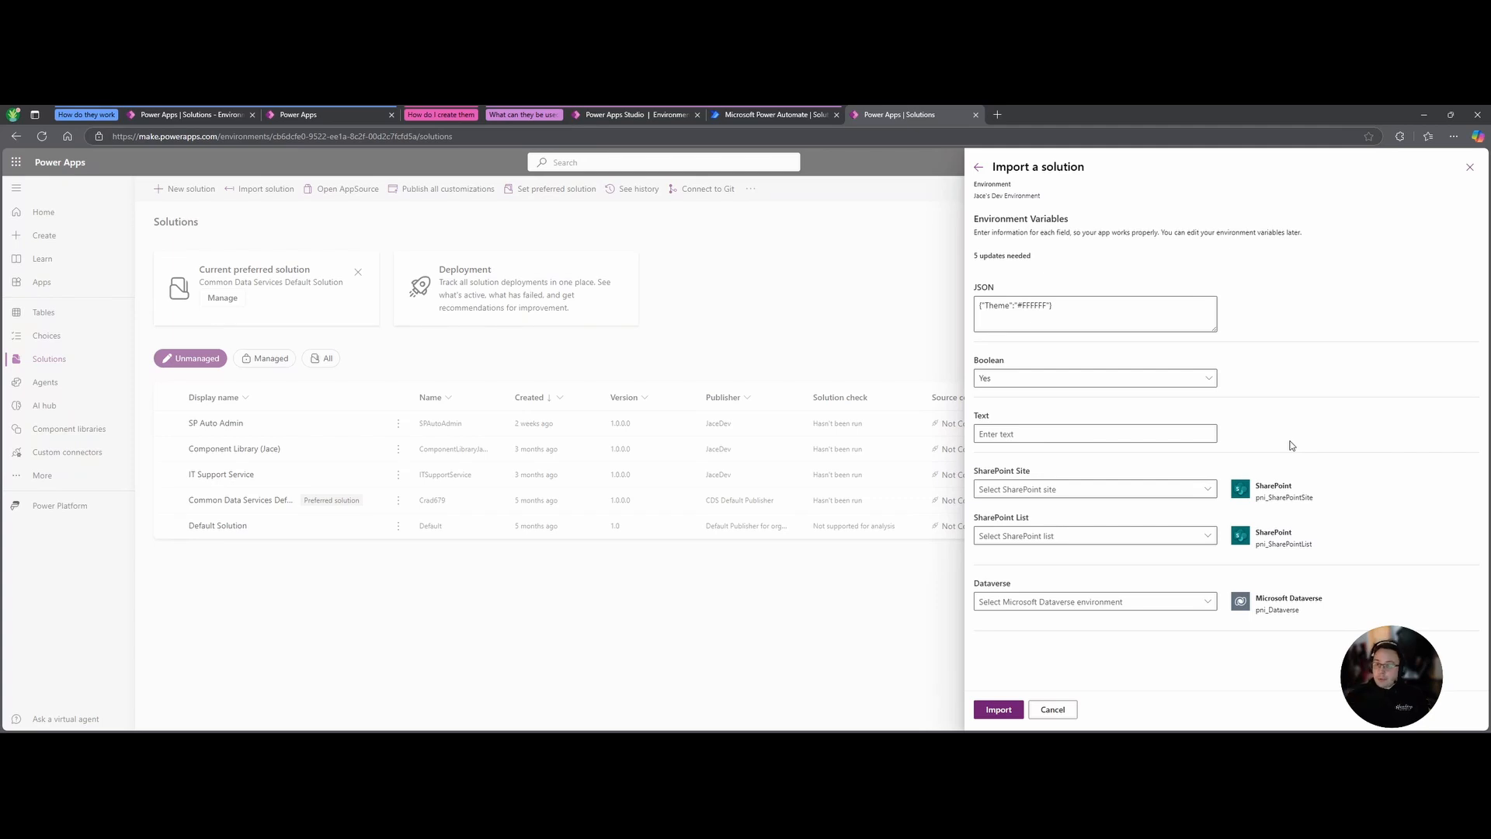
Give the Text variable a dev-environment greeting and set the SharePoint site and list to PJBT-BookTracking.
left_click(1074, 433)
type("Hello this is Jaces dev environment")
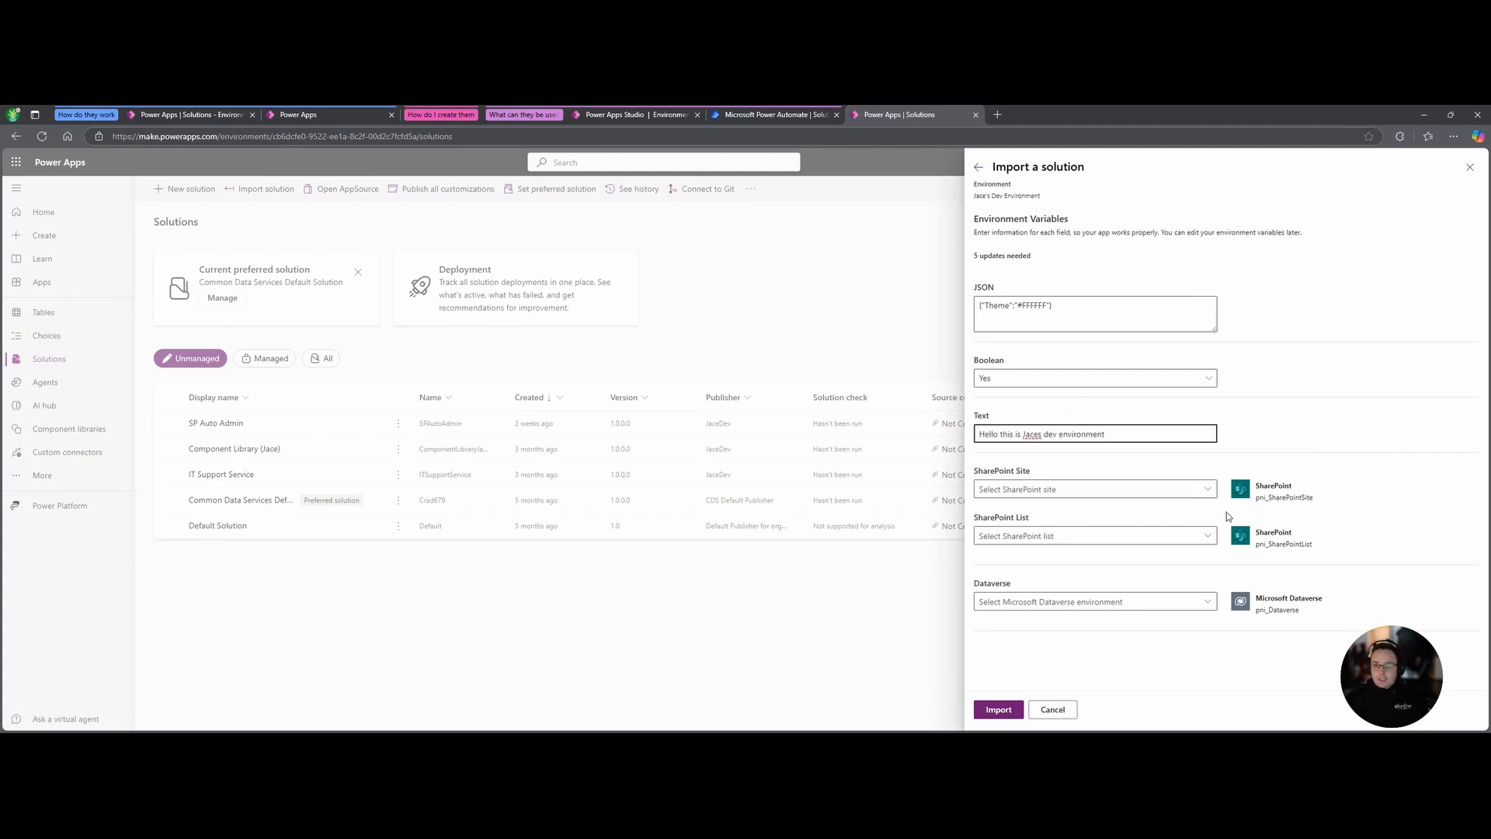
left_click(1206, 489)
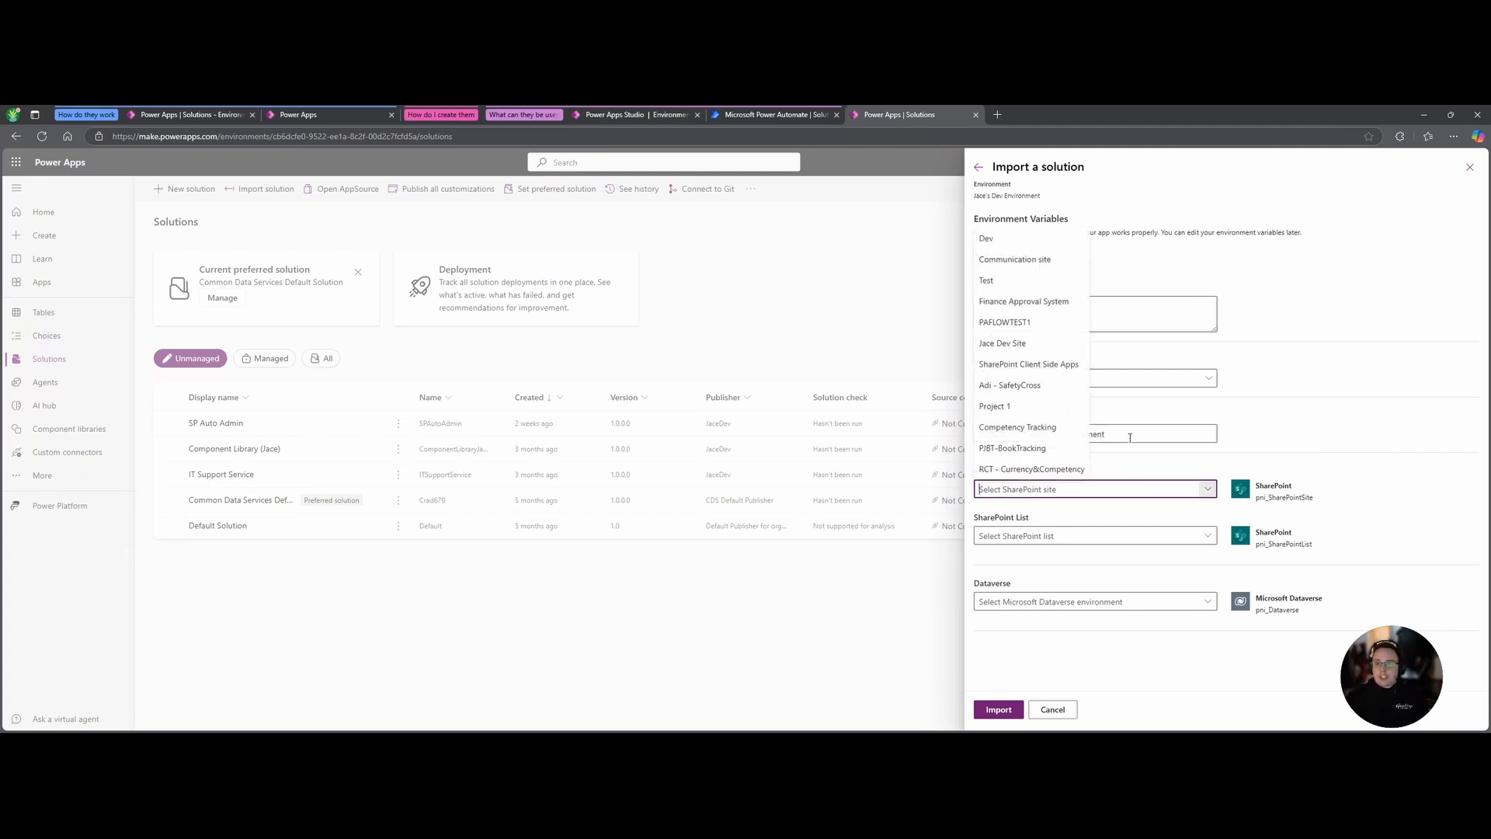
left_click(1110, 480)
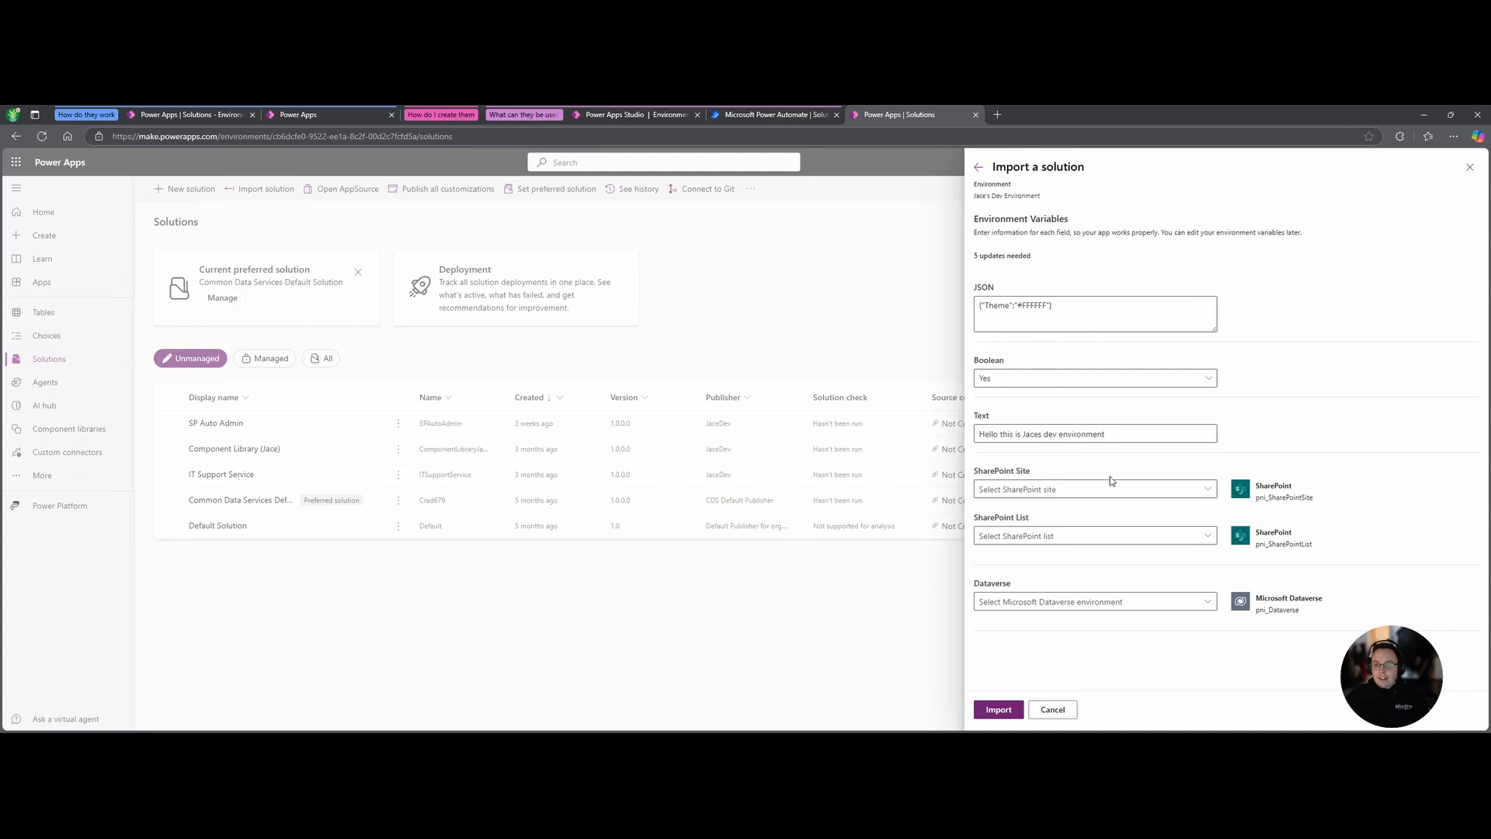
left_click(1207, 489)
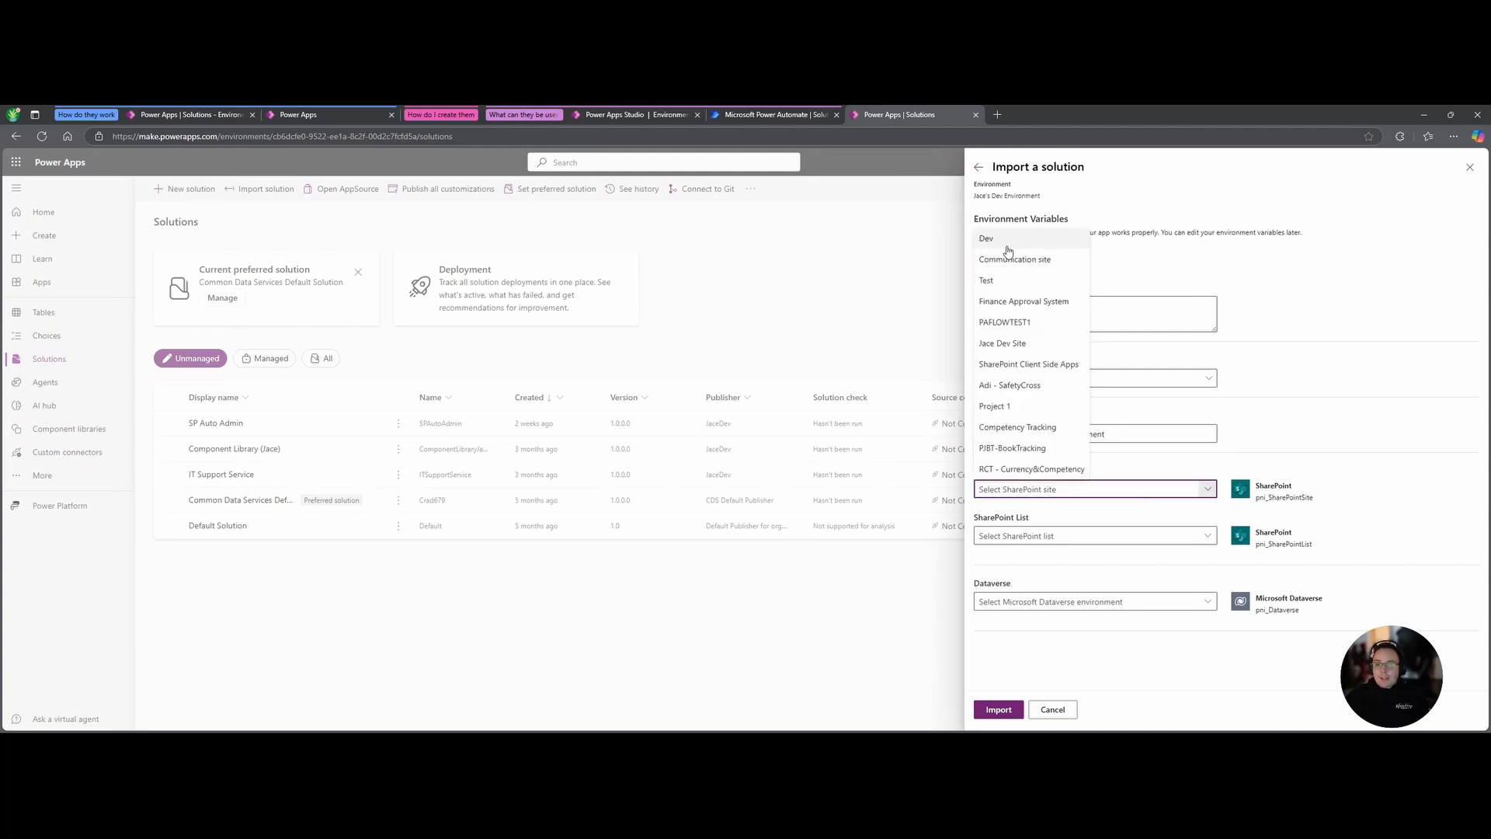
left_click(1043, 450)
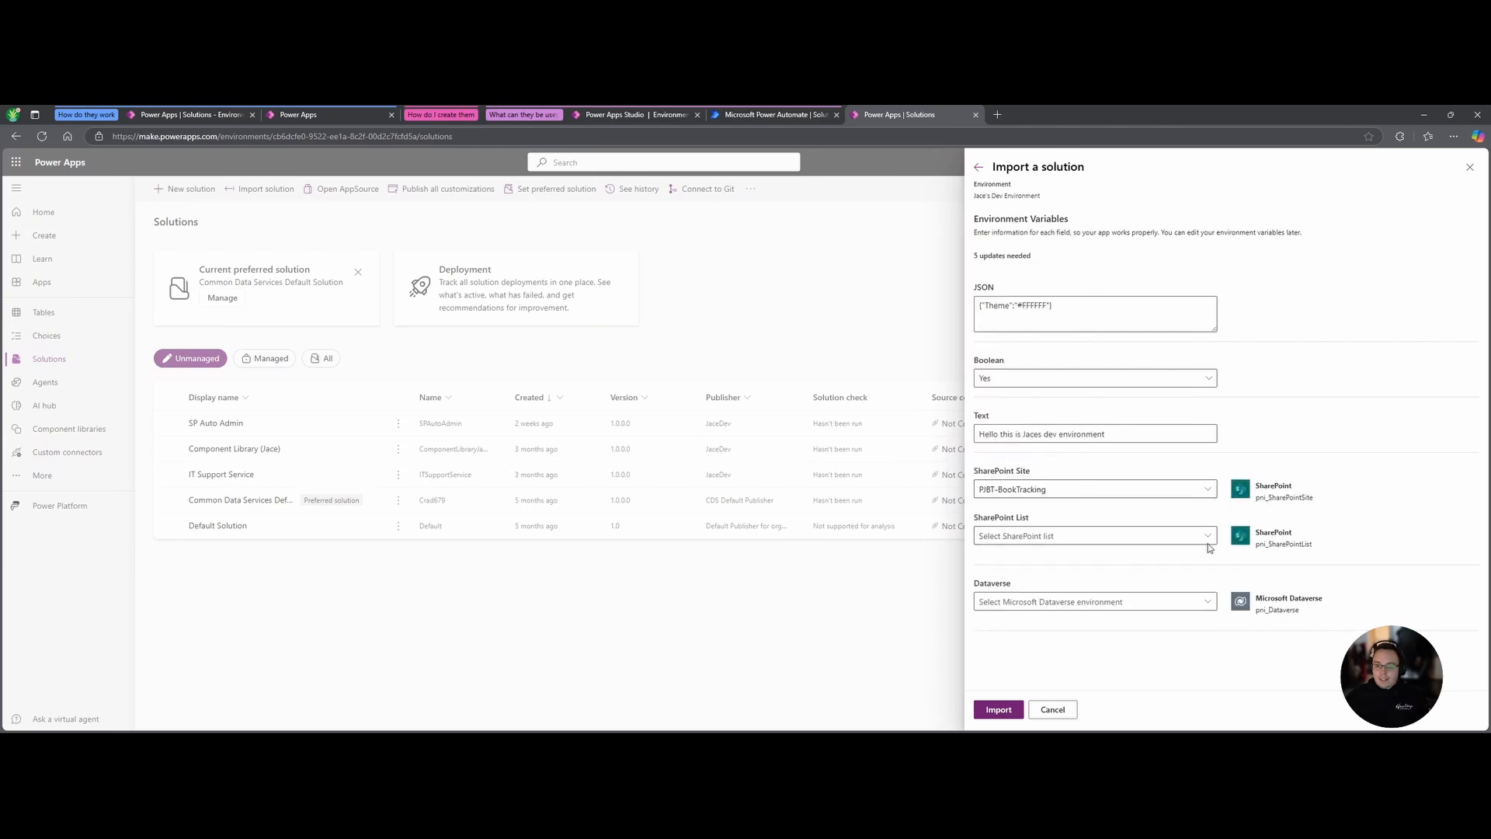
left_click(1209, 542)
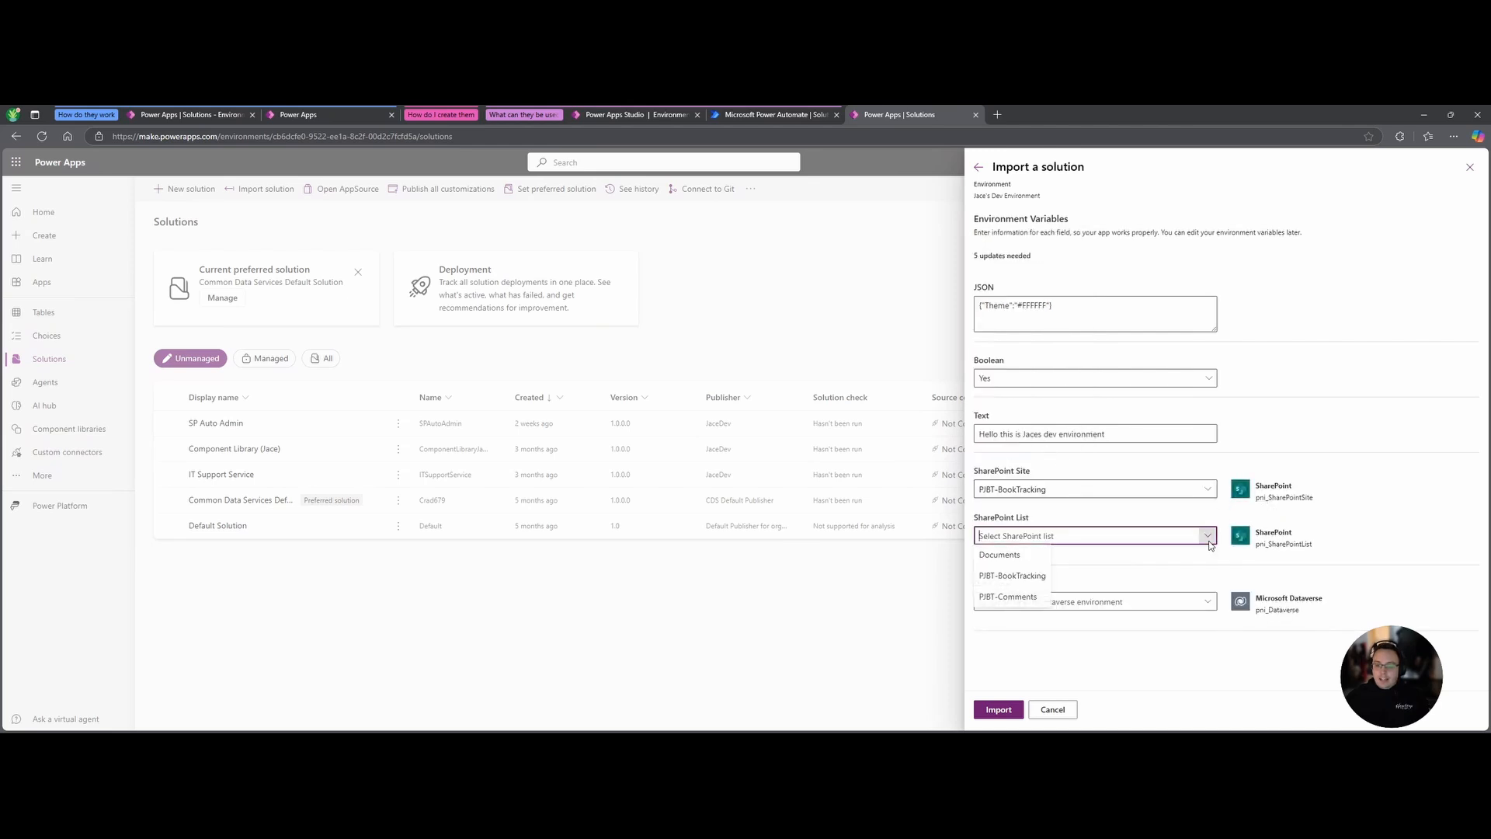
left_click(1026, 579)
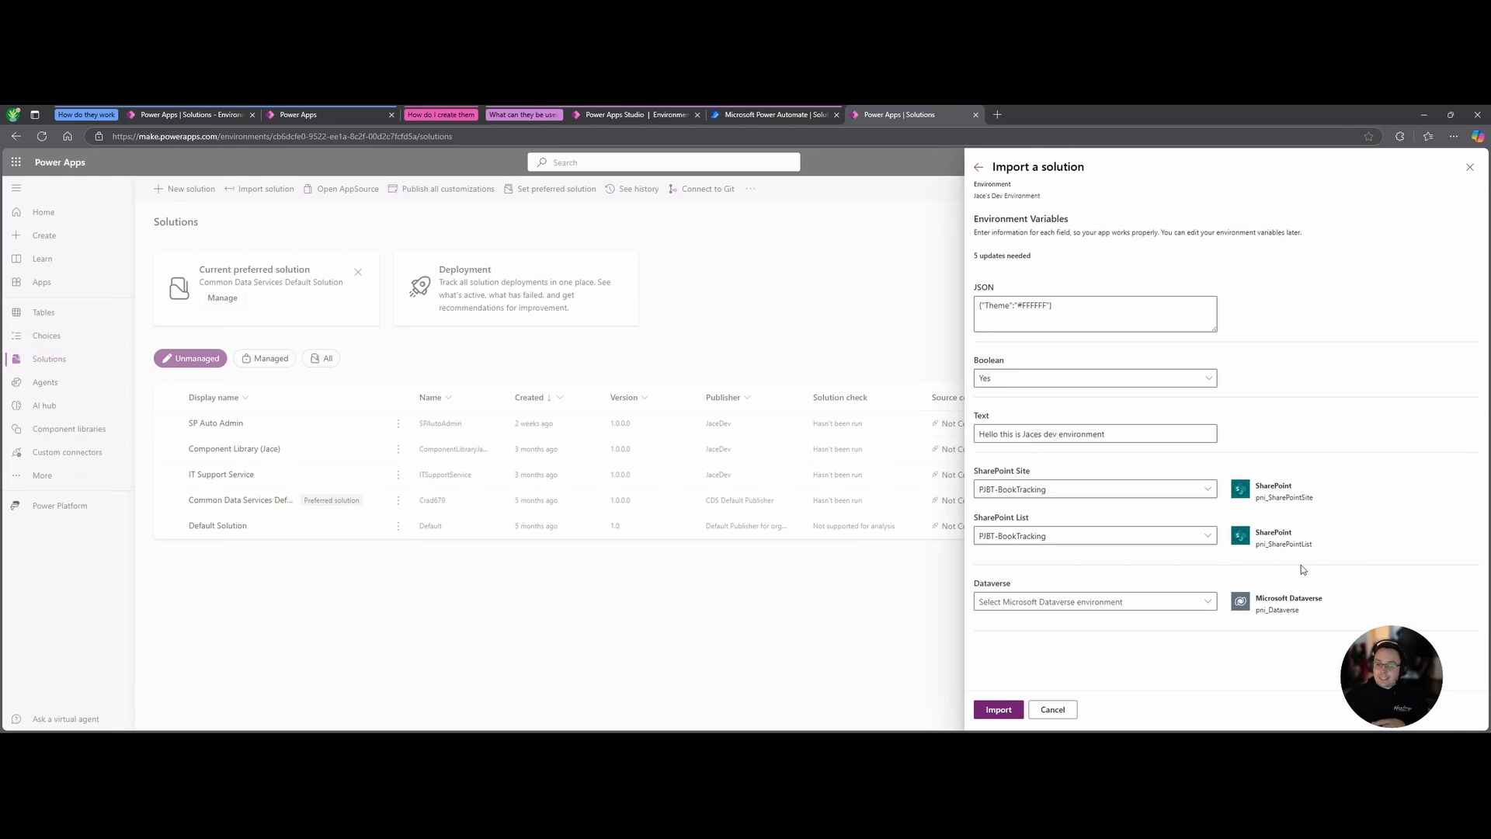
Choose the target Dataverse environment for the Dataverse variable and start the import.
left_click(1212, 602)
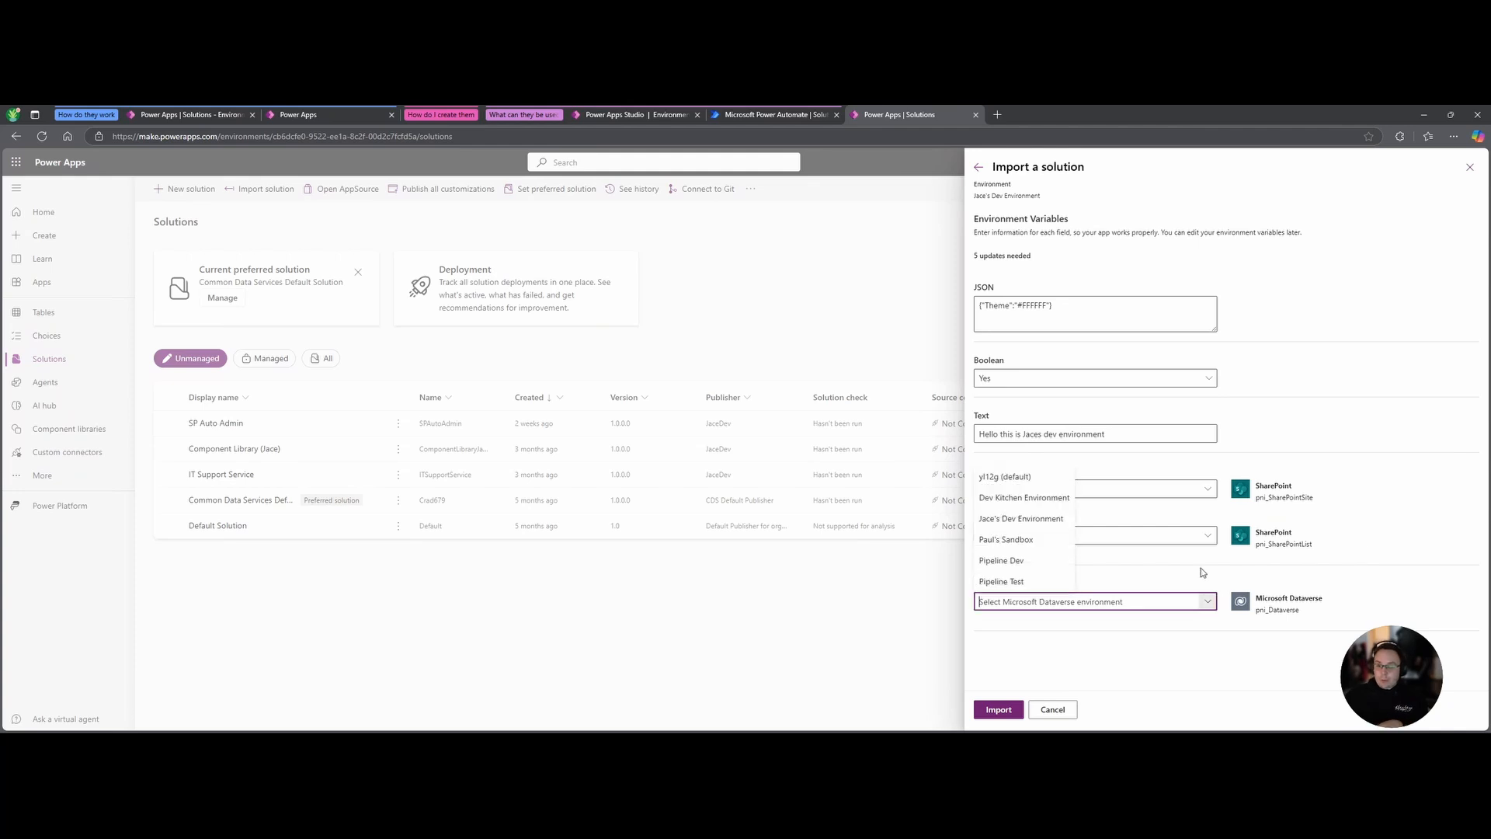
left_click(1000, 515)
left_click(1005, 715)
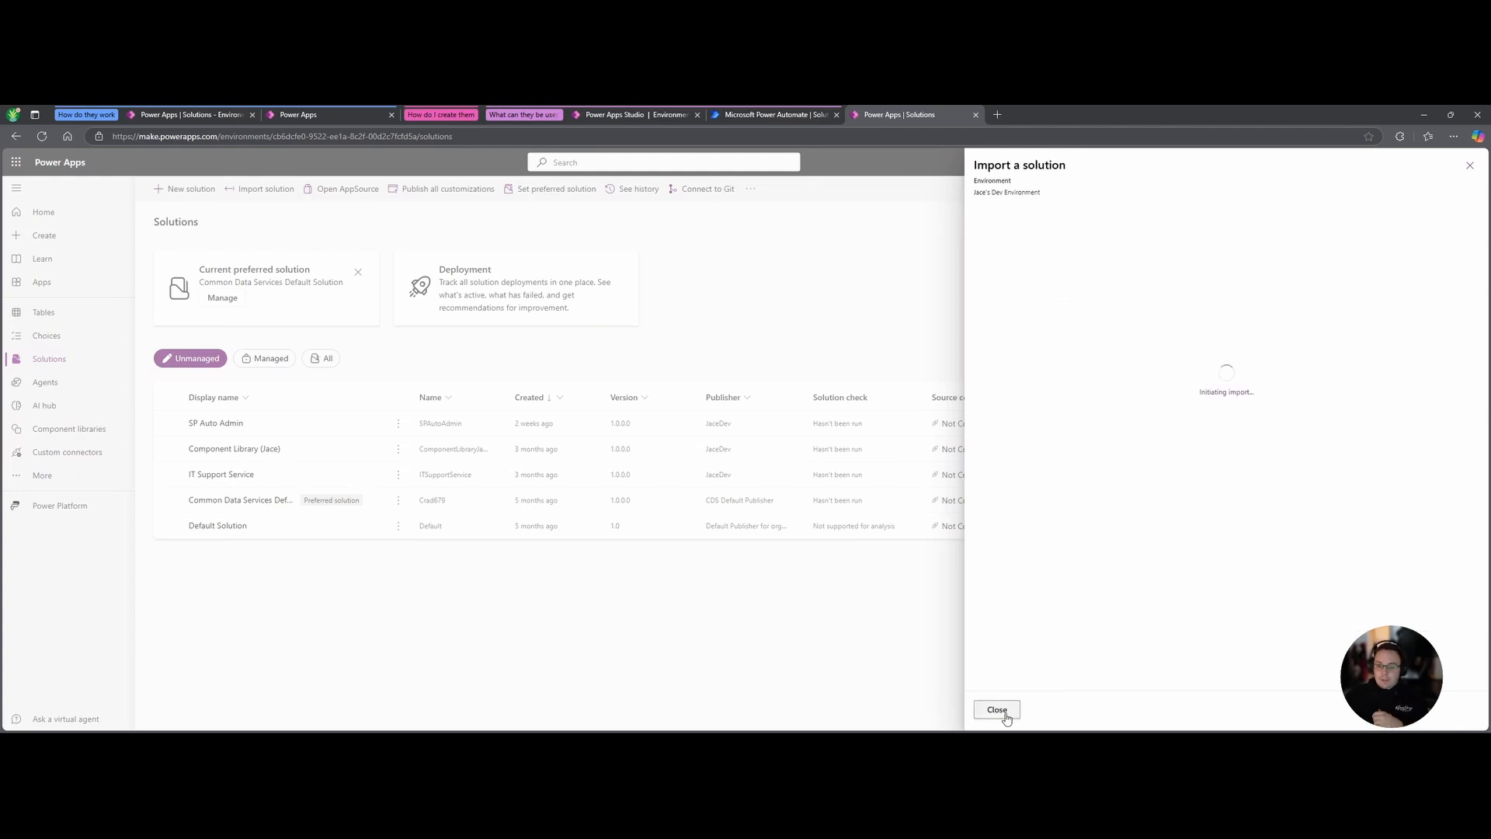
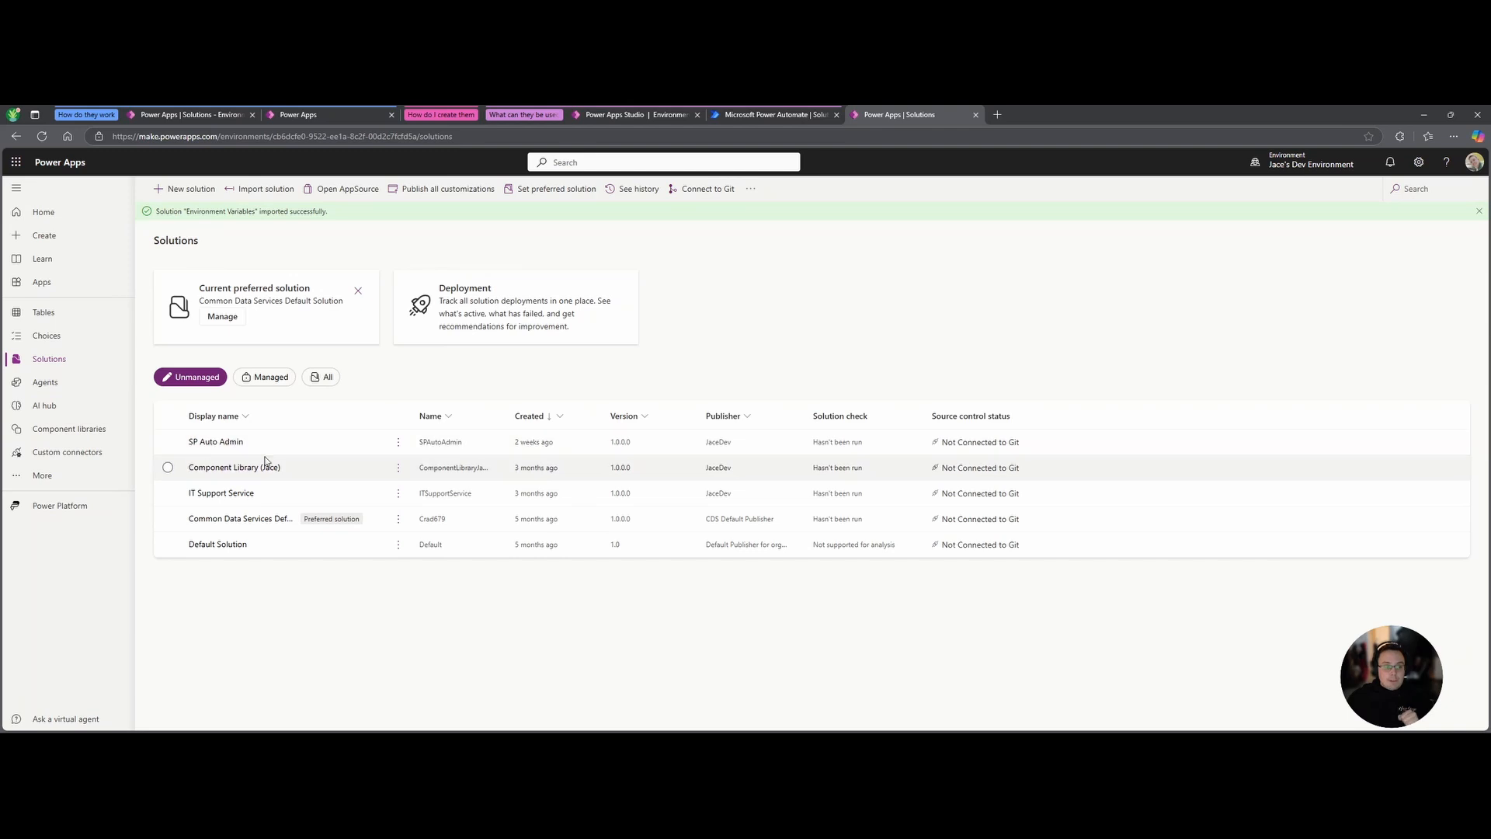
Filter to managed solutions, open the Environment Variables solution, and select its canvas app.
left_click(264, 377)
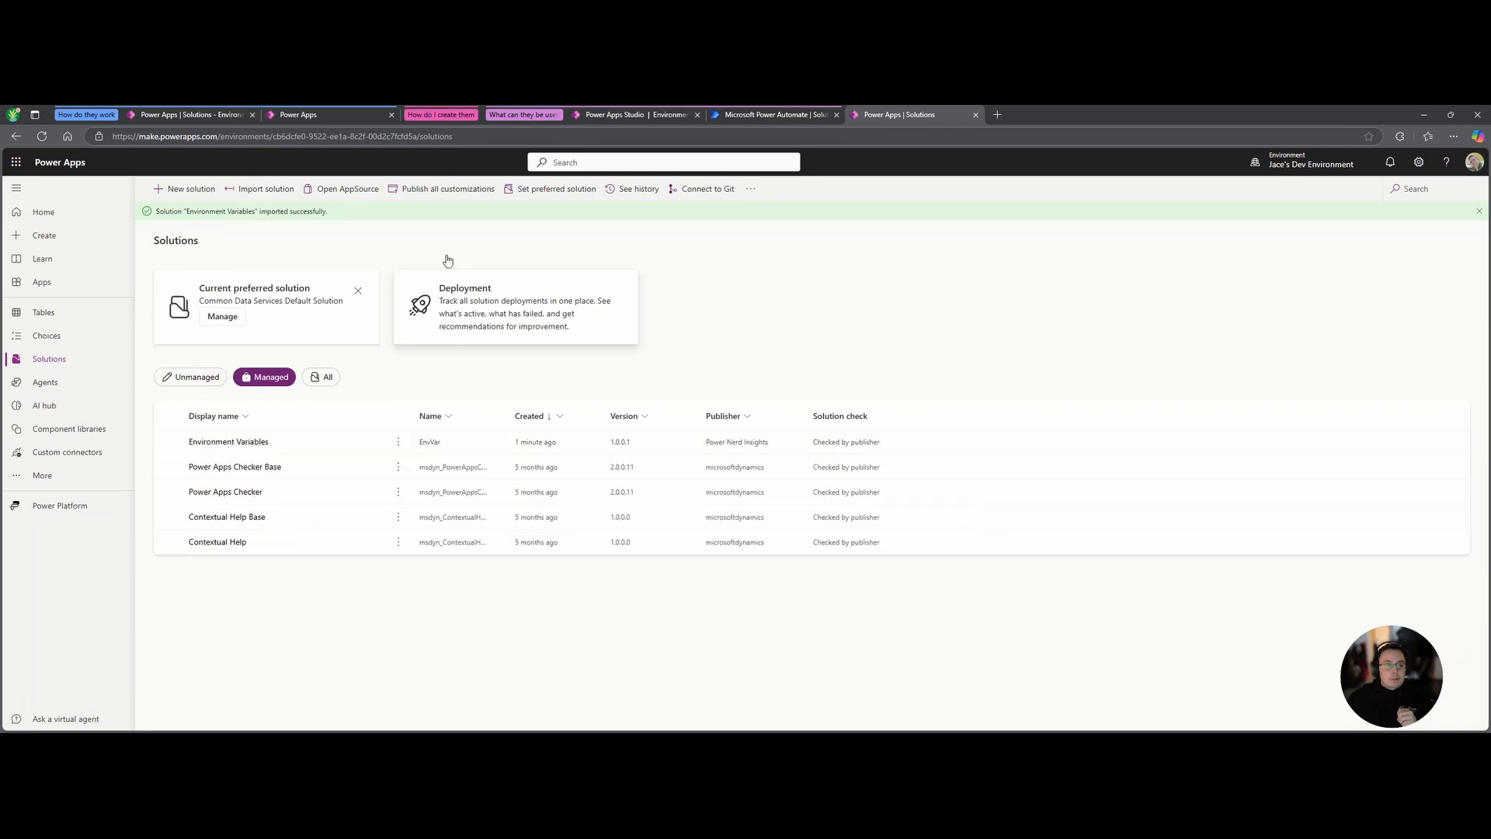
left_click(245, 442)
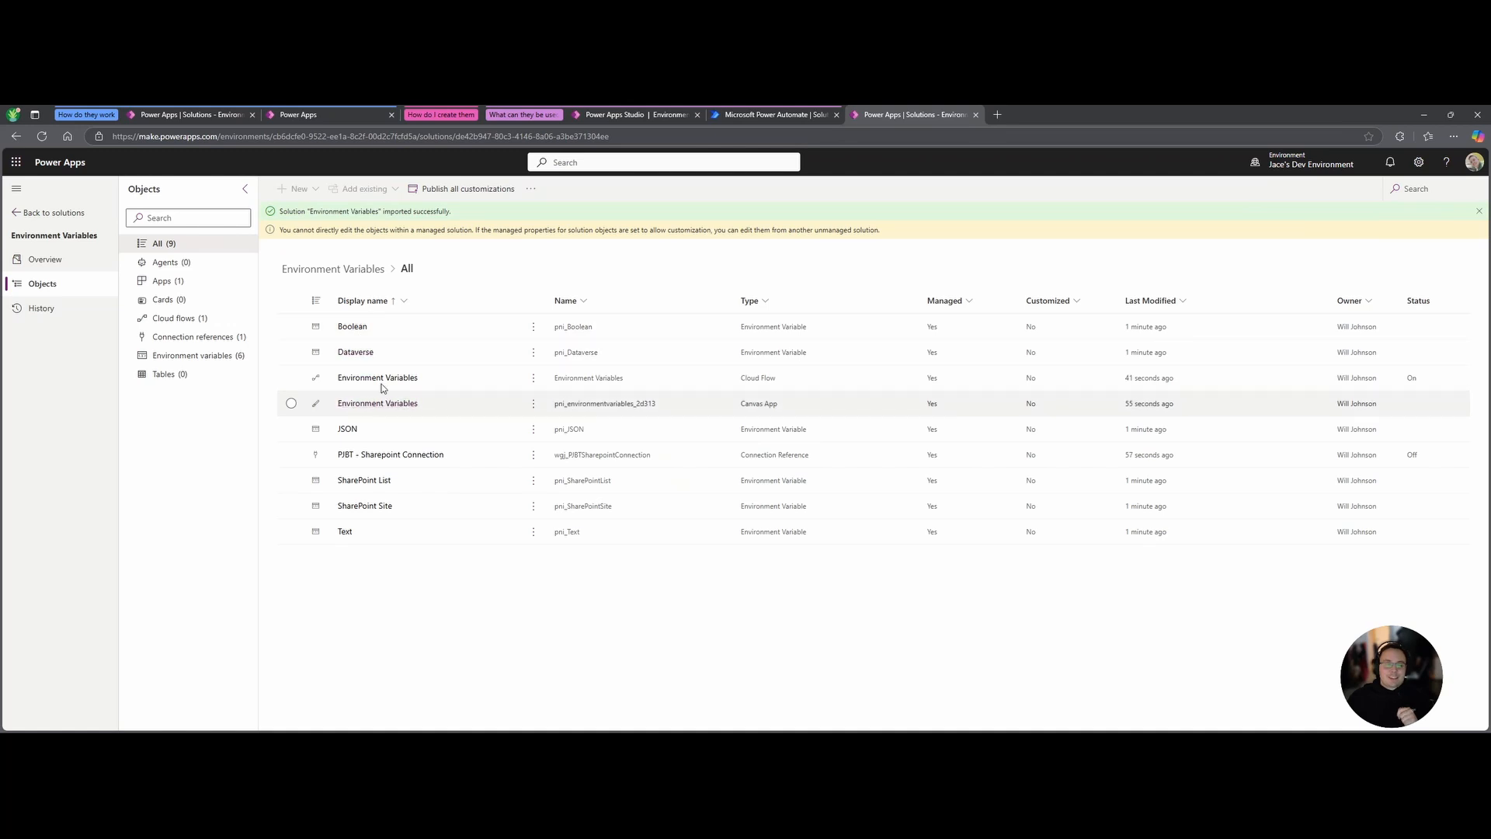
left_click(291, 404)
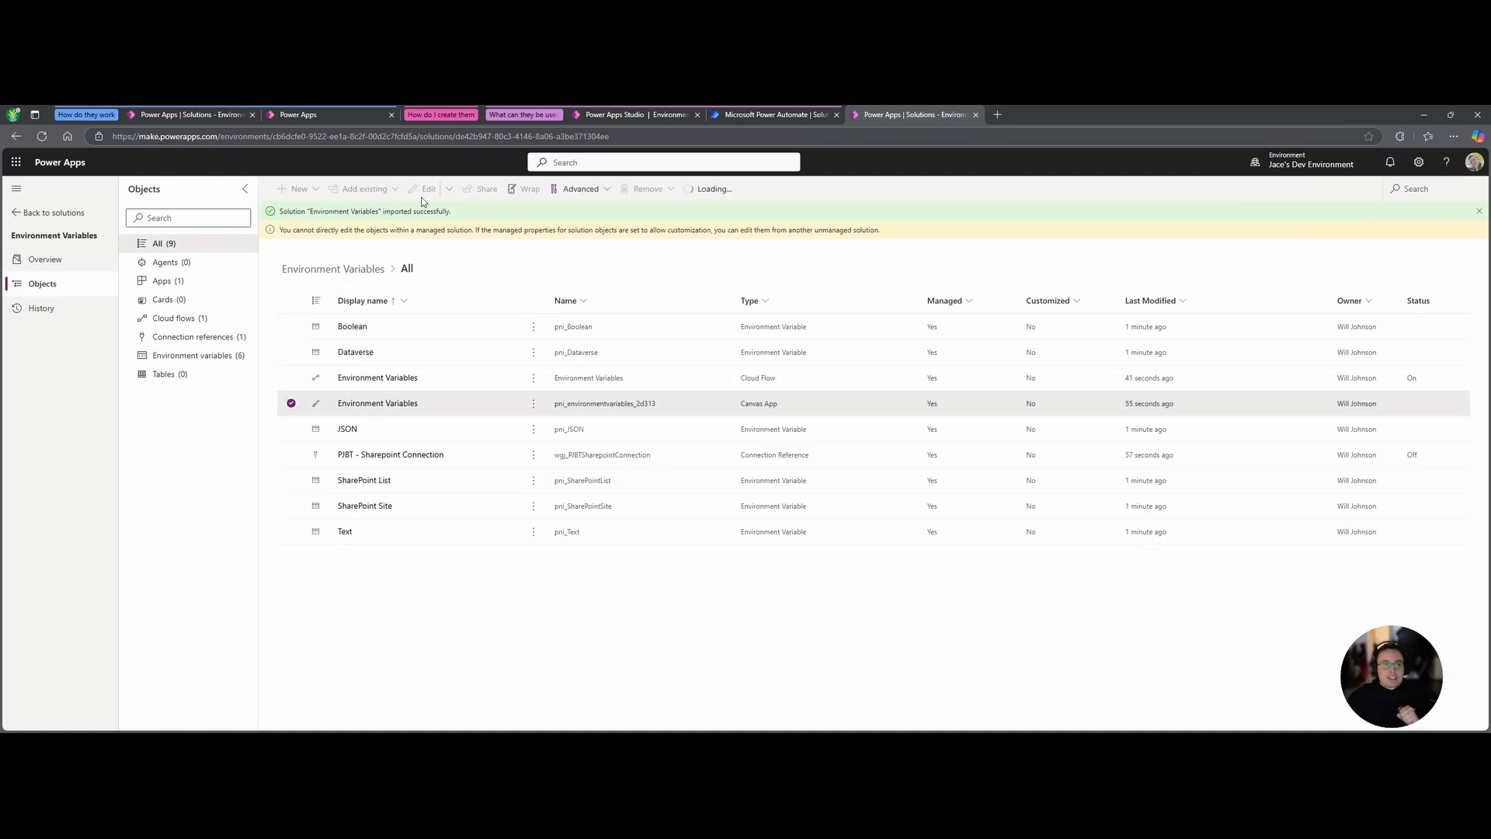
Play the Environment Variables canvas app, sign in, and check its dev-environment greeting.
left_click(479, 189)
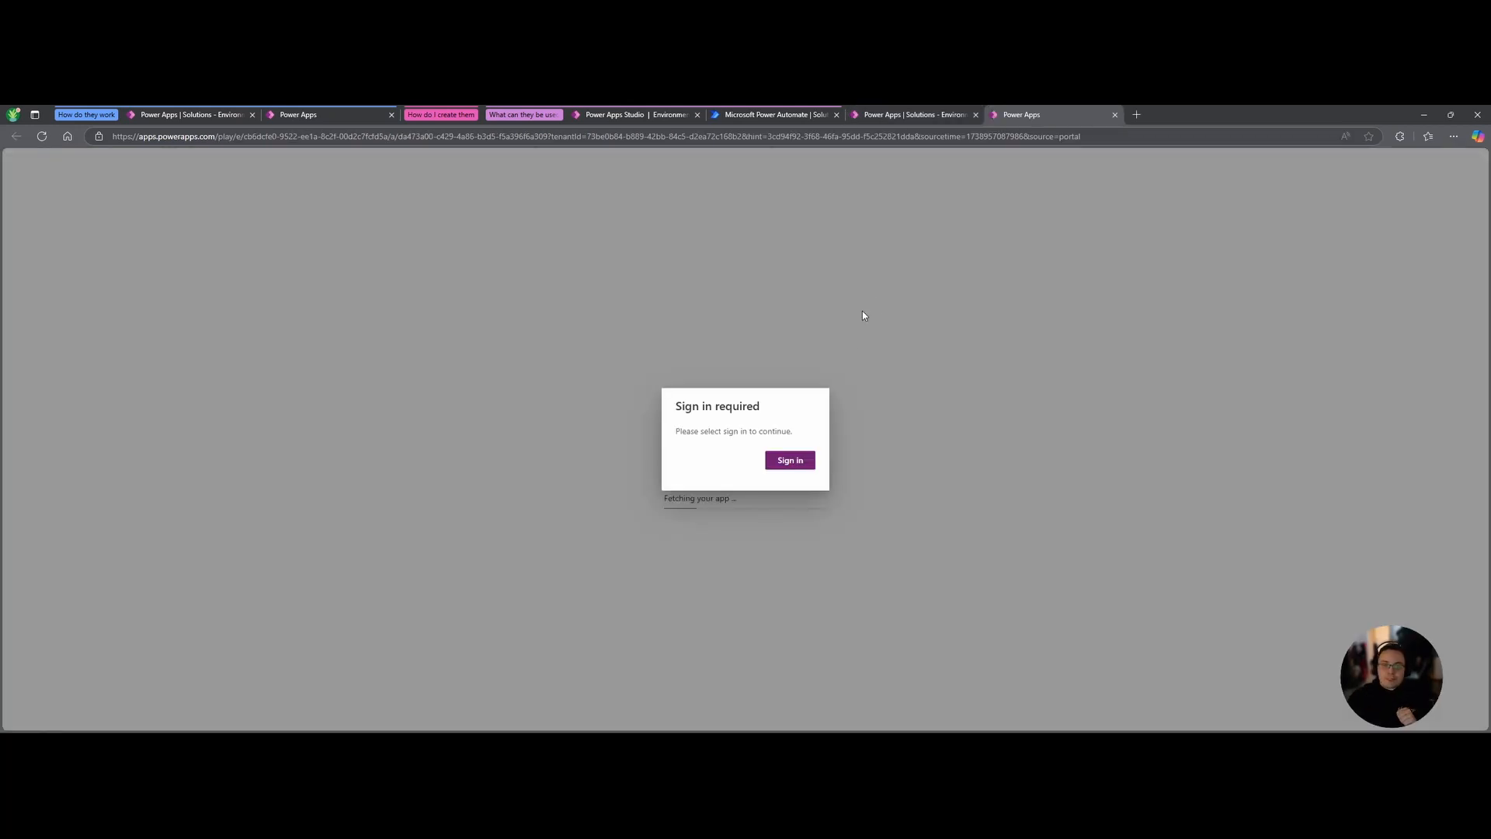
left_click(790, 460)
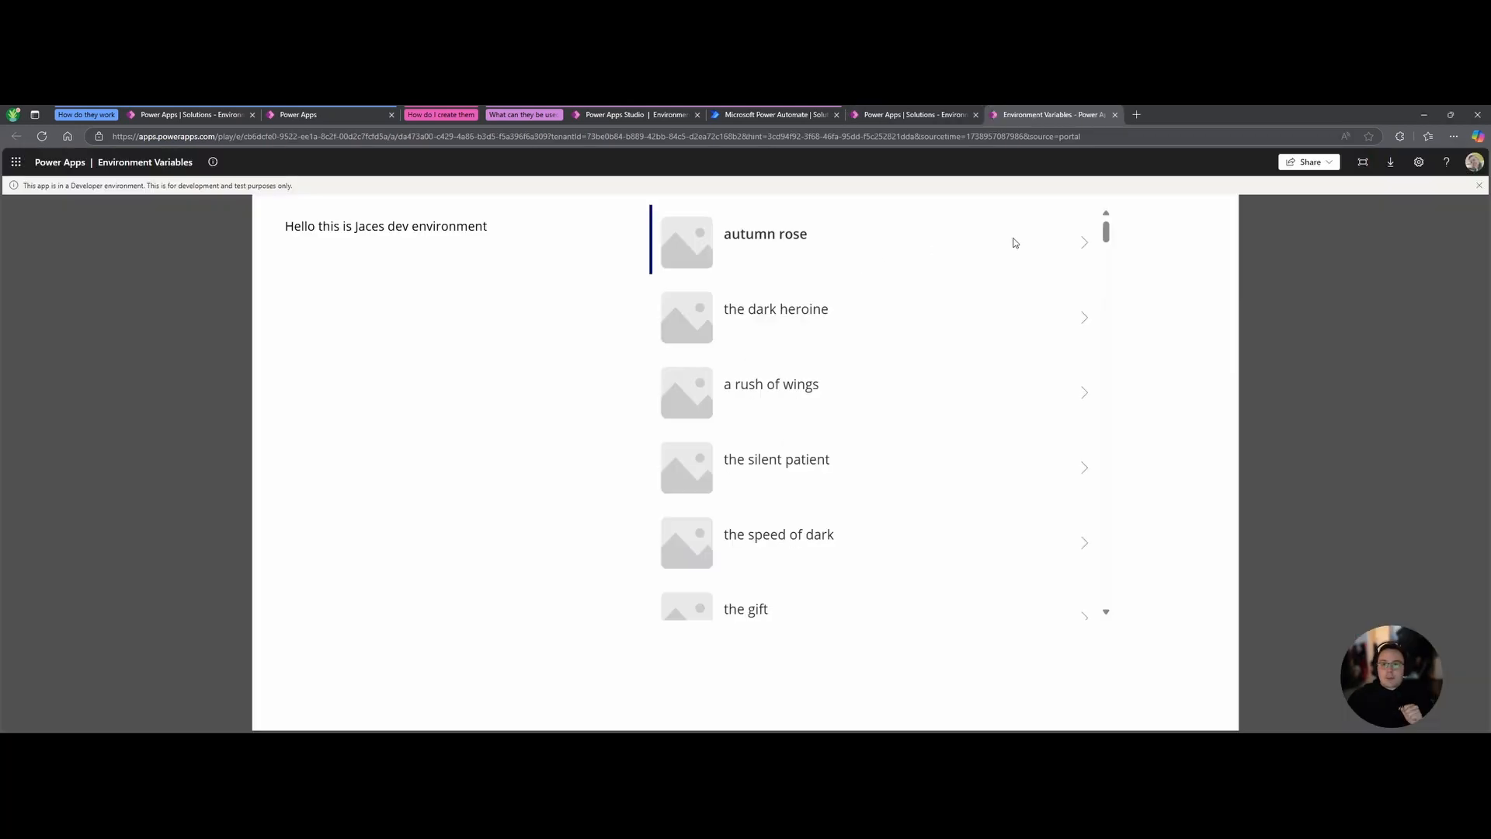
left_click_drag(290, 230, 502, 233)
left_click(503, 233)
Scroll through the app's gallery of book titles.
scroll(995, 357, "down", 15)
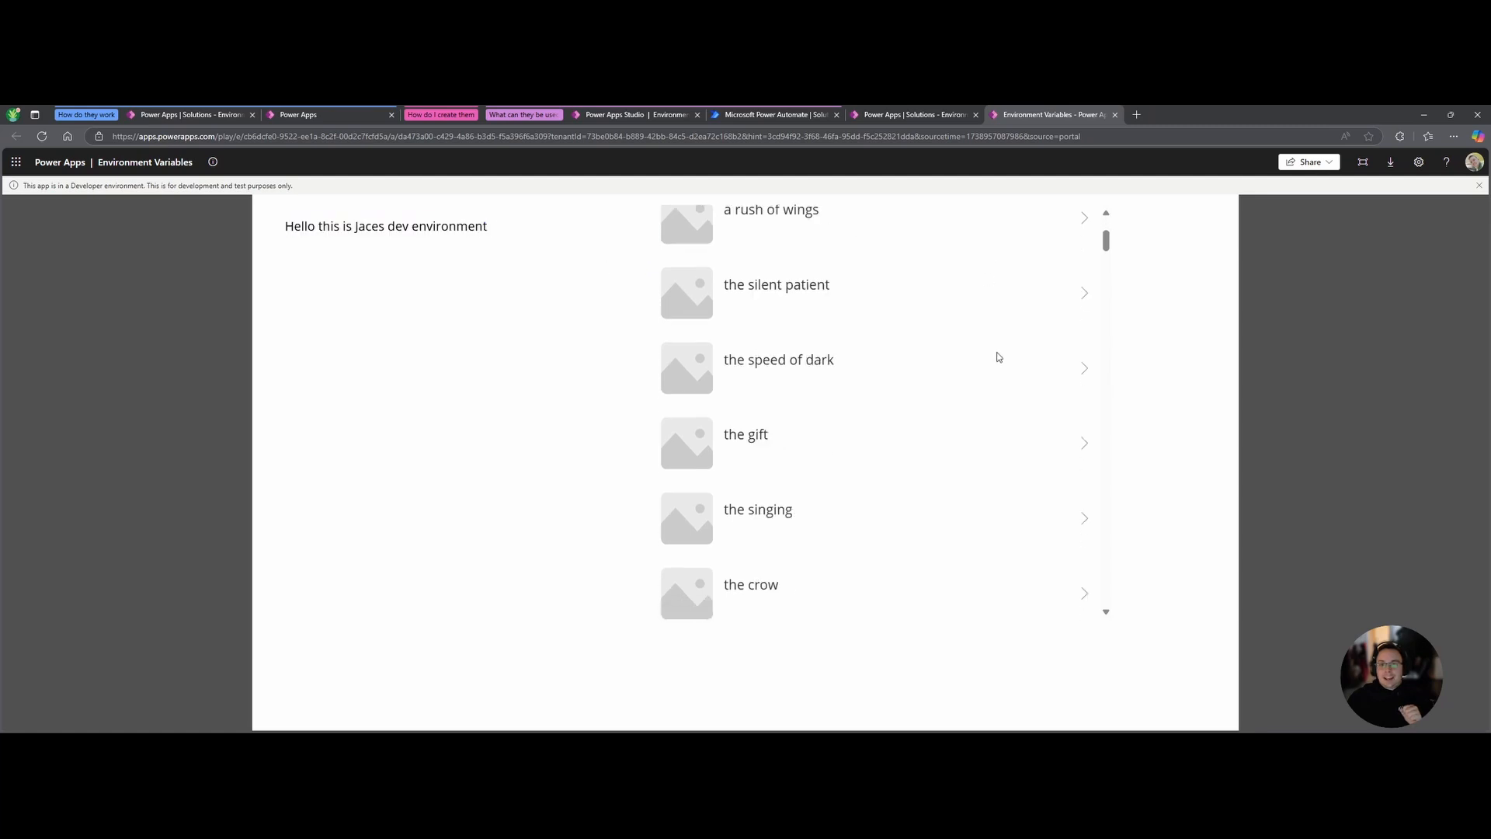
scroll(1018, 533, "down", 15)
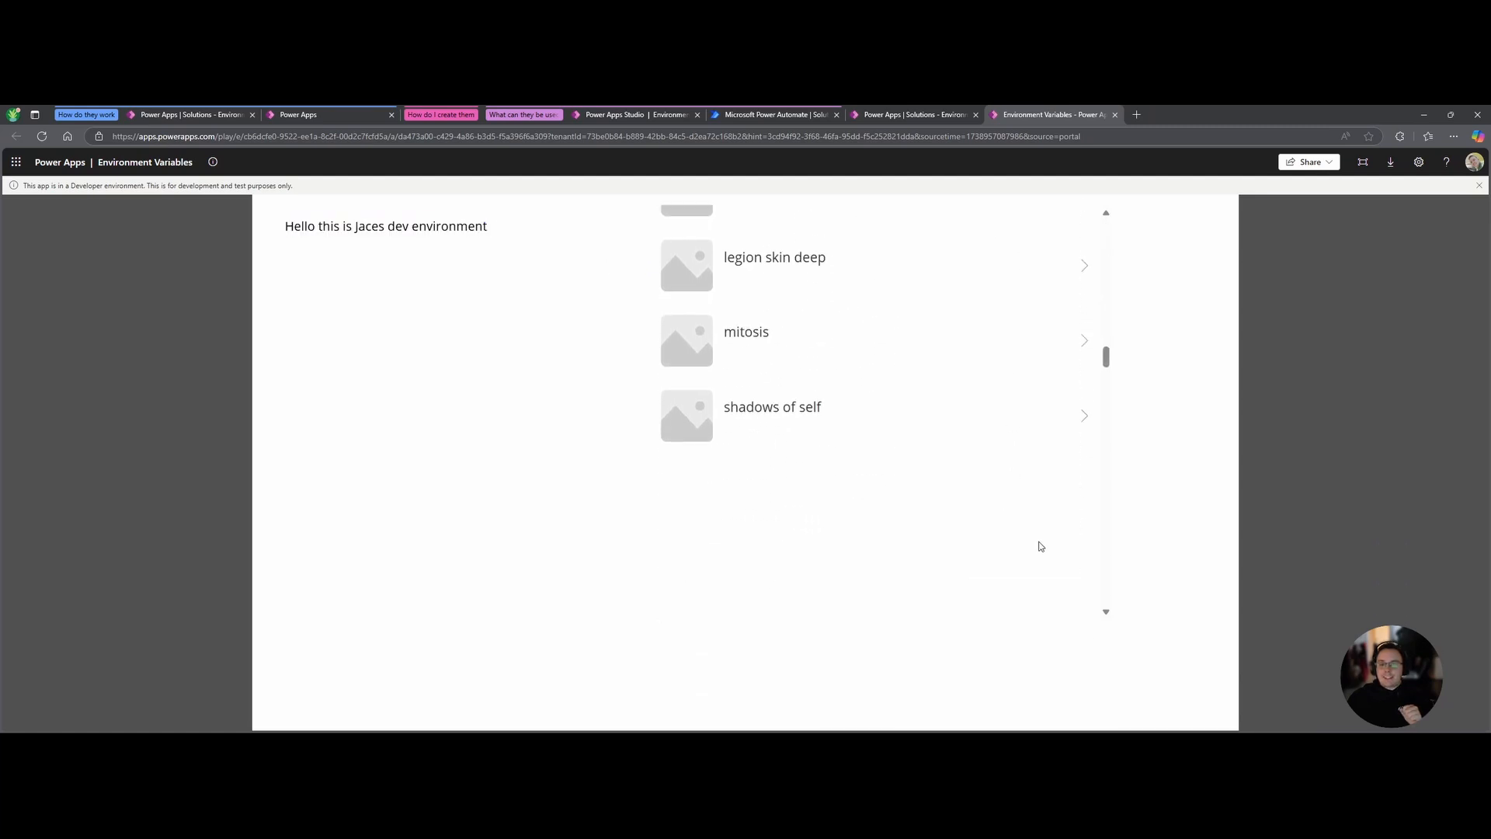
scroll(1025, 563, "down", 5)
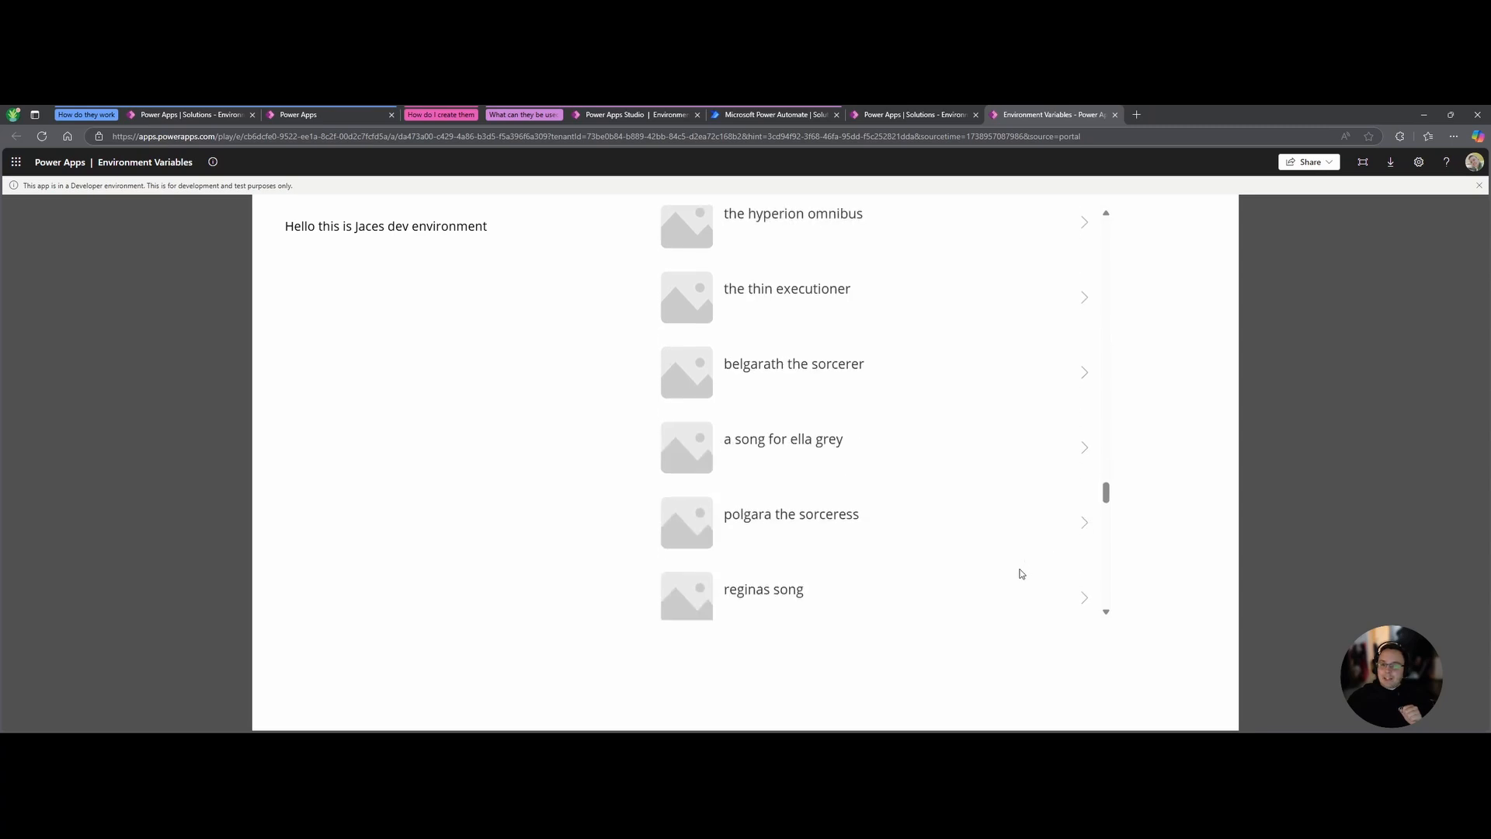
left_click(921, 120)
left_click(1057, 118)
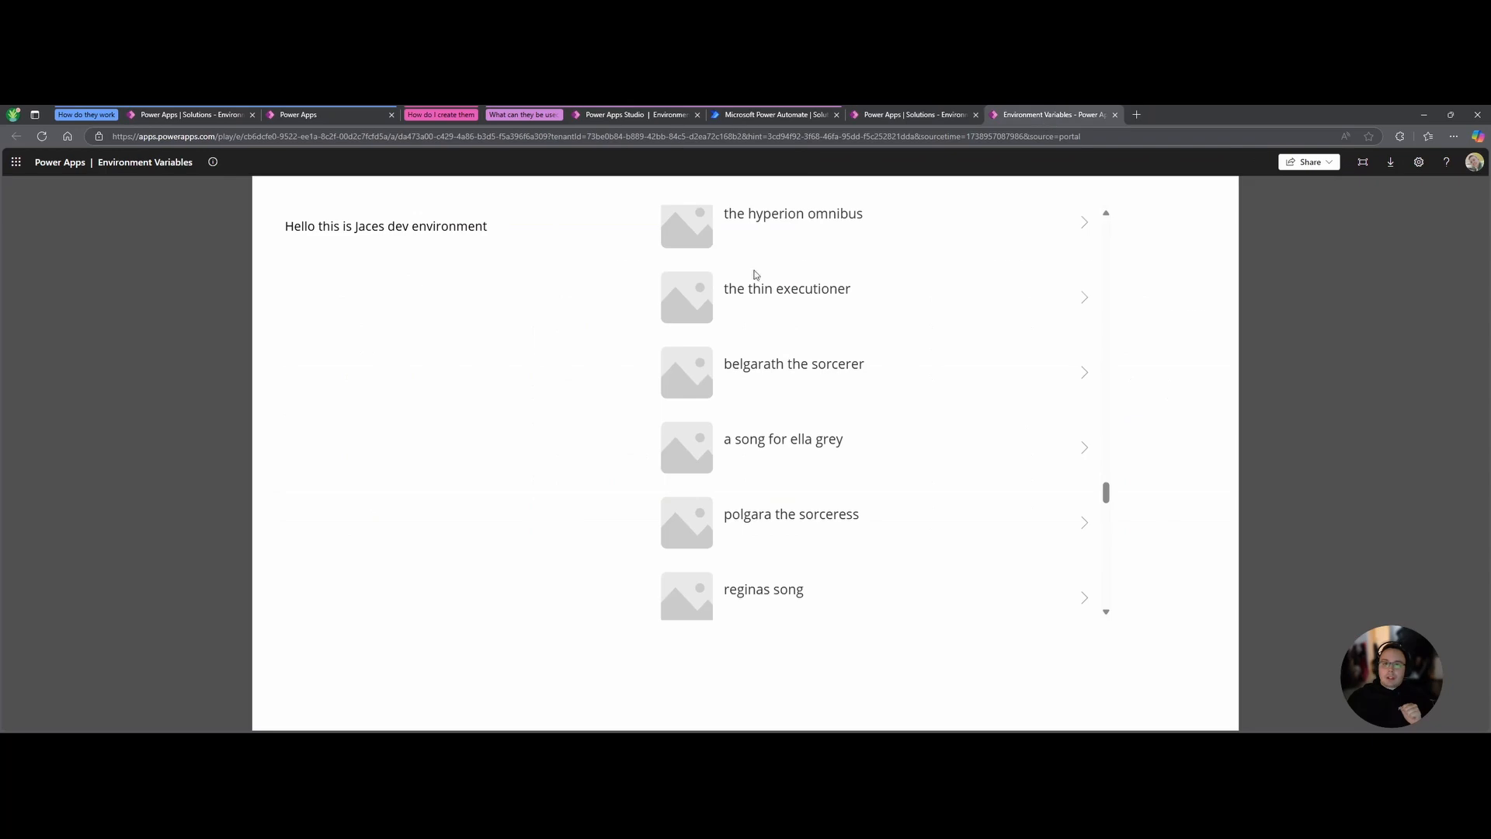
Close the app's tab, then open and run the solution's Environment Variables cloud flow.
left_click(1115, 115)
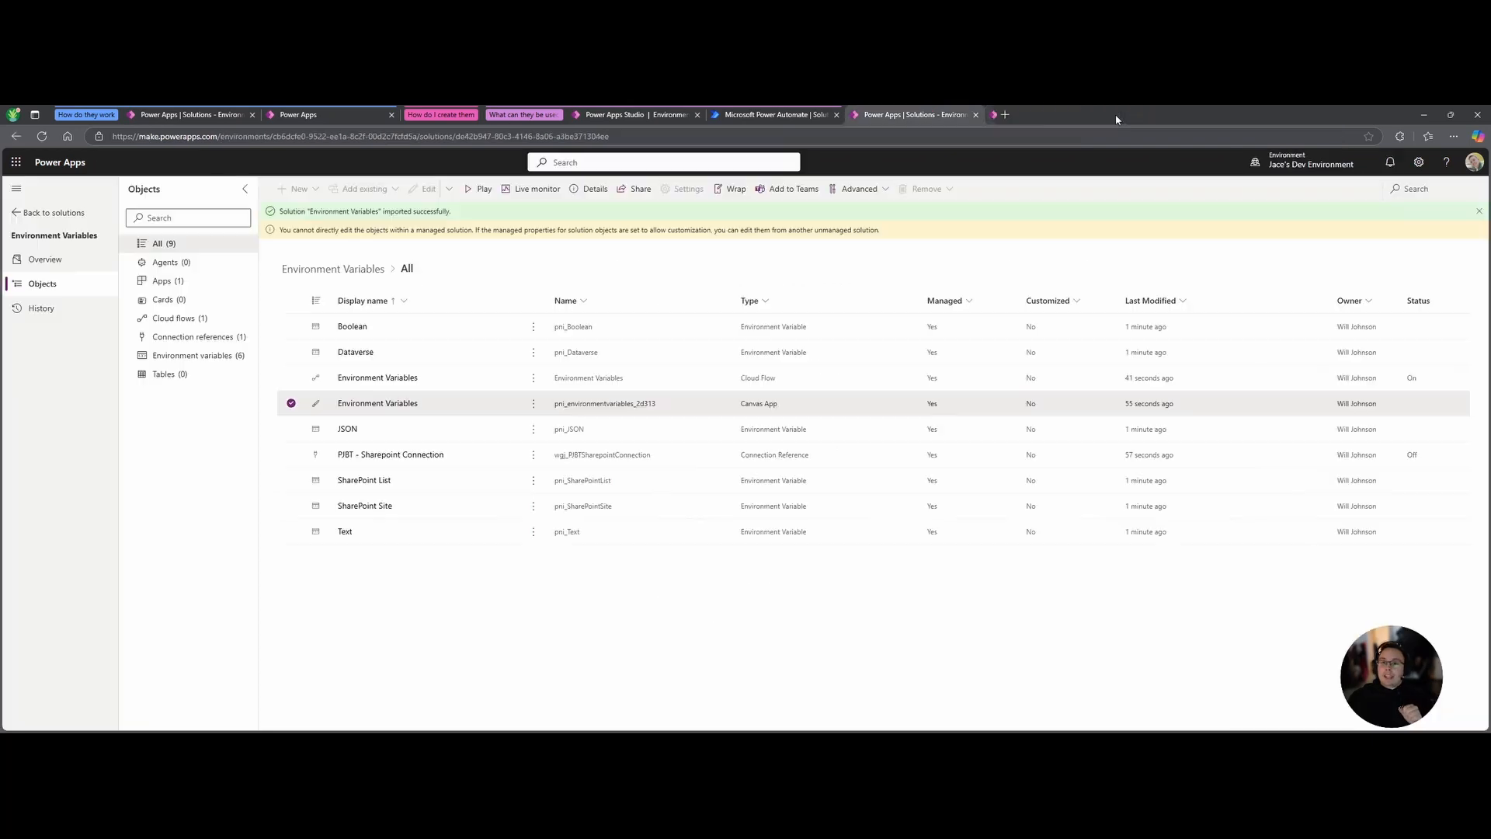
left_click(290, 403)
left_click(292, 378)
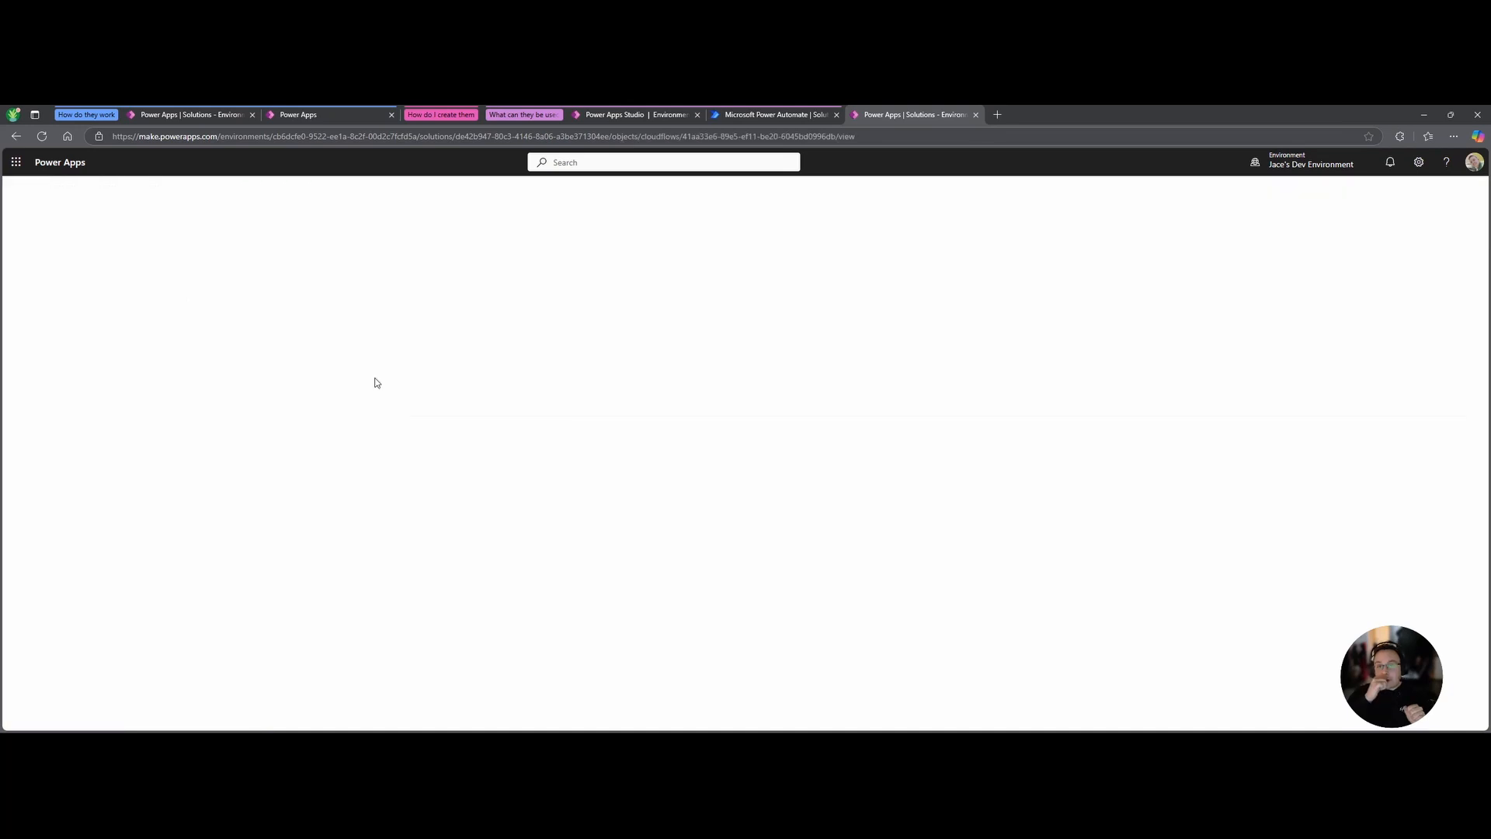
left_click(376, 379)
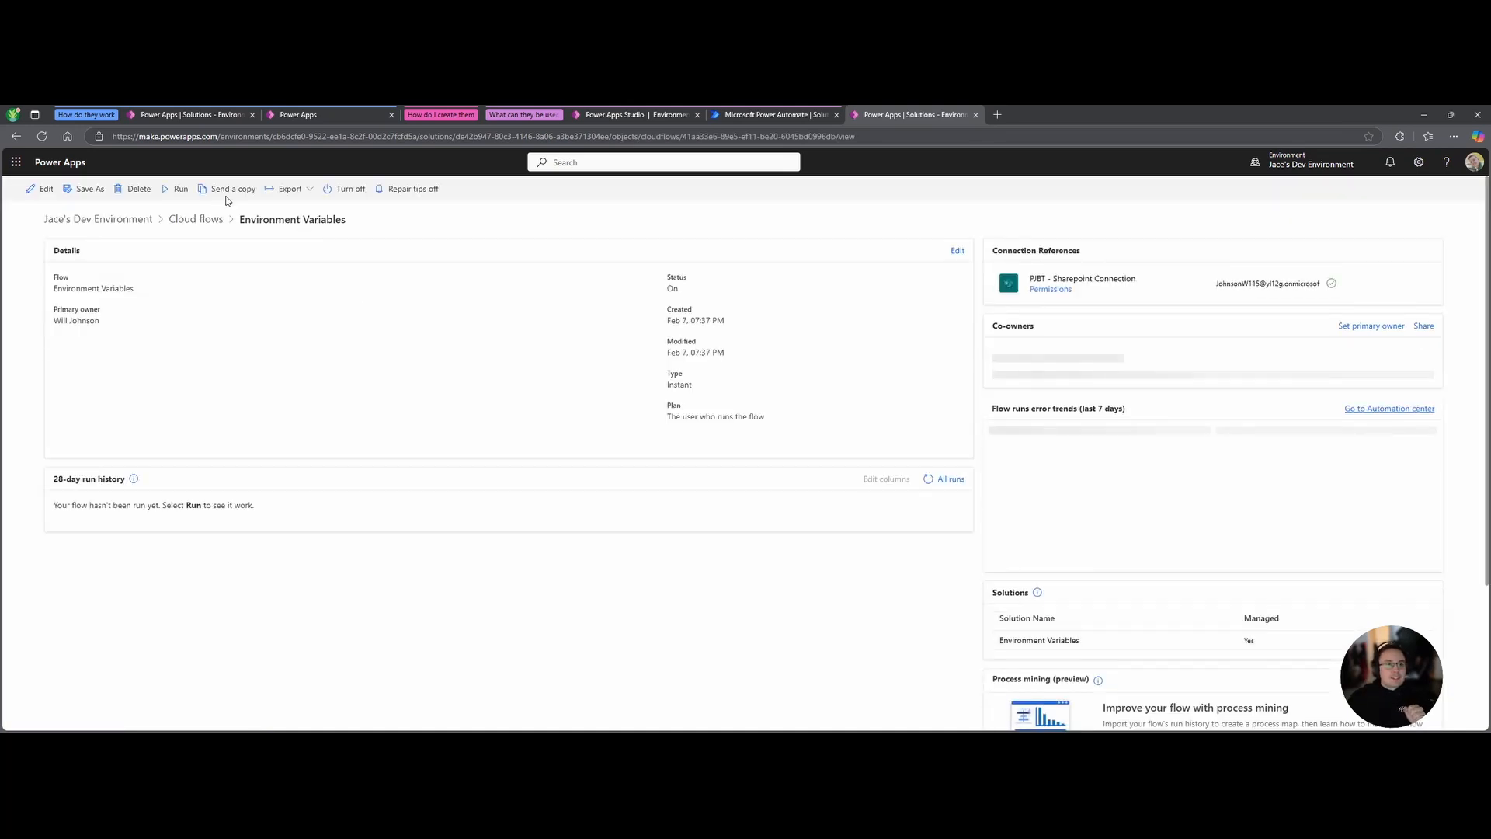
left_click(172, 191)
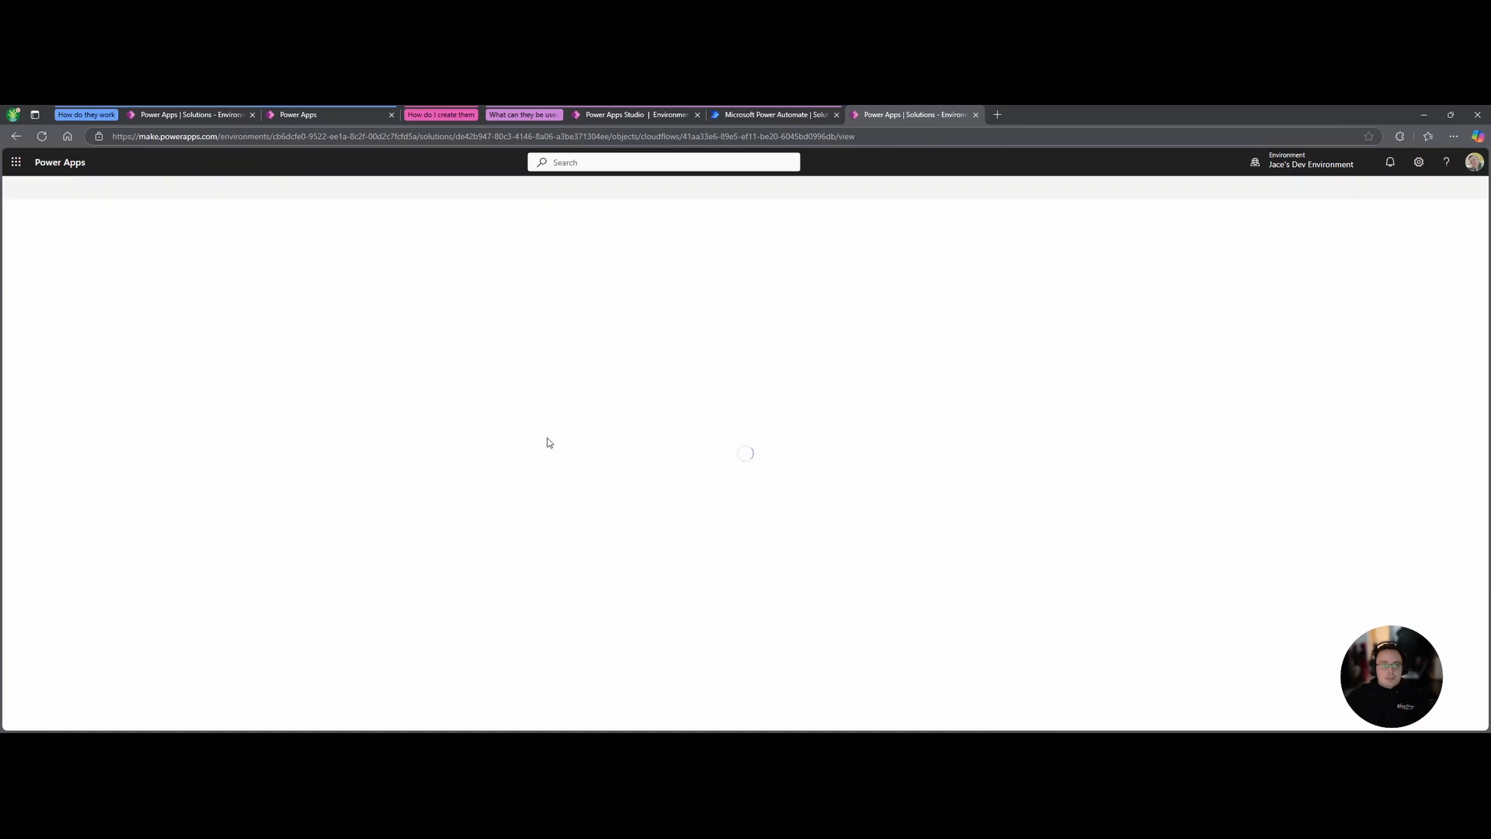
Compare the Site Address and List Name values in the other environment's flow run.
left_click(784, 117)
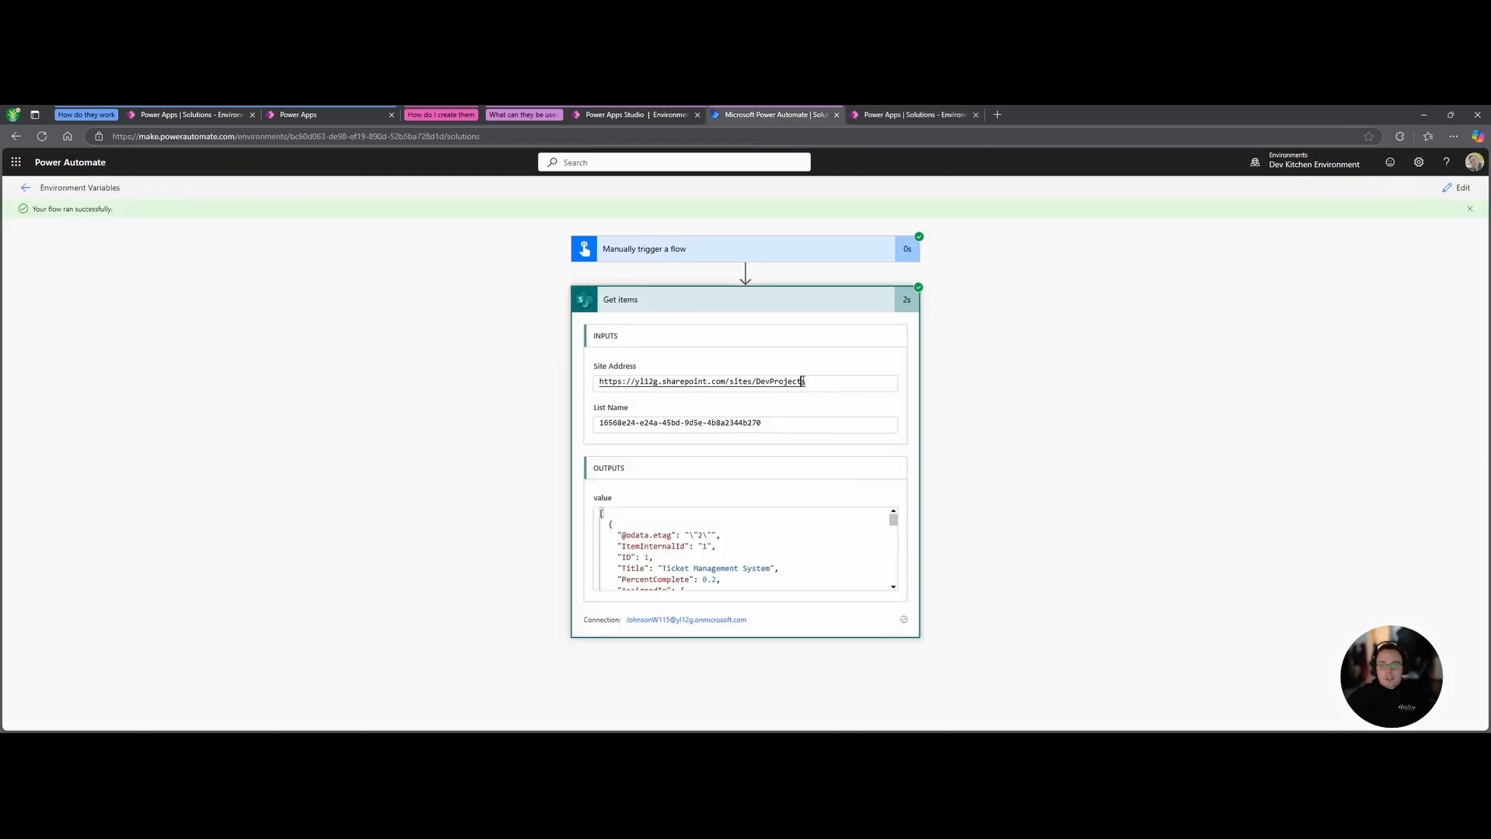
left_click_drag(803, 380, 563, 393)
left_click_drag(783, 424, 556, 429)
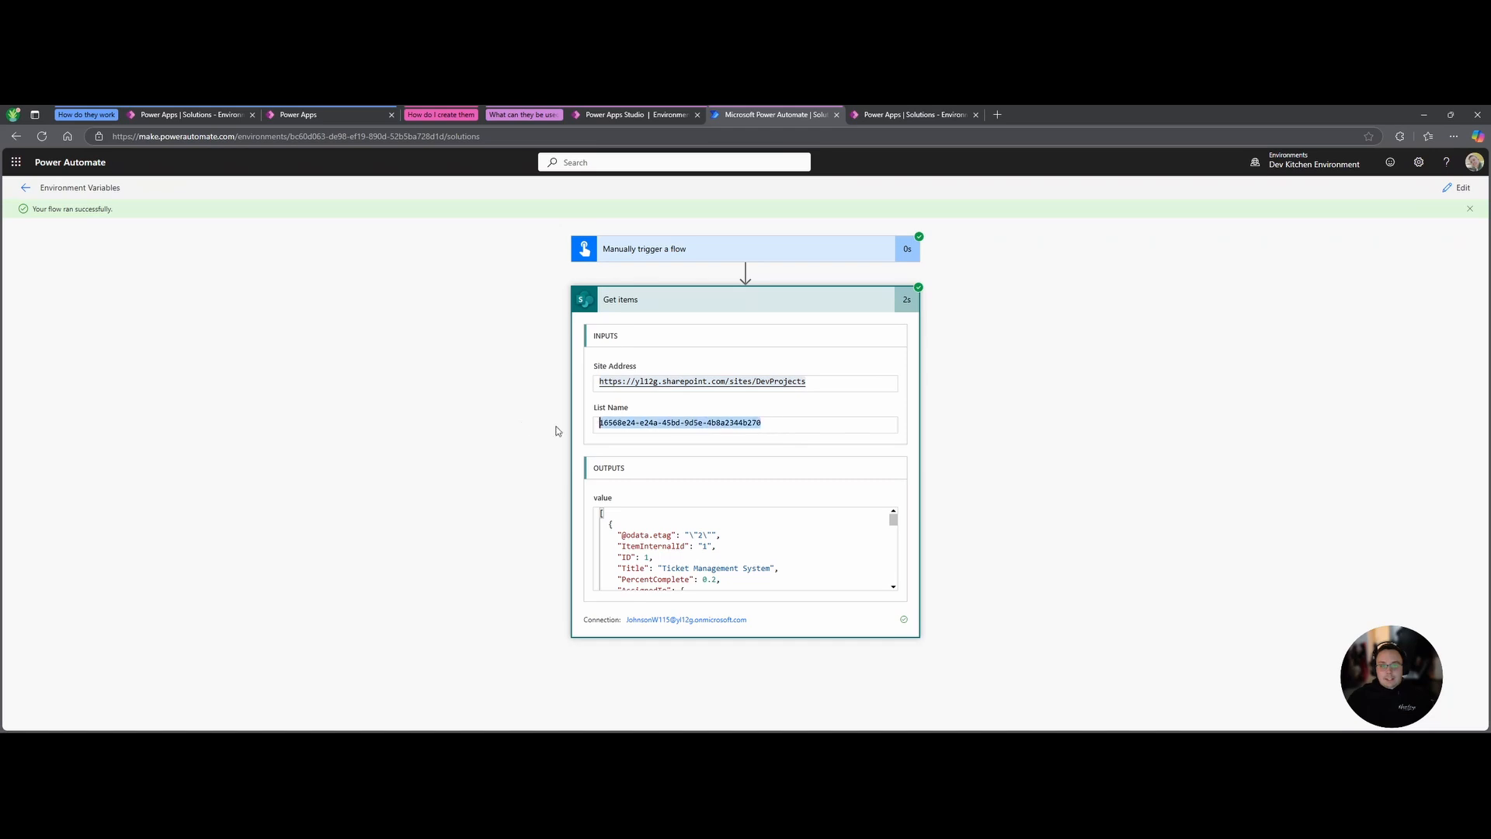
left_click(854, 409)
left_click(923, 113)
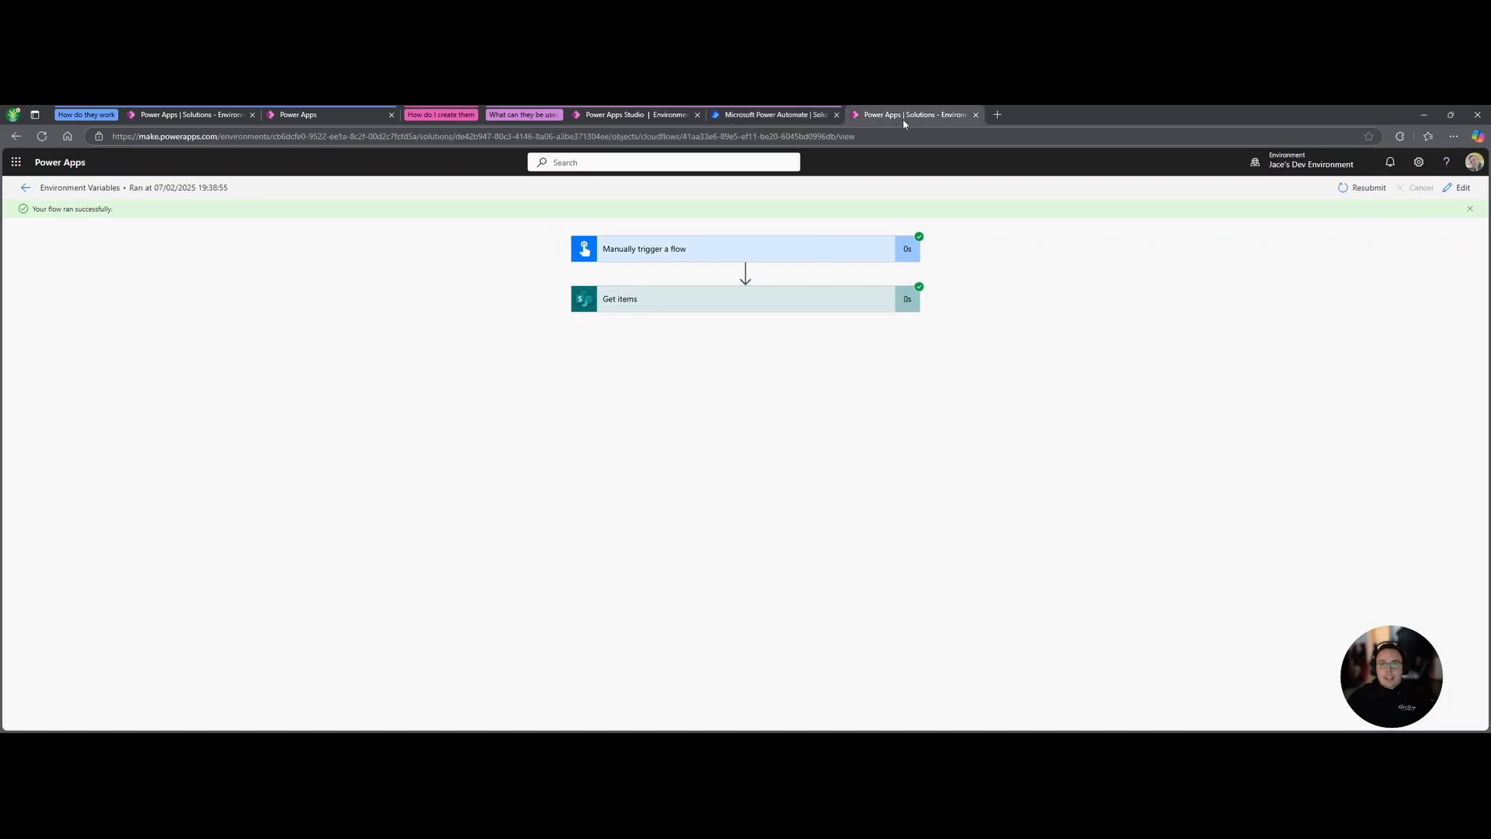
Expand the imported run's Get items step to check the DevProjects/BookTracking site and list.
left_click(768, 298)
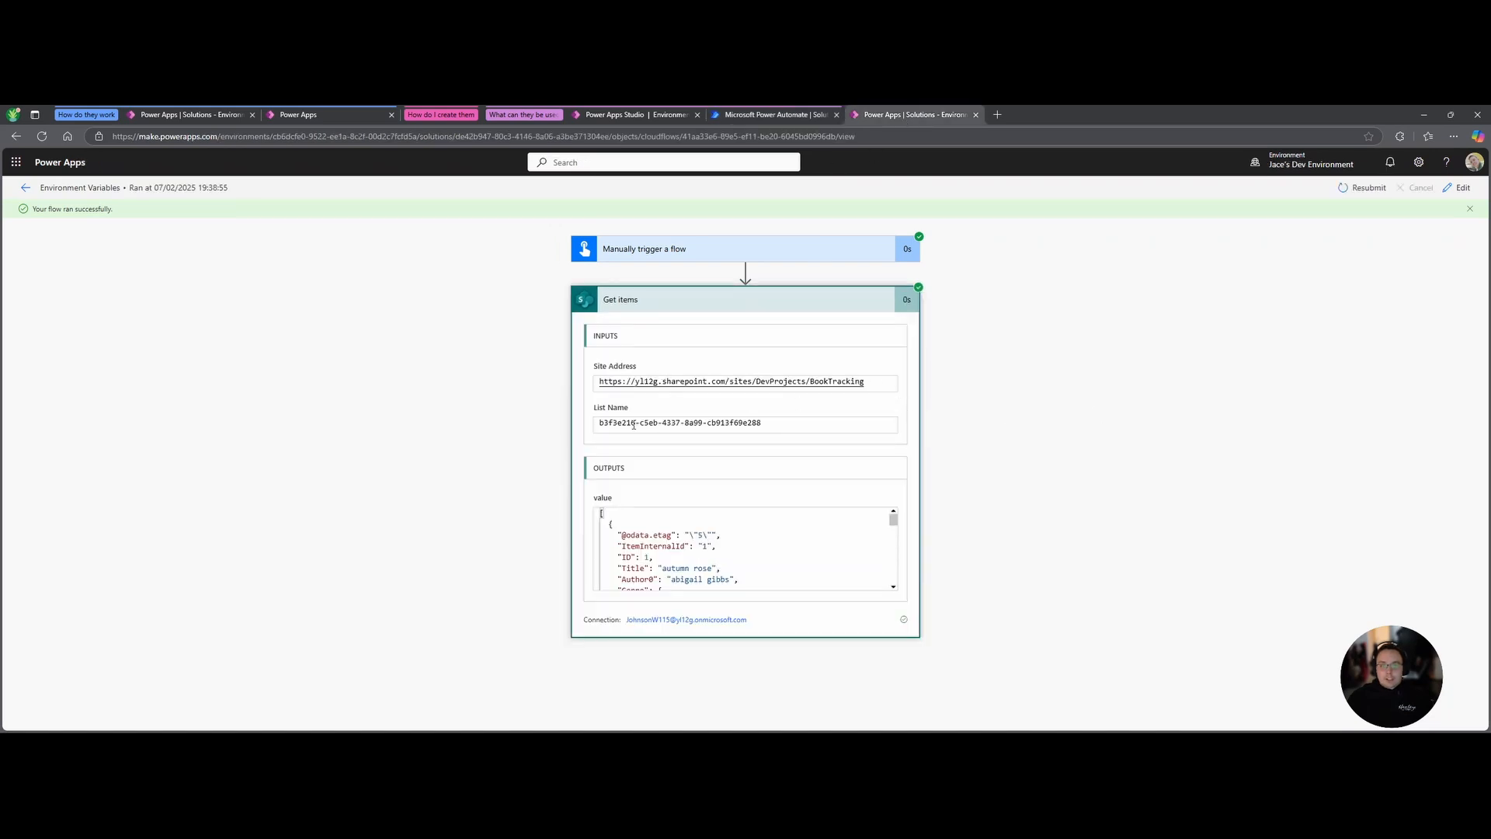
left_click_drag(792, 423, 550, 426)
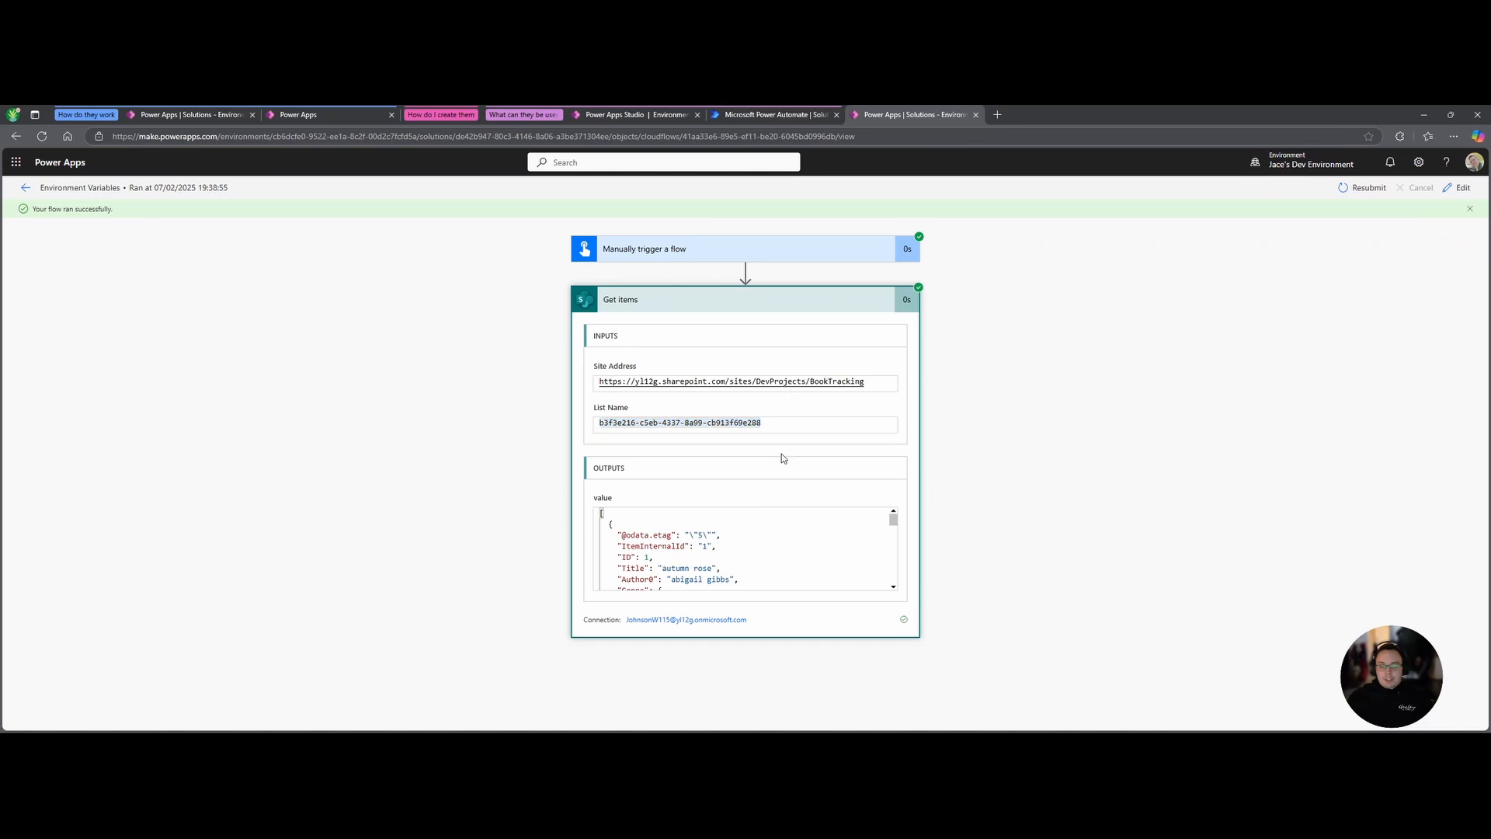
scroll(726, 532, "down", 10)
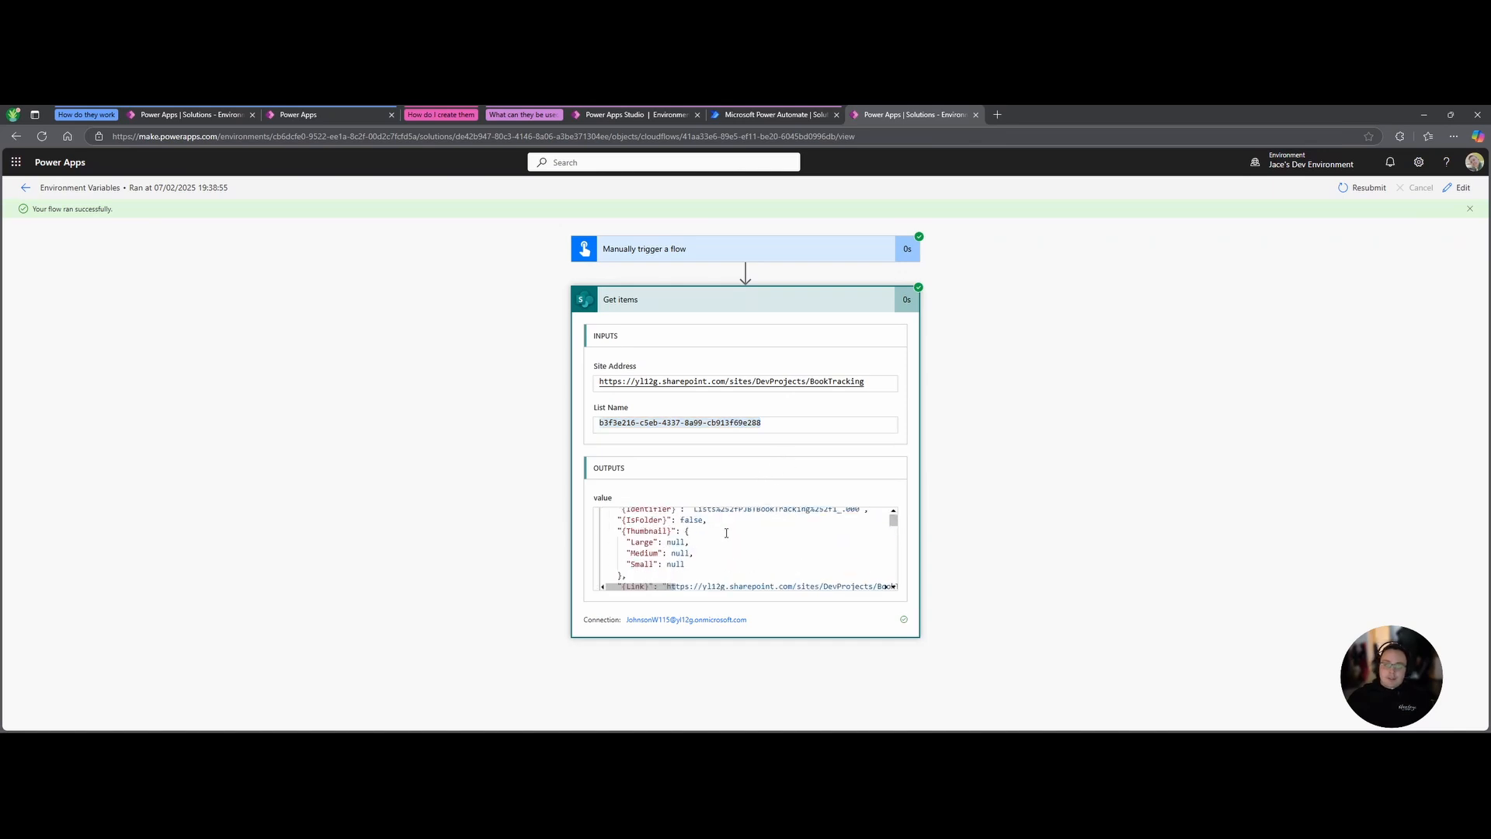
scroll(727, 531, "down", 2)
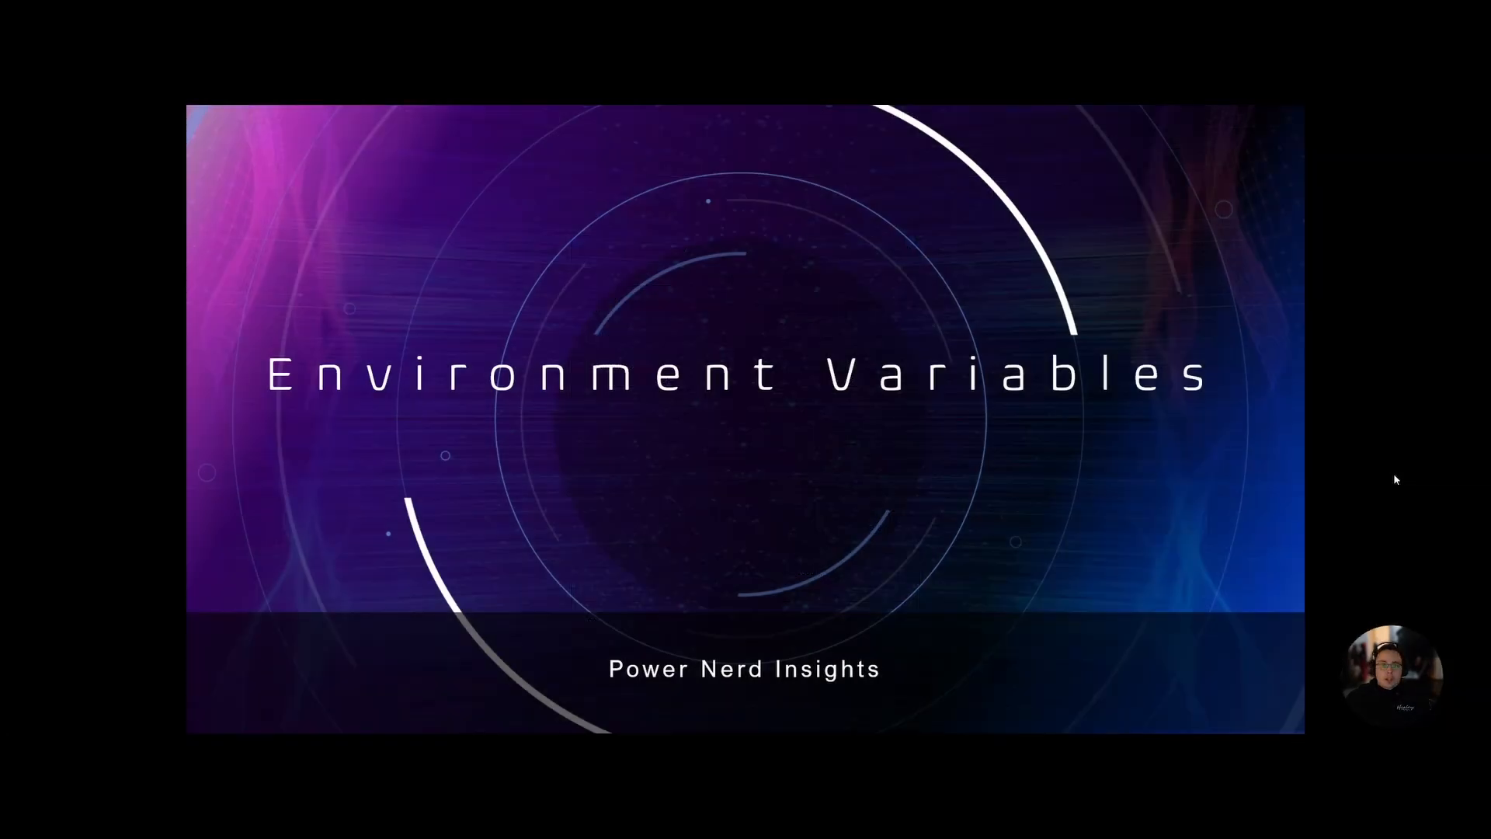
Advance the slideshow from the Environment Variables title slide to the AGENDA slide.
left_click(755, 438)
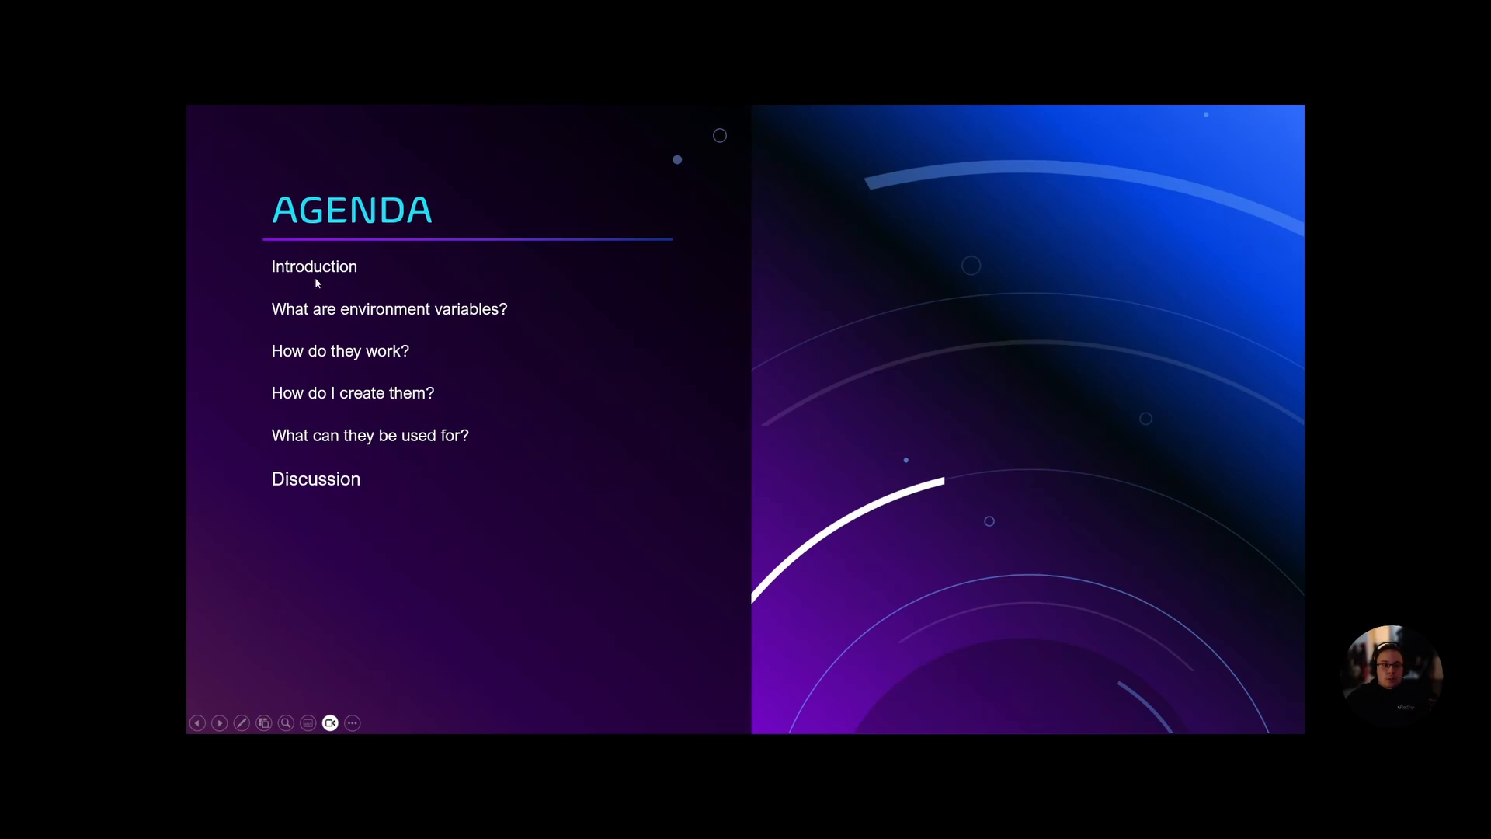